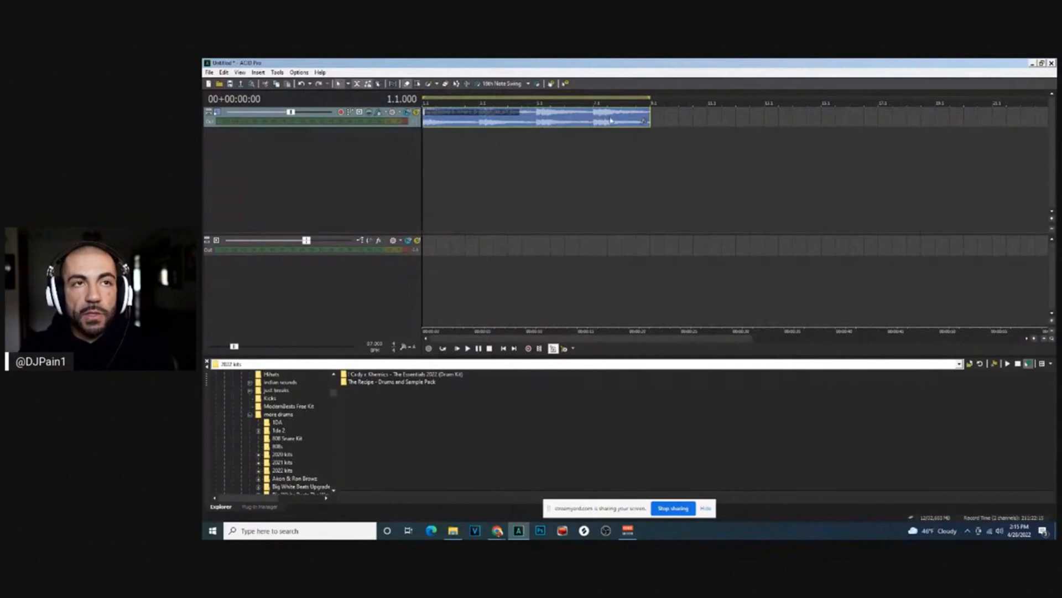
Paste two more copies of the melody loop end to end on the first track and play from the start
{"action": "left_click", "coordinate": [650, 111]}
{"action": "scroll", "coordinate": [583, 137], "scroll_direction": "down", "scroll_amount": 2}
{"action": "key", "text": "ctrl+v"}
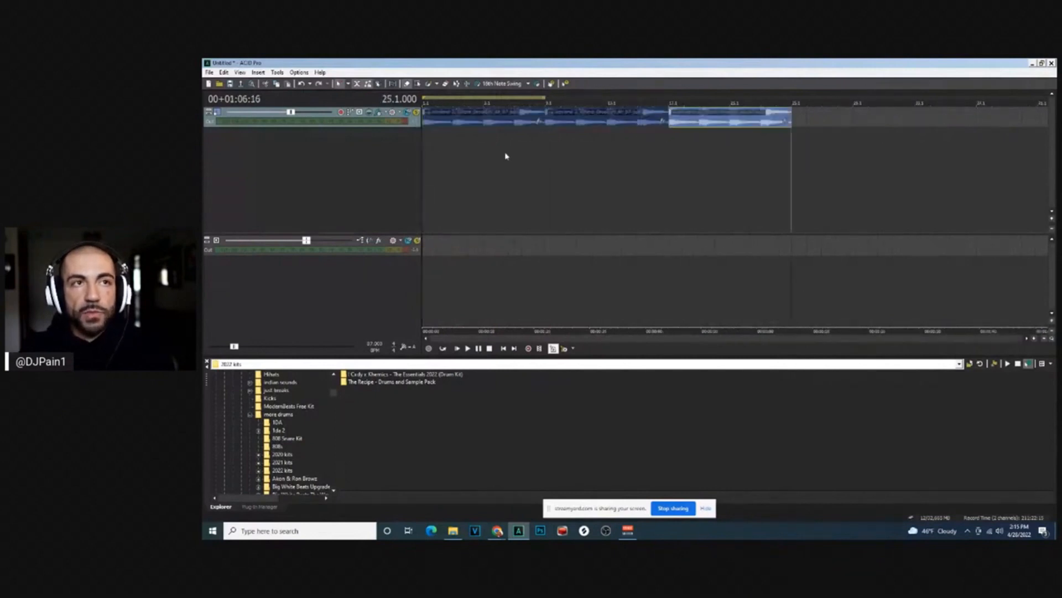
{"action": "left_click", "coordinate": [431, 146]}
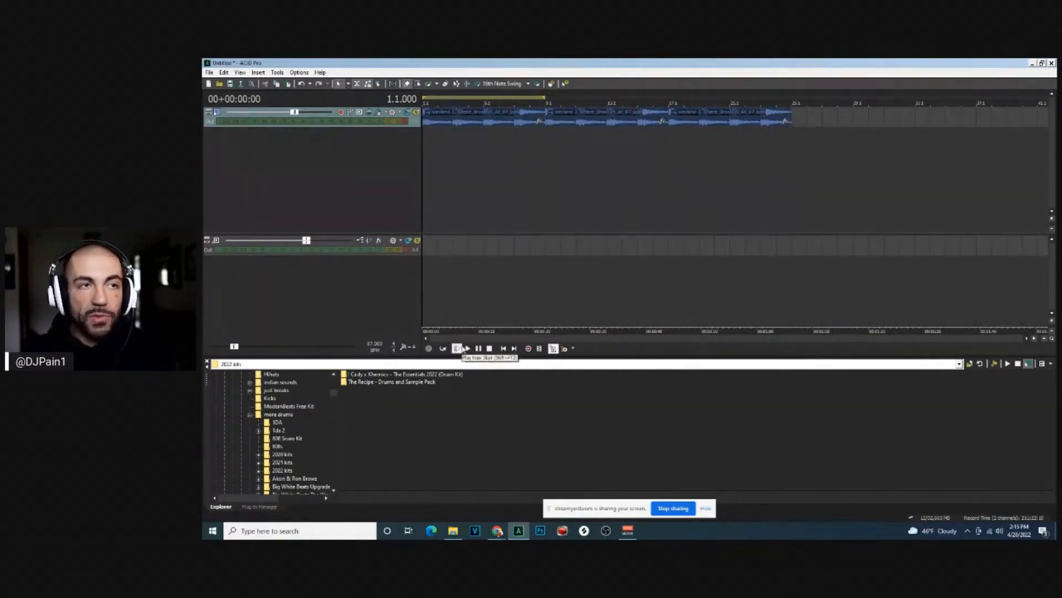
{"action": "left_click", "coordinate": [458, 349]}
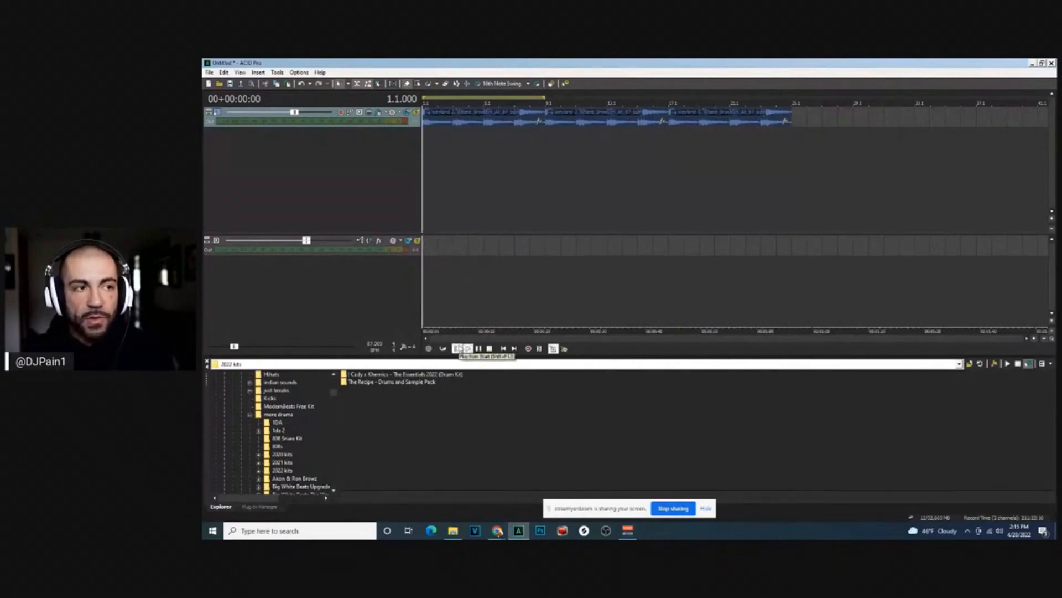
{"action": "left_click", "coordinate": [488, 349]}
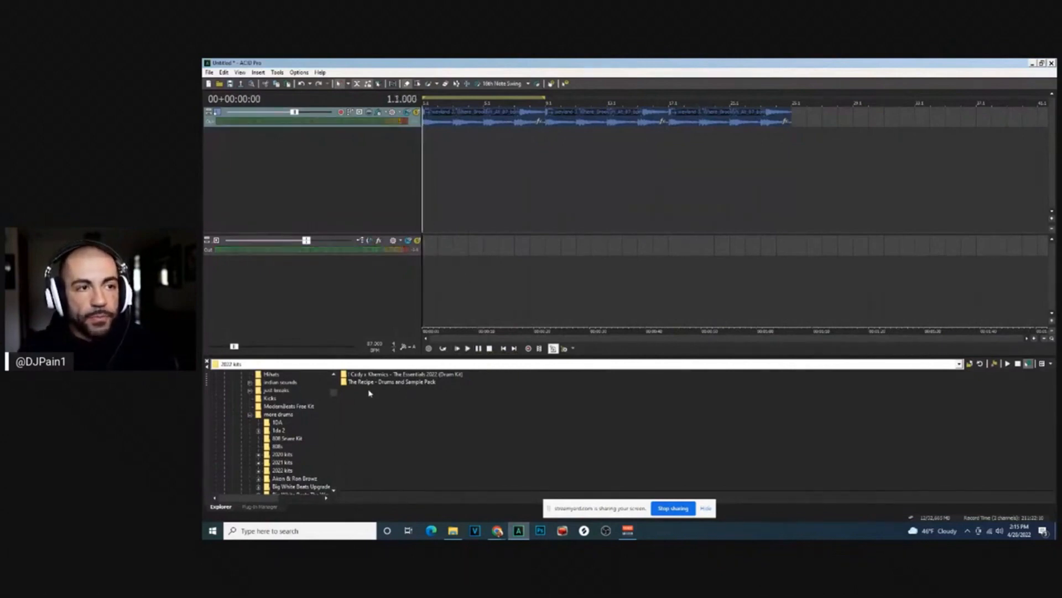
Open the Breaks and Drum Loops folder of The Recipe - Drums and Sample Pack
{"action": "left_click", "coordinate": [382, 387]}
{"action": "double_click", "coordinate": [383, 387]}
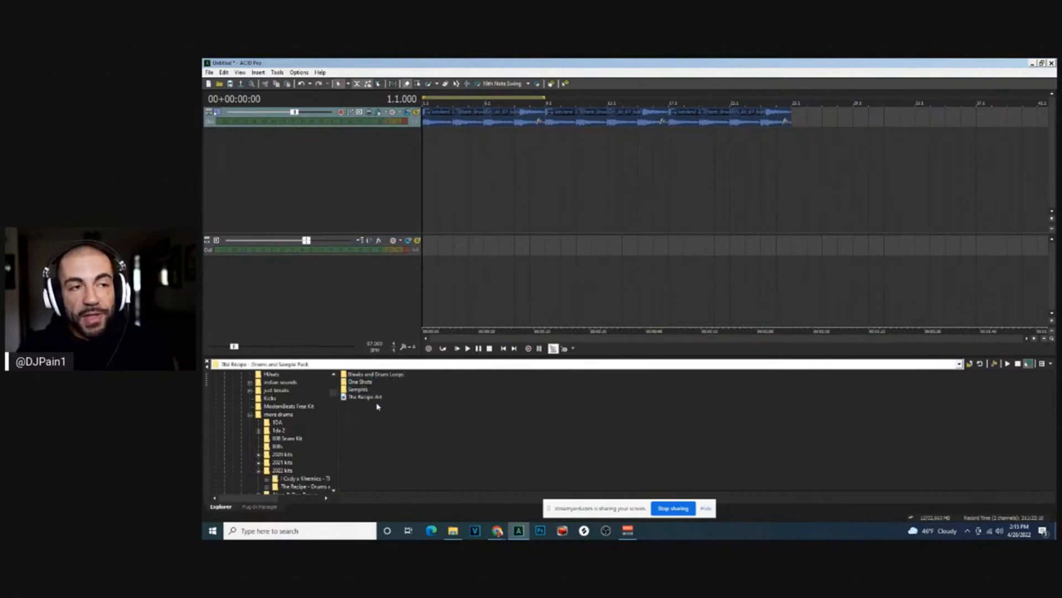
{"action": "double_click", "coordinate": [383, 376]}
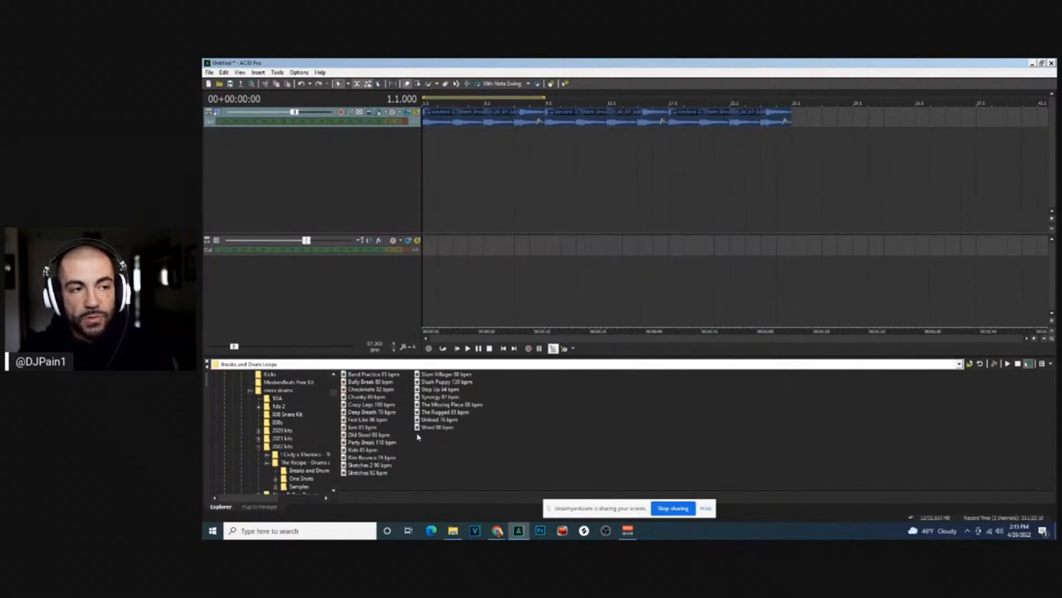
Preview the Synergy 87 bpm loop and place it on a new track at the start of the timeline
{"action": "left_click", "coordinate": [428, 405]}
{"action": "left_click", "coordinate": [433, 400]}
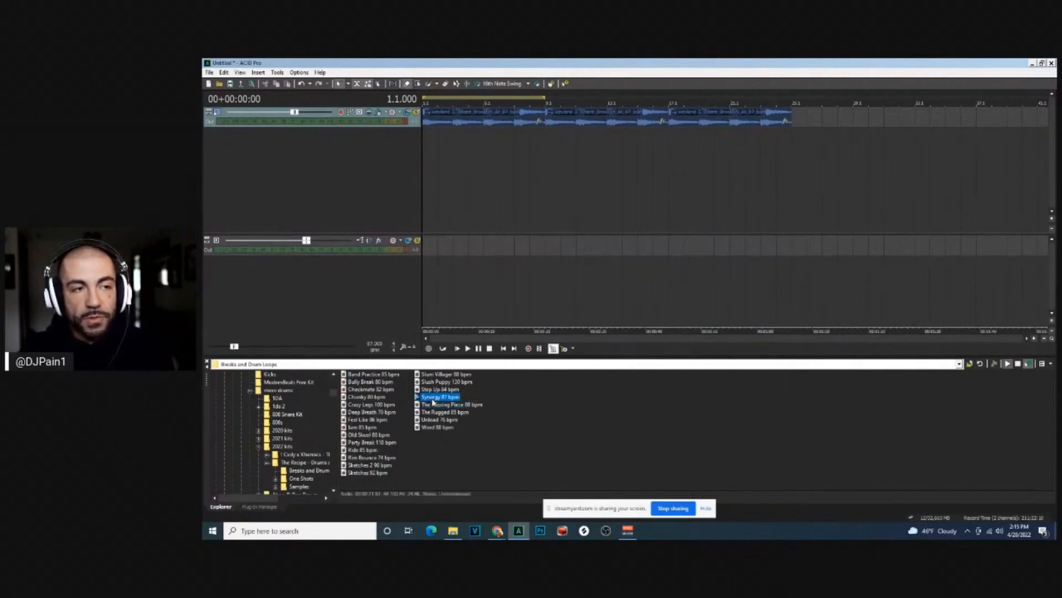
{"action": "left_click_drag", "start_coordinate": [433, 402], "coordinate": [441, 127]}
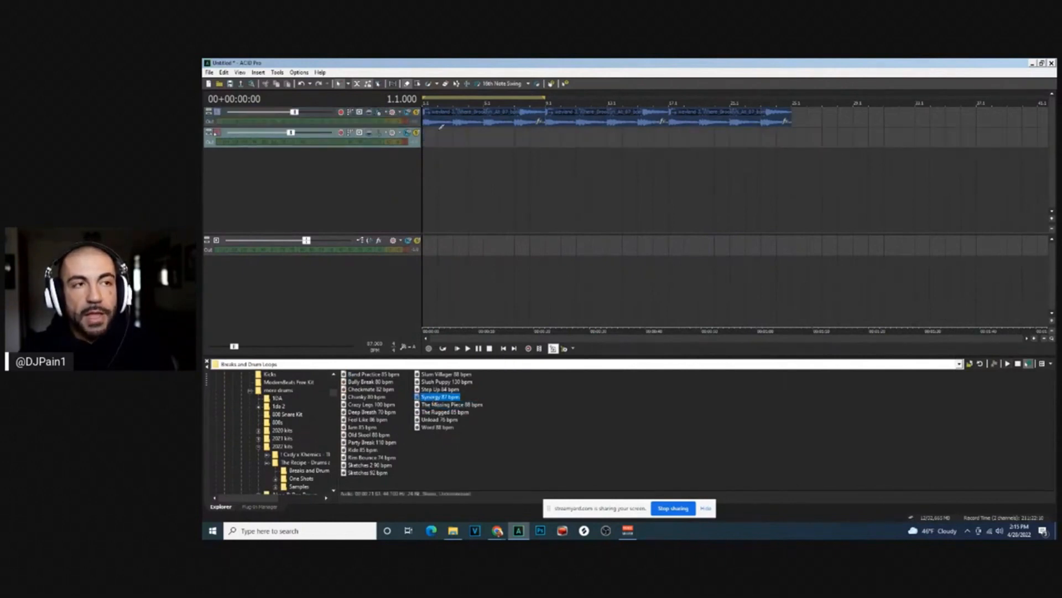
{"action": "left_click", "coordinate": [430, 143]}
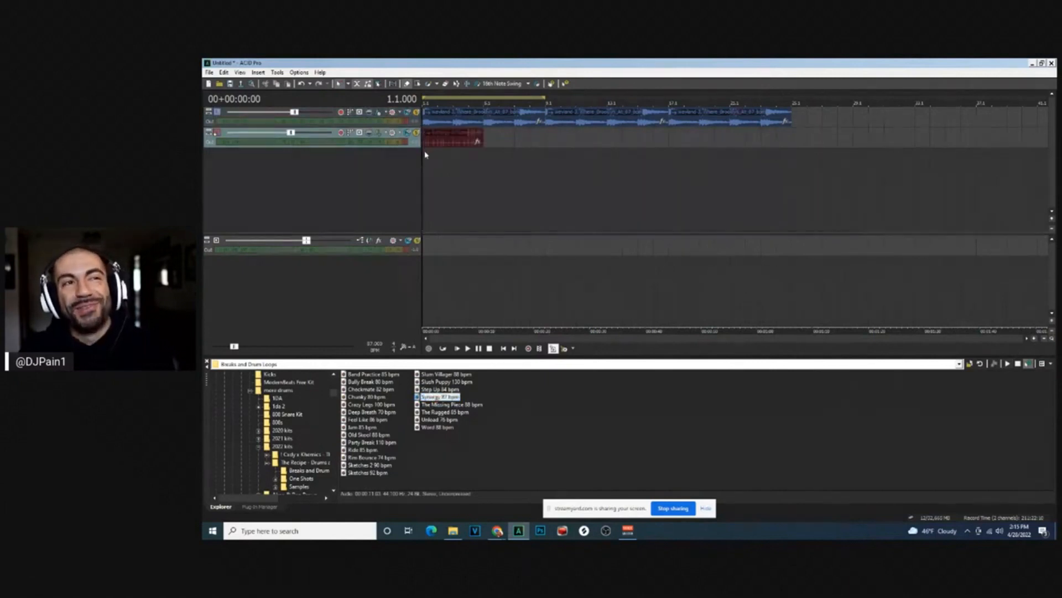
Raise the Synergy track's volume slightly to the melody track's level while playing both together
{"action": "key", "text": "space"}
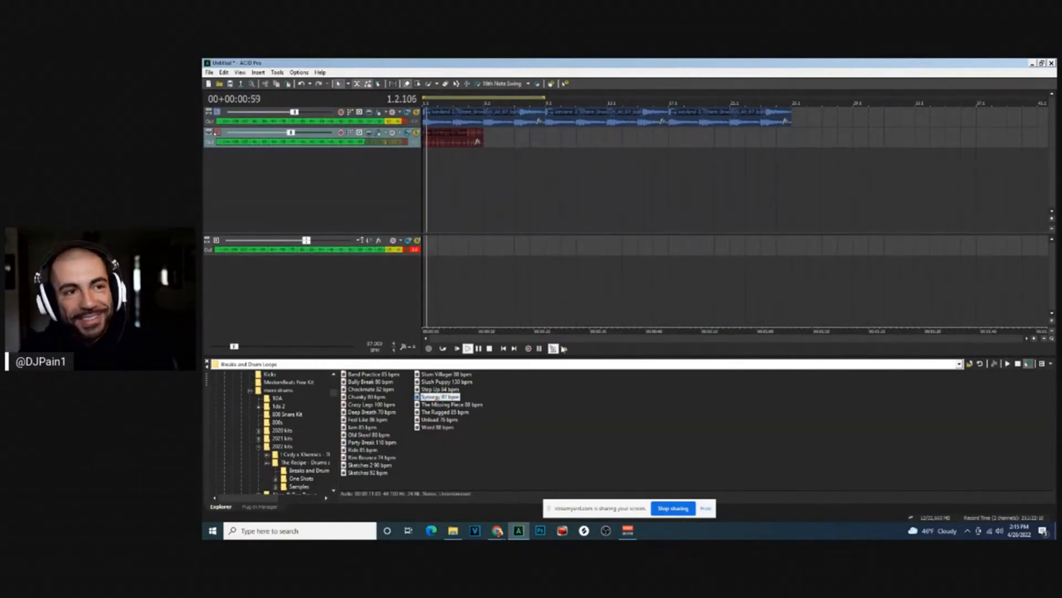
{"action": "left_click_drag", "start_coordinate": [293, 135], "coordinate": [297, 135]}
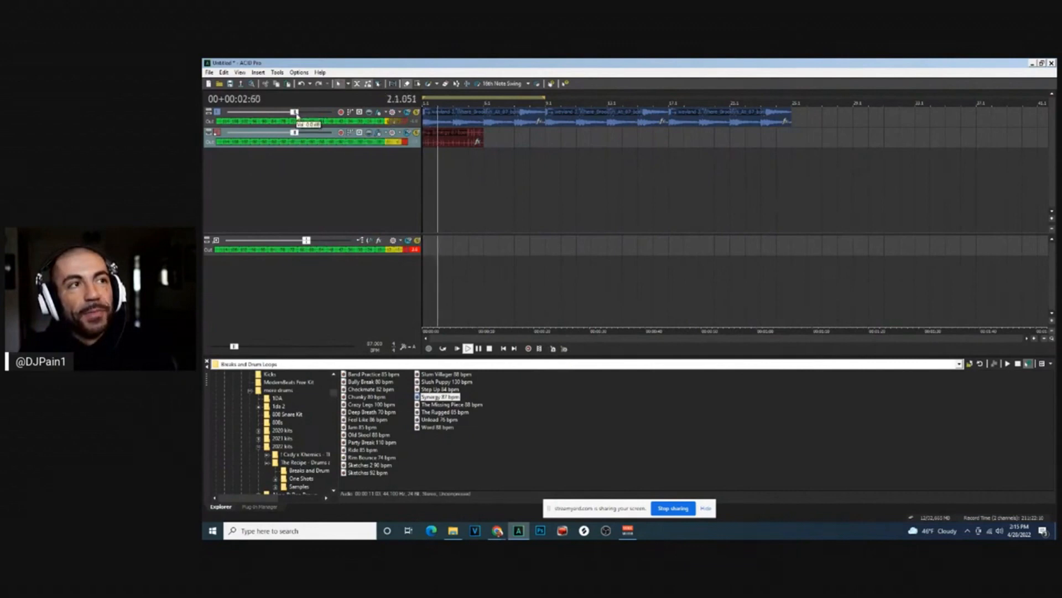
{"action": "scroll", "coordinate": [659, 254], "scroll_direction": "up", "scroll_amount": 3}
{"action": "key", "text": "space"}
{"action": "scroll", "coordinate": [659, 252], "scroll_direction": "up", "scroll_amount": 2}
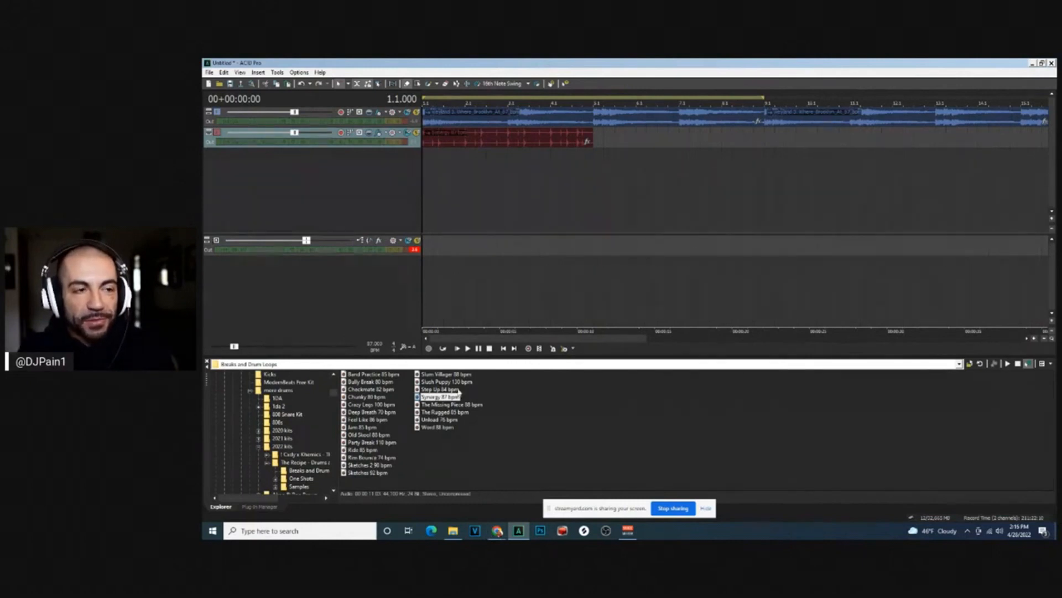
Add the Sketches 2 90 bpm loop on a new track from the start of the timeline and mute the Synergy track
{"action": "left_click", "coordinate": [362, 450]}
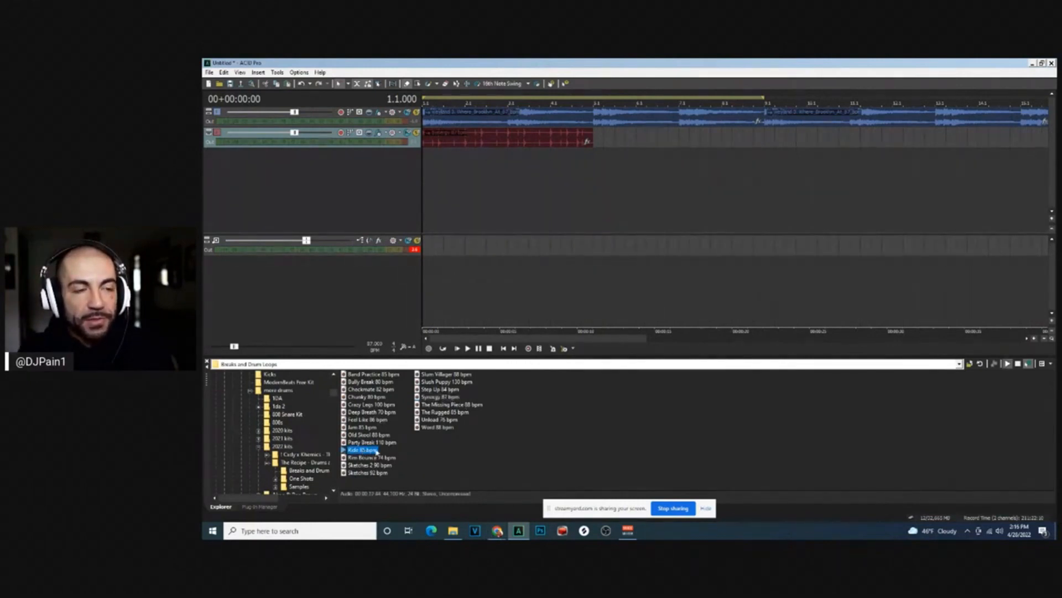
{"action": "left_click", "coordinate": [386, 466]}
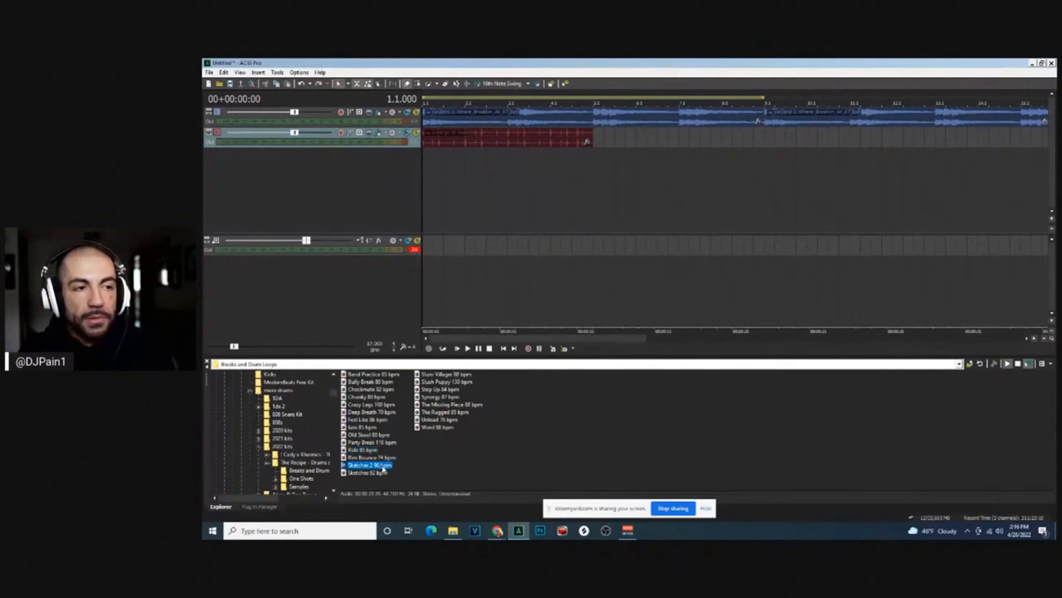
{"action": "double_click", "coordinate": [383, 469]}
{"action": "left_click", "coordinate": [430, 163]}
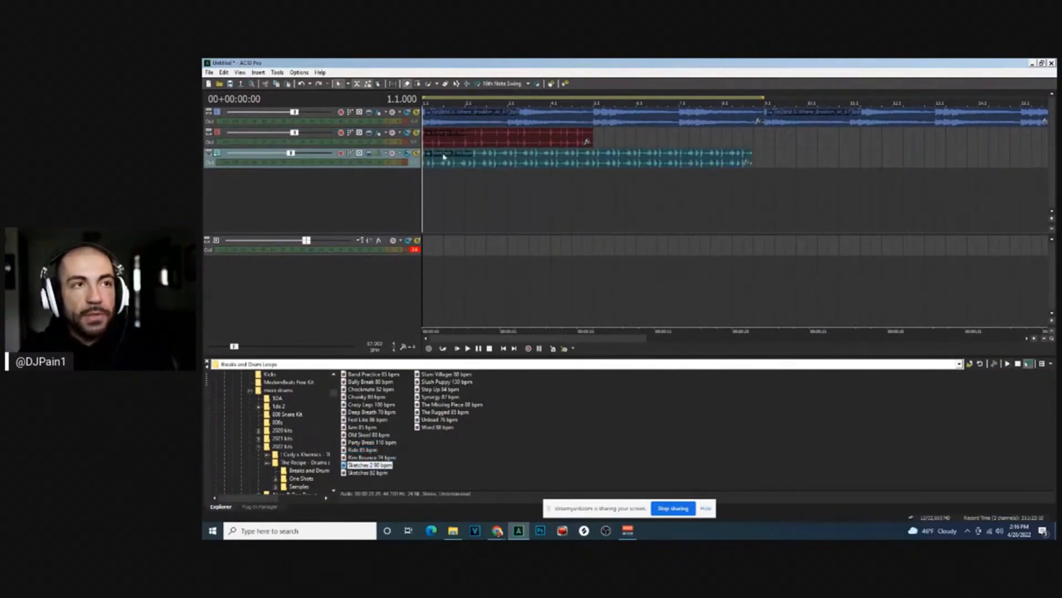
{"action": "left_click", "coordinate": [407, 133]}
{"action": "key", "text": "space"}
Split the Sketches 2 loop at the snare hit at 1.1.750 and delete the part before it
{"action": "scroll", "coordinate": [448, 168], "scroll_direction": "up", "scroll_amount": 6}
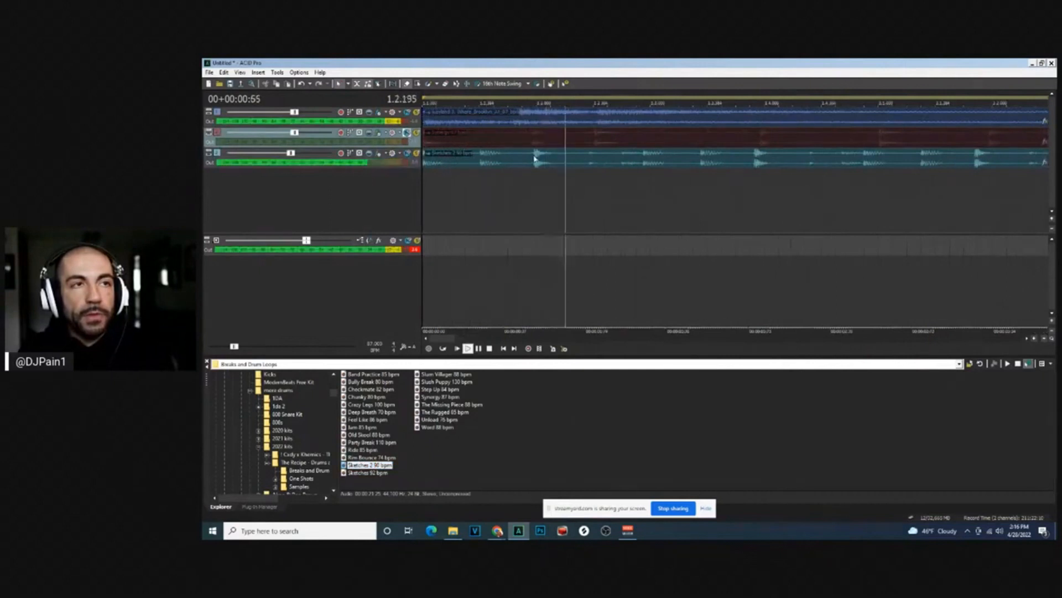
{"action": "left_click", "coordinate": [535, 162]}
{"action": "key", "text": "space"}
{"action": "scroll", "coordinate": [533, 163], "scroll_direction": "up", "scroll_amount": 5}
{"action": "left_click", "coordinate": [687, 162]}
{"action": "key", "text": "s"}
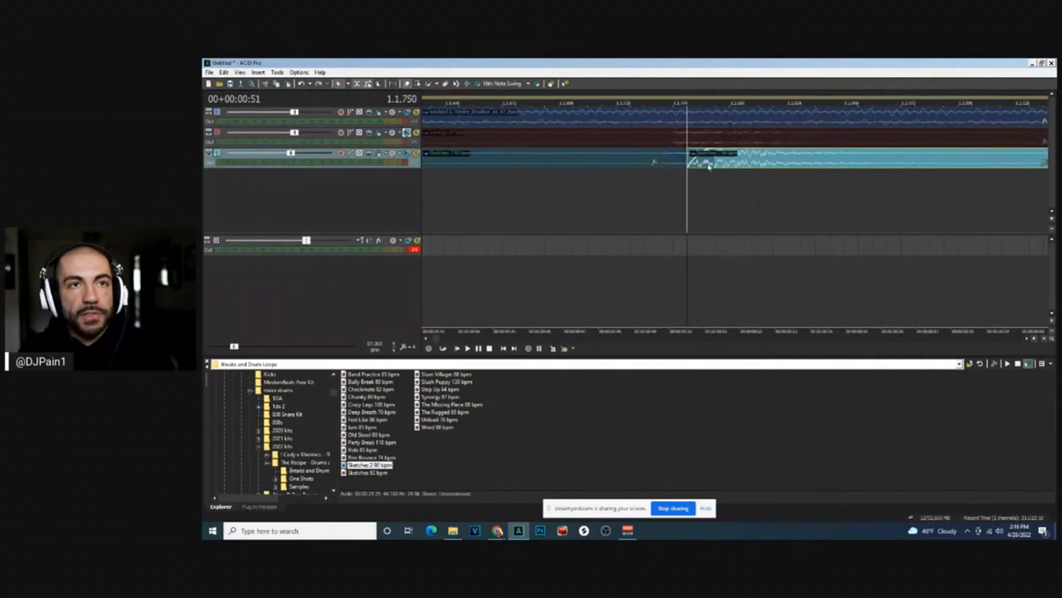
{"action": "left_click", "coordinate": [603, 164]}
{"action": "scroll", "coordinate": [613, 167], "scroll_direction": "down", "scroll_amount": 10}
{"action": "key", "text": "Delete"}
Move the remaining Sketches 2 event so its snare starts at 1.2, and check it in playback
{"action": "scroll", "coordinate": [542, 182], "scroll_direction": "up", "scroll_amount": 2}
{"action": "left_click_drag", "start_coordinate": [502, 164], "coordinate": [505, 164]}
{"action": "scroll", "coordinate": [587, 177], "scroll_direction": "up", "scroll_amount": 3}
{"action": "key", "text": "space"}
{"action": "key", "text": "space"}
{"action": "key", "text": "space"}
{"action": "scroll", "coordinate": [672, 166], "scroll_direction": "up", "scroll_amount": 4}
{"action": "scroll", "coordinate": [686, 174], "scroll_direction": "down", "scroll_amount": 2}
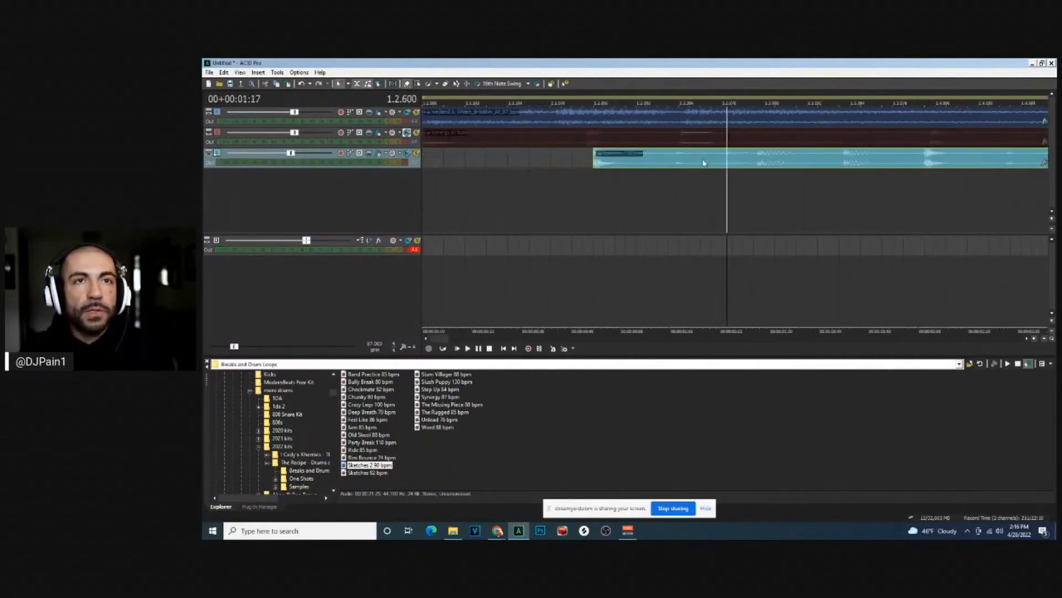
Split the Sketches 2 event at about 1.3, delete everything after it to isolate the snare, and play it back
{"action": "left_click", "coordinate": [597, 190]}
{"action": "key", "text": "space"}
{"action": "key", "text": "space"}
{"action": "left_click", "coordinate": [769, 163]}
{"action": "key", "text": "s"}
{"action": "scroll", "coordinate": [769, 164], "scroll_direction": "down", "scroll_amount": 3}
{"action": "key", "text": "Delete"}
{"action": "left_click", "coordinate": [479, 177]}
{"action": "key", "text": "space"}
{"action": "key", "text": "space"}
Audition the other drum loops and draw the Jam 85 bpm loop on a new track from 1.1 to just past 1.3
{"action": "left_click", "coordinate": [447, 396]}
{"action": "left_click", "coordinate": [446, 389]}
{"action": "left_click", "coordinate": [447, 382]}
{"action": "left_click", "coordinate": [447, 374]}
{"action": "left_click", "coordinate": [446, 412]}
{"action": "left_click", "coordinate": [445, 419]}
{"action": "left_click", "coordinate": [436, 427]}
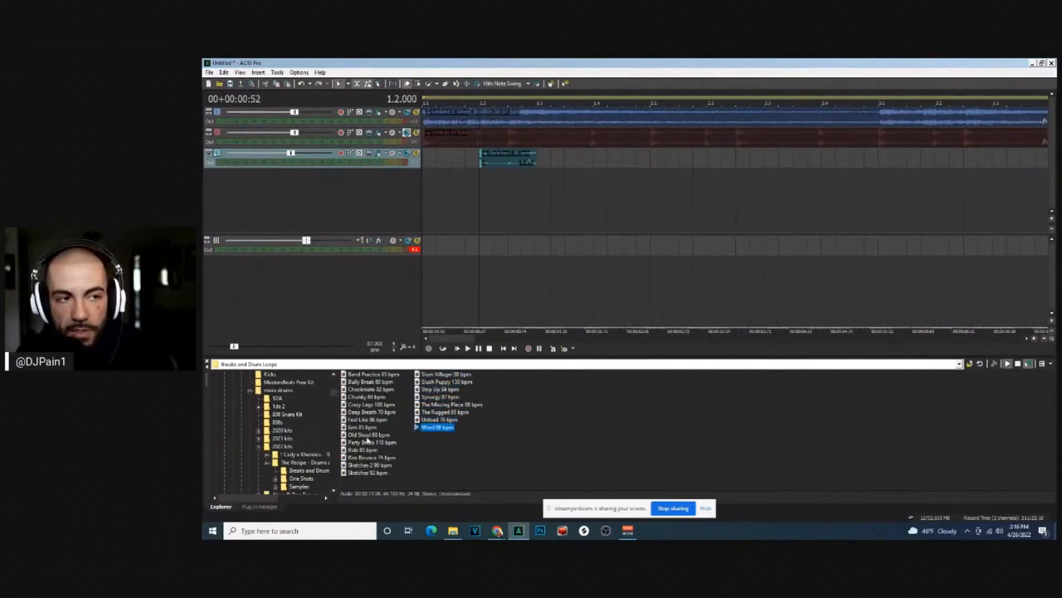
{"action": "left_click", "coordinate": [365, 428]}
{"action": "left_click", "coordinate": [431, 446]}
{"action": "double_click", "coordinate": [367, 427]}
{"action": "left_click_drag", "start_coordinate": [434, 174], "coordinate": [547, 184]}
Split the Jam event at 1.2, delete the part after it, and play the kick and snare together
{"action": "left_click", "coordinate": [492, 181]}
{"action": "key", "text": "s"}
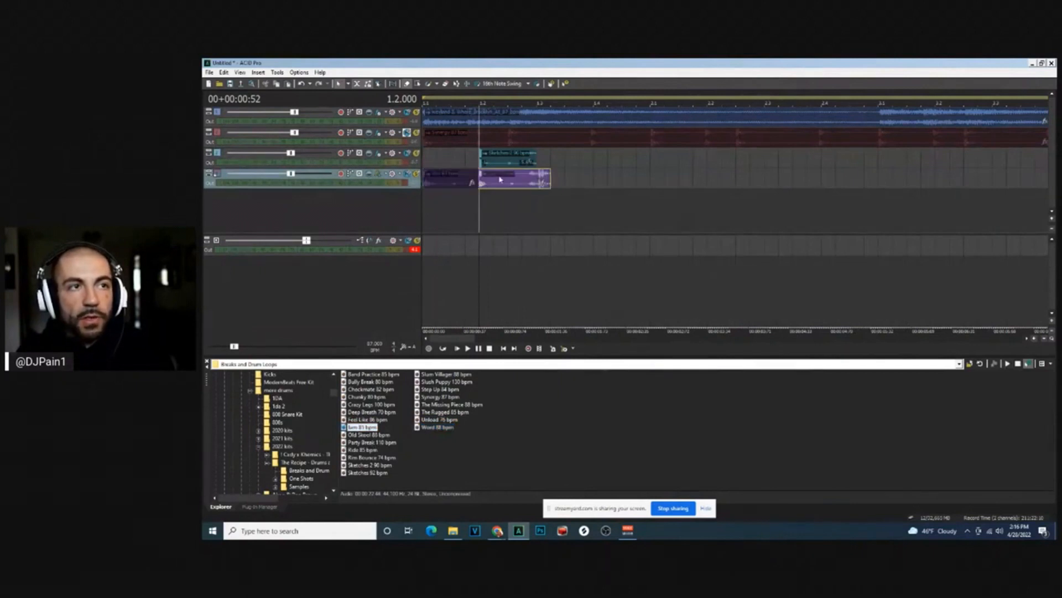
{"action": "key", "text": "Delete"}
{"action": "key", "text": "space"}
{"action": "scroll", "coordinate": [600, 213], "scroll_direction": "up", "scroll_amount": 3}
{"action": "key", "text": "space"}
{"action": "key", "text": "space"}
Copy the Jam kick and Sketches 2 snare events, paste them at 1.3, and play the pattern
{"action": "left_click", "coordinate": [528, 163]}
{"action": "left_click", "coordinate": [494, 177], "text": "ctrl"}
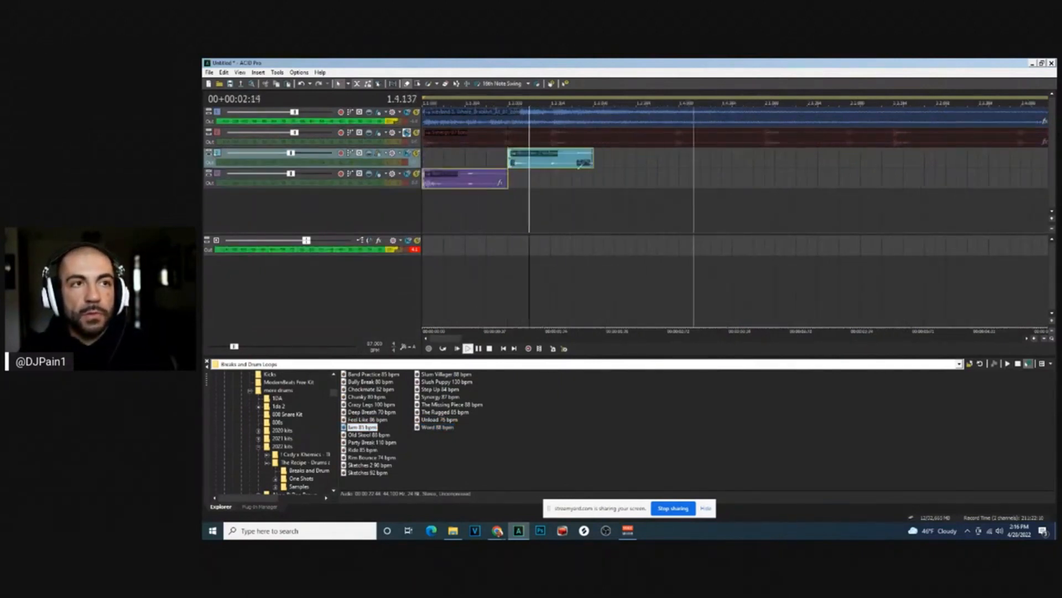
{"action": "key", "text": "space"}
{"action": "left_click", "coordinate": [593, 162]}
{"action": "key", "text": "ctrl+v"}
{"action": "left_click", "coordinate": [516, 194]}
{"action": "key", "text": "space"}
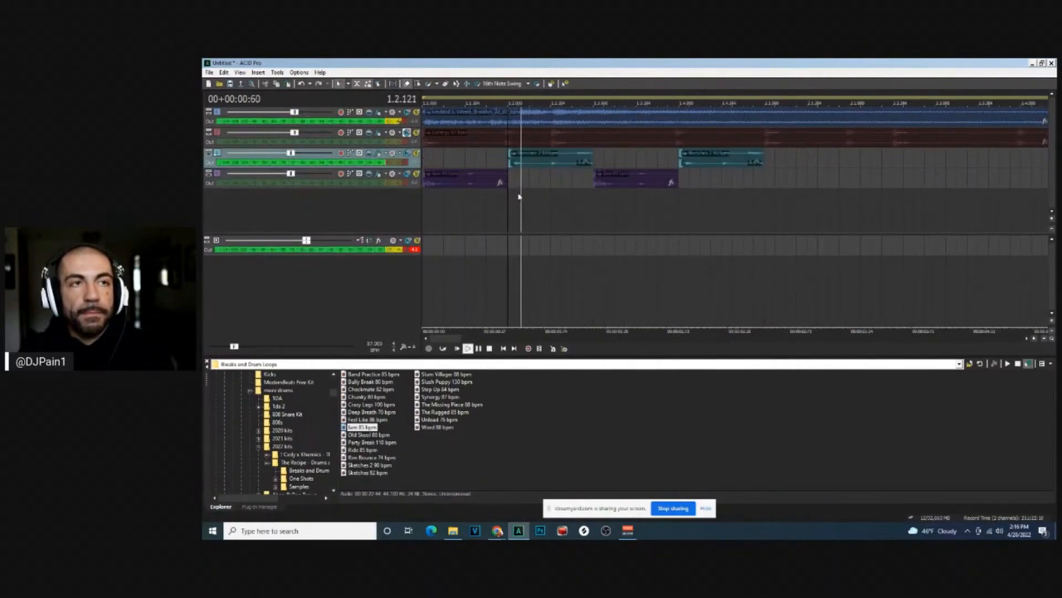
{"action": "key", "text": "space"}
Try to lengthen the second Jam kick event slightly past 1.4 and listen to it
{"action": "left_click", "coordinate": [638, 185]}
{"action": "key", "text": "space"}
{"action": "key", "text": "space"}
{"action": "mouse_move", "coordinate": [677, 183]}
{"action": "left_mouse_down"}
{"action": "mouse_move", "coordinate": [852, 184]}
{"action": "mouse_move", "coordinate": [683, 187]}
{"action": "left_mouse_up"}
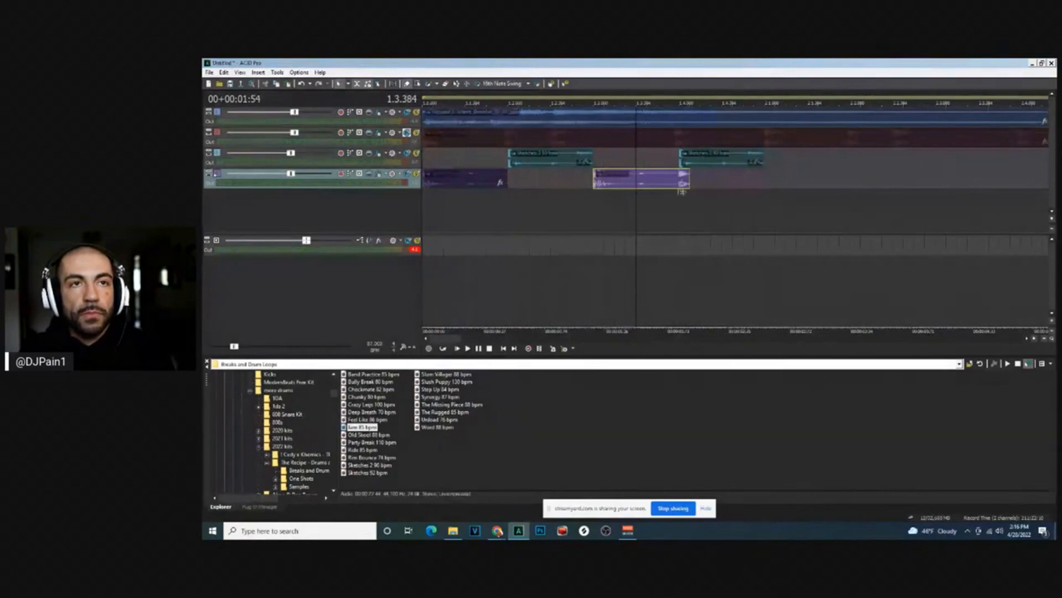
{"action": "scroll", "coordinate": [681, 186], "scroll_direction": "down", "scroll_amount": 2}
{"action": "key", "text": "space"}
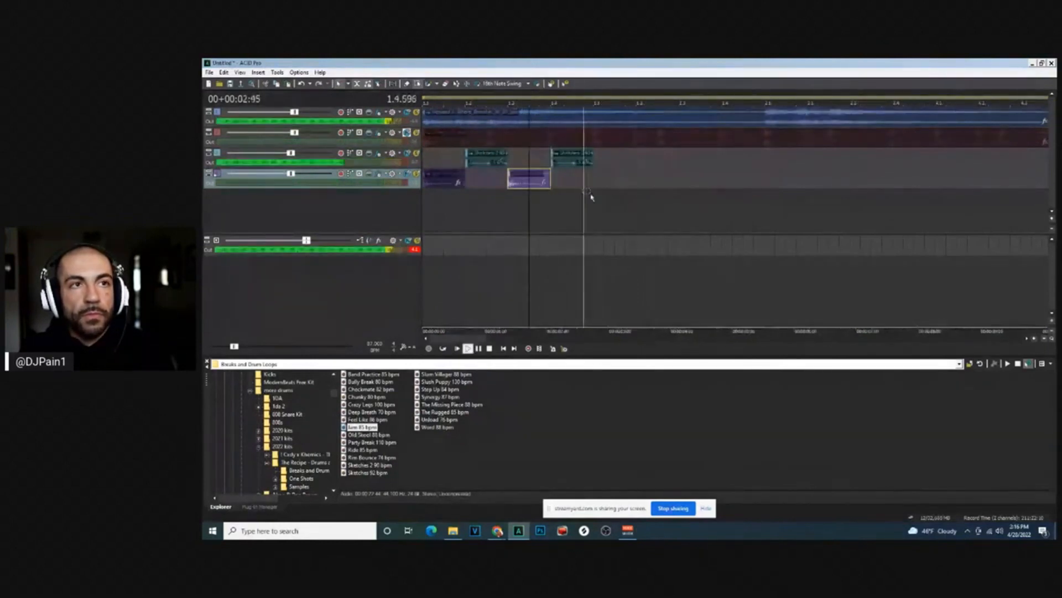
{"action": "key", "text": "space"}
Copy the full first bar of kick and snare events, paste it at 2.1, and play it back
{"action": "left_click_drag", "start_coordinate": [592, 197], "coordinate": [424, 166]}
{"action": "left_click", "coordinate": [603, 163]}
{"action": "key", "text": "ctrl+v"}
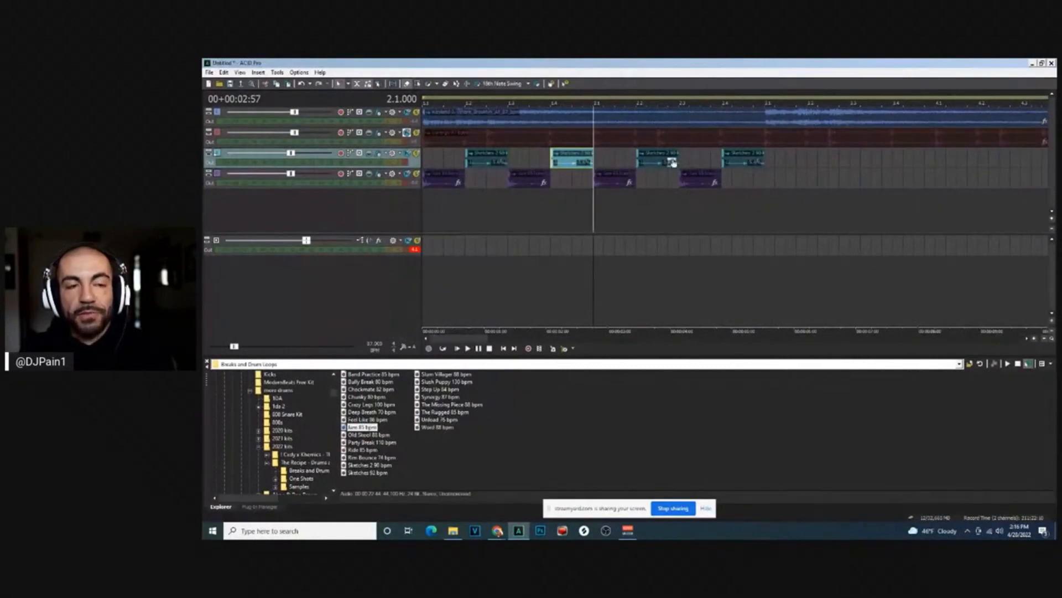
{"action": "key", "text": "space"}
{"action": "scroll", "coordinate": [658, 194], "scroll_direction": "down", "scroll_amount": 2}
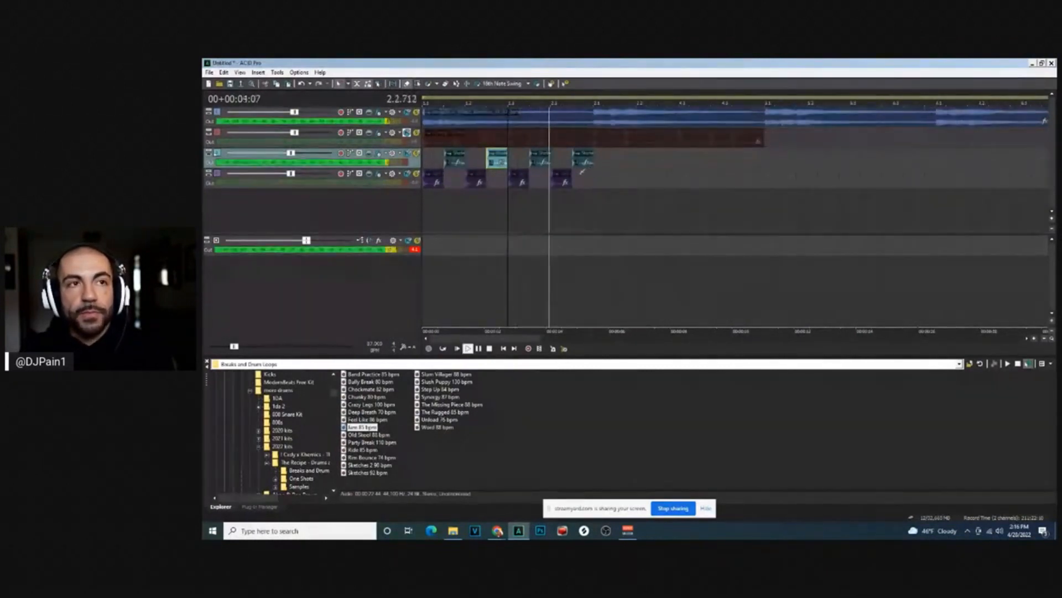
{"action": "key", "text": "space"}
Extend the last Jam event beyond bar 3 and listen for a usable kick hit in it
{"action": "left_click_drag", "start_coordinate": [622, 180], "coordinate": [808, 180]}
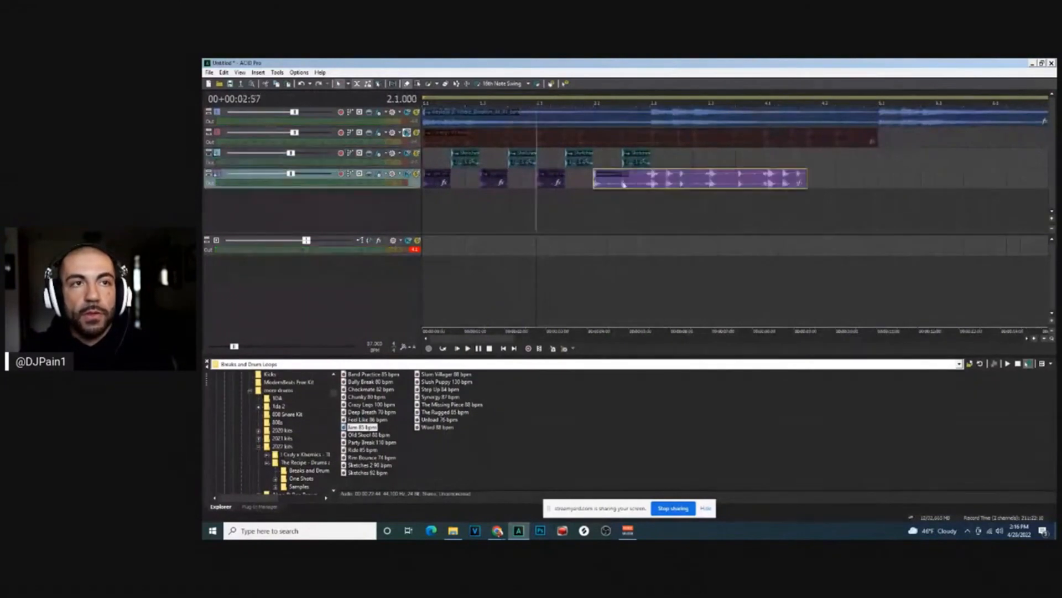
{"action": "left_click", "coordinate": [664, 186]}
{"action": "scroll", "coordinate": [666, 186], "scroll_direction": "up", "scroll_amount": 3}
{"action": "left_click", "coordinate": [688, 186]}
{"action": "key", "text": "space"}
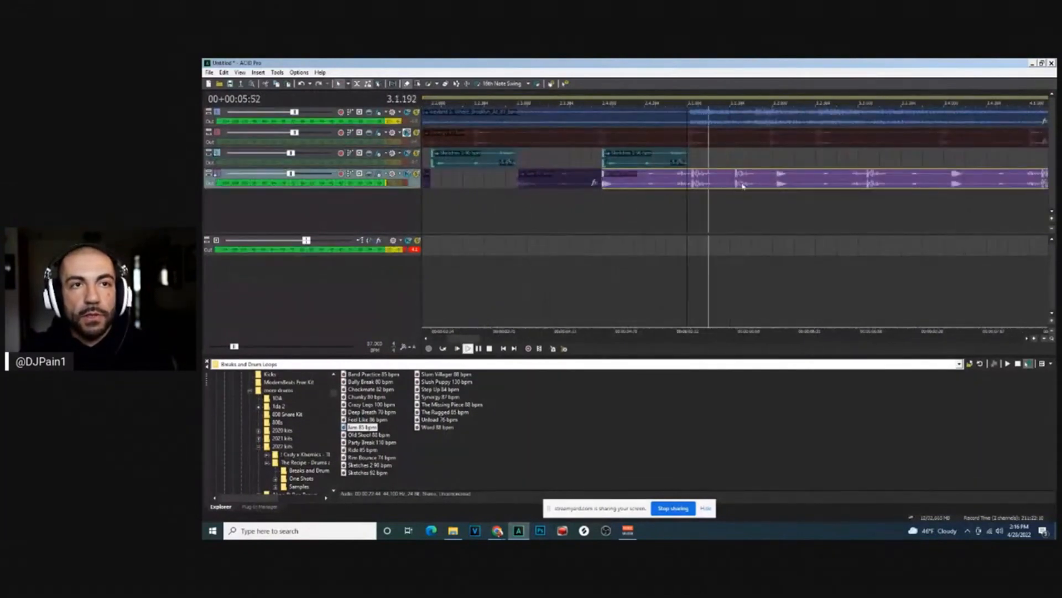
{"action": "left_click", "coordinate": [858, 203]}
{"action": "key", "text": "space"}
{"action": "left_click", "coordinate": [741, 183]}
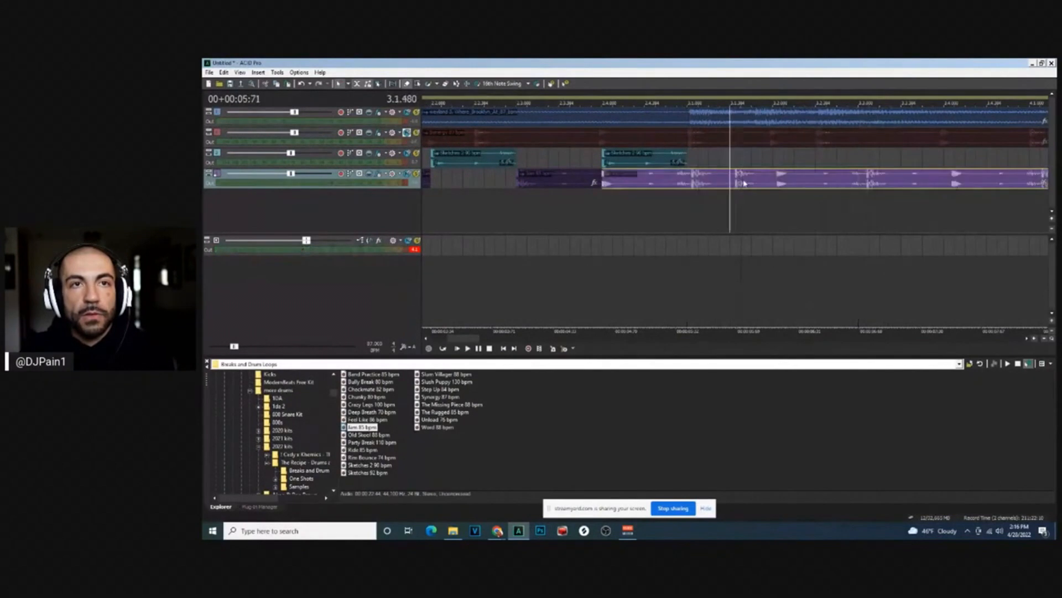
Split the extended Jam event just before the kick hit in beat 3.1 and again at 3.1.720
{"action": "scroll", "coordinate": [741, 182], "scroll_direction": "up", "scroll_amount": 3}
{"action": "left_click", "coordinate": [703, 178]}
{"action": "key", "text": "s"}
{"action": "left_click", "coordinate": [873, 183]}
{"action": "key", "text": "s"}
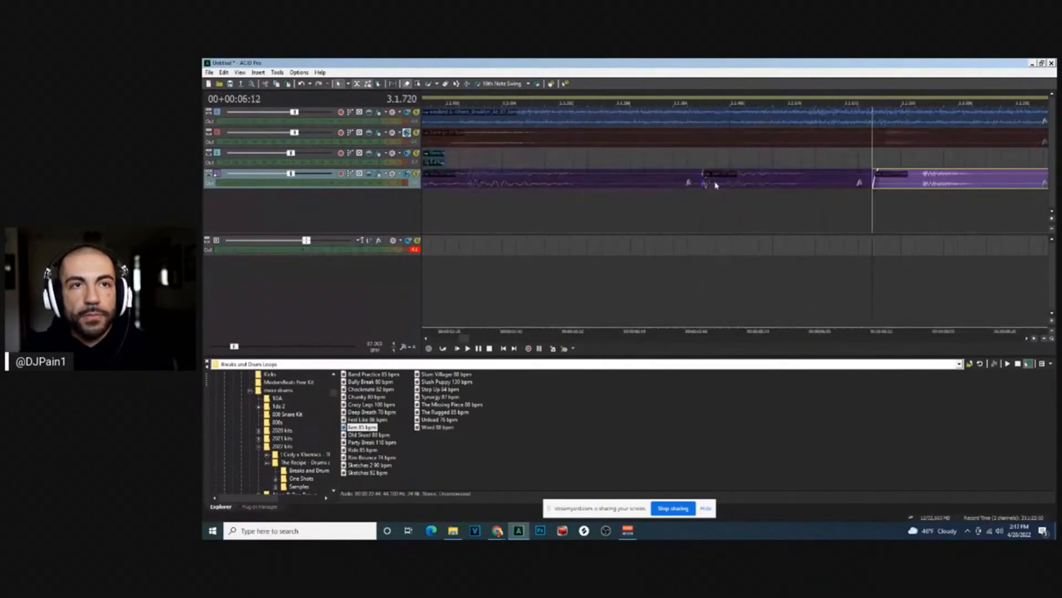
Remove the split Jam pieces that follow beat 2.4
{"action": "left_click", "coordinate": [744, 183]}
{"action": "scroll", "coordinate": [730, 185], "scroll_direction": "down", "scroll_amount": 3}
{"action": "key", "text": "Delete"}
{"action": "left_click", "coordinate": [783, 181]}
{"action": "key", "text": "Delete"}
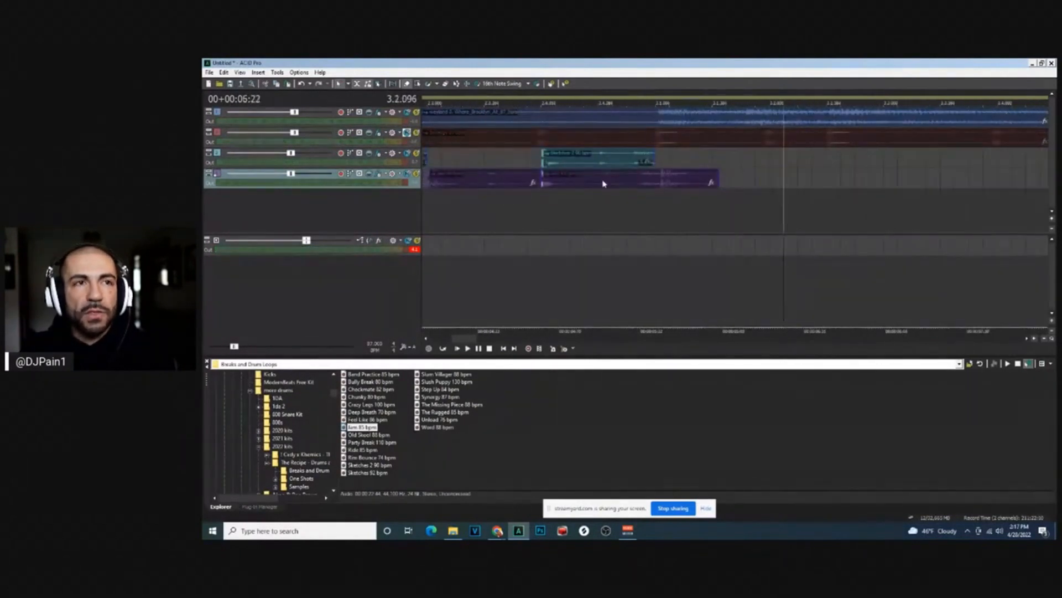
{"action": "left_click", "coordinate": [602, 182]}
{"action": "key", "text": "Delete"}
Shorten the Jam kick at 2.3, place a second short kick directly after it, and play the result
{"action": "scroll", "coordinate": [620, 181], "scroll_direction": "down", "scroll_amount": 4}
{"action": "left_click", "coordinate": [527, 193]}
{"action": "left_click_drag", "start_coordinate": [571, 180], "coordinate": [559, 178]}
{"action": "key", "text": "ctrl+c"}
{"action": "left_click", "coordinate": [559, 191]}
{"action": "key", "text": "ctrl+v"}
{"action": "scroll", "coordinate": [531, 206], "scroll_direction": "up", "scroll_amount": 2}
{"action": "key", "text": "space"}
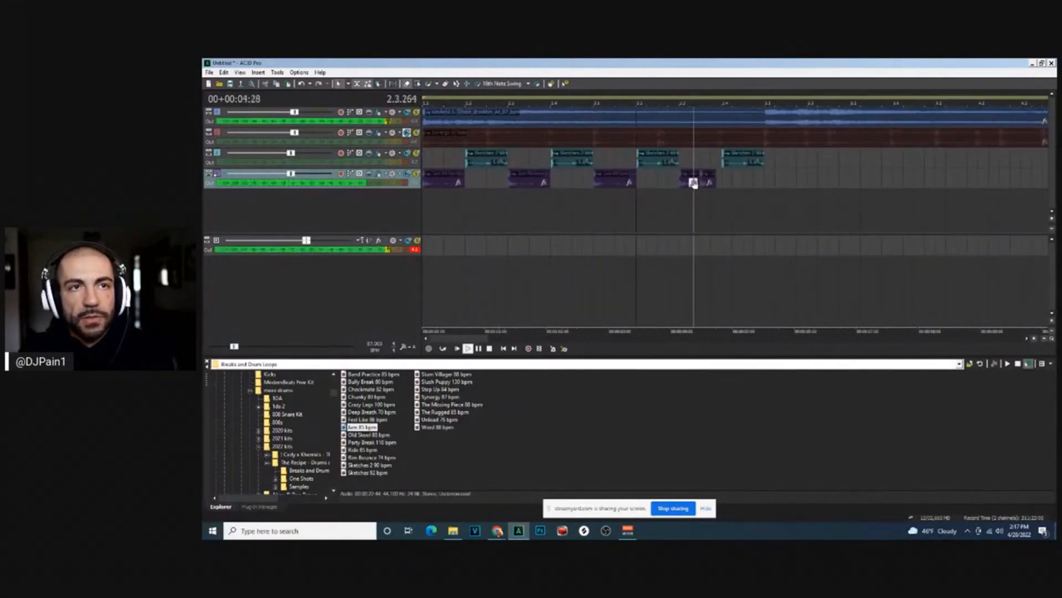
{"action": "key", "text": "space"}
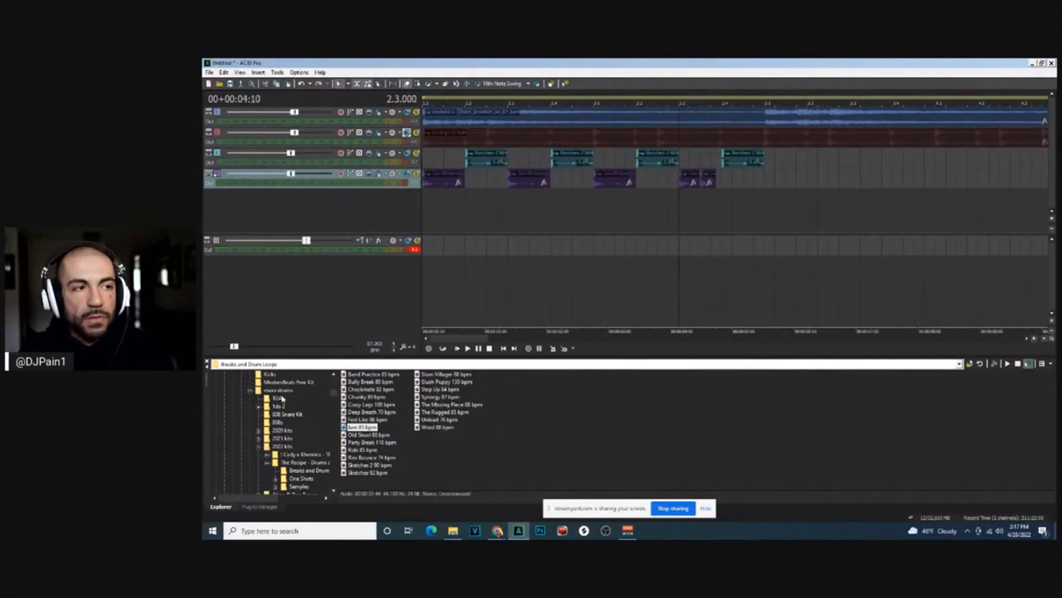
Open the "open high hats" folder of the "dj pain 1 - damn that hurt 4" kit
{"action": "scroll", "coordinate": [320, 412], "scroll_direction": "up", "scroll_amount": 10}
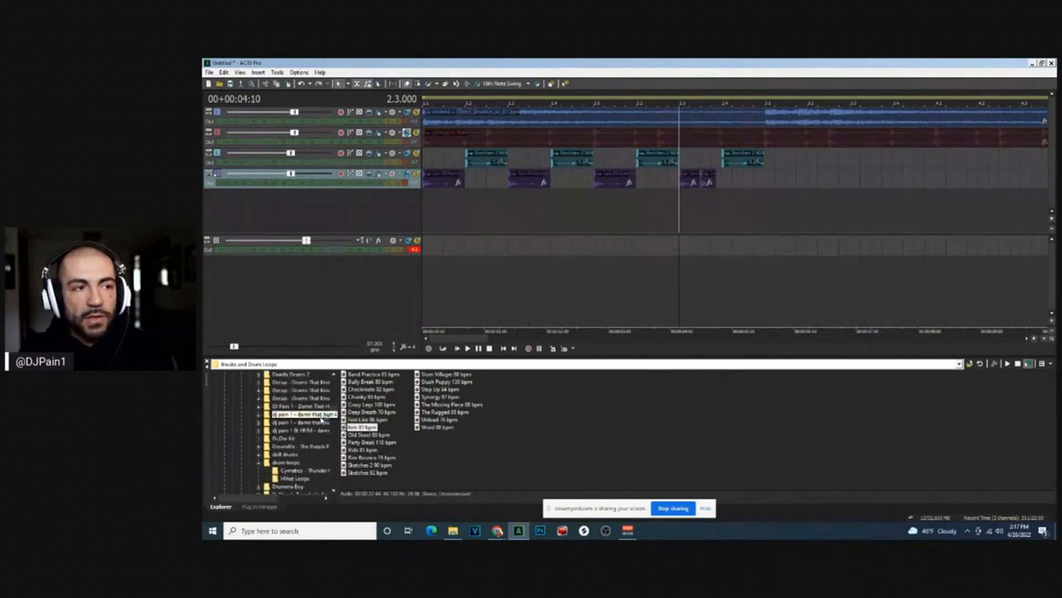
{"action": "left_click", "coordinate": [354, 415]}
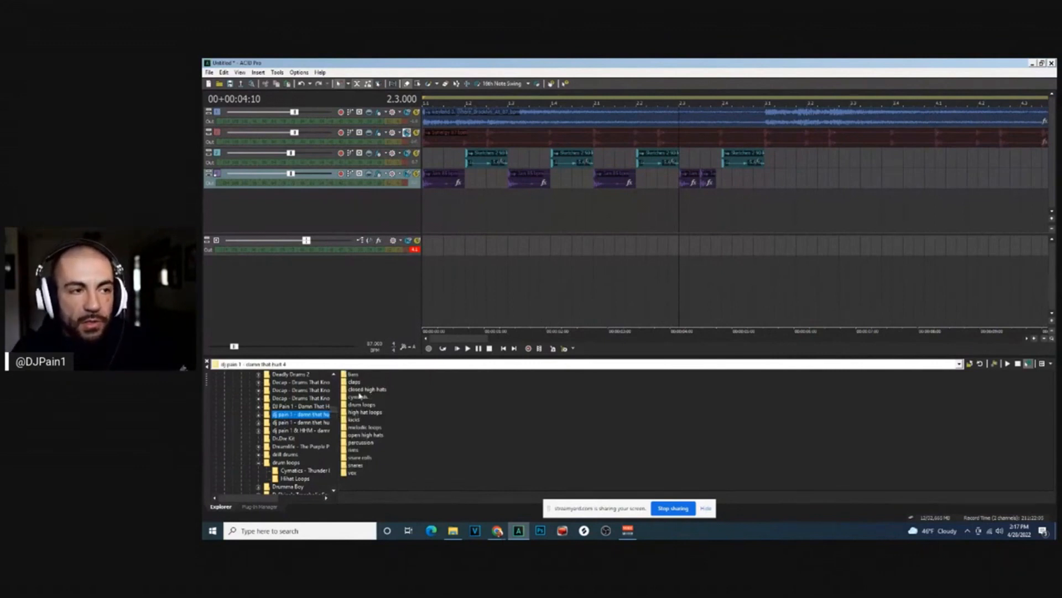
{"action": "left_click", "coordinate": [383, 435]}
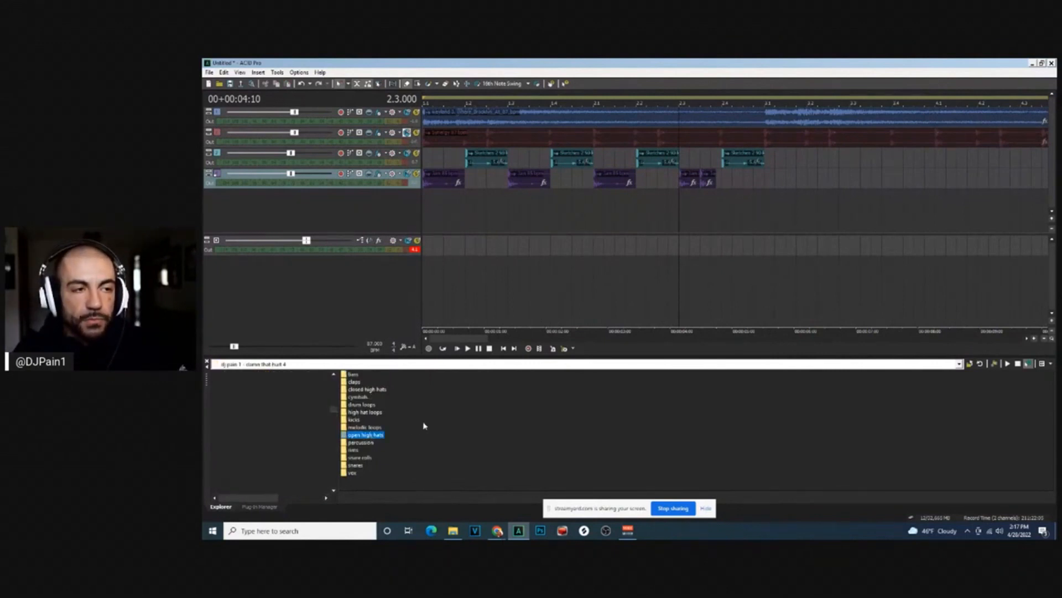
Audition the open hat samples and add "dth 4_open hat_10" as a new track
{"action": "left_click", "coordinate": [427, 375]}
{"action": "left_click", "coordinate": [427, 382]}
{"action": "left_click", "coordinate": [382, 472]}
{"action": "left_click", "coordinate": [385, 464]}
{"action": "left_click", "coordinate": [386, 458]}
{"action": "left_click", "coordinate": [386, 450]}
{"action": "left_click", "coordinate": [386, 442]}
{"action": "left_click", "coordinate": [386, 465]}
{"action": "left_click", "coordinate": [387, 443]}
{"action": "left_click", "coordinate": [380, 450]}
{"action": "left_click", "coordinate": [378, 458]}
{"action": "double_click", "coordinate": [384, 442]}
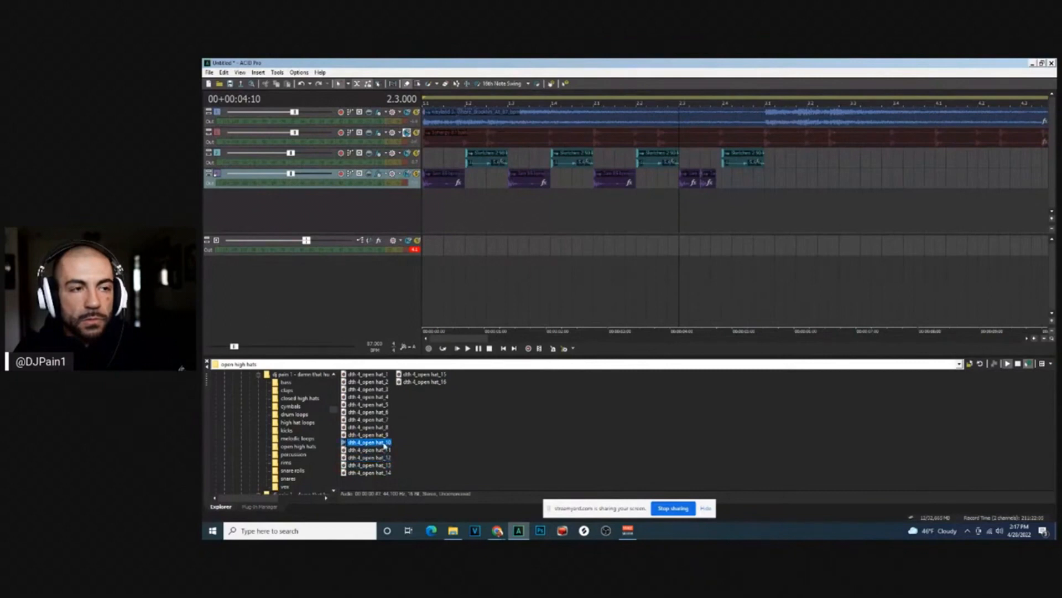
Play from bar 2.1 and place a short open hat under the second short kick at 2.3
{"action": "left_click", "coordinate": [599, 223]}
{"action": "key", "text": "space"}
{"action": "left_click_drag", "start_coordinate": [700, 204], "coordinate": [721, 202]}
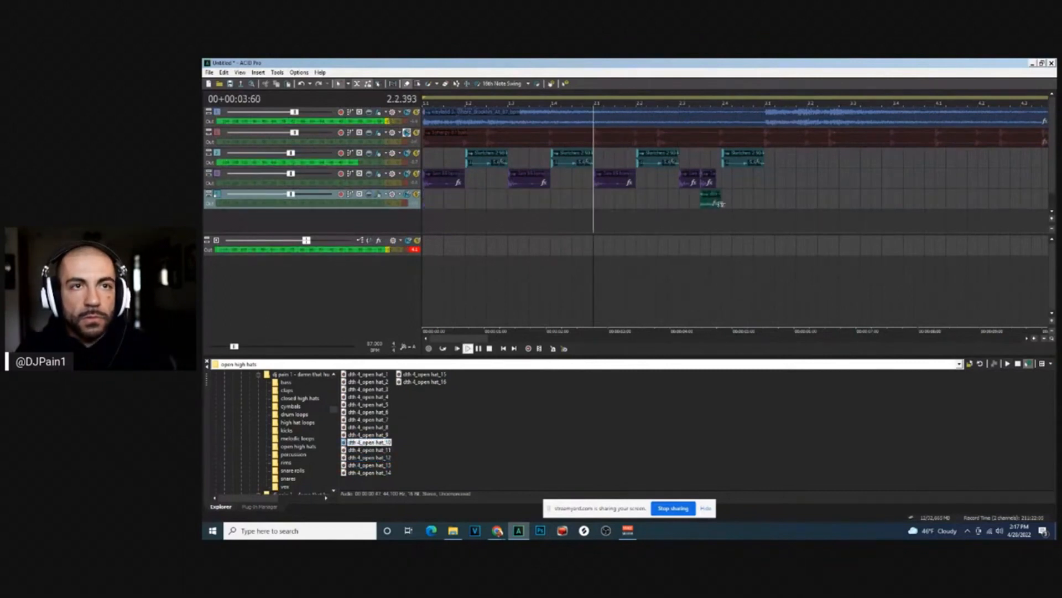
Lower the open hat track's volume and listen to the balance from bar 2.1
{"action": "left_click_drag", "start_coordinate": [289, 195], "coordinate": [275, 201]}
{"action": "key", "text": "space"}
{"action": "key", "text": "space"}
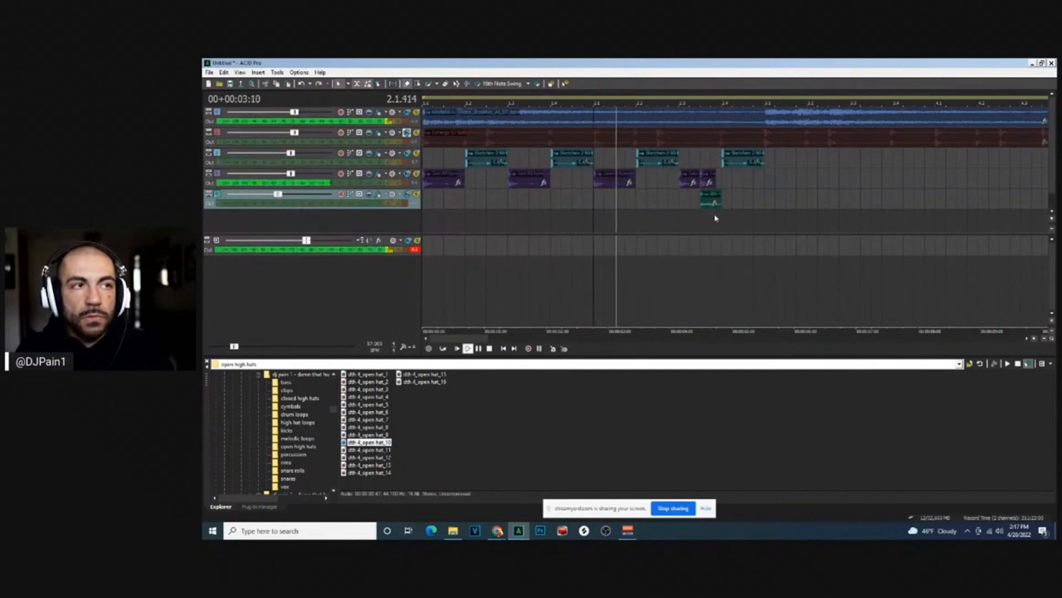
{"action": "key", "text": "space"}
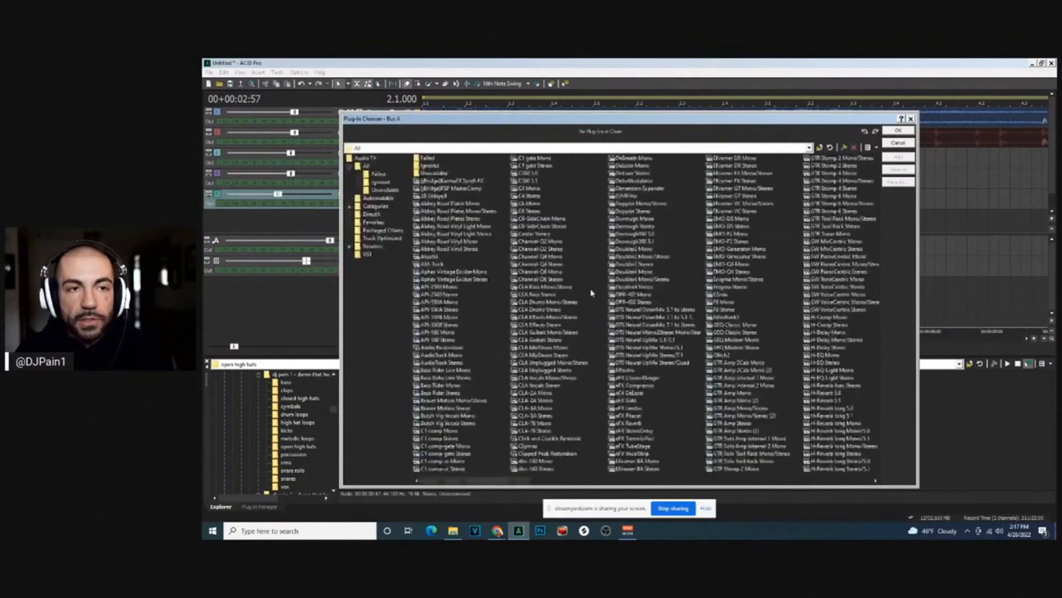
Add an audio plug-in to the effects chain of Bus A
{"action": "key", "text": "l"}
{"action": "left_click", "coordinate": [727, 468]}
{"action": "double_click", "coordinate": [727, 468]}
{"action": "left_click", "coordinate": [898, 131]}
Raise the Jam kick track's volume and route the Jam and open hat tracks to Bus A
{"action": "left_click_drag", "start_coordinate": [291, 173], "coordinate": [301, 174]}
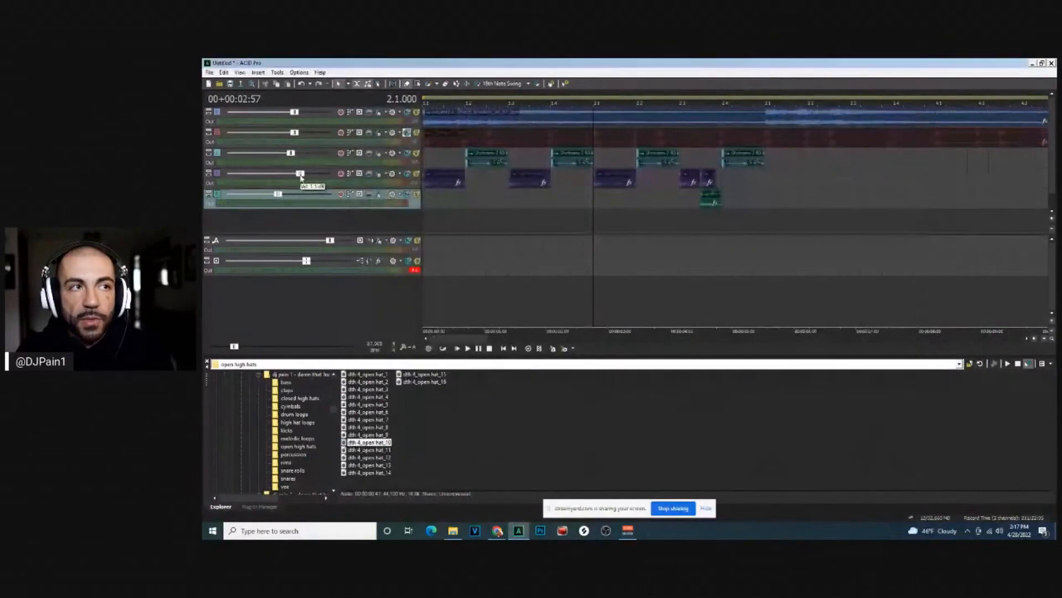
{"action": "left_click", "coordinate": [359, 173]}
{"action": "left_click", "coordinate": [382, 194]}
{"action": "left_click", "coordinate": [359, 194]}
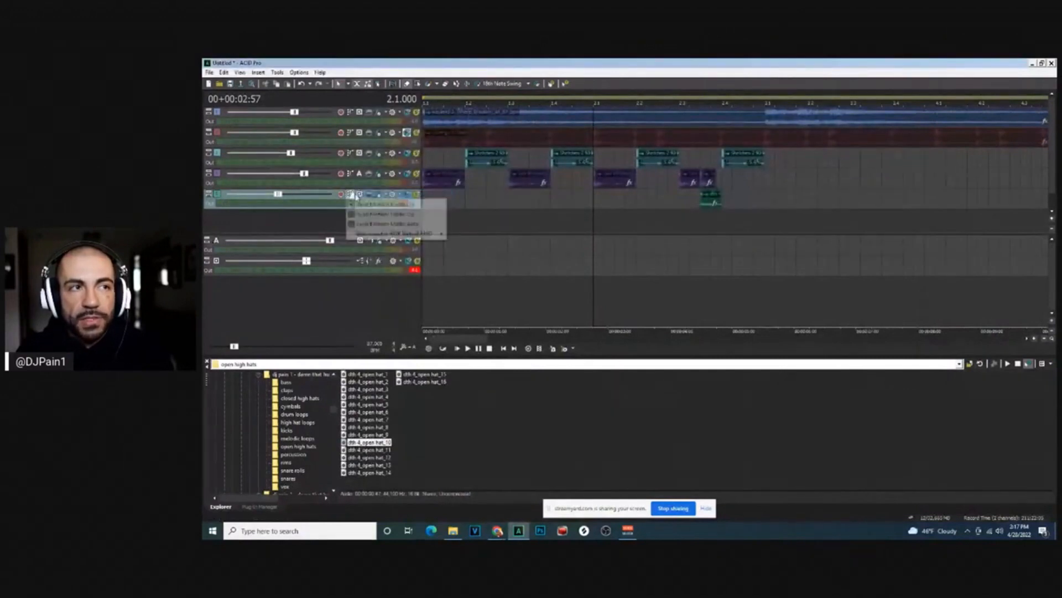
{"action": "left_click", "coordinate": [382, 214]}
Inspect the open hat's alignment with the second short kick and play the pattern from beat 2.3
{"action": "left_click", "coordinate": [690, 198]}
{"action": "scroll", "coordinate": [714, 205], "scroll_direction": "up", "scroll_amount": 2}
{"action": "left_click", "coordinate": [751, 202]}
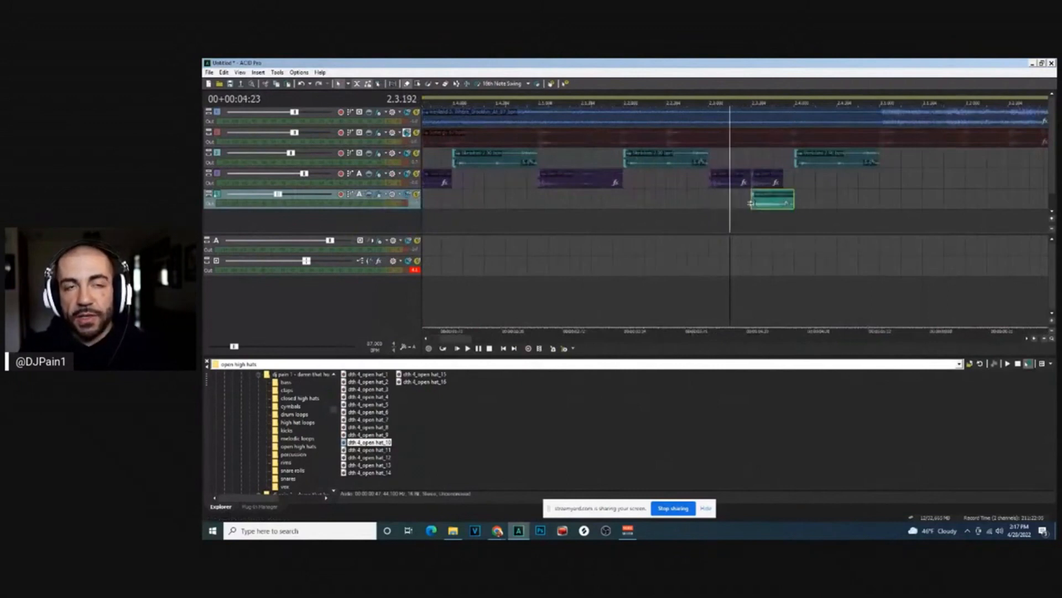
{"action": "left_click", "coordinate": [710, 201]}
{"action": "key", "text": "space"}
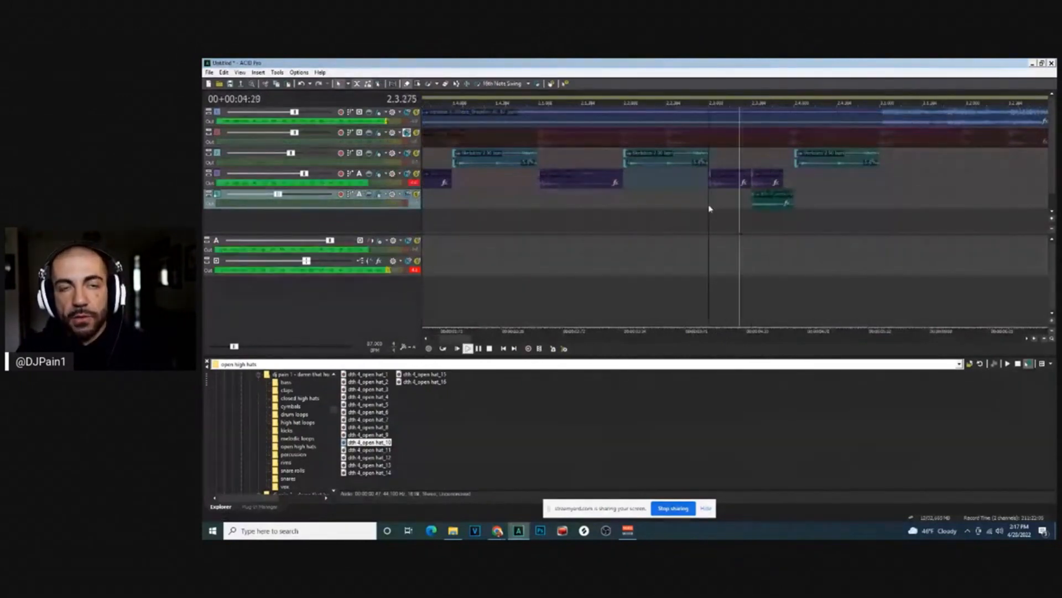
{"action": "scroll", "coordinate": [505, 182], "scroll_direction": "down", "scroll_amount": 4}
{"action": "key", "text": "space"}
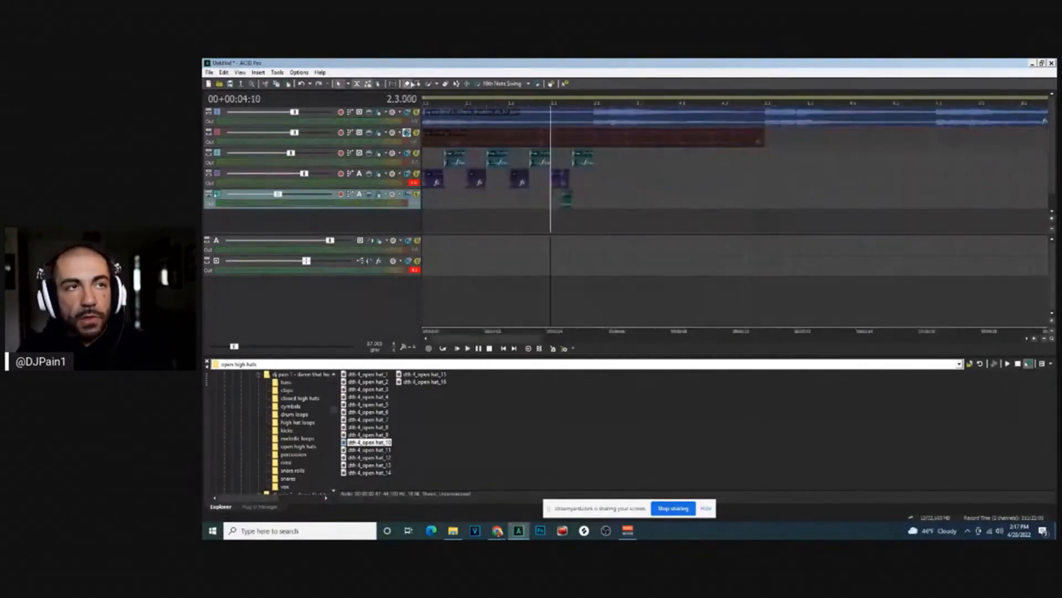
Copy the two-bar snare, kick and open hat pattern and paste it at bar 3.1
{"action": "left_click_drag", "start_coordinate": [644, 212], "coordinate": [399, 161]}
{"action": "key", "text": "ctrl+c"}
{"action": "left_click", "coordinate": [597, 212]}
{"action": "key", "text": "ctrl+v"}
Duplicate the four-bar drum pattern at bar 5.1 so the drums run to bar 9 during playback
{"action": "key", "text": "space"}
{"action": "scroll", "coordinate": [596, 213], "scroll_direction": "down", "scroll_amount": 2}
{"action": "left_click_drag", "start_coordinate": [643, 223], "coordinate": [416, 159]}
{"action": "left_click", "coordinate": [596, 158]}
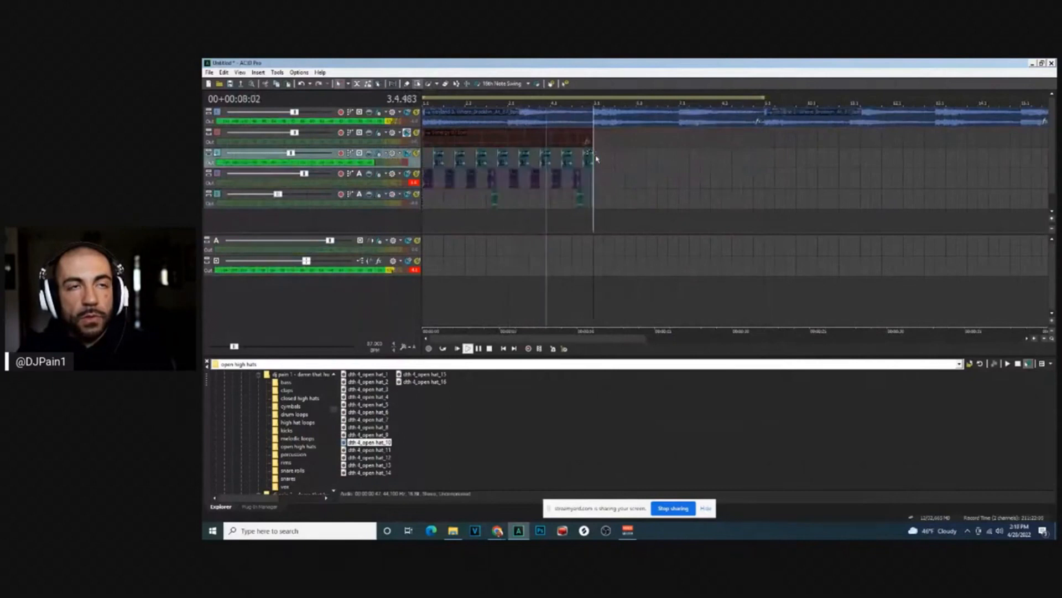
{"action": "key", "text": "ctrl+v"}
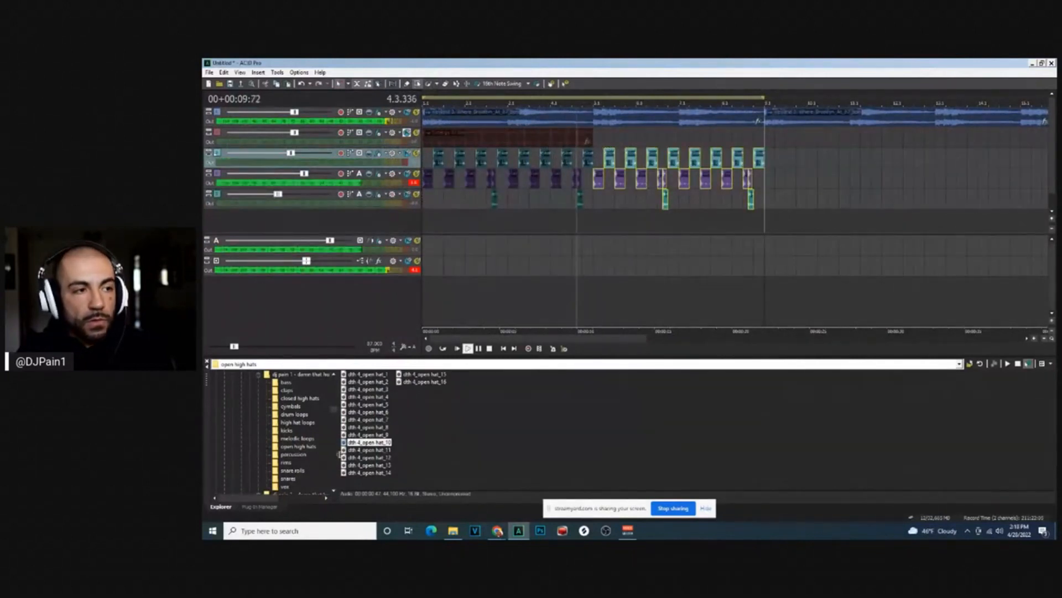
{"action": "left_click", "coordinate": [223, 195]}
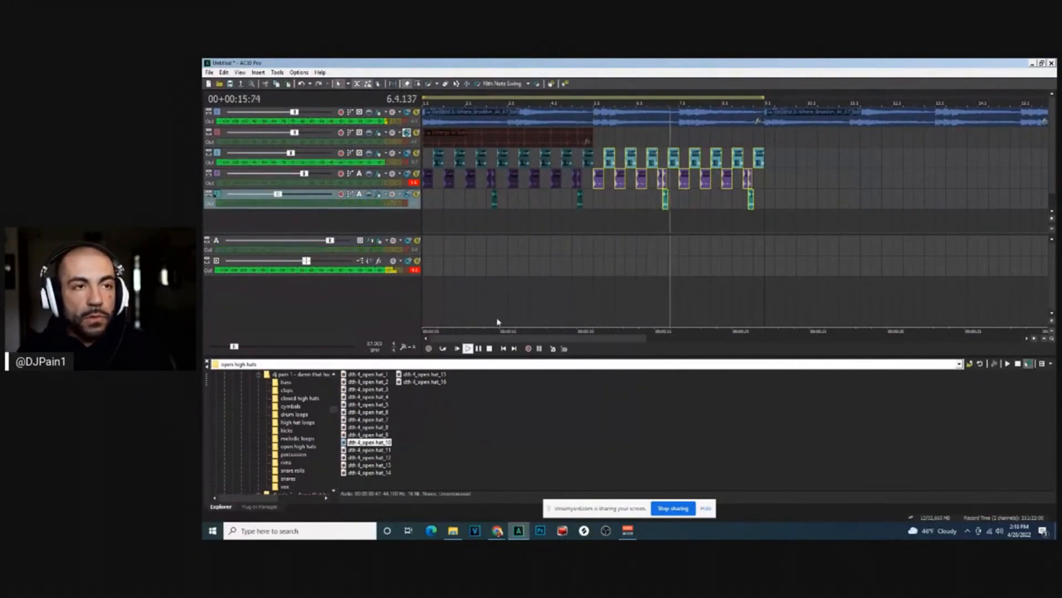
Replace the two short kicks and the open hat at 8.3 with a snare hit
{"action": "left_click_drag", "start_coordinate": [502, 339], "coordinate": [594, 338]}
{"action": "left_click", "coordinate": [681, 179]}
{"action": "scroll", "coordinate": [686, 183], "scroll_direction": "up", "scroll_amount": 2}
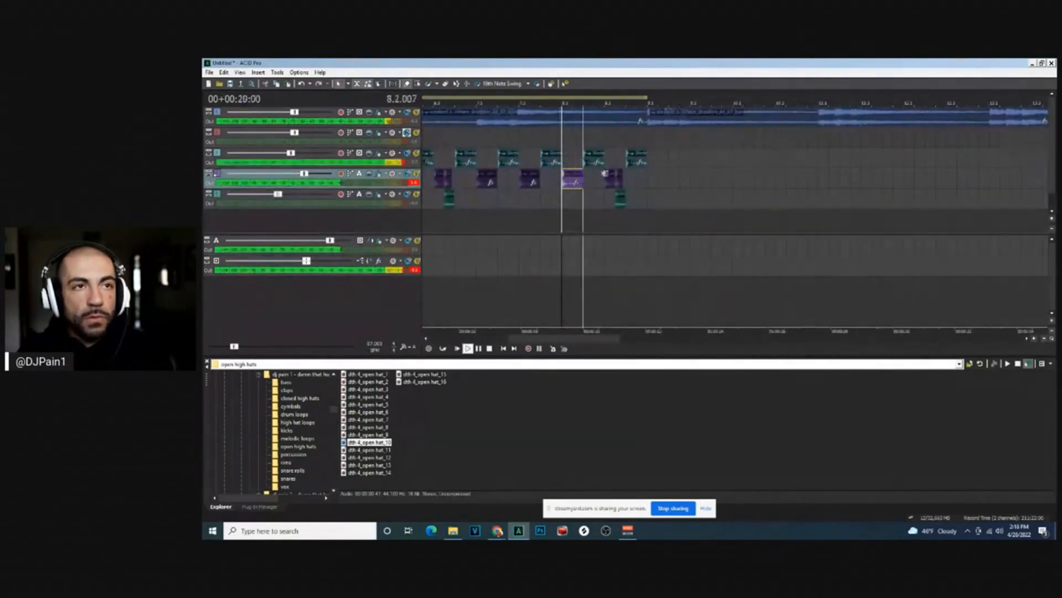
{"action": "scroll", "coordinate": [604, 172], "scroll_direction": "up", "scroll_amount": 3}
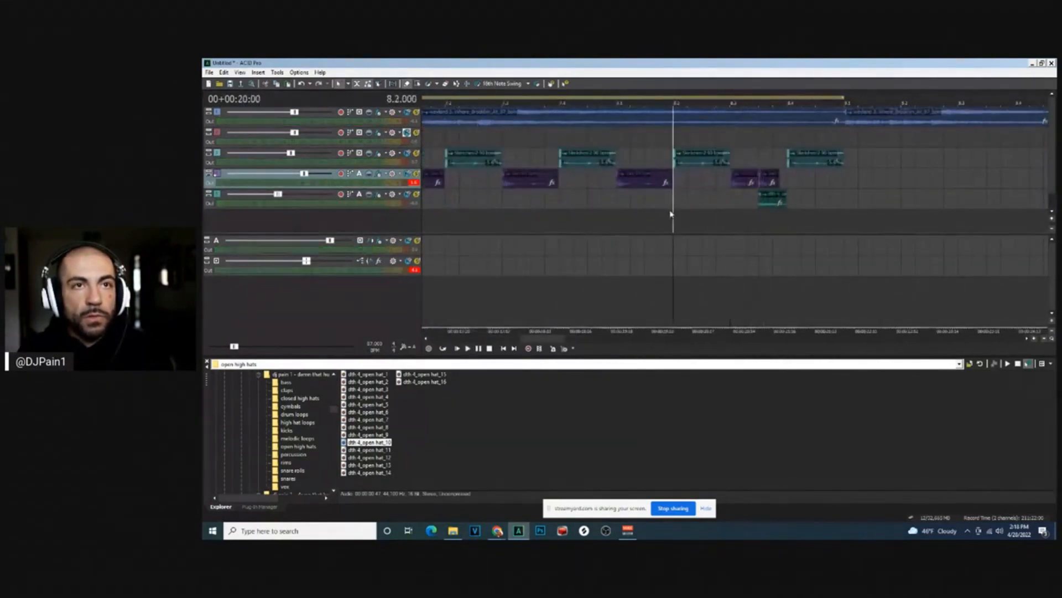
{"action": "left_click", "coordinate": [700, 157]}
{"action": "left_click", "coordinate": [750, 180]}
{"action": "key", "text": "Delete"}
{"action": "left_click", "coordinate": [764, 181]}
{"action": "key", "text": "Delete"}
{"action": "left_click", "coordinate": [767, 202]}
{"action": "key", "text": "Delete"}
Play back the consecutive snare hits at the end of bar 8, including from beat 8.4
{"action": "left_click", "coordinate": [644, 228]}
{"action": "key", "text": "space"}
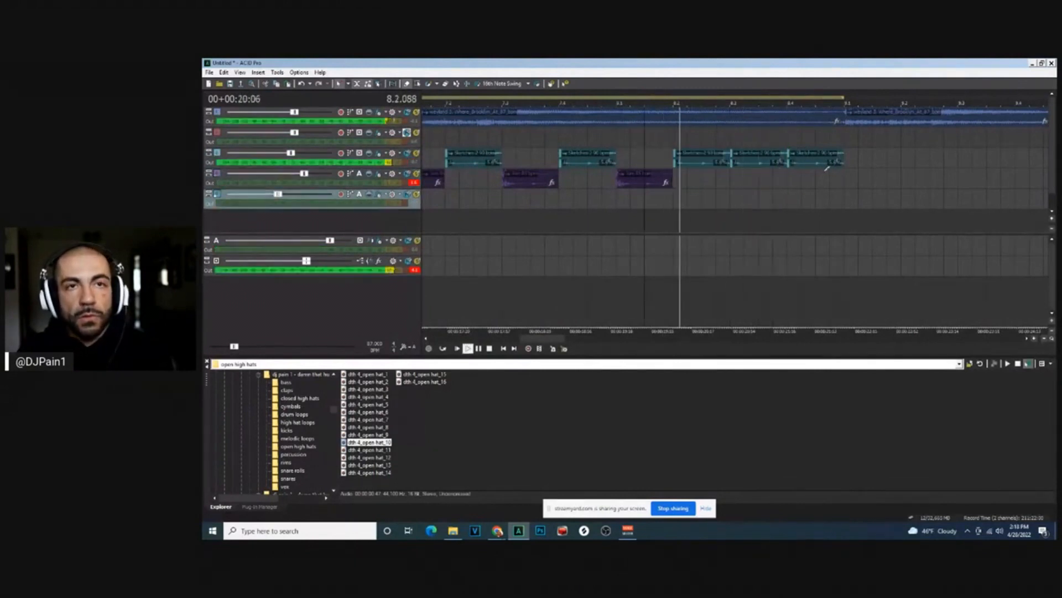
{"action": "left_click", "coordinate": [818, 165]}
{"action": "key", "text": "space"}
{"action": "left_click", "coordinate": [782, 227]}
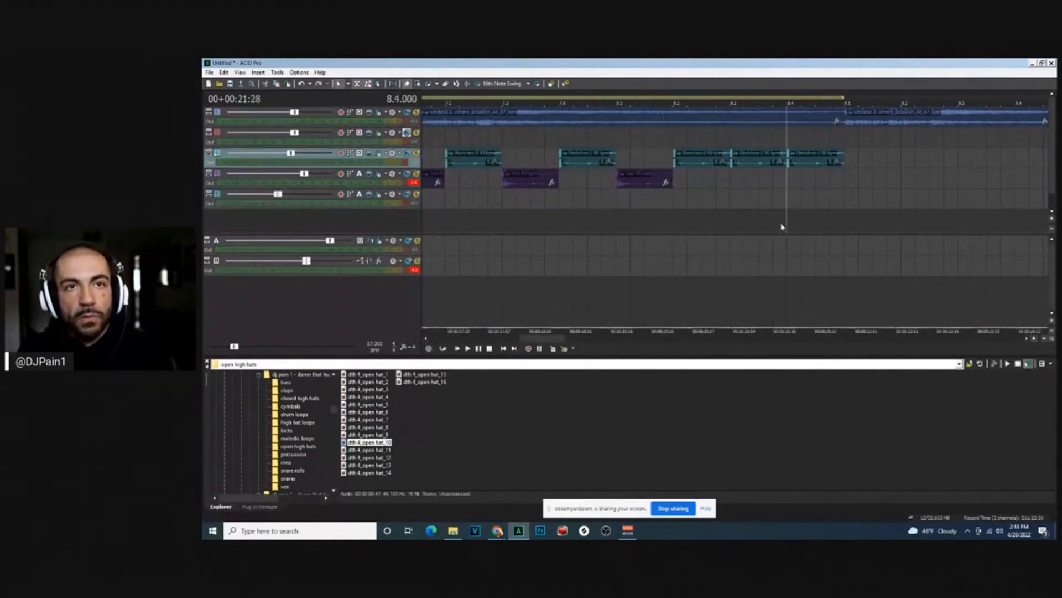
{"action": "key", "text": "space"}
{"action": "scroll", "coordinate": [783, 222], "scroll_direction": "up", "scroll_amount": 3}
{"action": "key", "text": "space"}
Split the snare at beat 8.4 halfway, at 8.4.384, and remove its second half
{"action": "left_click", "coordinate": [758, 161]}
{"action": "key", "text": "s"}
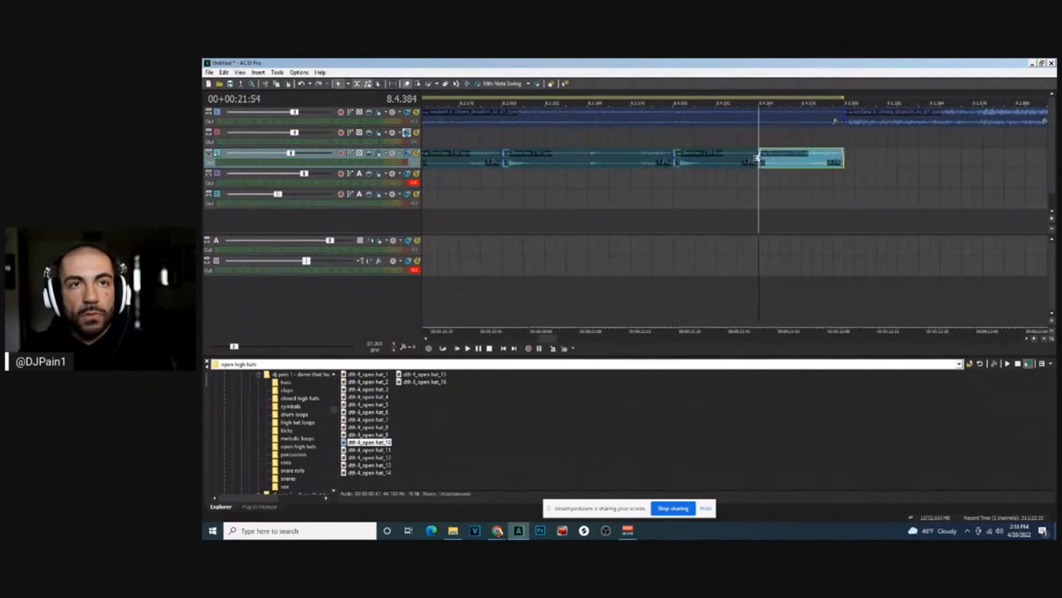
{"action": "key", "text": "Delete"}
Try a copy of the short 8.4 snare directly after it, play it, and remove the copy
{"action": "left_click", "coordinate": [744, 160]}
{"action": "key", "text": "ctrl+c"}
{"action": "key", "text": "ctrl+v"}
{"action": "left_click", "coordinate": [674, 225]}
{"action": "key", "text": "space"}
{"action": "key", "text": "space"}
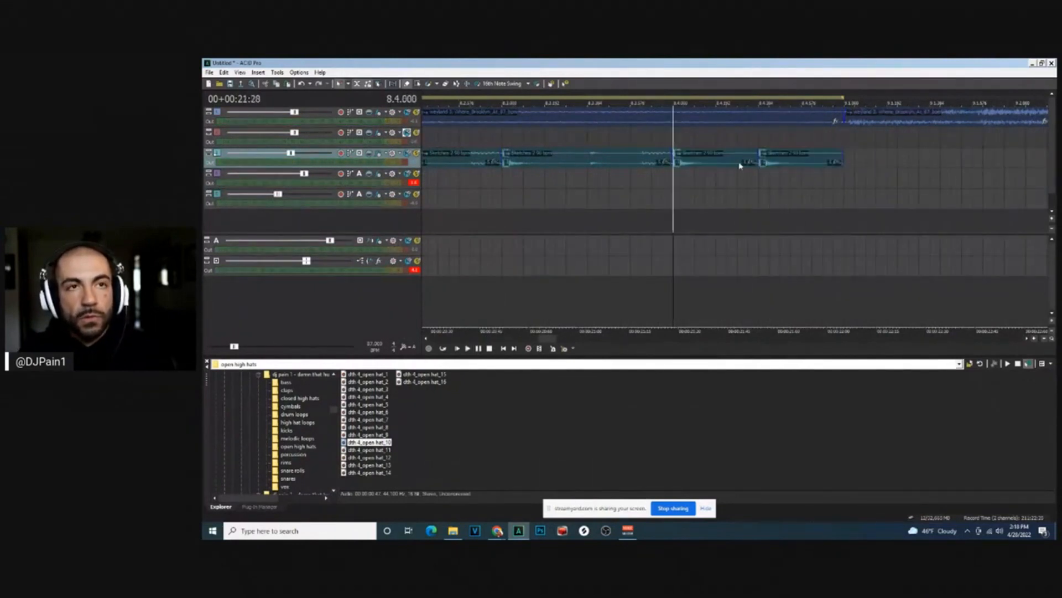
{"action": "left_click", "coordinate": [768, 161]}
{"action": "key", "text": "Delete"}
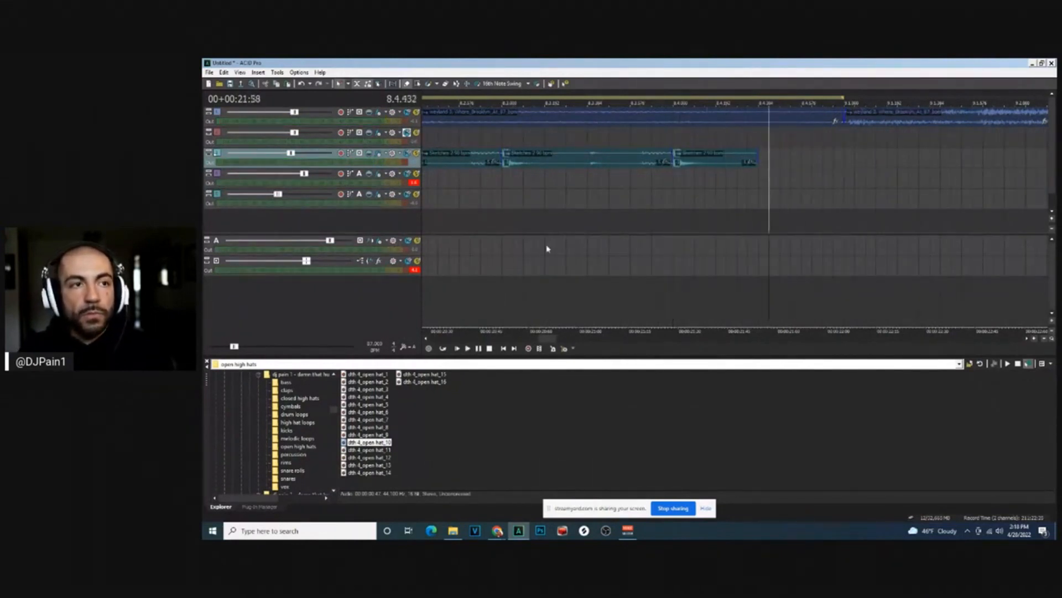
Browse to the drum fills and open the "vinyl fills 3" folder
{"action": "scroll", "coordinate": [316, 407], "scroll_direction": "up", "scroll_amount": 10}
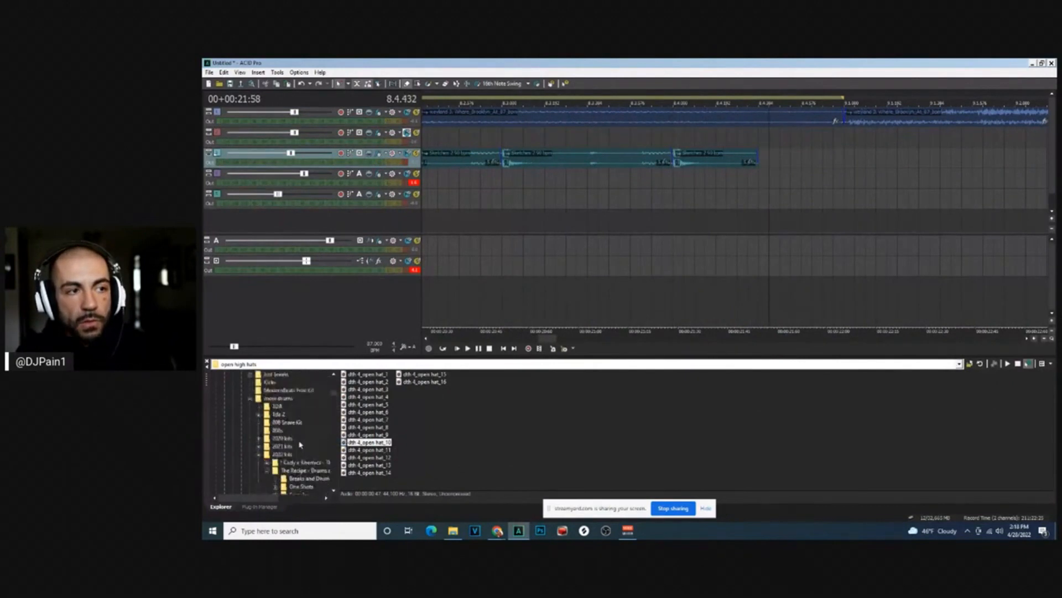
{"action": "left_click", "coordinate": [286, 424]}
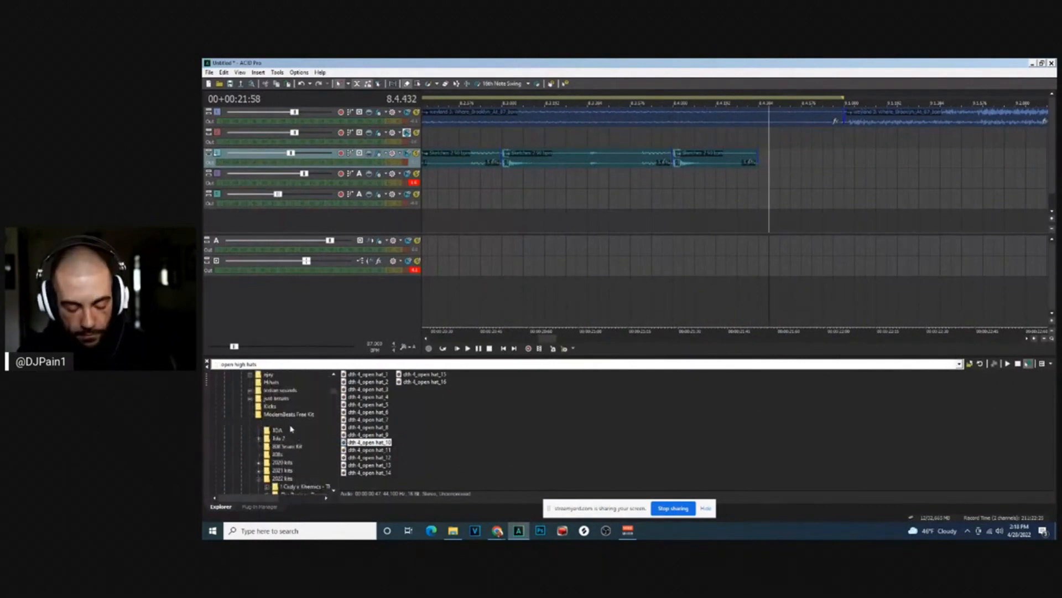
{"action": "double_click", "coordinate": [818, 390]}
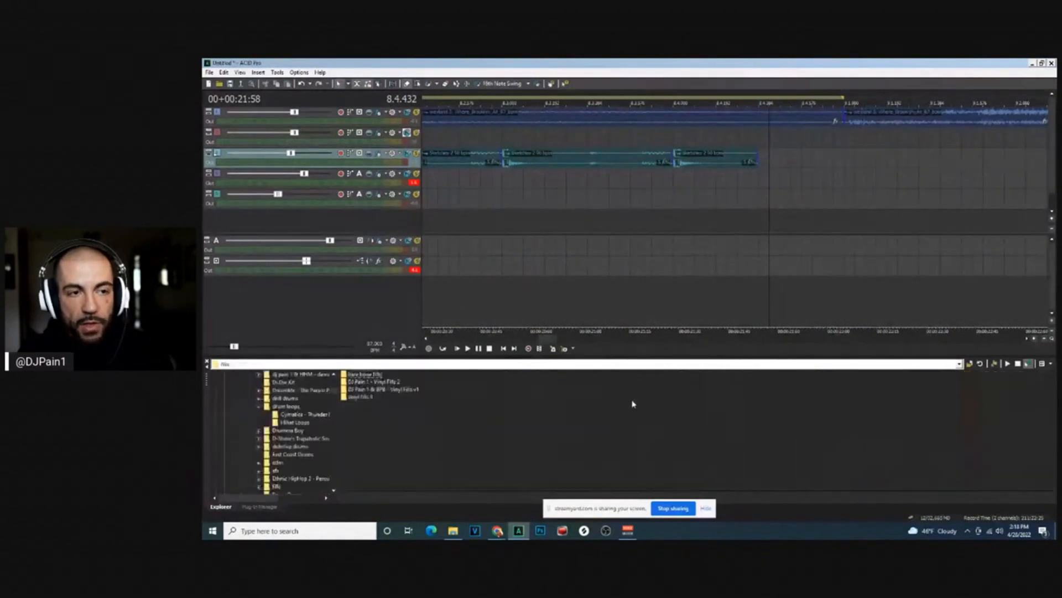
{"action": "left_click", "coordinate": [360, 397]}
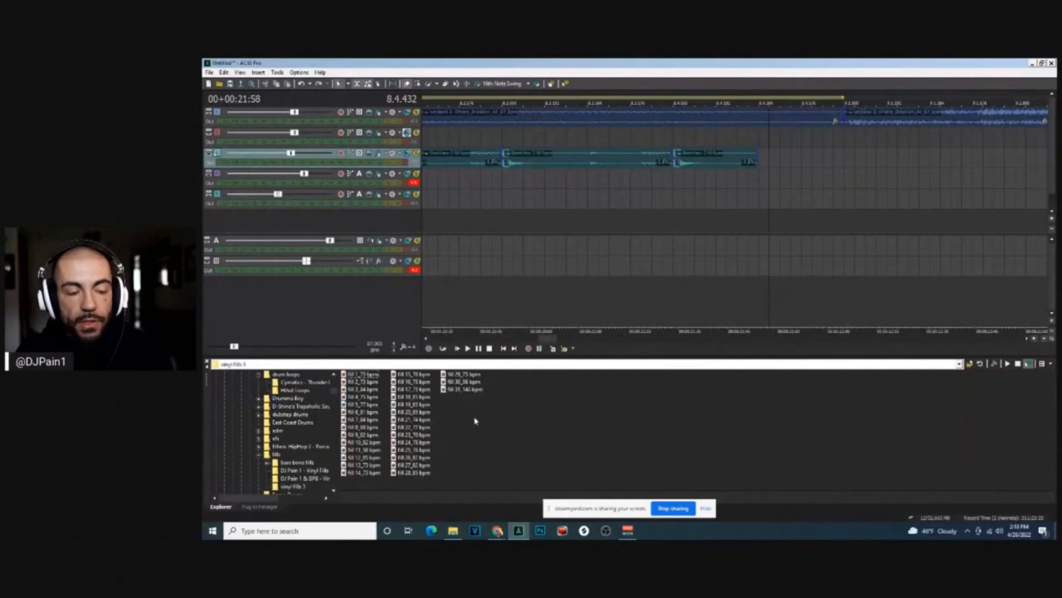
Audition fills 20, 5, 4 and 3 from the vinyl fills
{"action": "left_click", "coordinate": [424, 412]}
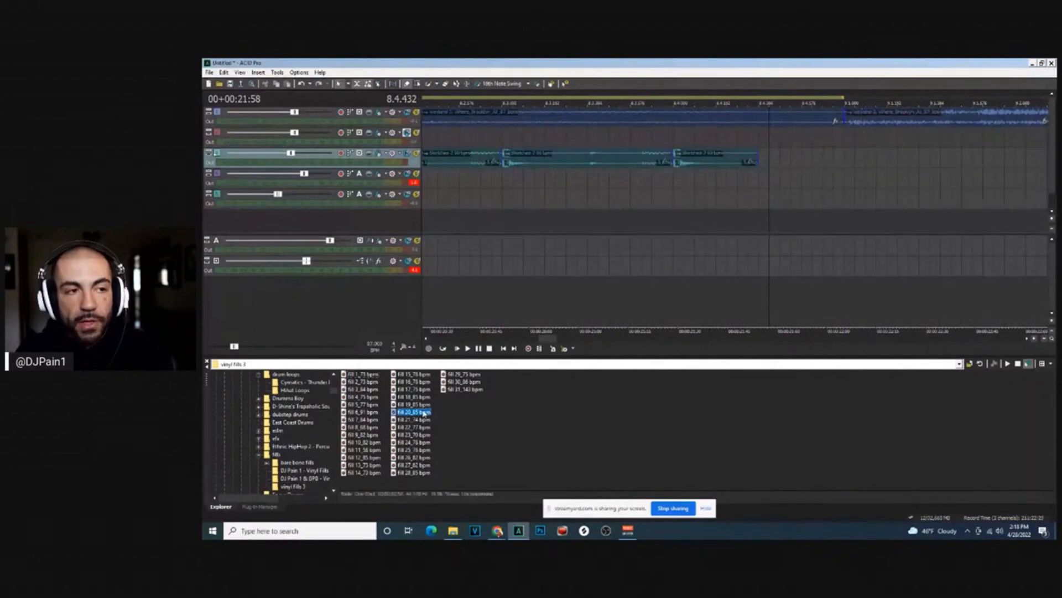
{"action": "left_click", "coordinate": [357, 406]}
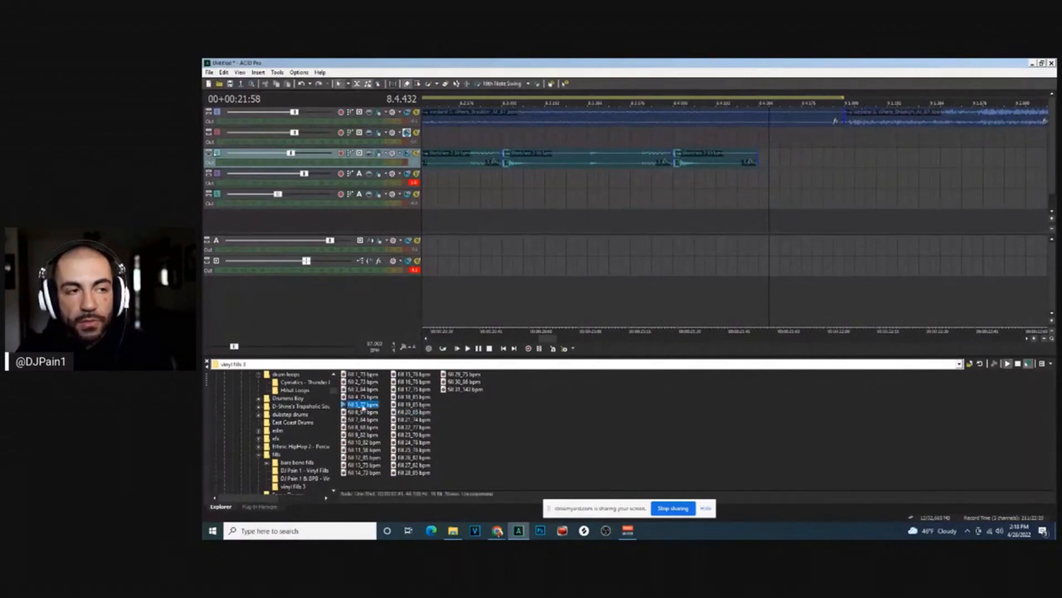
{"action": "left_click", "coordinate": [369, 397]}
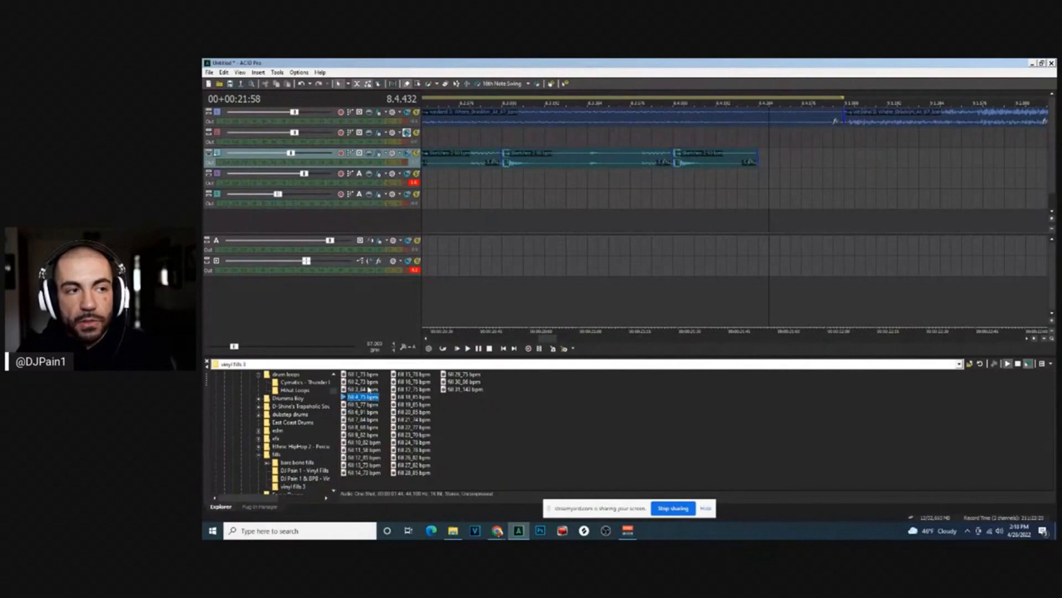
{"action": "left_click", "coordinate": [369, 389]}
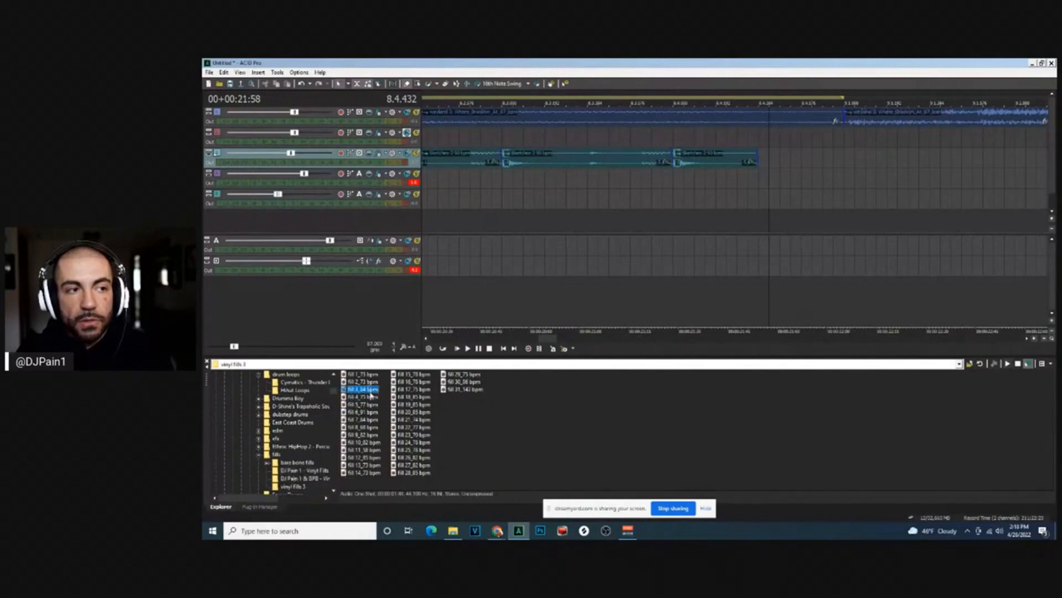
Place fill 3 on a new track at beat 8.4 and play the transition into bar 9
{"action": "left_click_drag", "start_coordinate": [366, 394], "coordinate": [675, 217]}
{"action": "key", "text": "space"}
{"action": "scroll", "coordinate": [917, 203], "scroll_direction": "down", "scroll_amount": 1}
{"action": "left_click", "coordinate": [598, 214]}
{"action": "key", "text": "space"}
{"action": "key", "text": "space"}
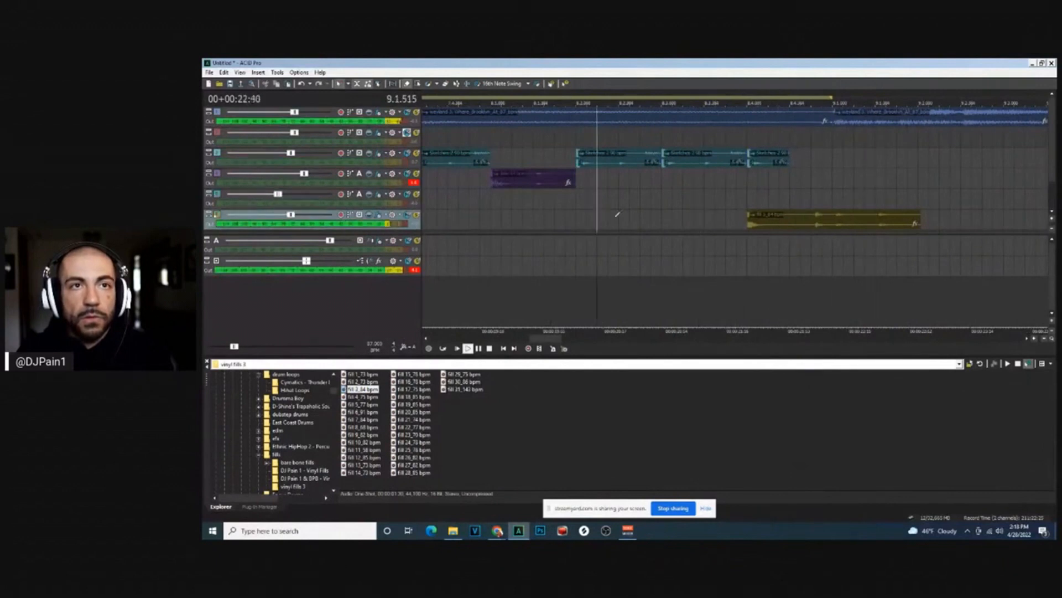
Move the fill earlier to start at beat 8.3 and end at bar 9.1
{"action": "left_click_drag", "start_coordinate": [758, 224], "coordinate": [675, 224]}
{"action": "scroll", "coordinate": [799, 217], "scroll_direction": "down", "scroll_amount": 3}
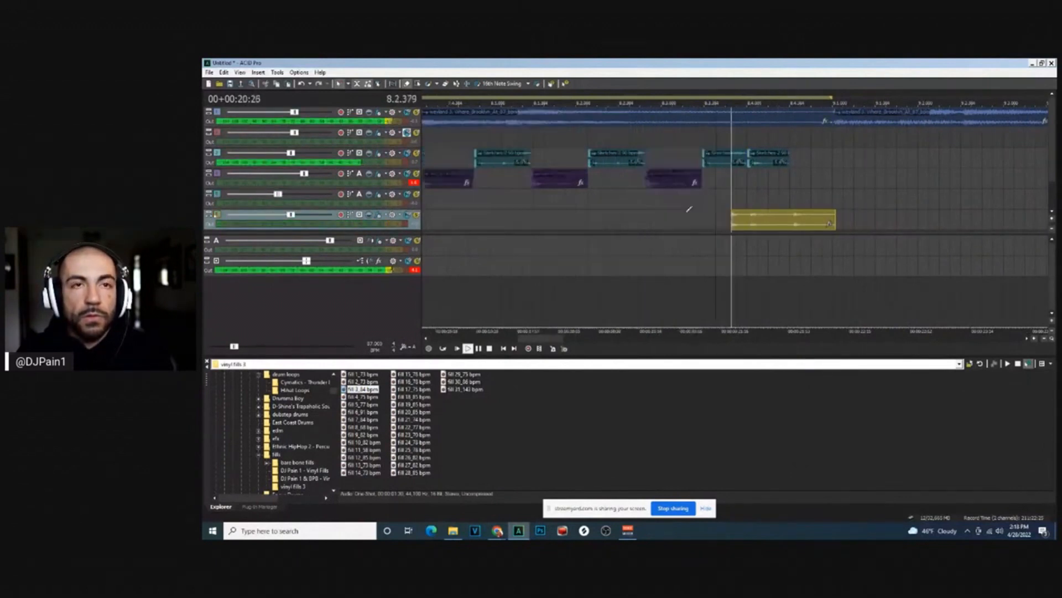
{"action": "scroll", "coordinate": [742, 224], "scroll_direction": "up", "scroll_amount": 3}
{"action": "scroll", "coordinate": [691, 229], "scroll_direction": "down", "scroll_amount": 2}
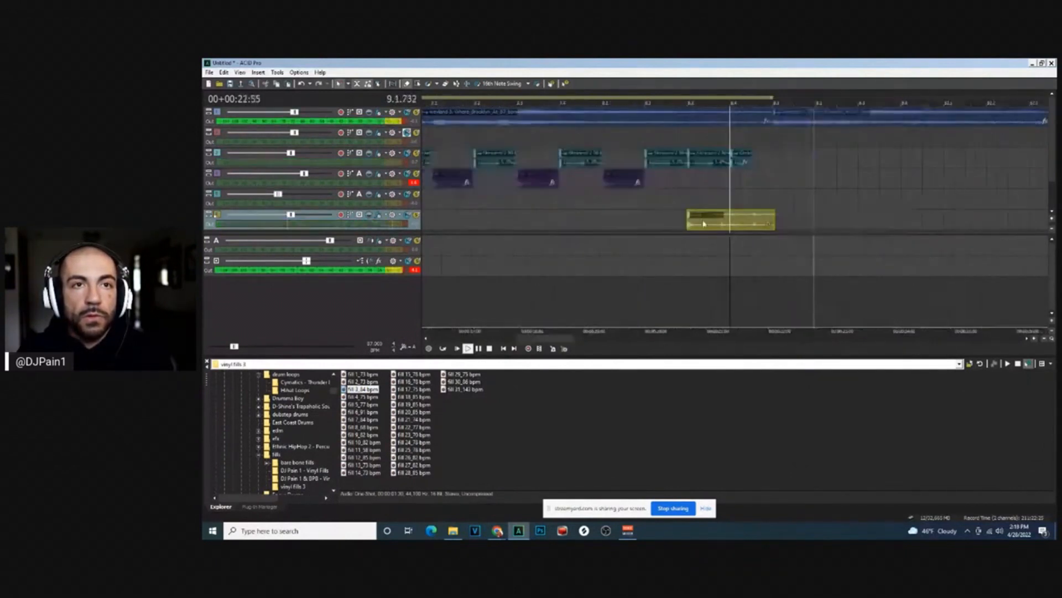
Delete the short snare at beat 8.4 and set the playback position to 8.3
{"action": "left_click", "coordinate": [736, 158]}
{"action": "key", "text": "Delete"}
{"action": "left_click", "coordinate": [688, 194]}
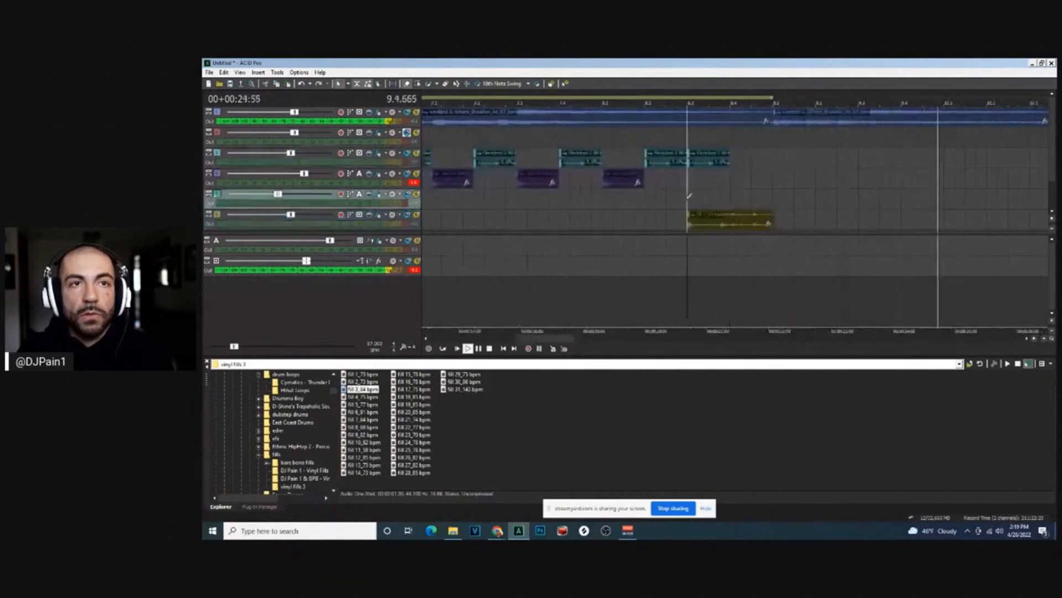
{"action": "key", "text": "space"}
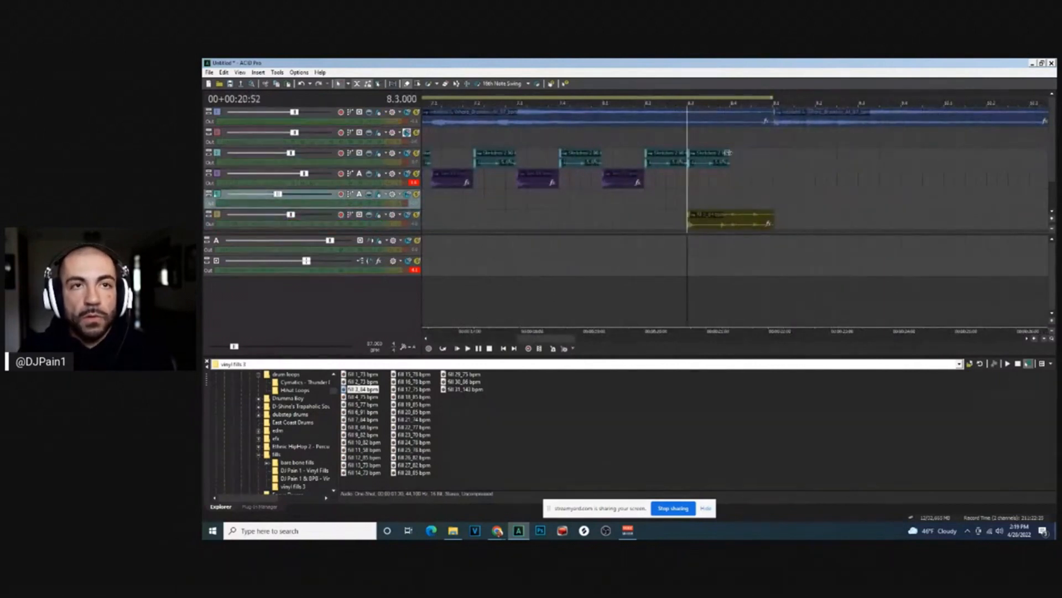
Trim the teal drum clip at beat 8.3 to half a beat and play the transition into the fill
{"action": "left_click_drag", "start_coordinate": [730, 153], "coordinate": [708, 154]}
{"action": "key", "text": "space"}
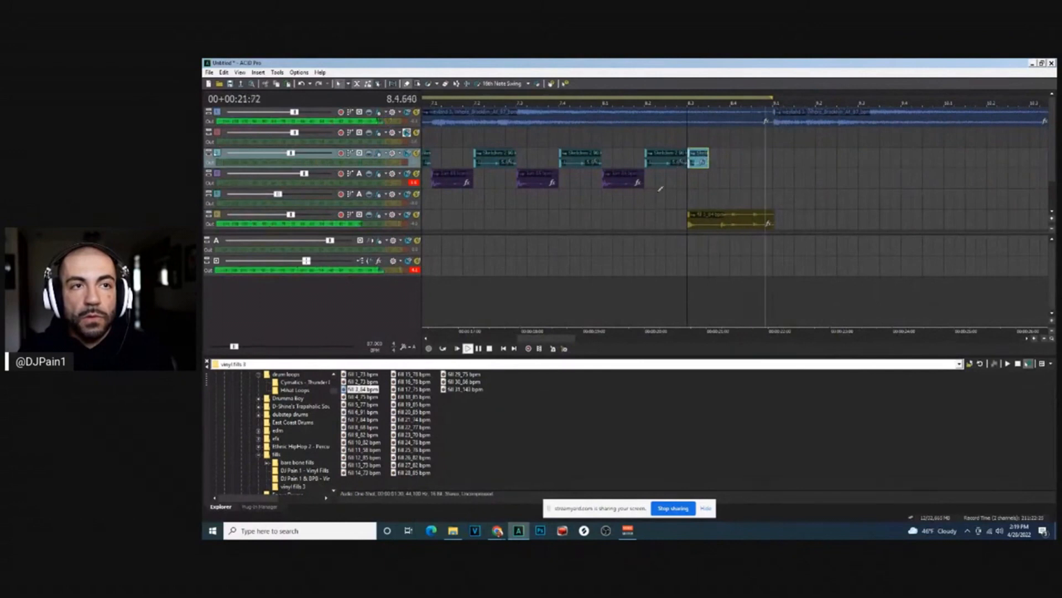
Delete the muted red loop track directly below the melody track
{"action": "scroll", "coordinate": [499, 281], "scroll_direction": "down", "scroll_amount": 2}
{"action": "scroll", "coordinate": [539, 205], "scroll_direction": "down", "scroll_amount": 2}
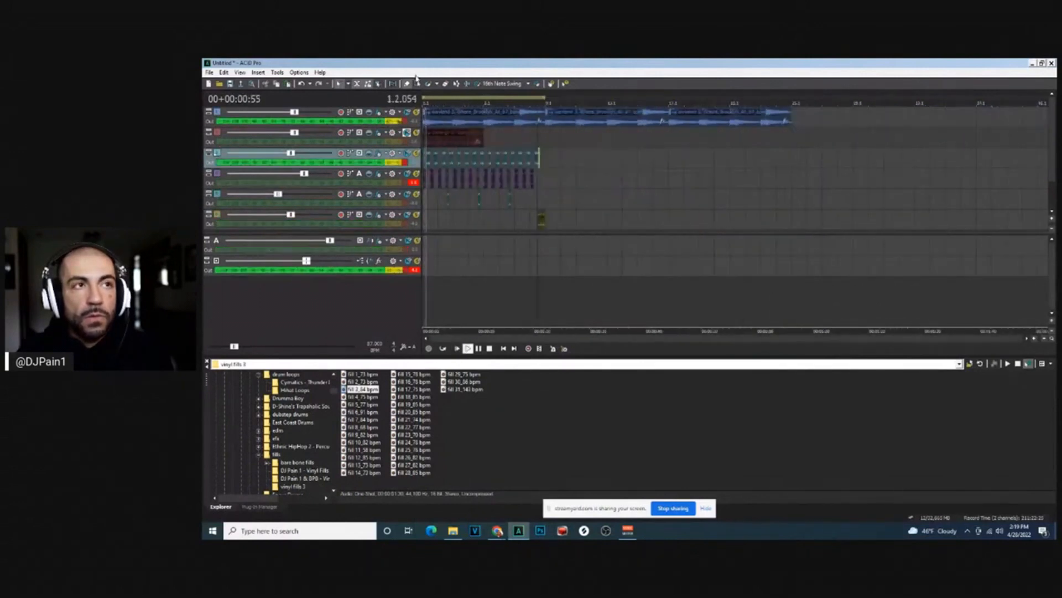
{"action": "scroll", "coordinate": [540, 205], "scroll_direction": "up", "scroll_amount": 1}
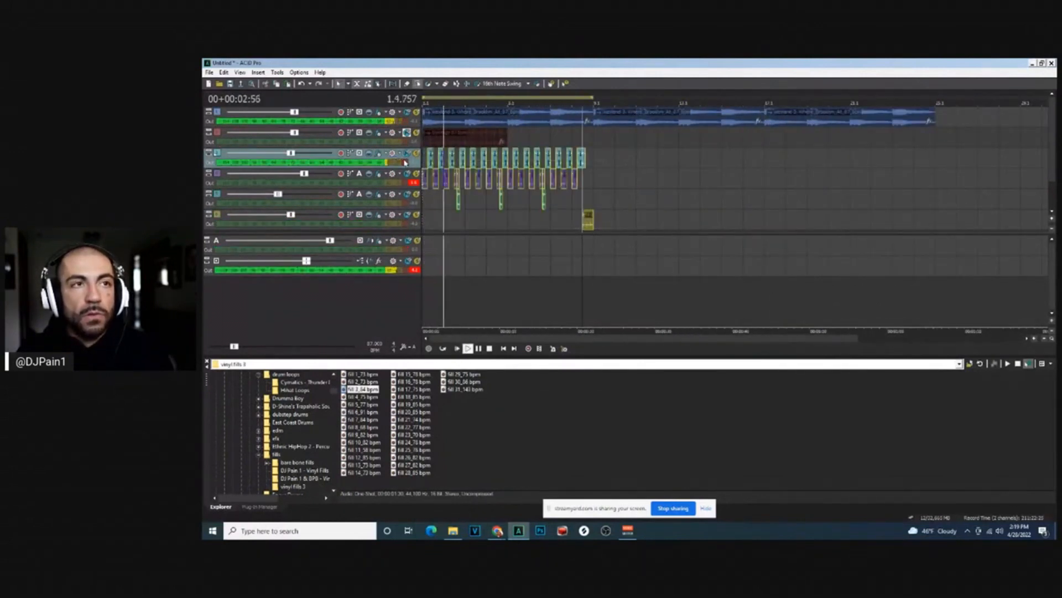
{"action": "left_click", "coordinate": [250, 133]}
{"action": "key", "text": "Delete"}
Copy all drum clips and the closing fill of the first eight bars and paste them starting at bar 9
{"action": "left_click_drag", "start_coordinate": [663, 225], "coordinate": [395, 143]}
{"action": "key", "text": "ctrl+c"}
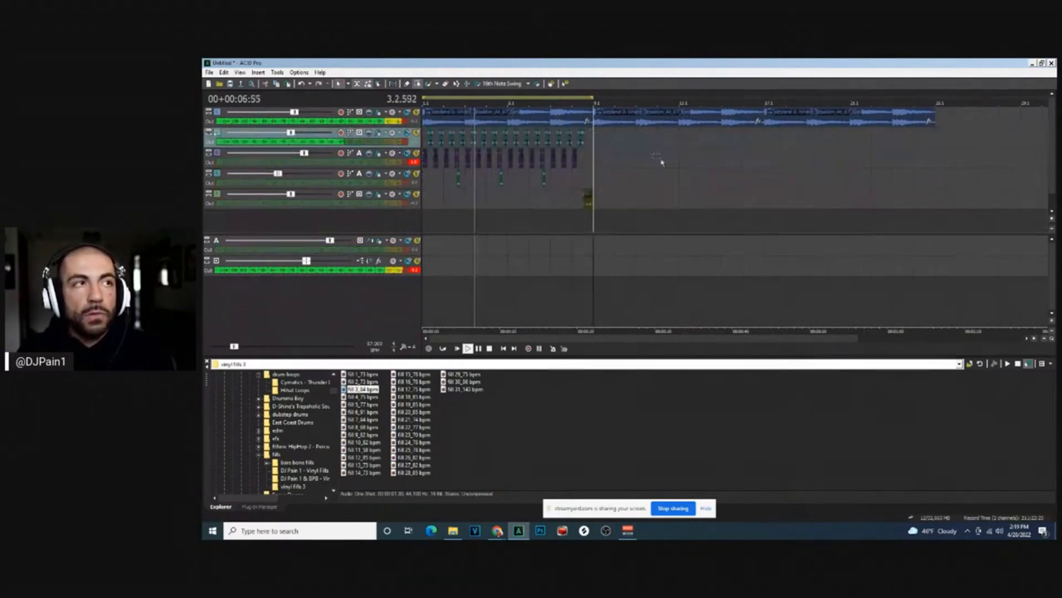
{"action": "key", "text": "ctrl+v"}
Save the project in the beats folder on Data Storage (D:) as "collab with" followed by the collaborator's name
{"action": "left_click", "coordinate": [208, 72]}
{"action": "left_click", "coordinate": [226, 114]}
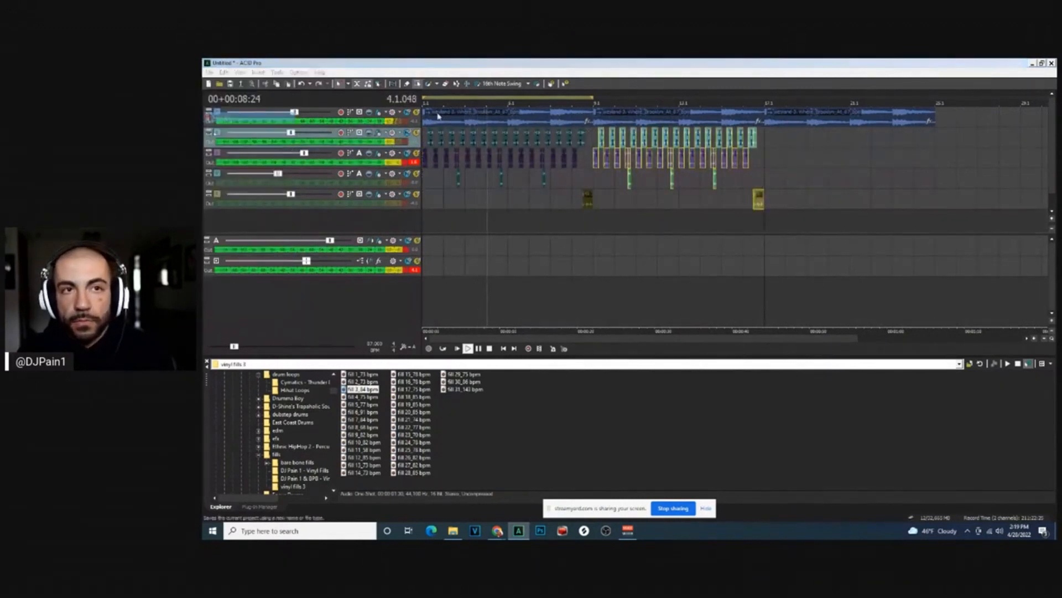
{"action": "left_click", "coordinate": [520, 329]}
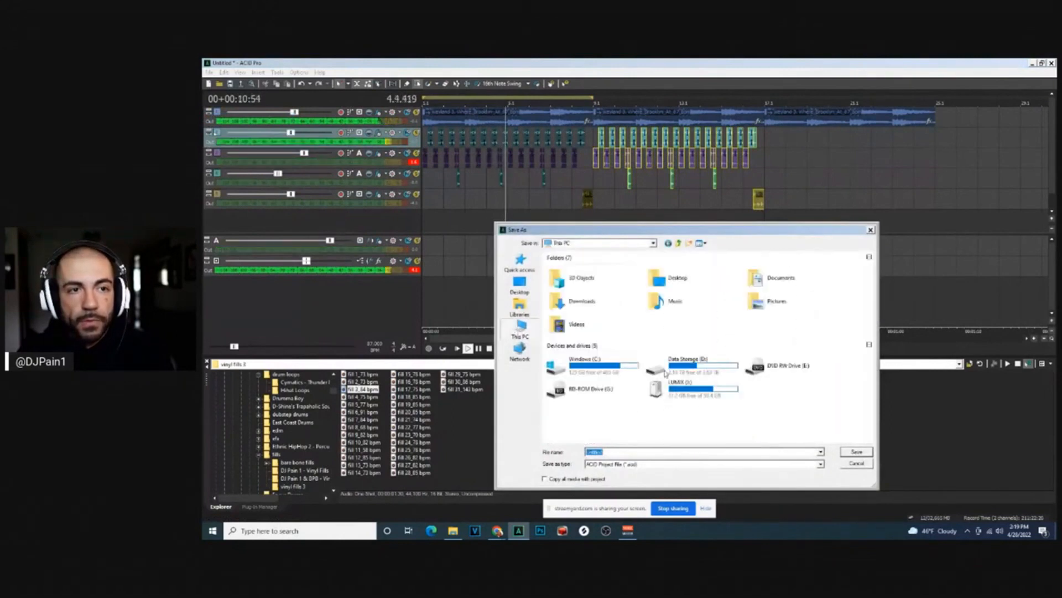
{"action": "double_click", "coordinate": [676, 362]}
{"action": "double_click", "coordinate": [576, 284]}
{"action": "double_click", "coordinate": [625, 452]}
{"action": "type", "text": "collab with wi"}
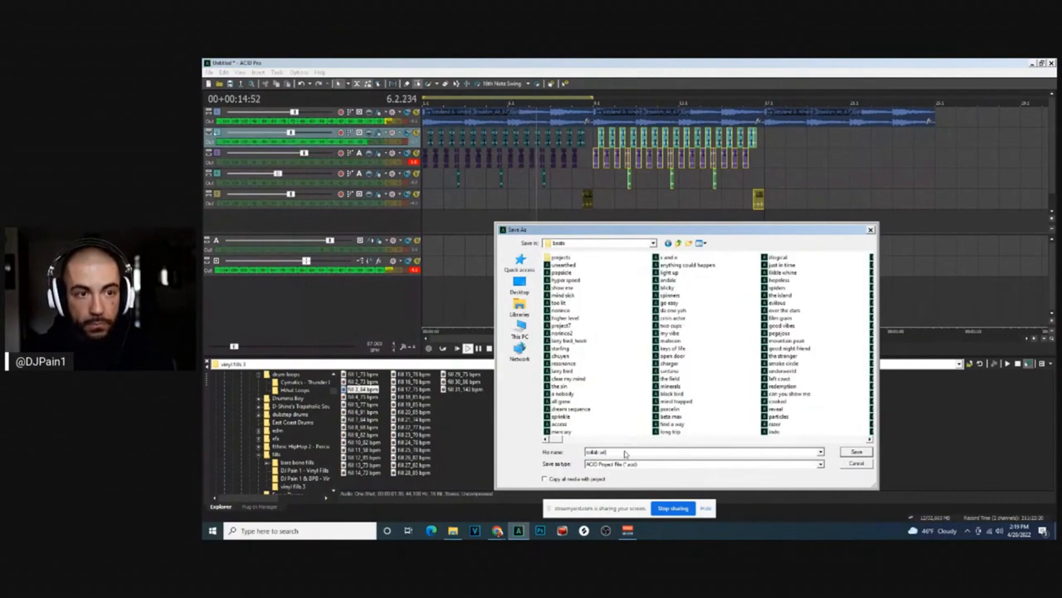
{"action": "type", "text": "yland"}
{"action": "key", "text": "Return"}
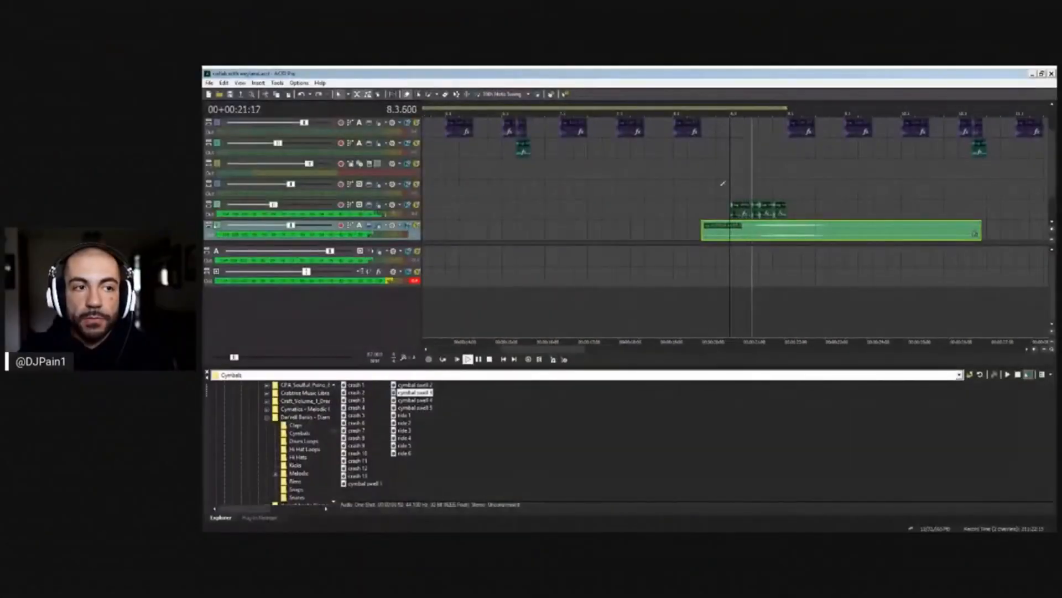
Insert a new soft synth for the empty MIDI track and stop playback
{"action": "scroll", "coordinate": [713, 186], "scroll_direction": "down", "scroll_amount": 4}
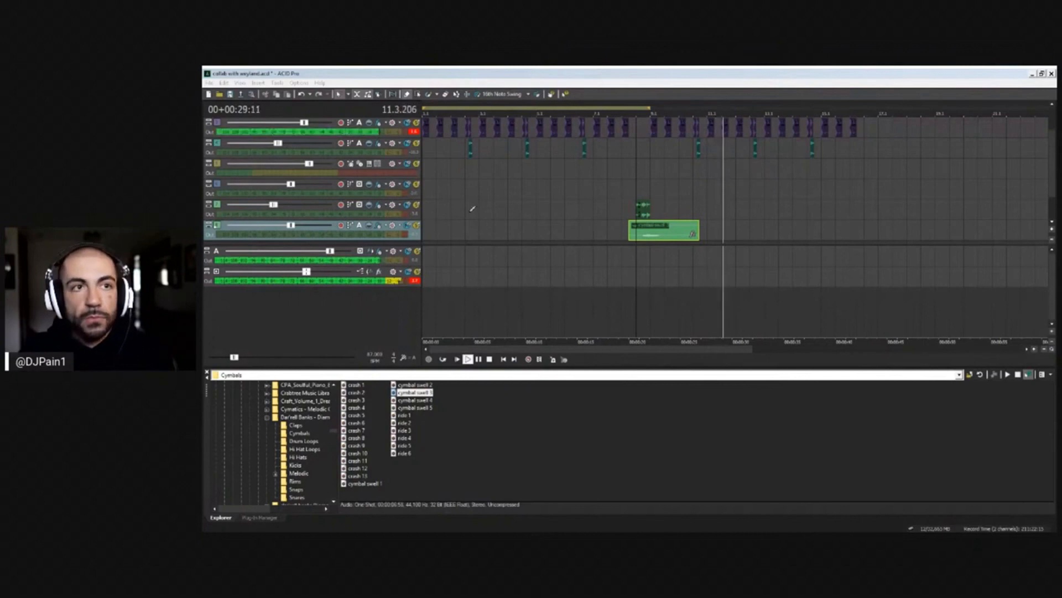
{"action": "left_click", "coordinate": [361, 164]}
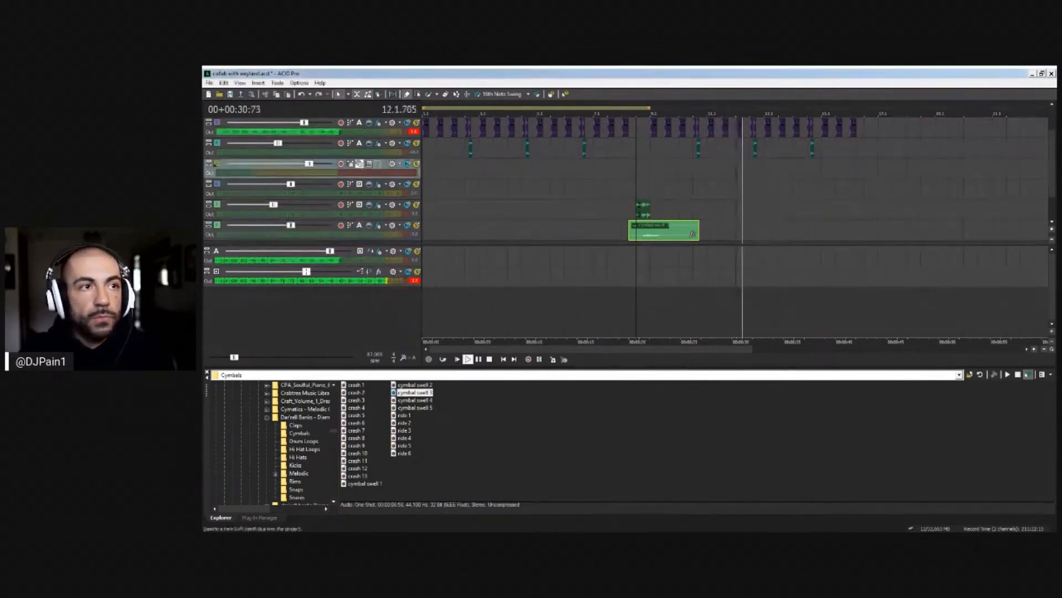
{"action": "left_click", "coordinate": [436, 224]}
{"action": "left_click", "coordinate": [535, 272]}
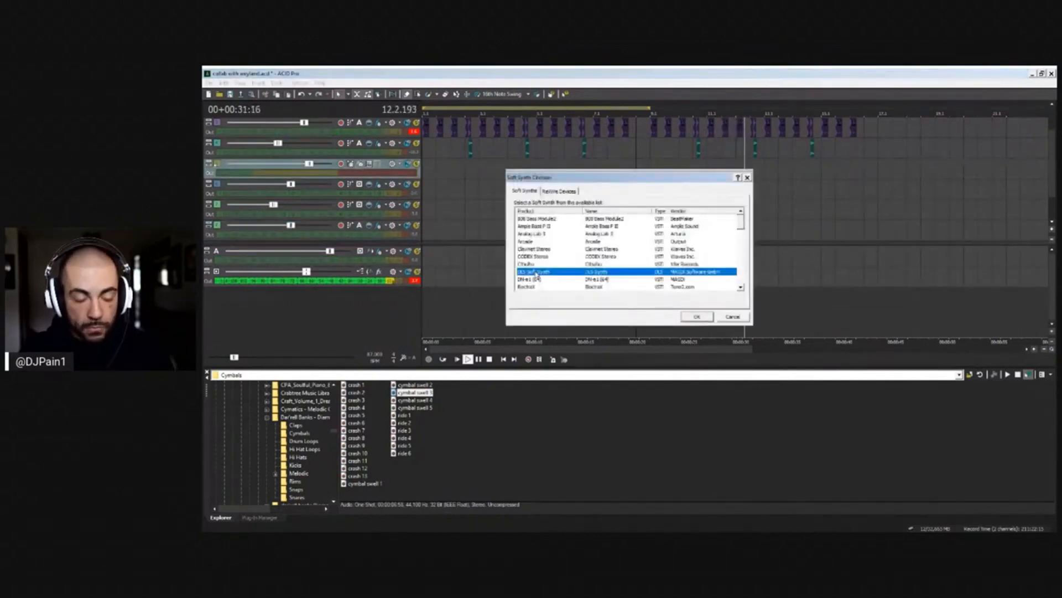
{"action": "scroll", "coordinate": [536, 271], "scroll_direction": "down", "scroll_amount": 3}
{"action": "double_click", "coordinate": [535, 221]}
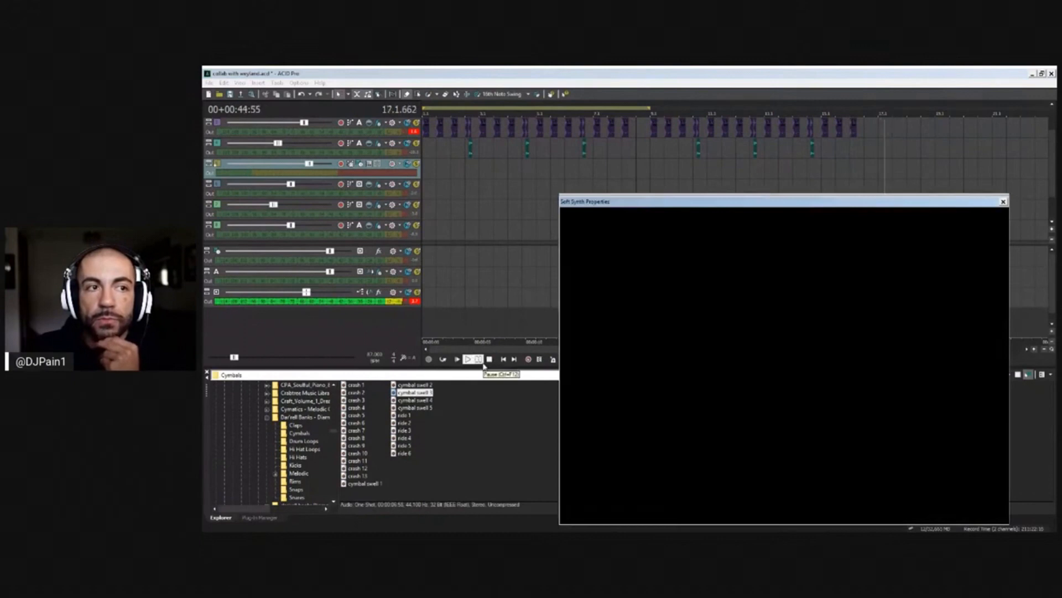
{"action": "left_click", "coordinate": [489, 359]}
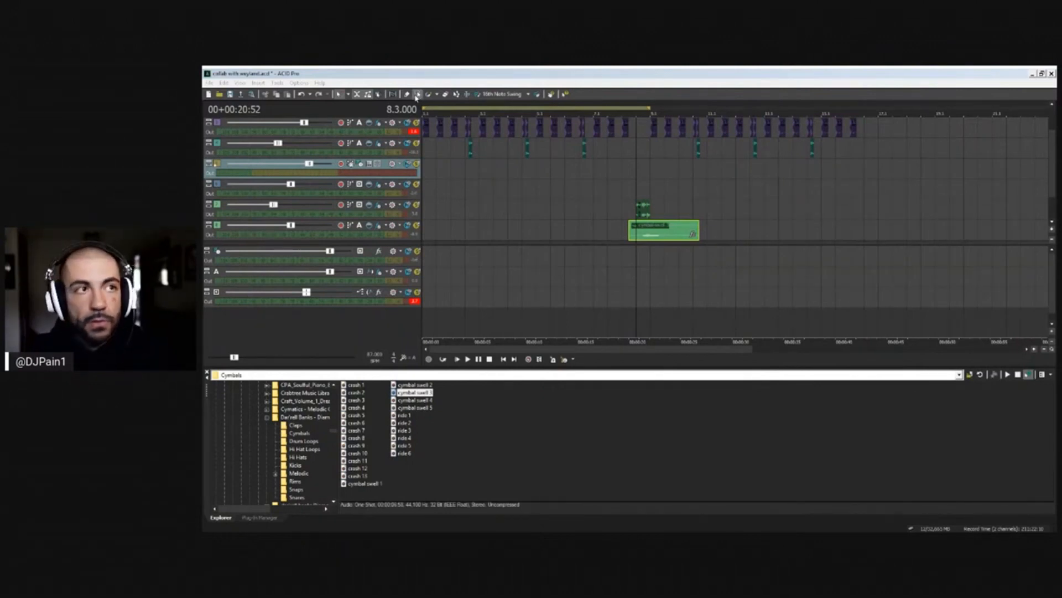
Copy the bar 8 fill and cymbal swell and paste them near the end of bar 16, with the fill starting at 16.3
{"action": "left_click", "coordinate": [644, 209]}
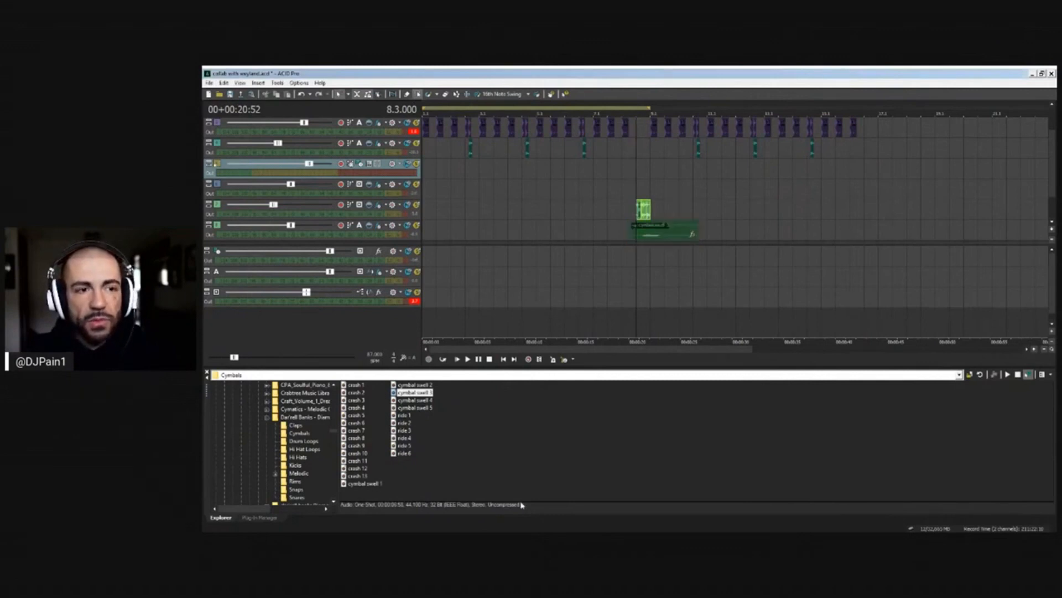
{"action": "left_click", "coordinate": [522, 541]}
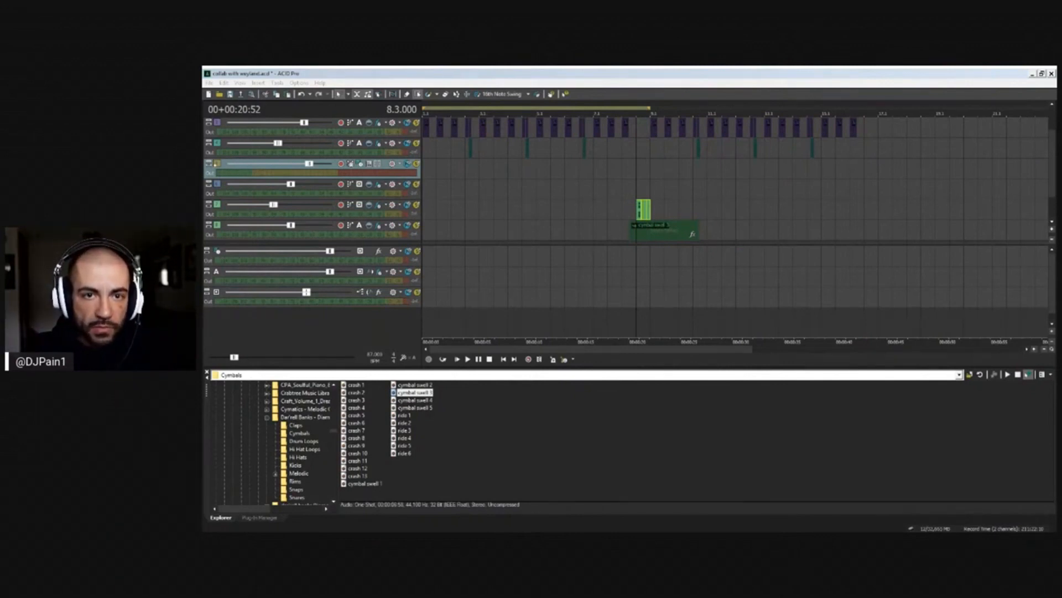
{"action": "left_click", "coordinate": [575, 73]}
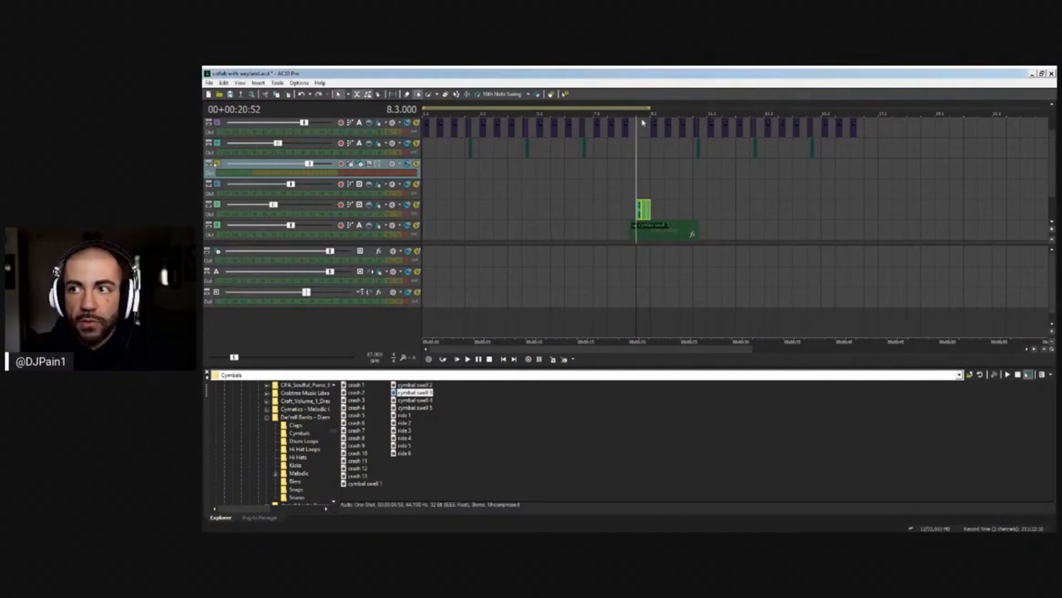
{"action": "left_click_drag", "start_coordinate": [692, 206], "coordinate": [612, 232]}
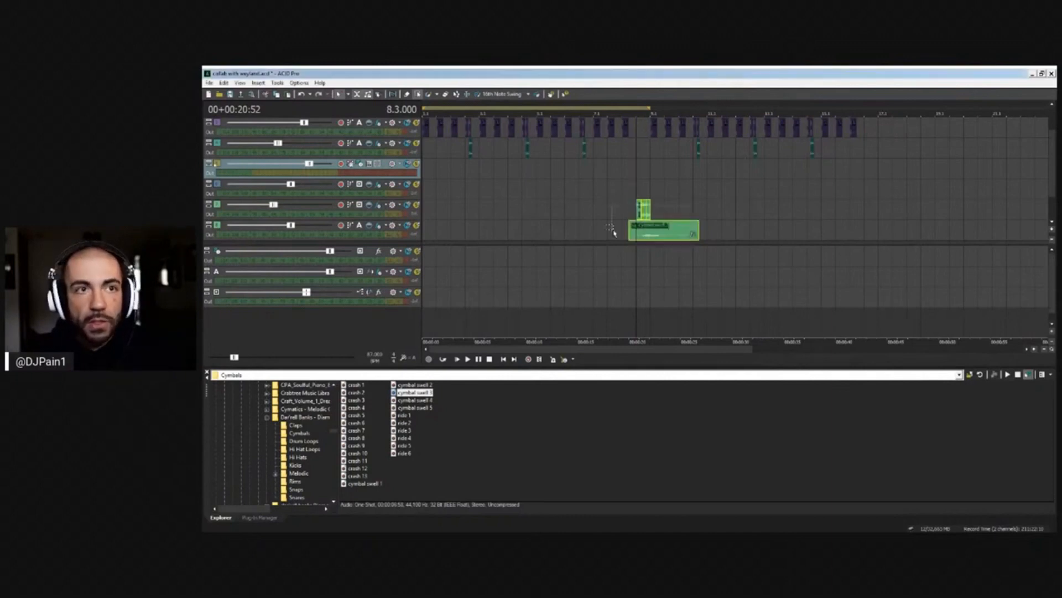
{"action": "left_click", "coordinate": [864, 206]}
{"action": "key", "text": "ctrl+v"}
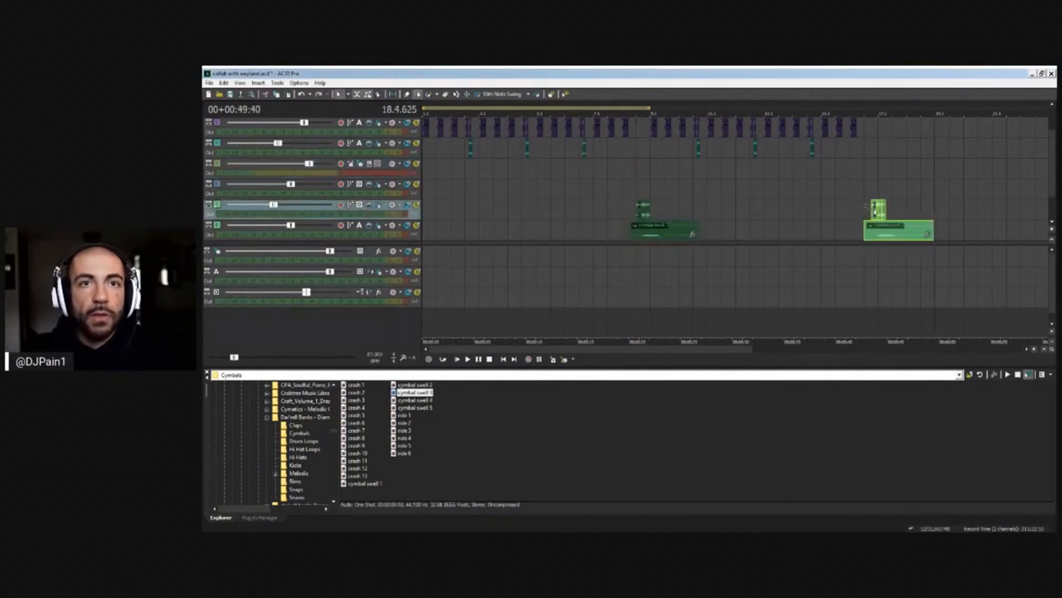
{"action": "scroll", "coordinate": [864, 212], "scroll_direction": "down", "scroll_amount": 2}
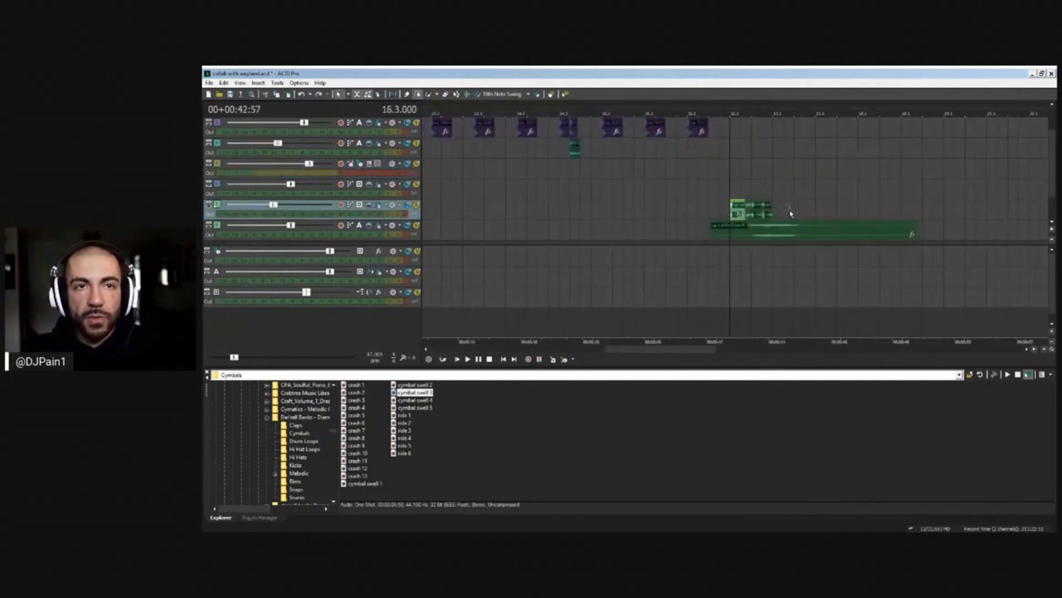
{"action": "scroll", "coordinate": [669, 199], "scroll_direction": "down", "scroll_amount": 1}
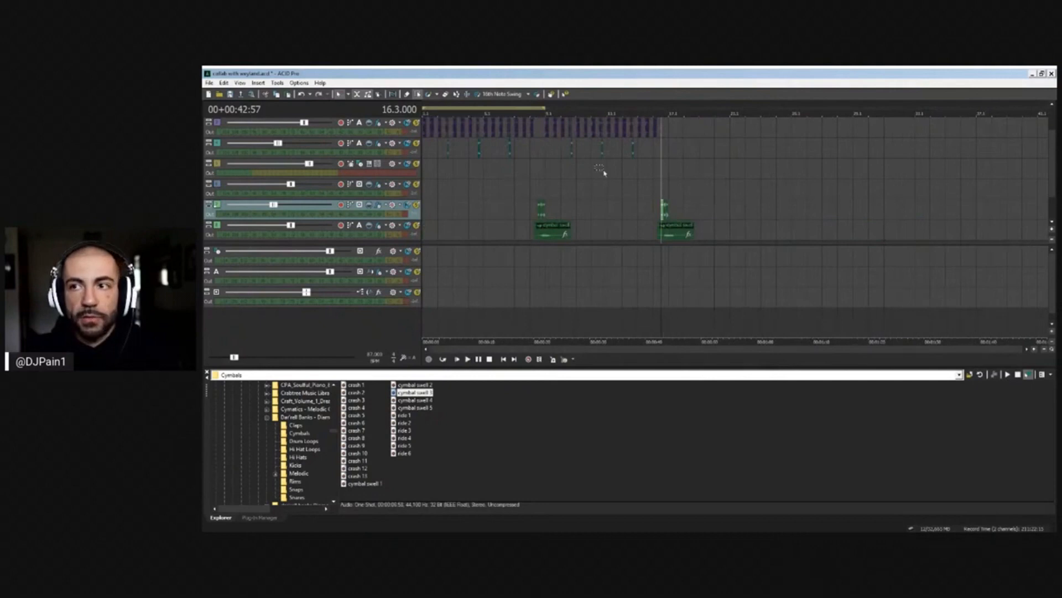
Move the MIDI synth track below the cymbal swell track and save the project with the playback position at 1.1
{"action": "left_click", "coordinate": [590, 184]}
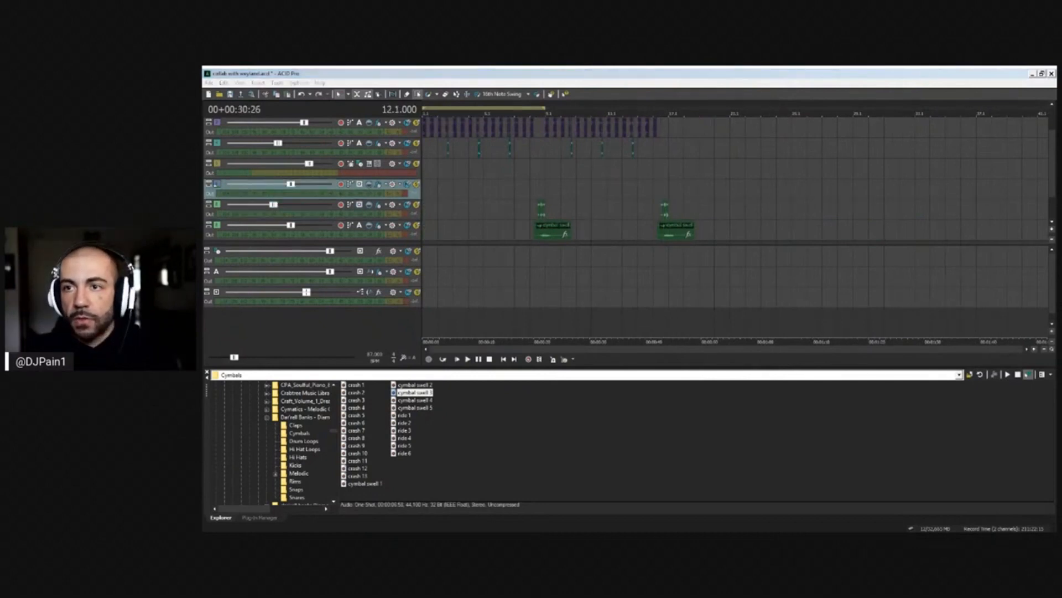
{"action": "left_click", "coordinate": [426, 192]}
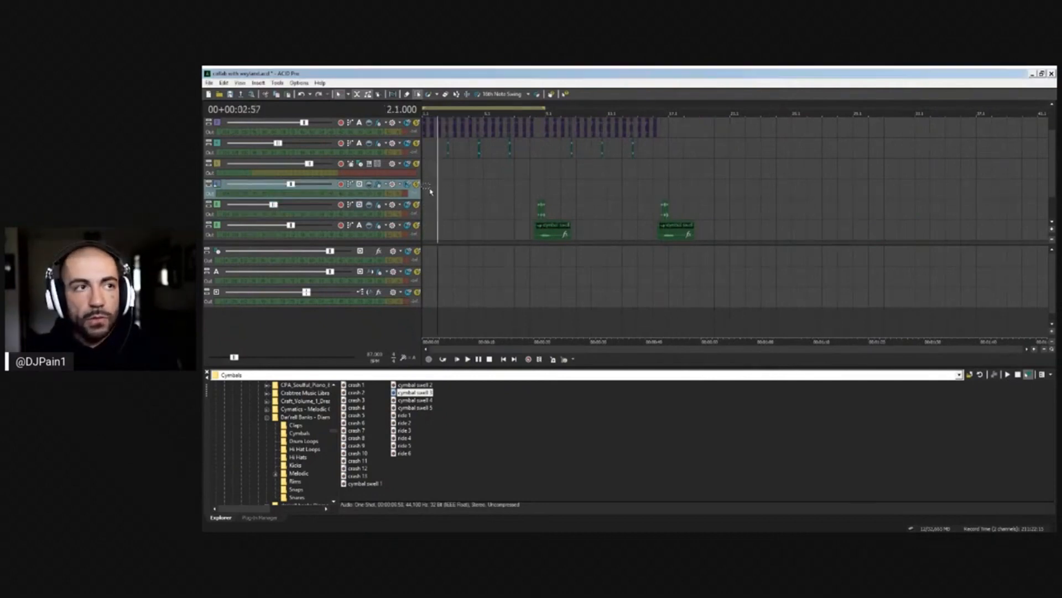
{"action": "left_click_drag", "start_coordinate": [218, 165], "coordinate": [271, 257]}
{"action": "left_click", "coordinate": [426, 208]}
{"action": "key", "text": "ctrl+s"}
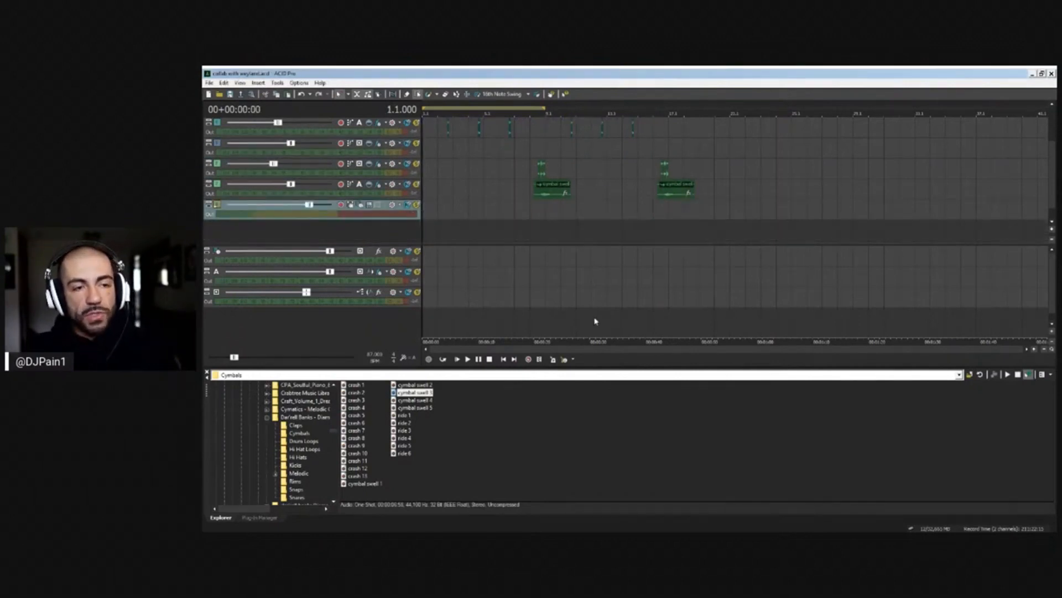
{"action": "key", "text": "space"}
{"action": "key", "text": "space"}
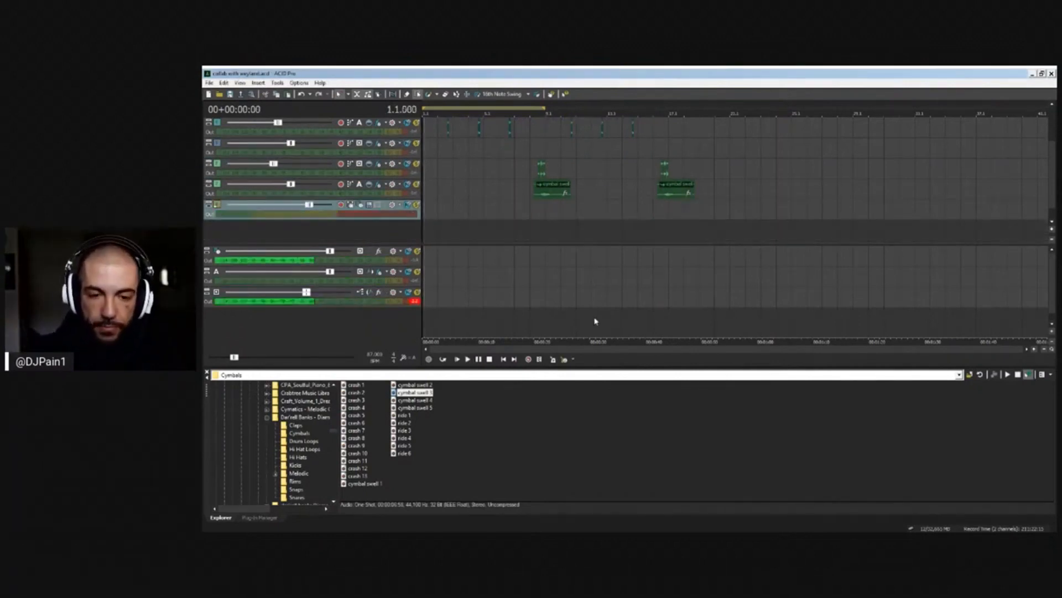
{"action": "key", "text": "alt+Tab"}
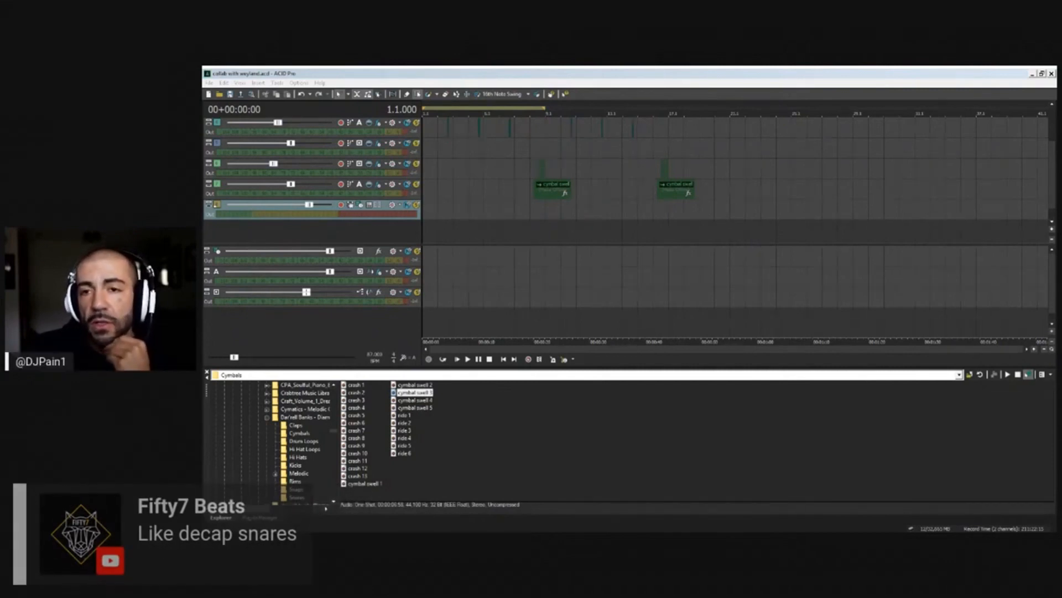
{"action": "left_click", "coordinate": [731, 73]}
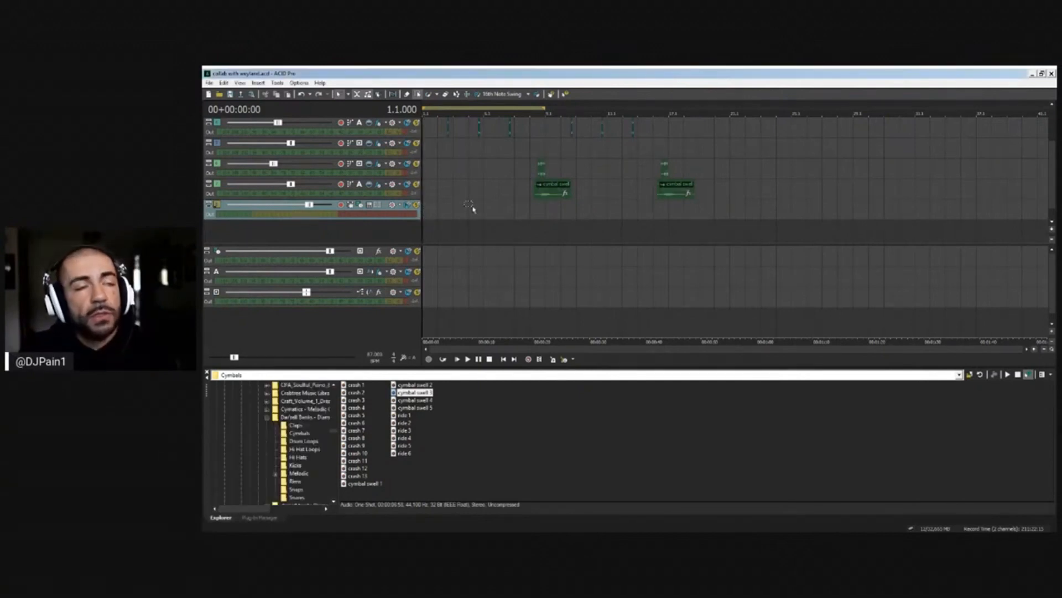
Play the beat from 1.1 in several short passes to rehearse a synth part over it
{"action": "key", "text": "space"}
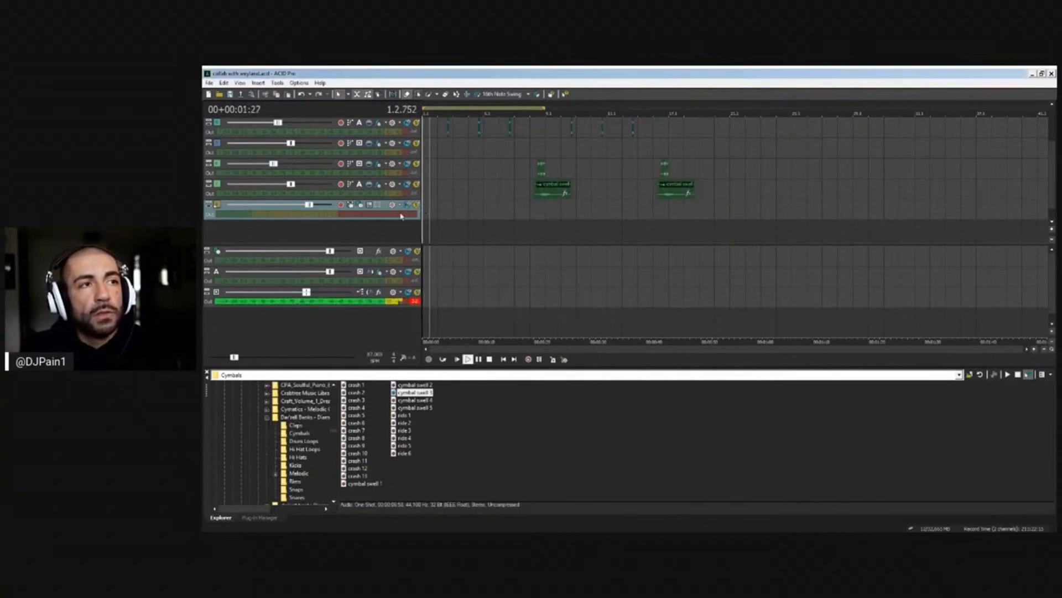
{"action": "key", "text": "space"}
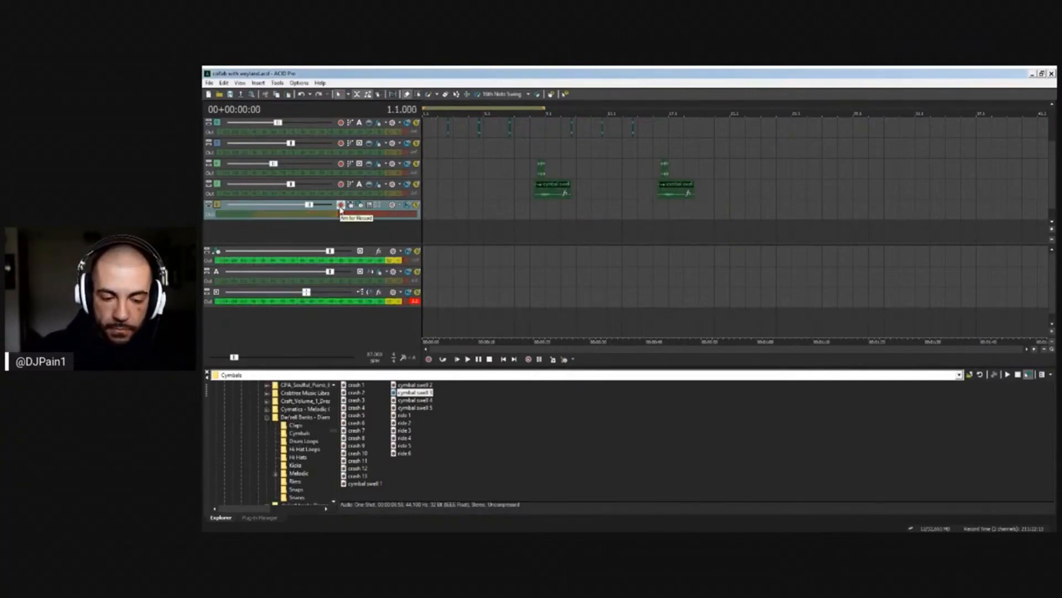
{"action": "key", "text": "space"}
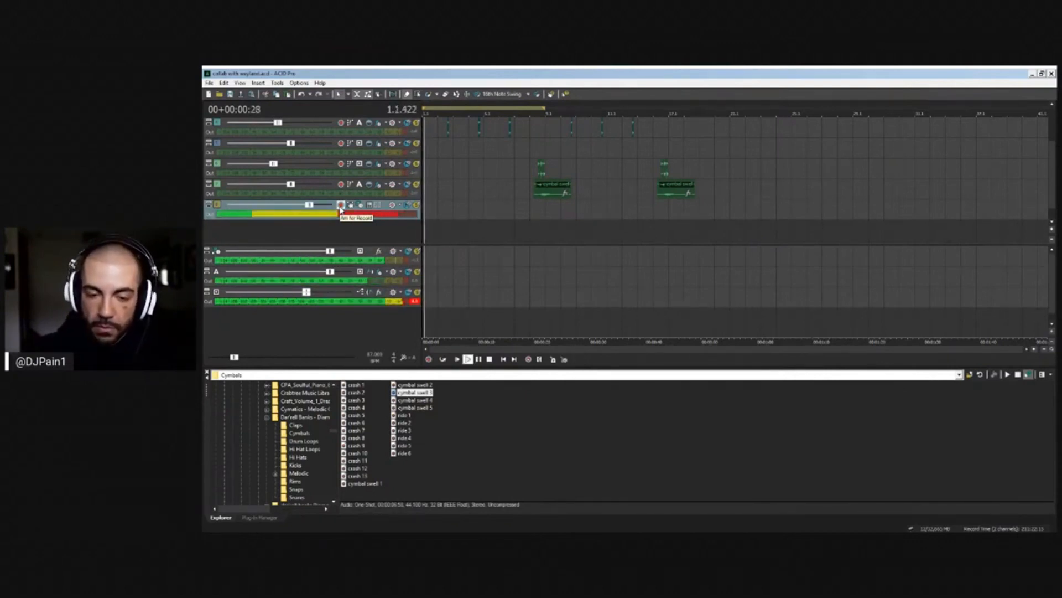
{"action": "key", "text": "space"}
{"action": "key", "text": "space"}
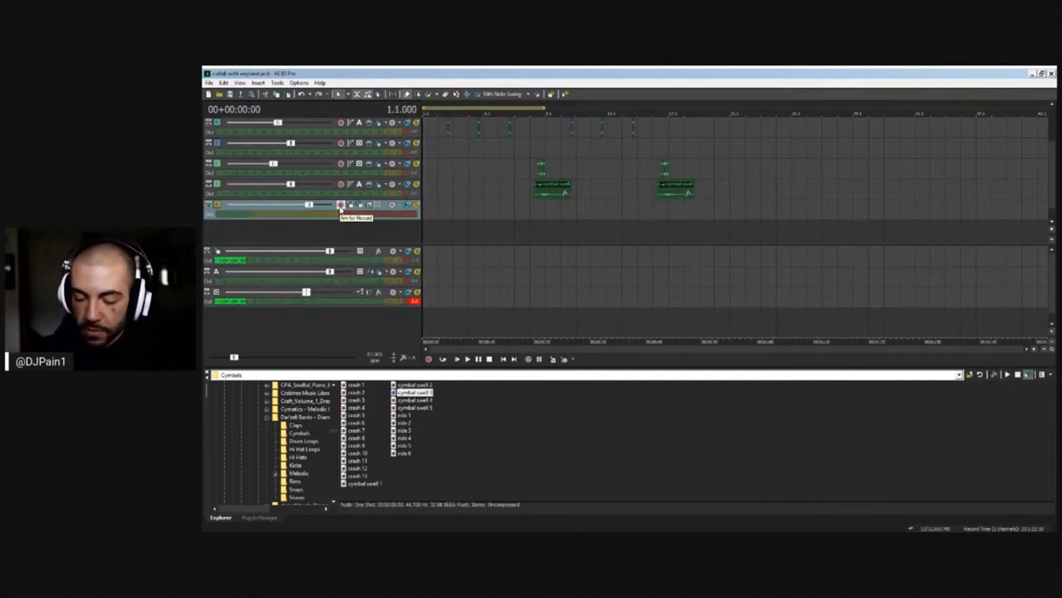
{"action": "key", "text": "space"}
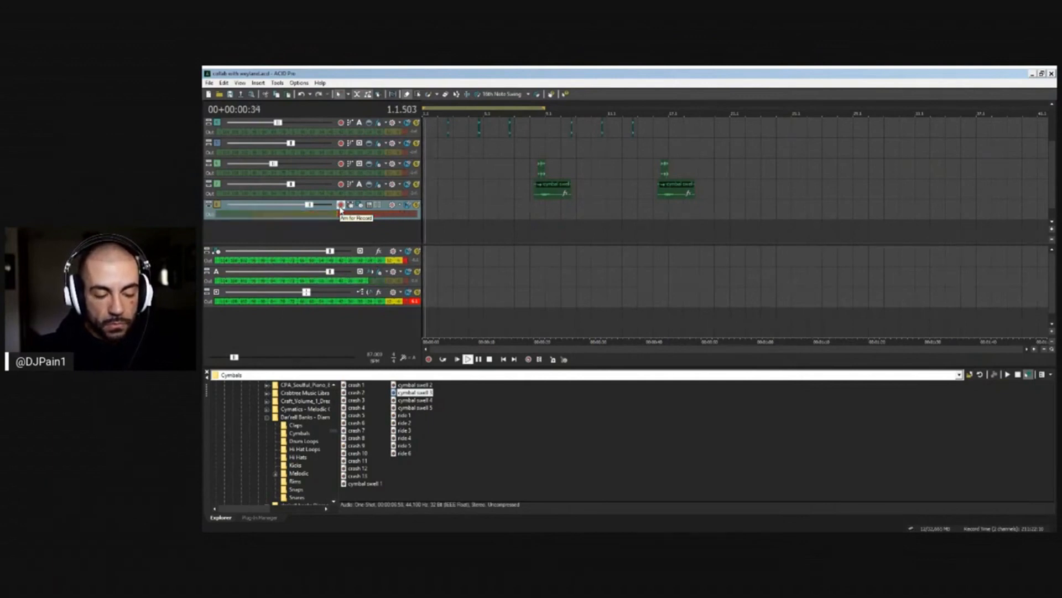
{"action": "key", "text": "space"}
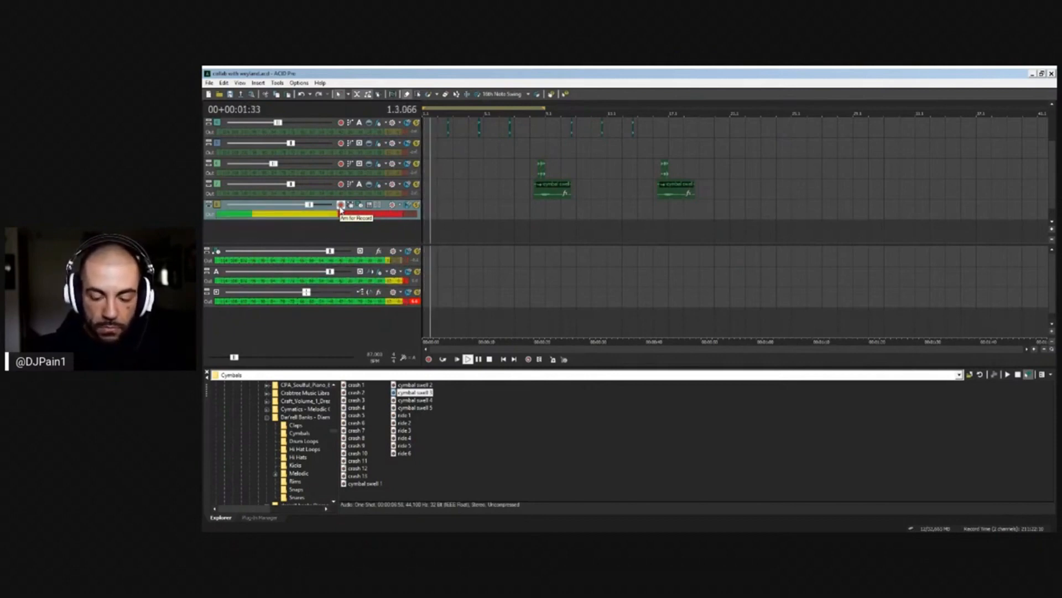
{"action": "key", "text": "space"}
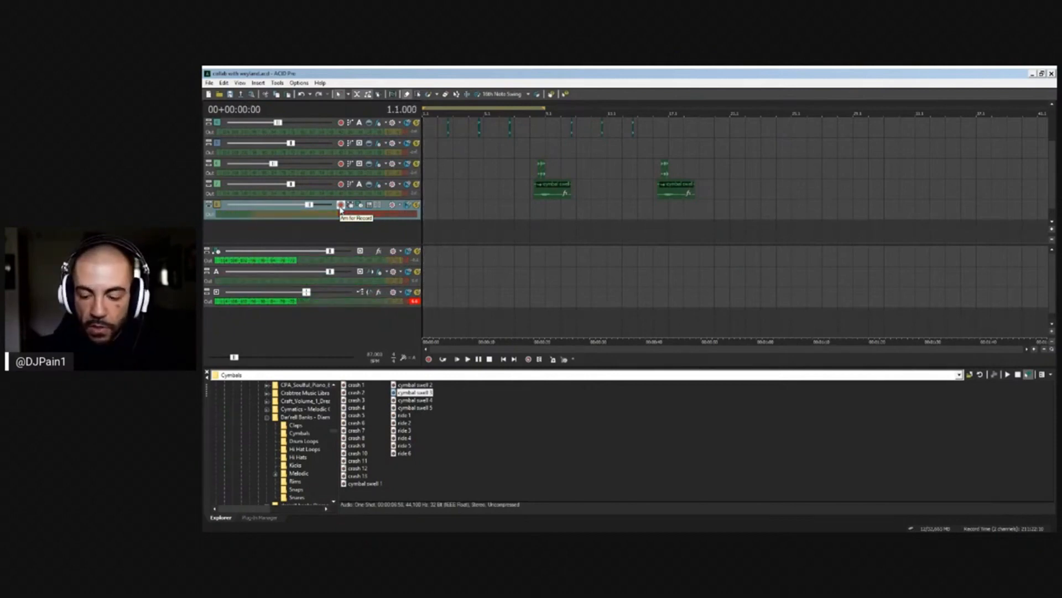
Record a synth part of about two bars on the MIDI track from 1.1
{"action": "key", "text": "space"}
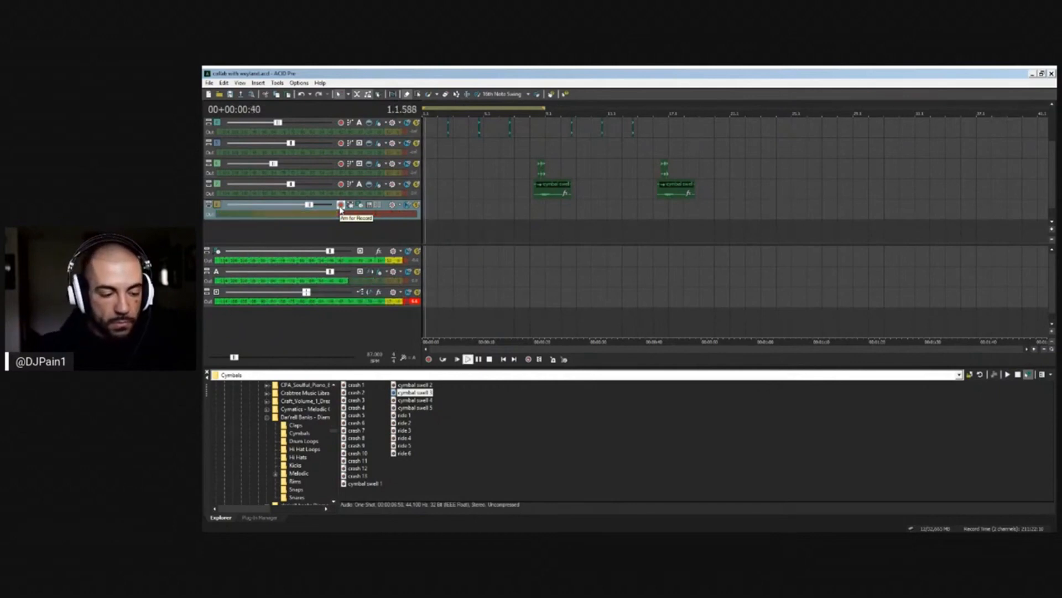
{"action": "key", "text": "space"}
{"action": "key", "text": "ctrl+r"}
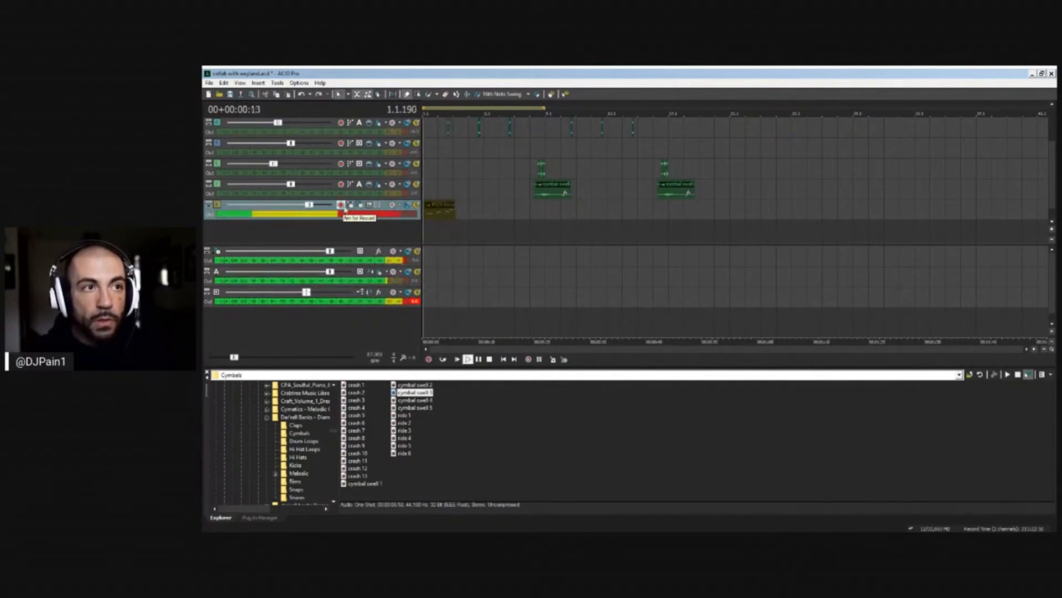
Cut the stray note after 2.2 out of the synth recording and move the two remaining clips to start at 3.1
{"action": "scroll", "coordinate": [636, 201], "scroll_direction": "up", "scroll_amount": 3}
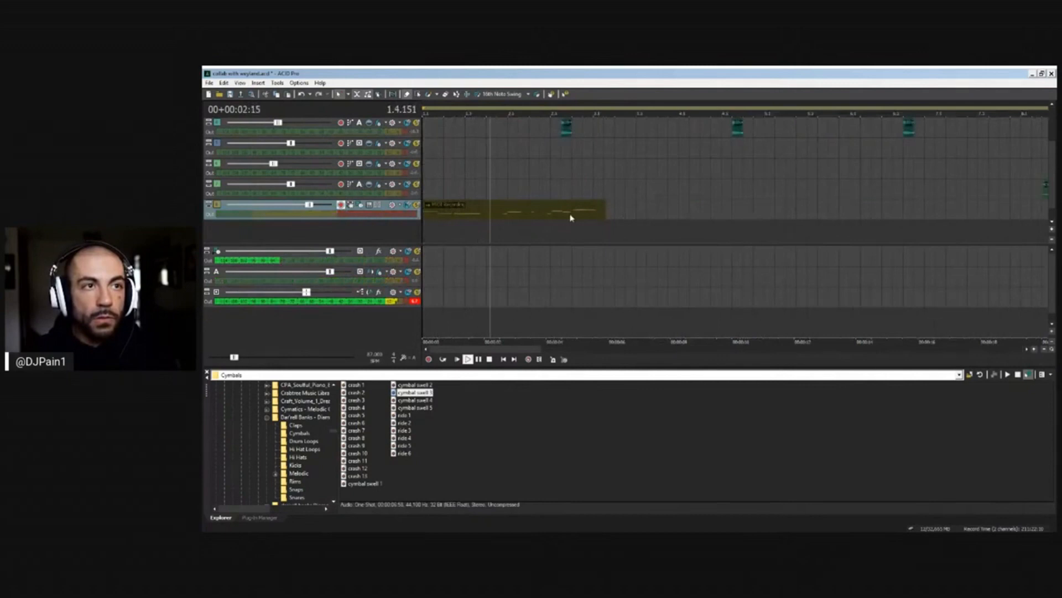
{"action": "scroll", "coordinate": [636, 217], "scroll_direction": "up", "scroll_amount": 2}
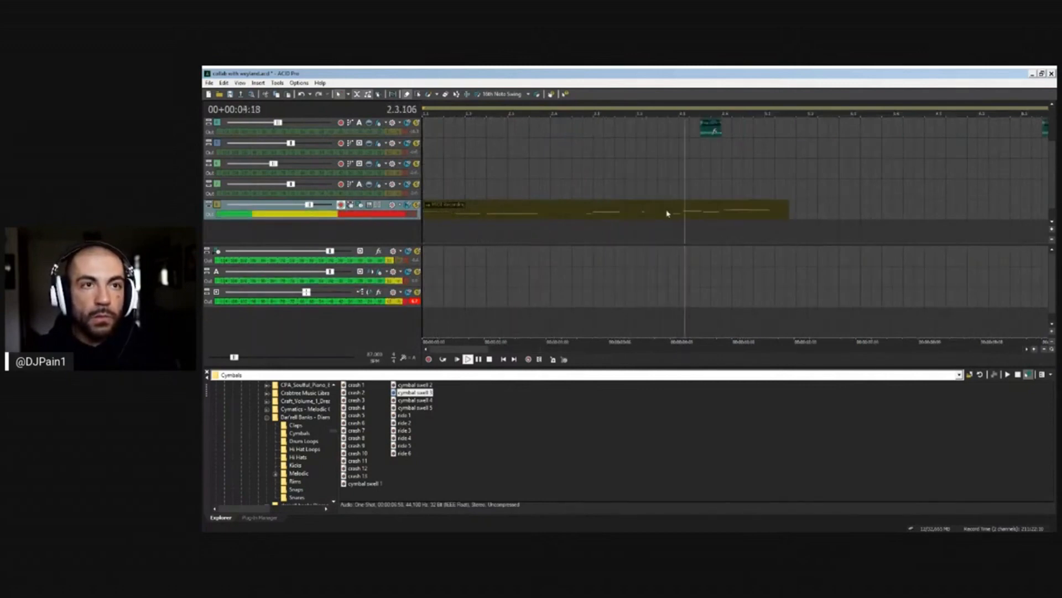
{"action": "scroll", "coordinate": [668, 206], "scroll_direction": "down", "scroll_amount": 2}
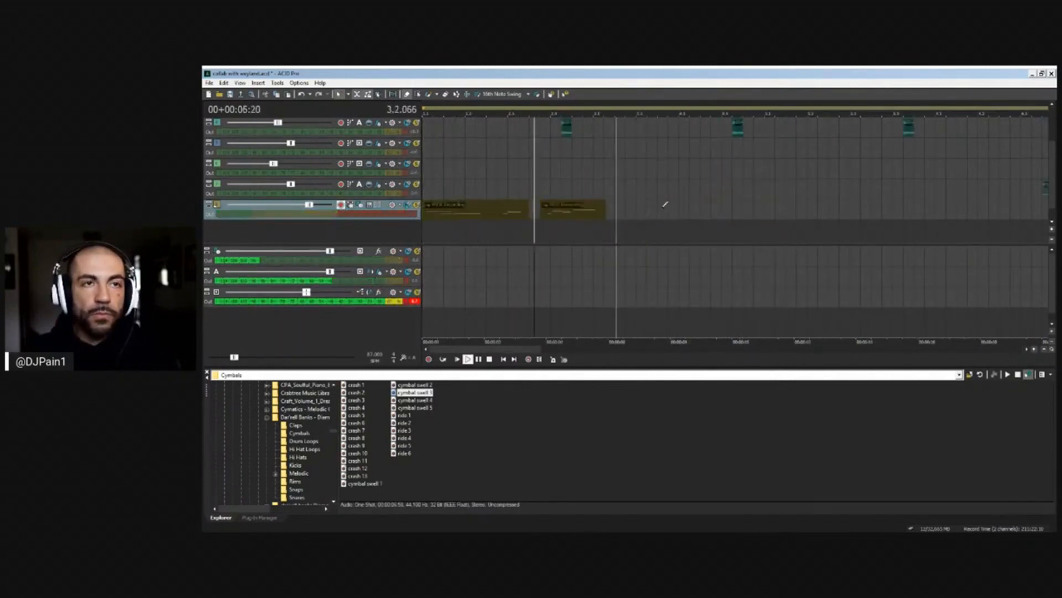
{"action": "key", "text": "space"}
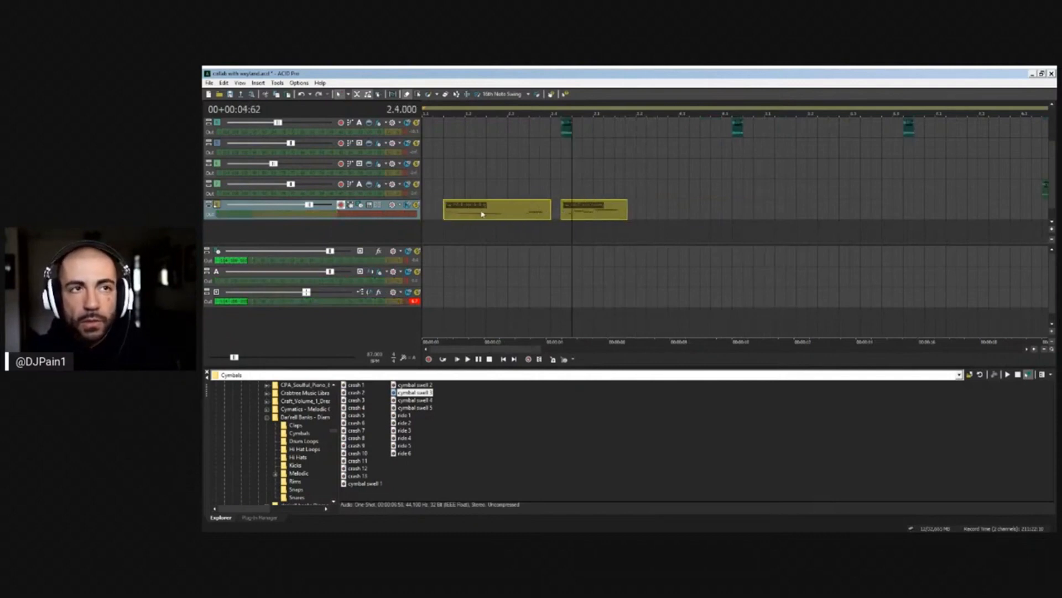
{"action": "left_click_drag", "start_coordinate": [482, 214], "coordinate": [641, 205]}
Copy the first of the two synth clips and paste it at 1.1
{"action": "key", "text": "space"}
{"action": "left_click", "coordinate": [593, 229]}
{"action": "left_click", "coordinate": [658, 214]}
{"action": "key", "text": "ctrl+c"}
{"action": "left_click", "coordinate": [429, 208]}
{"action": "key", "text": "ctrl+v"}
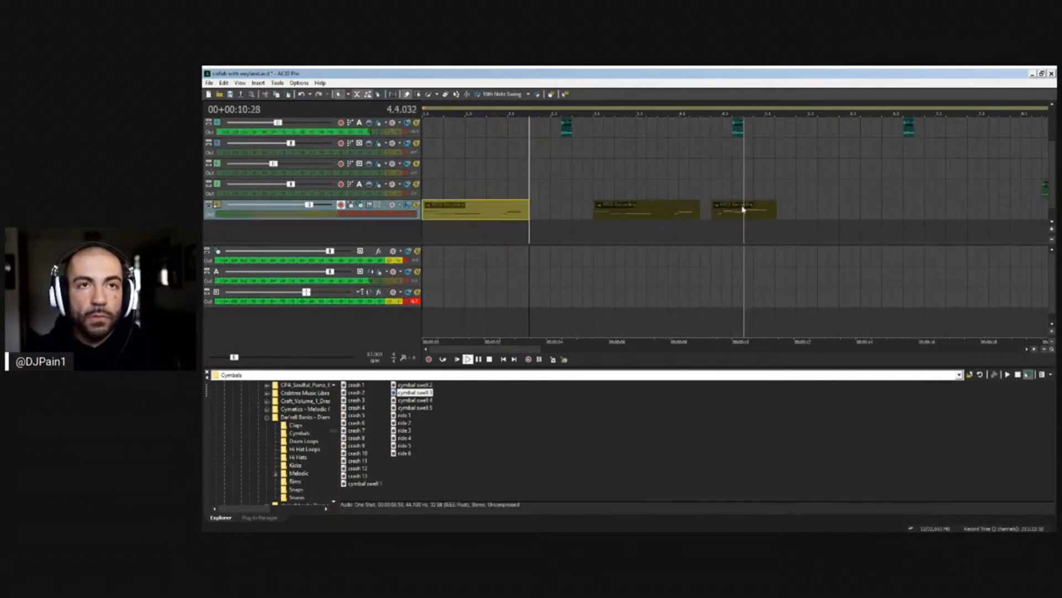
Trim the last synth clip to end at 5.1 and play the part from 1.1
{"action": "left_click", "coordinate": [761, 214]}
{"action": "key", "text": "s"}
{"action": "key", "text": "space"}
{"action": "key", "text": "Delete"}
{"action": "left_click", "coordinate": [452, 236]}
{"action": "key", "text": "space"}
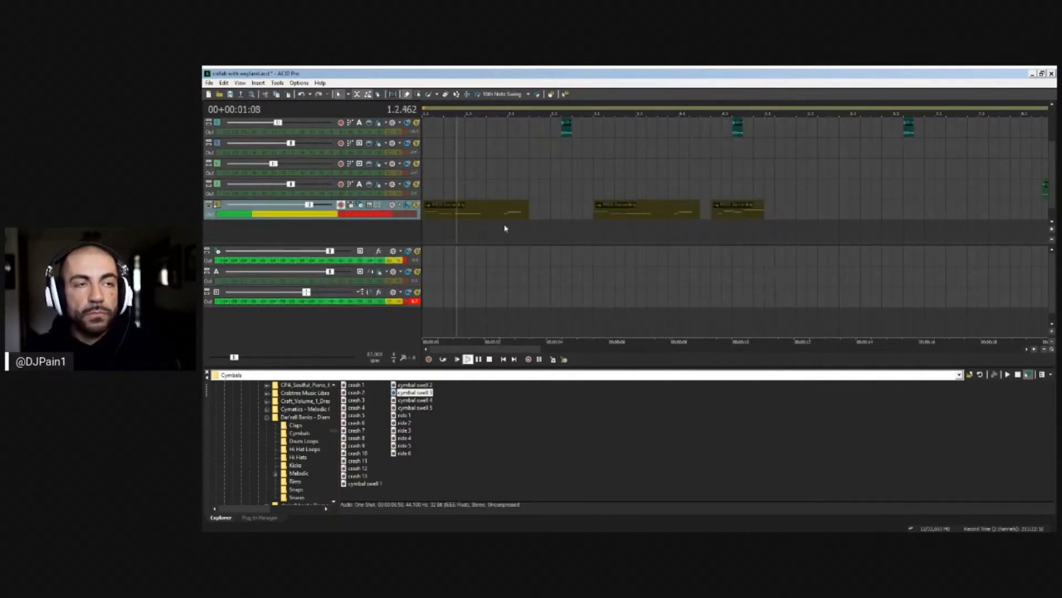
Record additional synth notes into the gap between the first clip and 3.1
{"action": "left_click", "coordinate": [455, 216]}
{"action": "key", "text": "space"}
{"action": "scroll", "coordinate": [456, 216], "scroll_direction": "up", "scroll_amount": 4}
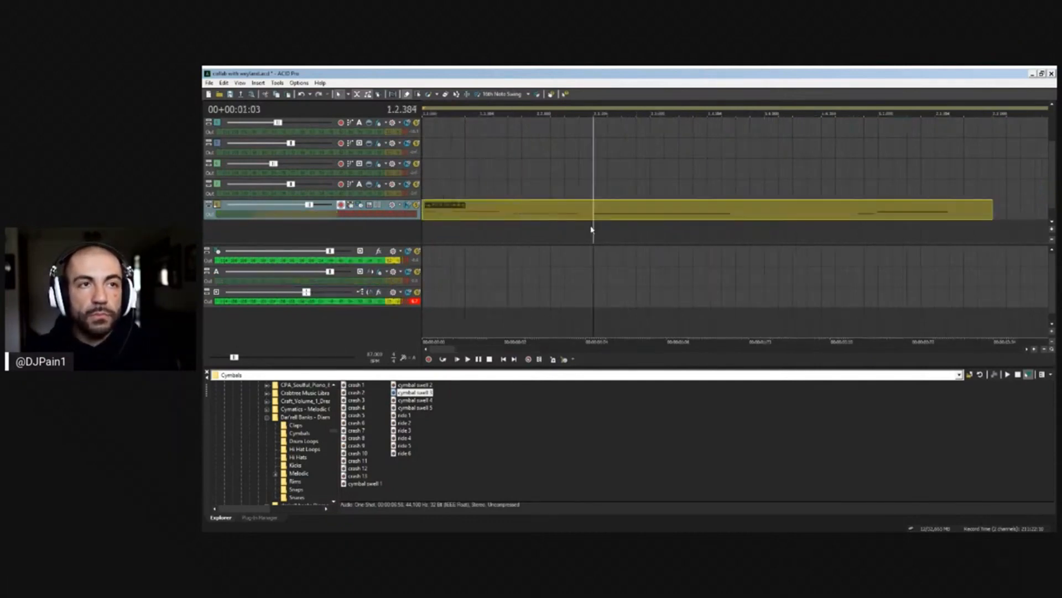
{"action": "scroll", "coordinate": [603, 227], "scroll_direction": "up", "scroll_amount": 2}
{"action": "scroll", "coordinate": [736, 220], "scroll_direction": "up", "scroll_amount": 2}
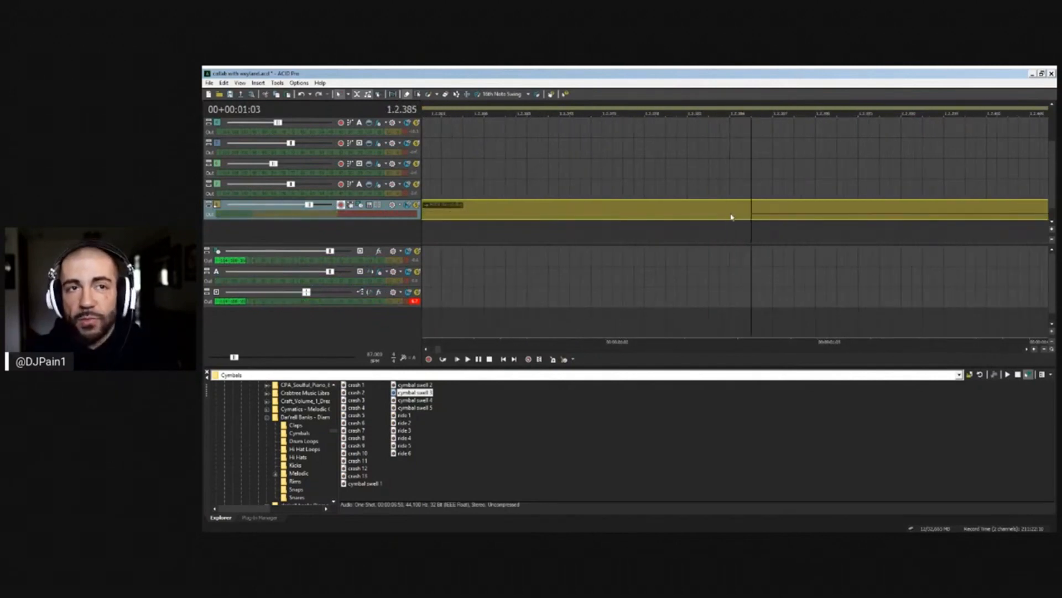
{"action": "scroll", "coordinate": [642, 205], "scroll_direction": "down", "scroll_amount": 6}
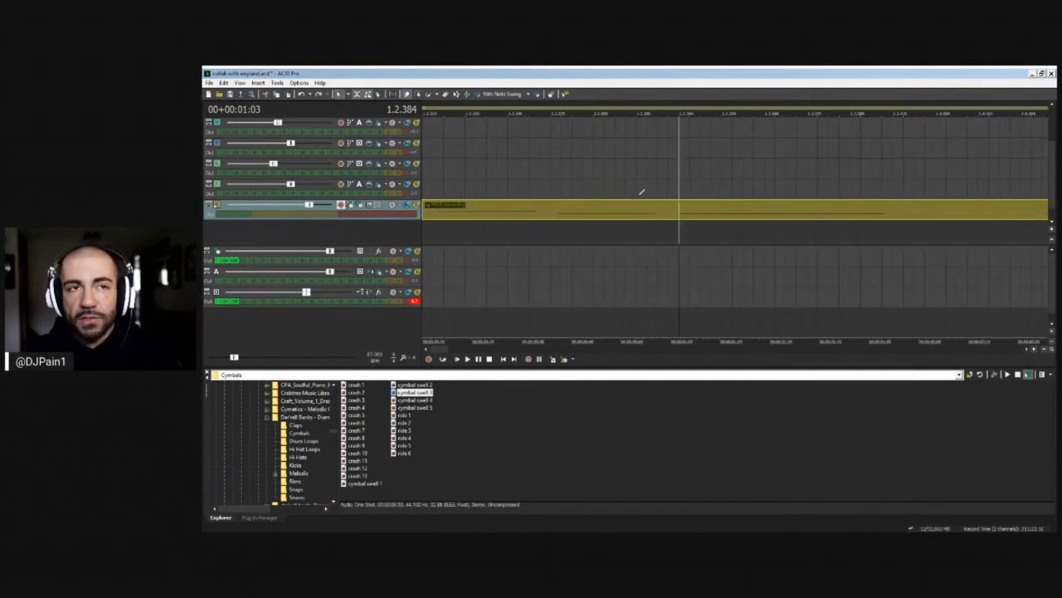
{"action": "key", "text": "space"}
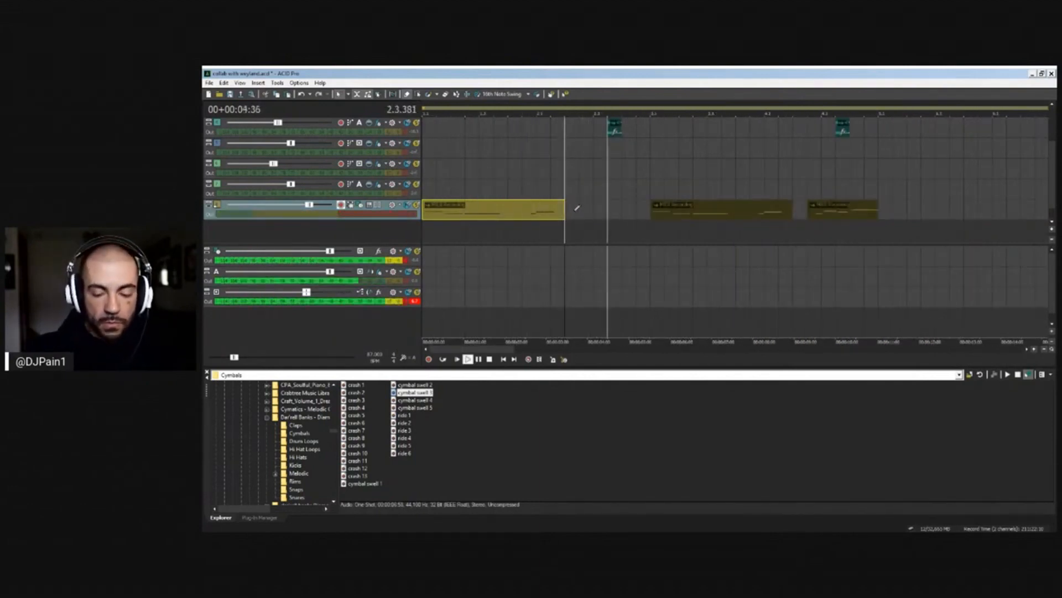
{"action": "key", "text": "ctrl+r"}
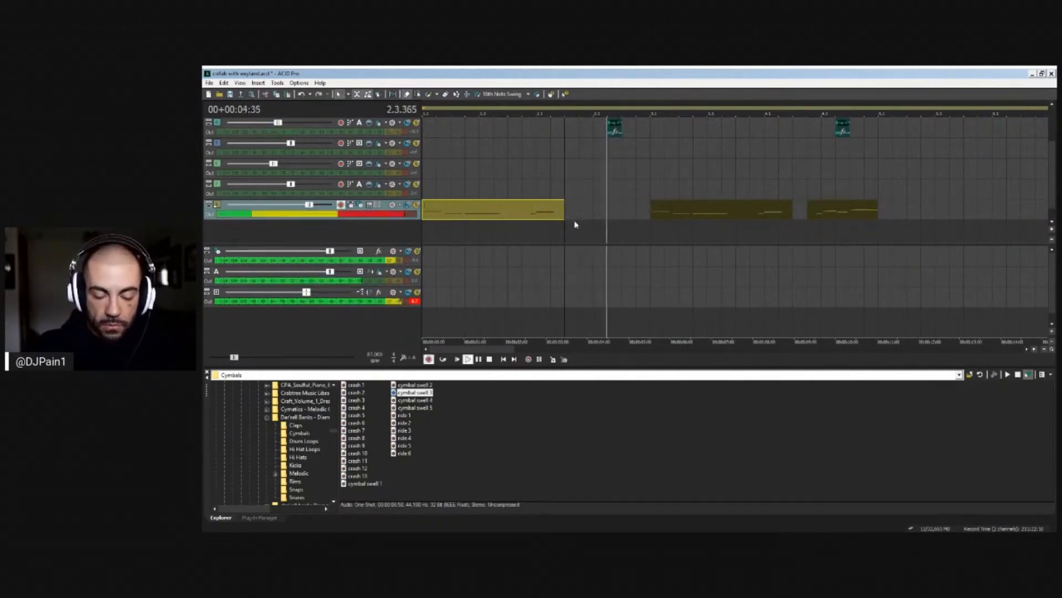
{"action": "key", "text": "space"}
{"action": "key", "text": "space"}
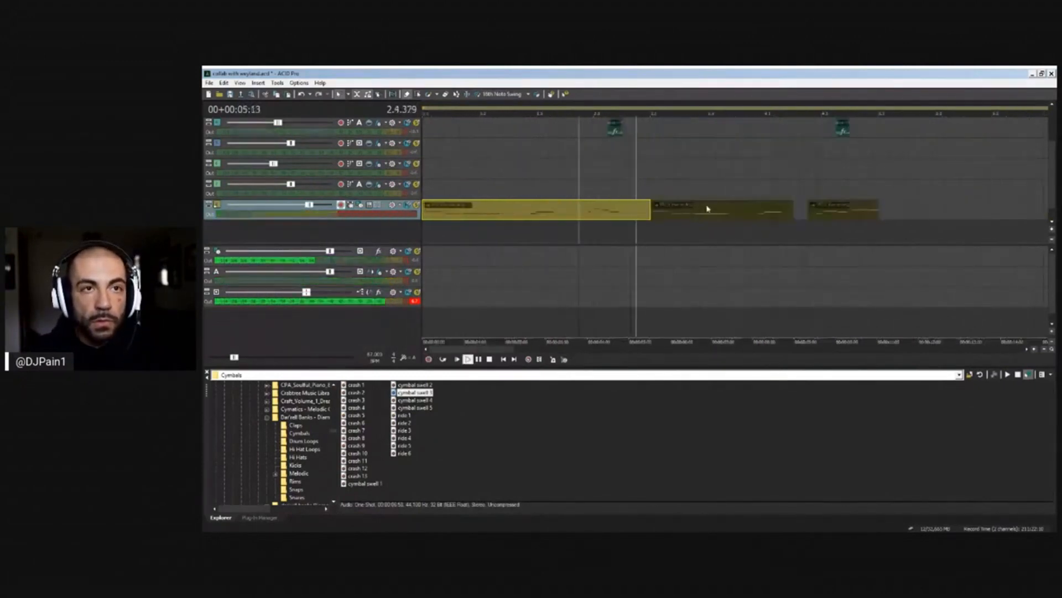
Split the extended first synth clip at 2.4 and delete the remainder up to 3.1
{"action": "scroll", "coordinate": [697, 217], "scroll_direction": "up", "scroll_amount": 4}
{"action": "scroll", "coordinate": [719, 214], "scroll_direction": "down", "scroll_amount": 3}
{"action": "key", "text": "space"}
{"action": "key", "text": "space"}
{"action": "key", "text": "space"}
{"action": "left_click", "coordinate": [722, 212]}
{"action": "key", "text": "s"}
{"action": "key", "text": "Delete"}
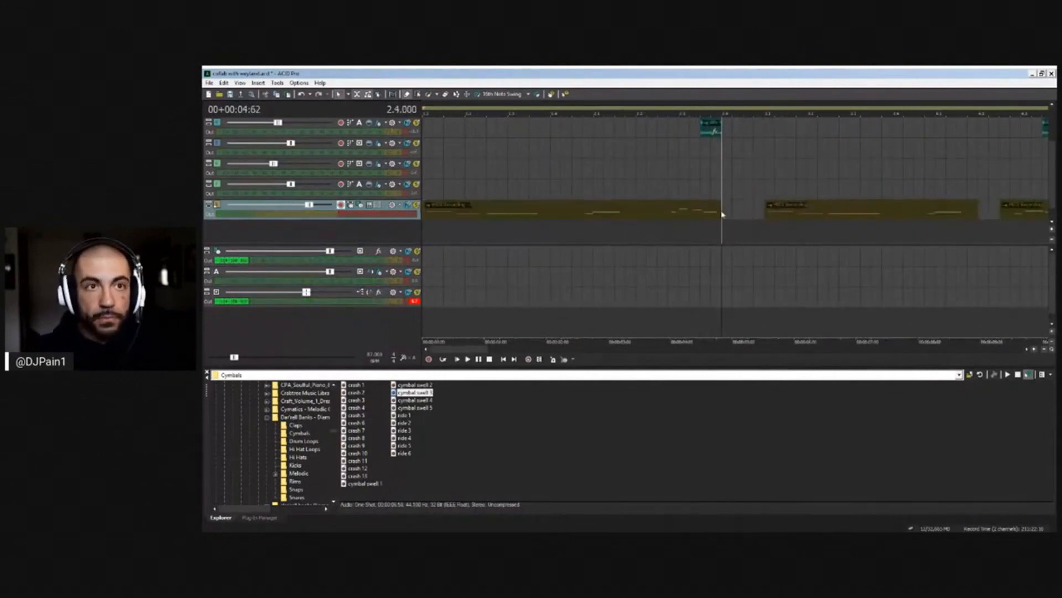
Try another recording pass from the end of the first synth clip and lengthen the clip to 2.4.384
{"action": "left_click", "coordinate": [718, 211]}
{"action": "key", "text": "space"}
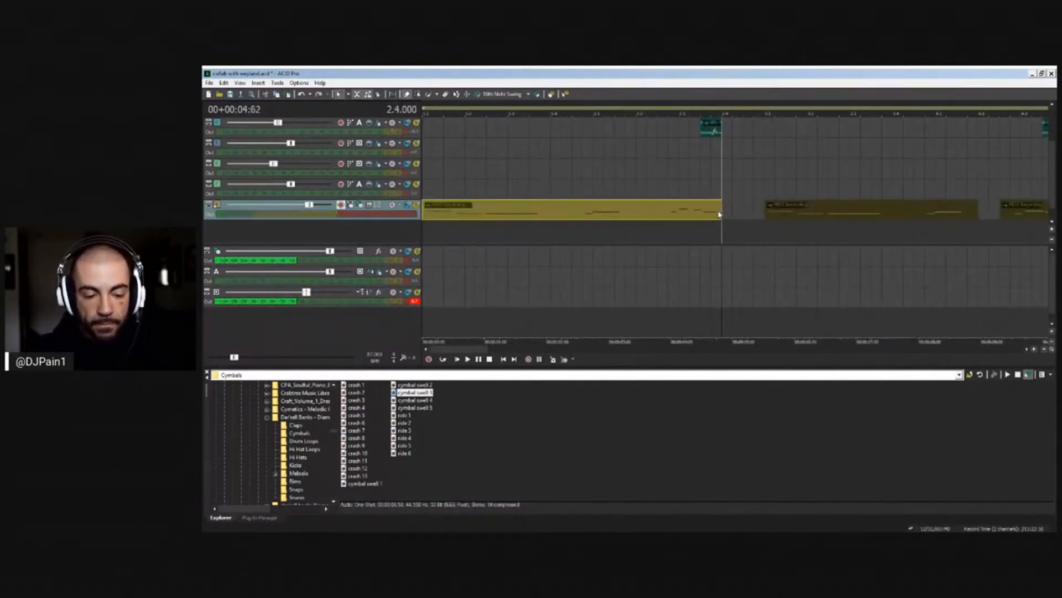
{"action": "key", "text": "space"}
{"action": "key", "text": "space"}
{"action": "key", "text": "ctrl+r"}
{"action": "key", "text": "space"}
{"action": "left_click_drag", "start_coordinate": [718, 211], "coordinate": [742, 213]}
{"action": "key", "text": "space"}
{"action": "key", "text": "space"}
{"action": "key", "text": "space"}
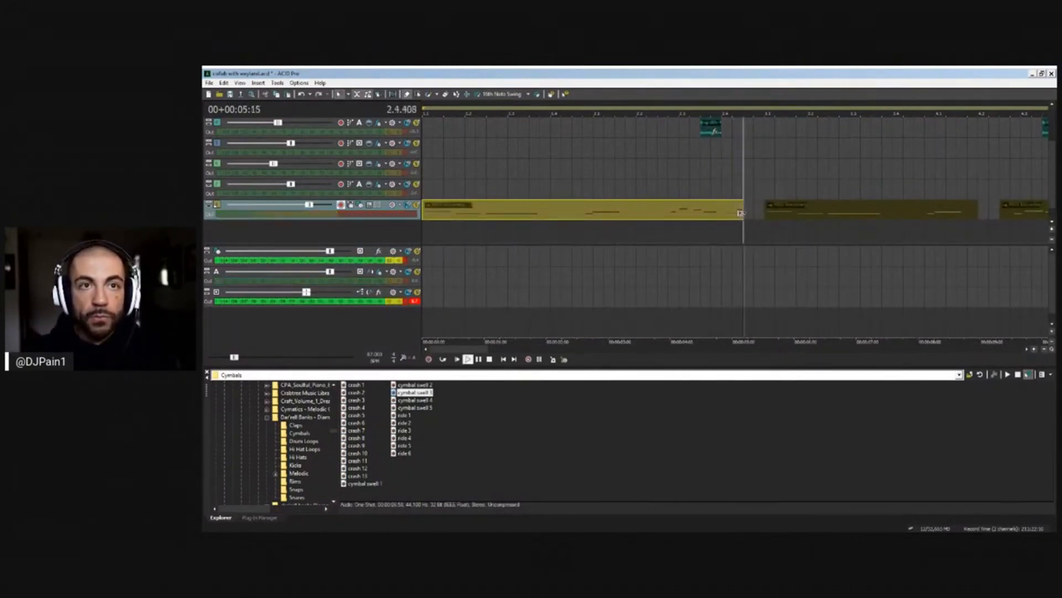
Play the end of bar 2 repeatedly in short passes and extend the first synth clip to 3.1
{"action": "key", "text": "space"}
{"action": "key", "text": "space"}
{"action": "key", "text": "space"}
{"action": "key", "text": "space"}
{"action": "key", "text": "space"}
{"action": "key", "text": "space"}
{"action": "key", "text": "space"}
{"action": "key", "text": "space"}
{"action": "key", "text": "space"}
{"action": "key", "text": "space"}
{"action": "key", "text": "space"}
{"action": "key", "text": "space"}
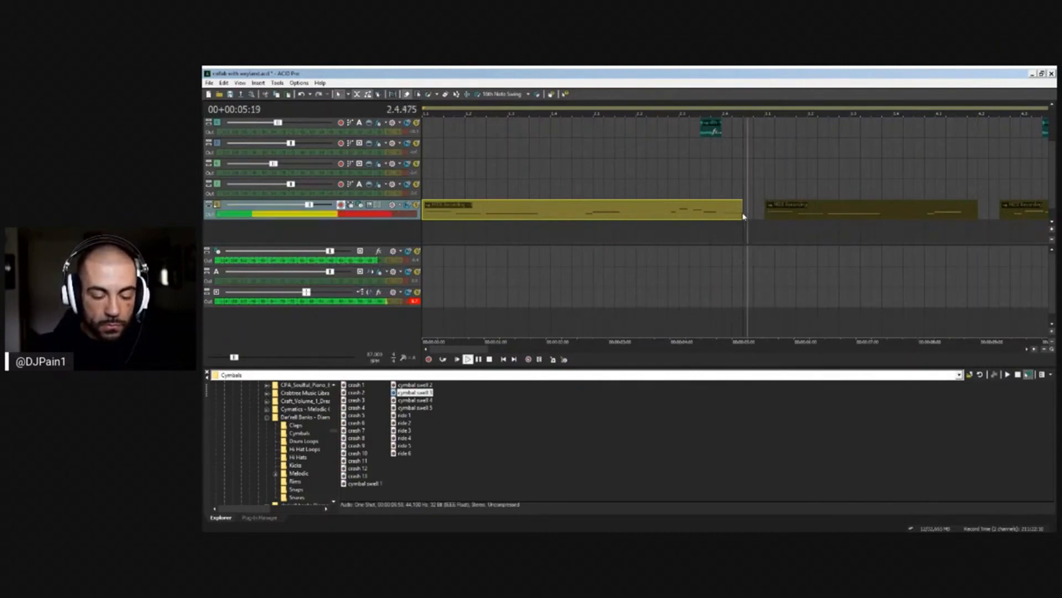
{"action": "key", "text": "space"}
{"action": "key", "text": "space"}
{"action": "key", "text": "space"}
{"action": "key", "text": "space"}
{"action": "key", "text": "space"}
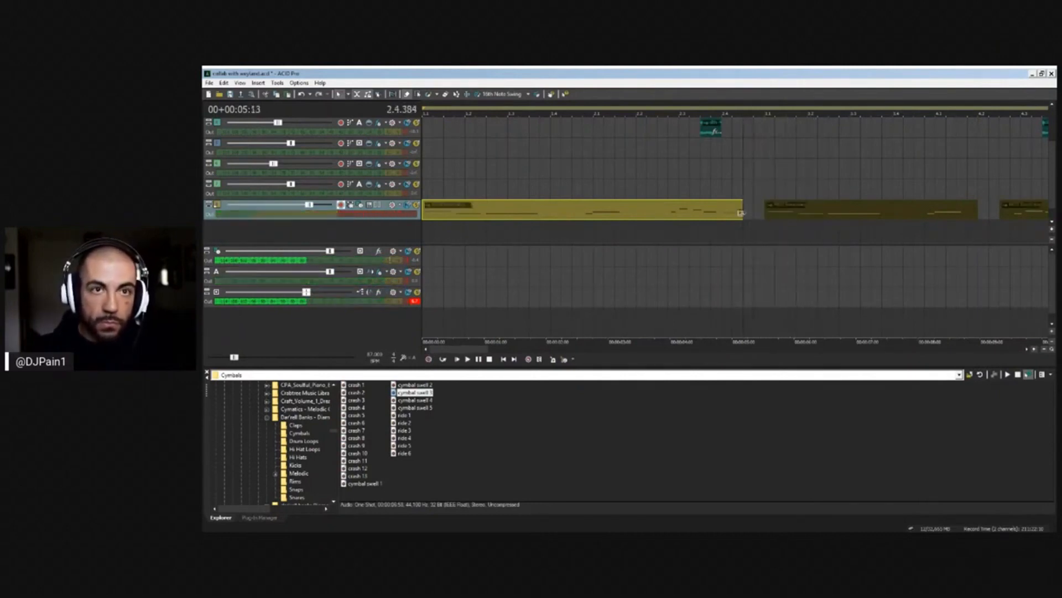
{"action": "key", "text": "space"}
Copy the three synth clips covering bars 1 to 4 and paste them at 5.1
{"action": "scroll", "coordinate": [640, 195], "scroll_direction": "down", "scroll_amount": 3}
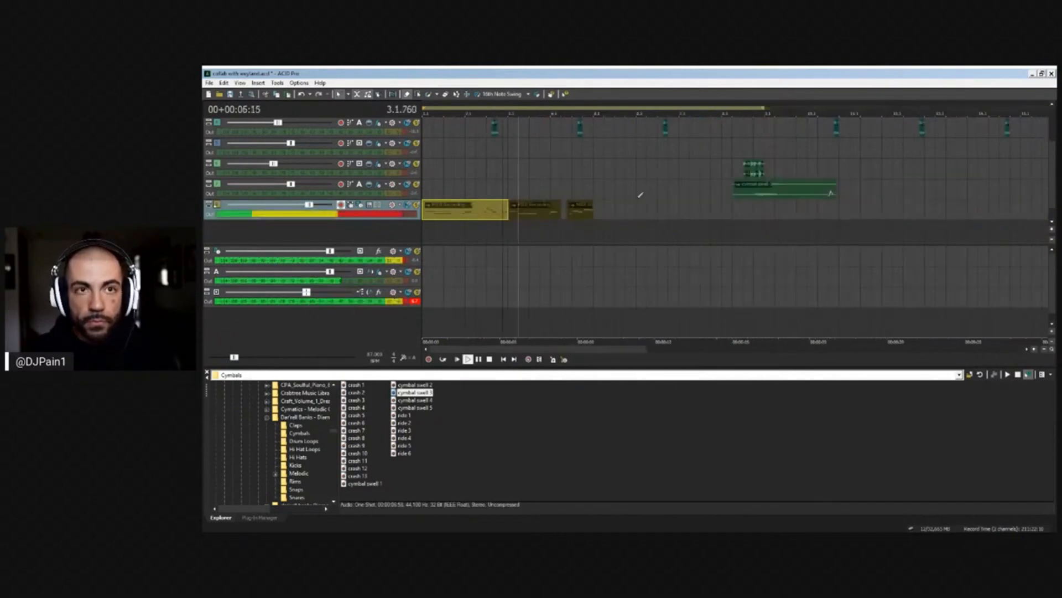
{"action": "left_click", "coordinate": [486, 210]}
{"action": "left_click", "coordinate": [534, 208], "text": "ctrl"}
{"action": "left_click", "coordinate": [577, 206], "text": "ctrl"}
{"action": "key", "text": "ctrl+c"}
{"action": "left_click", "coordinate": [602, 207]}
{"action": "key", "text": "ctrl+v"}
{"action": "scroll", "coordinate": [624, 214], "scroll_direction": "down", "scroll_amount": 2}
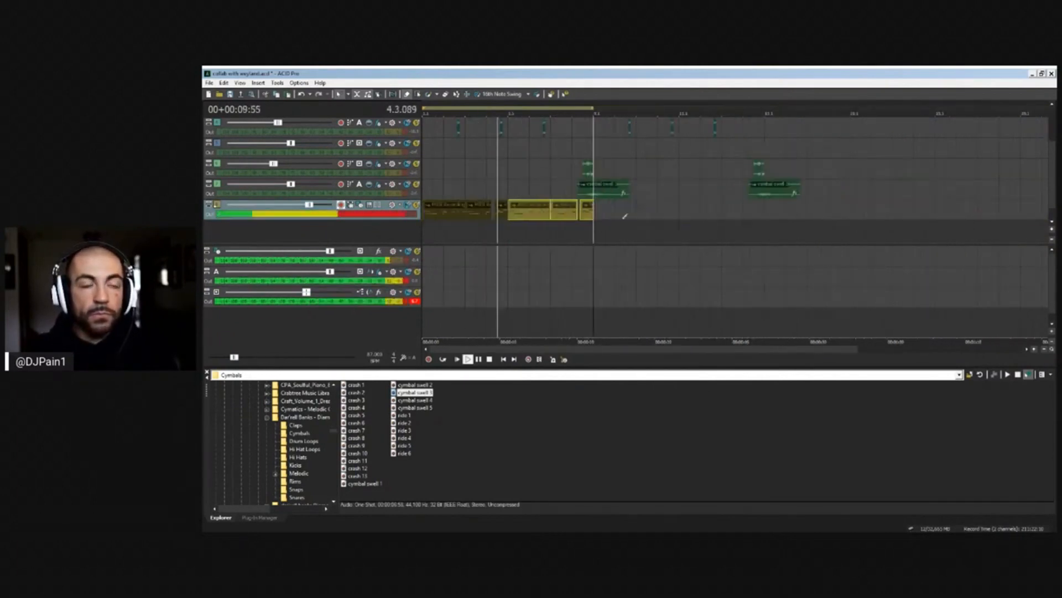
Copy all synth clips in bars 1 to 8, paste them at 9.1 and play the beat
{"action": "double_click", "coordinate": [597, 73]}
{"action": "left_click", "coordinate": [419, 104]}
{"action": "left_click_drag", "start_coordinate": [633, 219], "coordinate": [593, 221]}
{"action": "key", "text": "ctrl+c"}
{"action": "key", "text": "ctrl+v"}
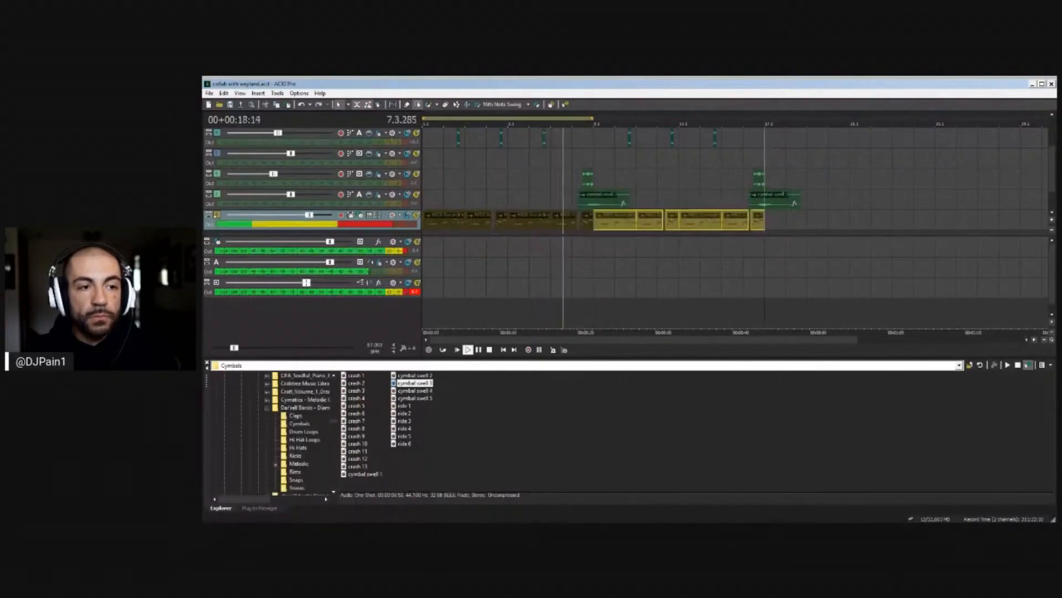
{"action": "key", "text": "space"}
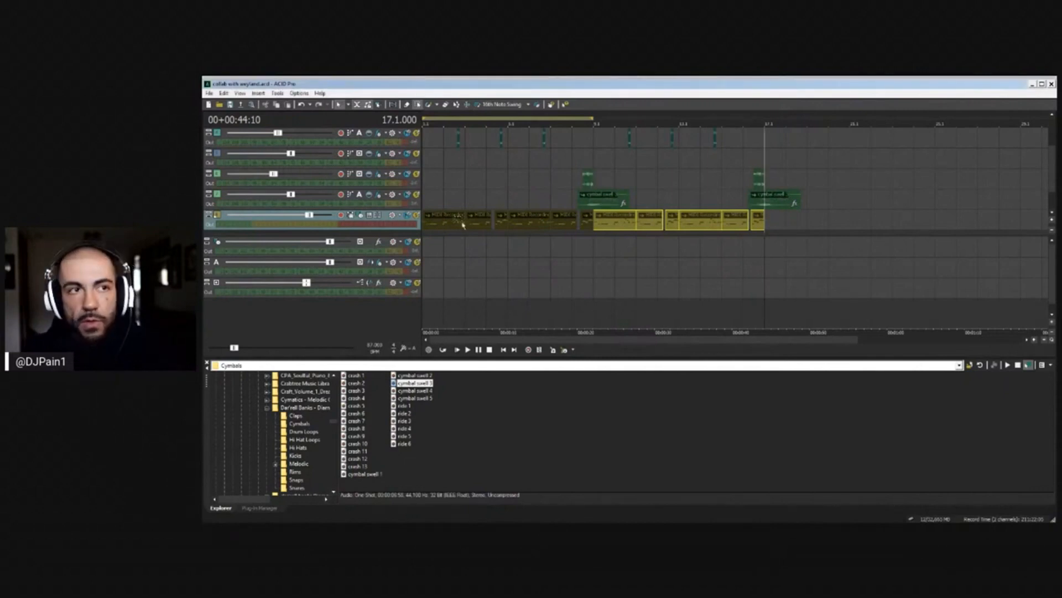
Add a new MIDI track below the synth track and assign the Arcade soft synth to it
{"action": "scroll", "coordinate": [535, 223], "scroll_direction": "down", "scroll_amount": 1}
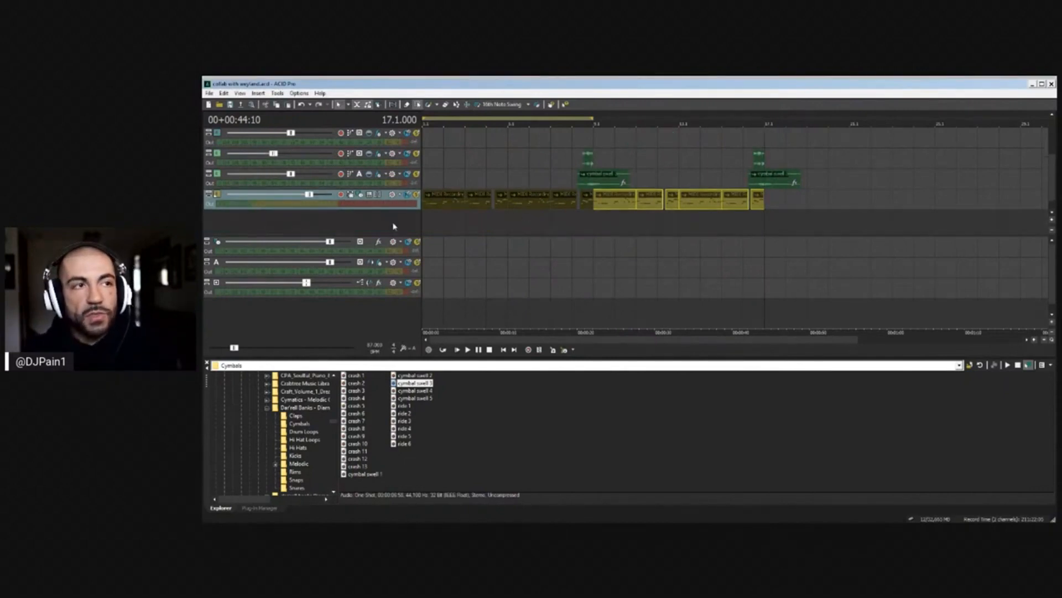
{"action": "left_click", "coordinate": [430, 216]}
{"action": "key", "text": "space"}
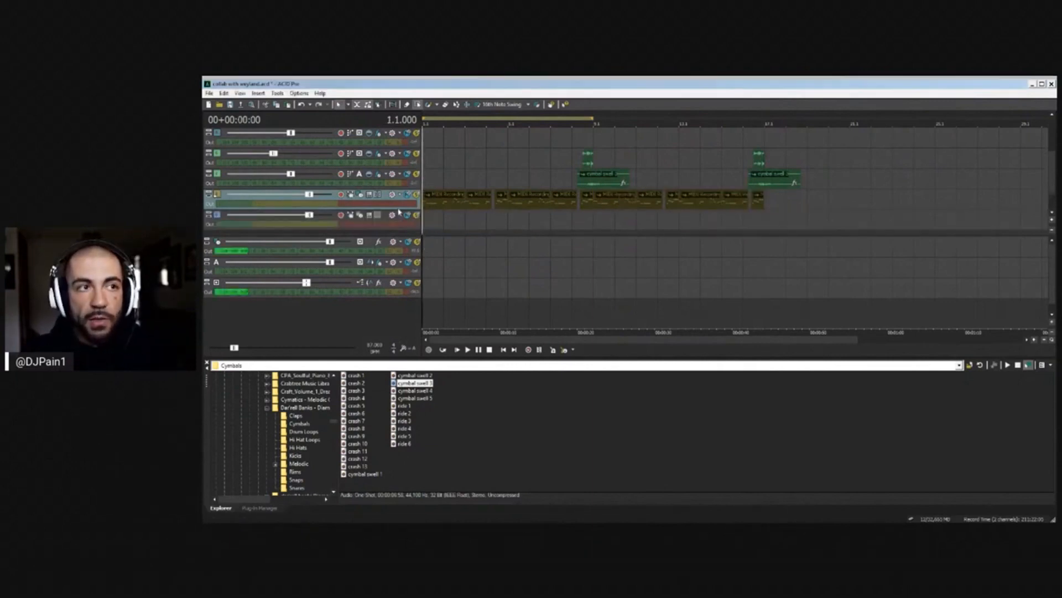
{"action": "left_click", "coordinate": [359, 216]}
{"action": "left_click", "coordinate": [360, 215]}
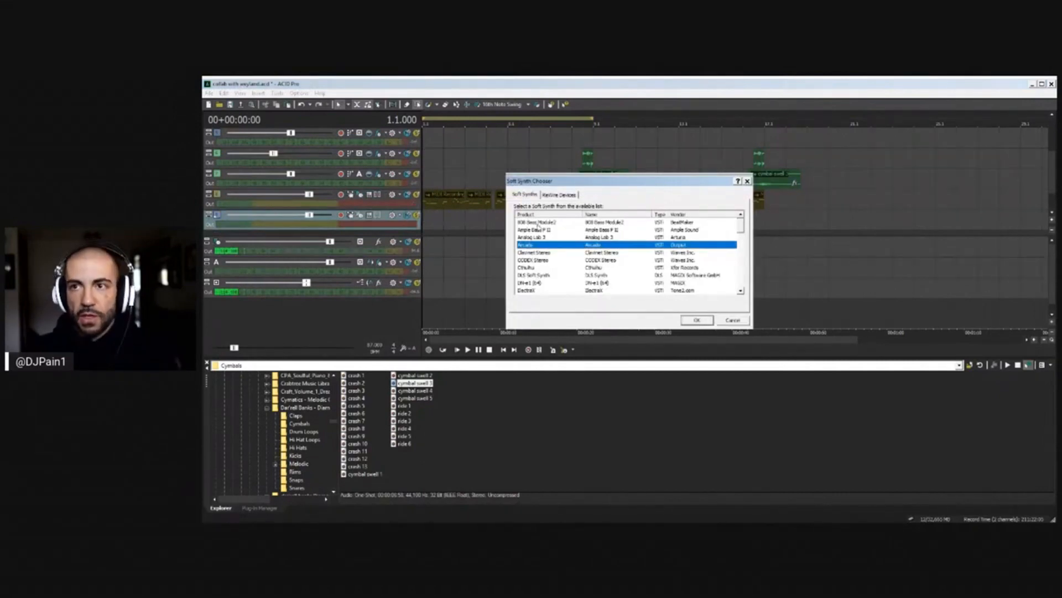
{"action": "double_click", "coordinate": [534, 245]}
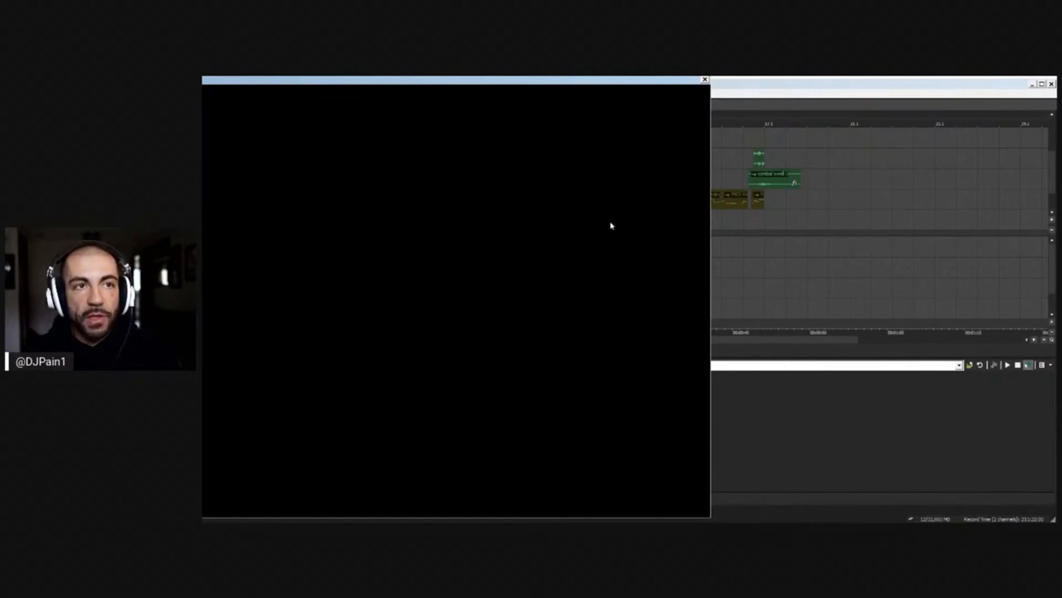
Play the beat from 1.1 to try the new soft synth against it, moving its properties window clear of the tracks
{"action": "left_click_drag", "start_coordinate": [409, 83], "coordinate": [526, 93]}
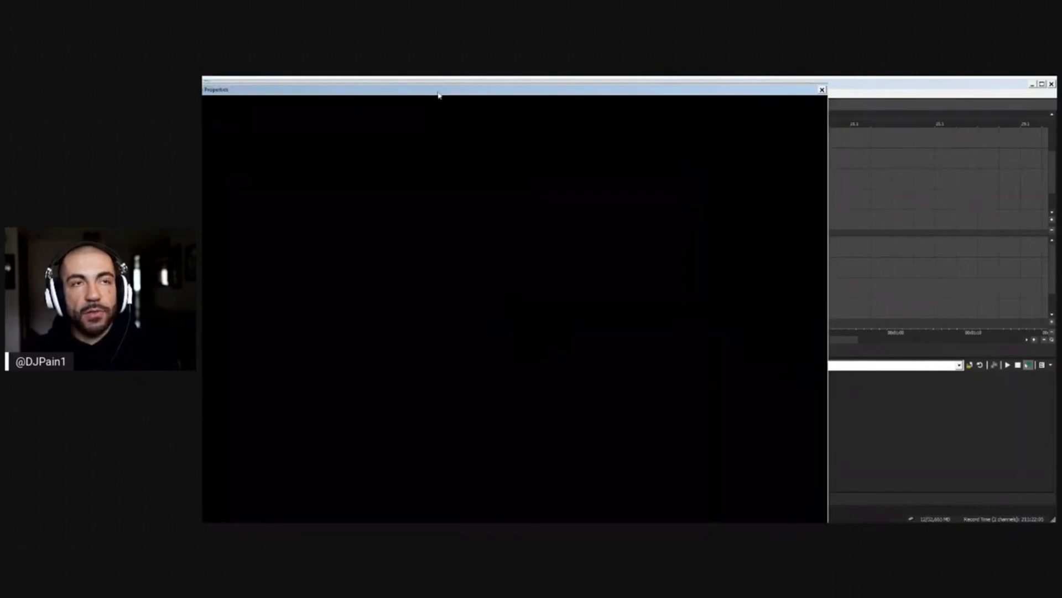
{"action": "left_click_drag", "start_coordinate": [438, 95], "coordinate": [203, 95]}
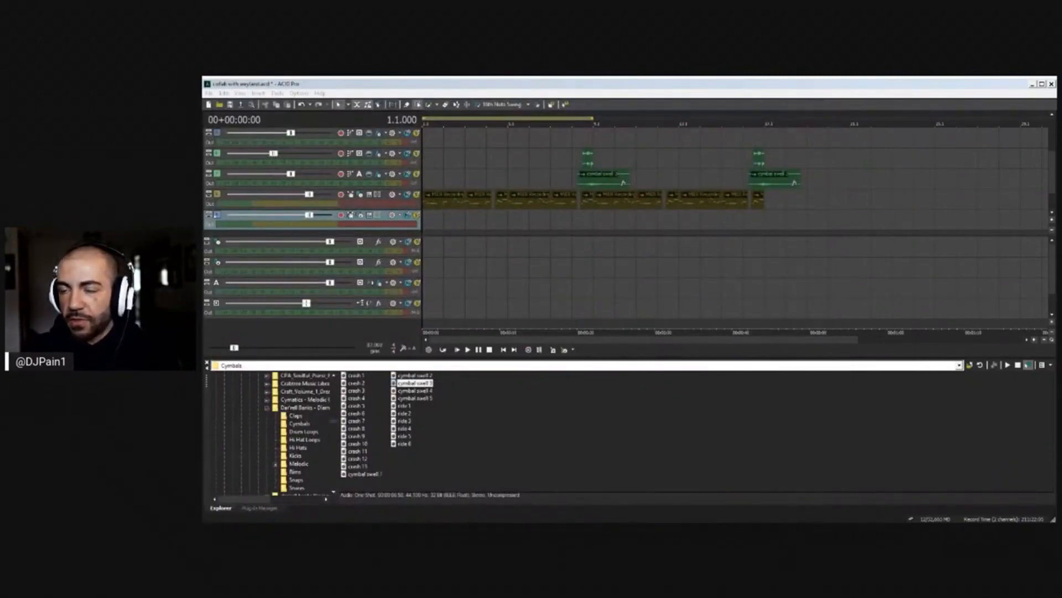
{"action": "left_click_drag", "start_coordinate": [203, 83], "coordinate": [664, 77]}
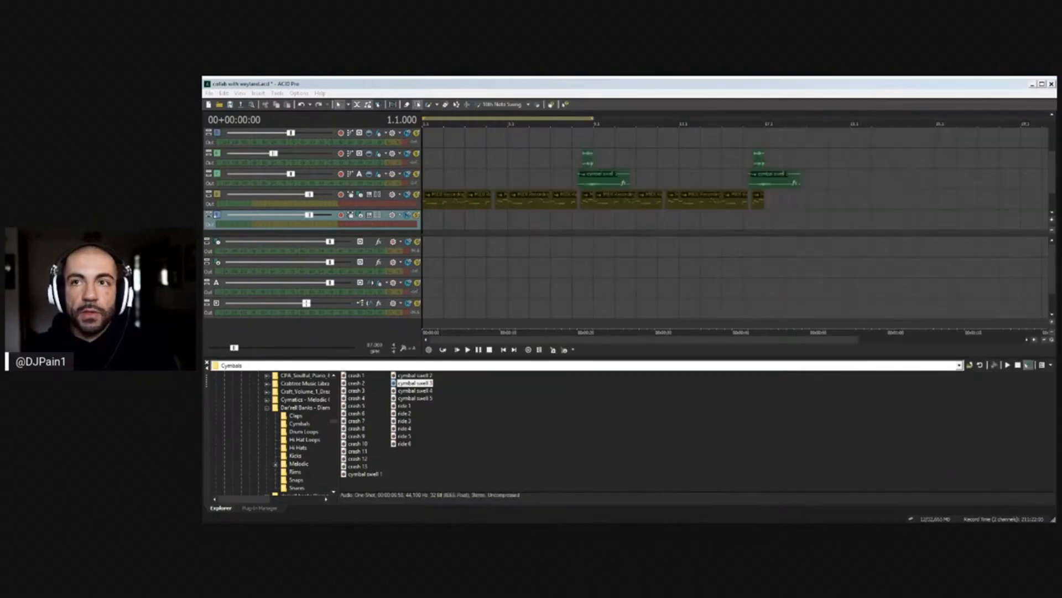
{"action": "left_click", "coordinate": [464, 282]}
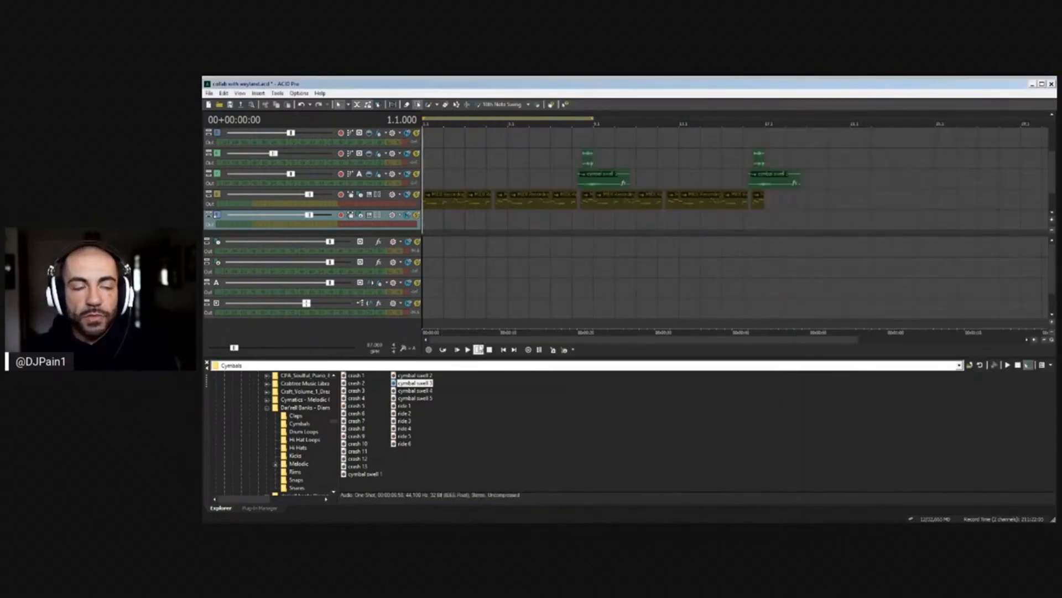
{"action": "key", "text": "space"}
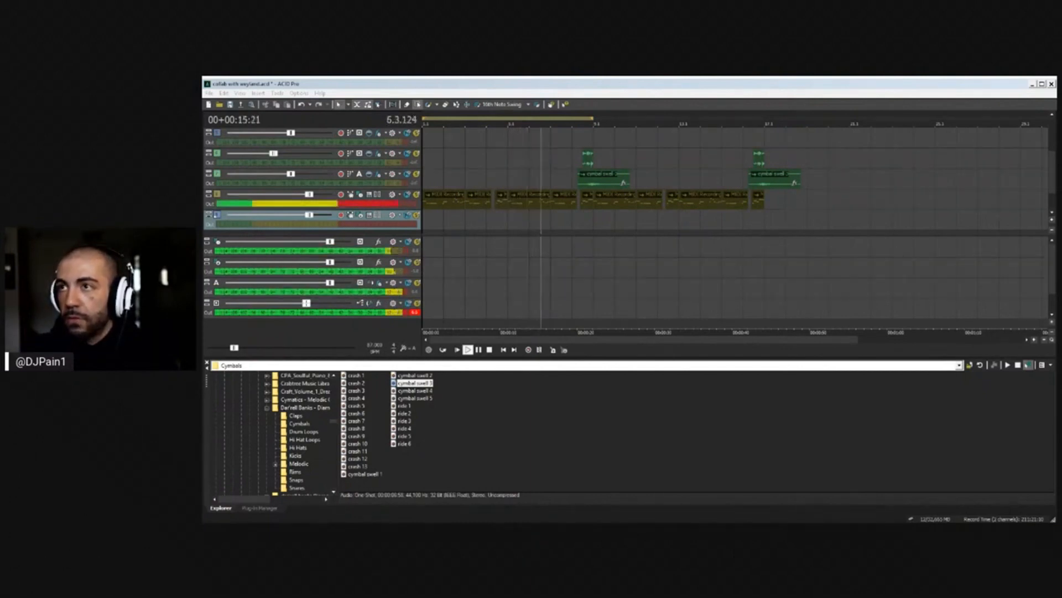
{"action": "left_click_drag", "start_coordinate": [1056, 80], "coordinate": [710, 82]}
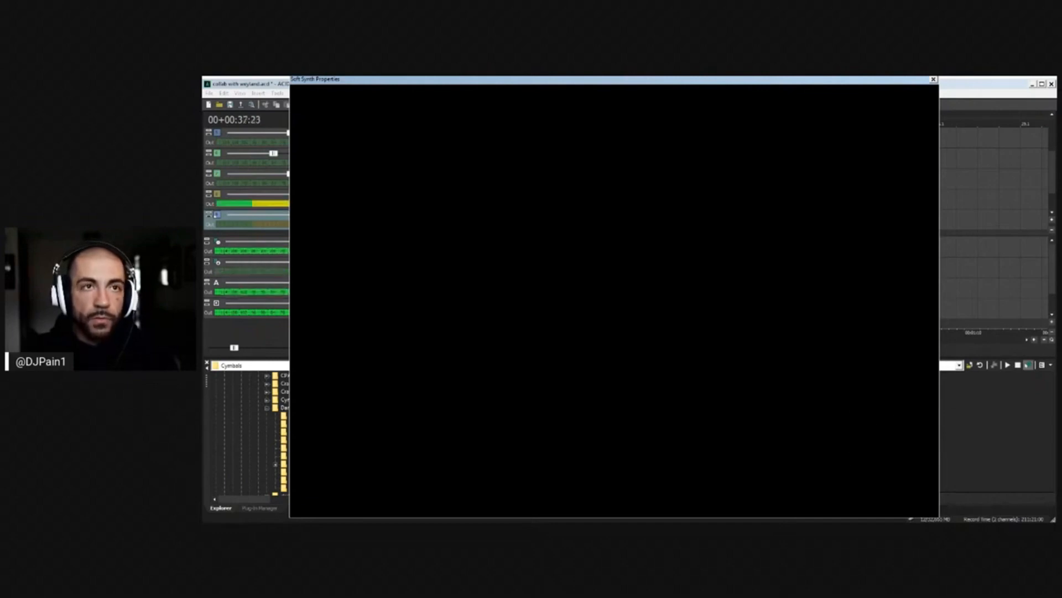
{"action": "left_click_drag", "start_coordinate": [574, 83], "coordinate": [1061, 135]}
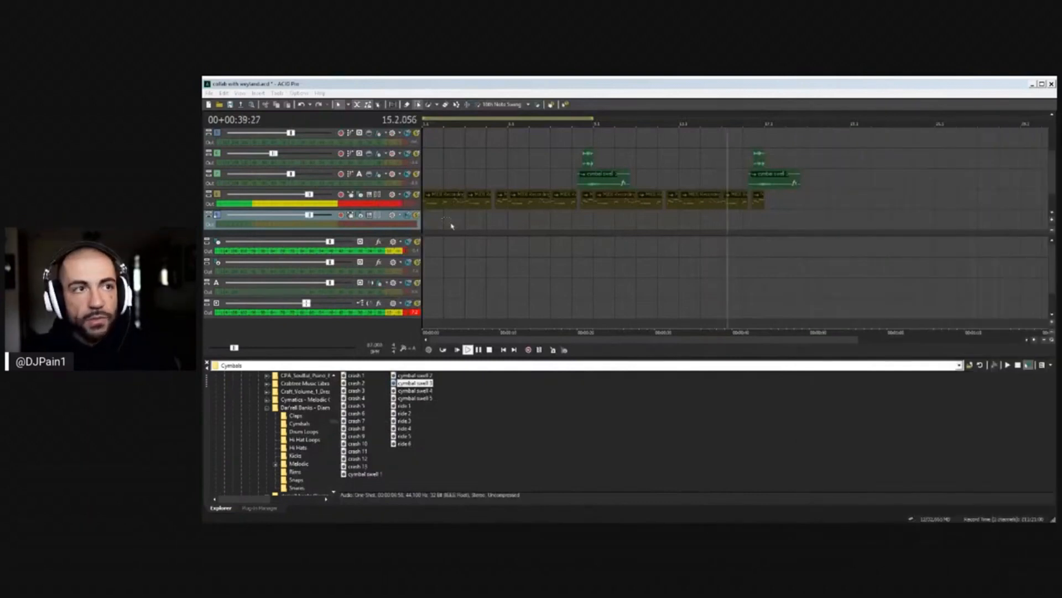
Arm the new Arcade track for recording and record a part on it from 1.1 into bar 5
{"action": "left_click", "coordinate": [432, 227]}
{"action": "key", "text": "space"}
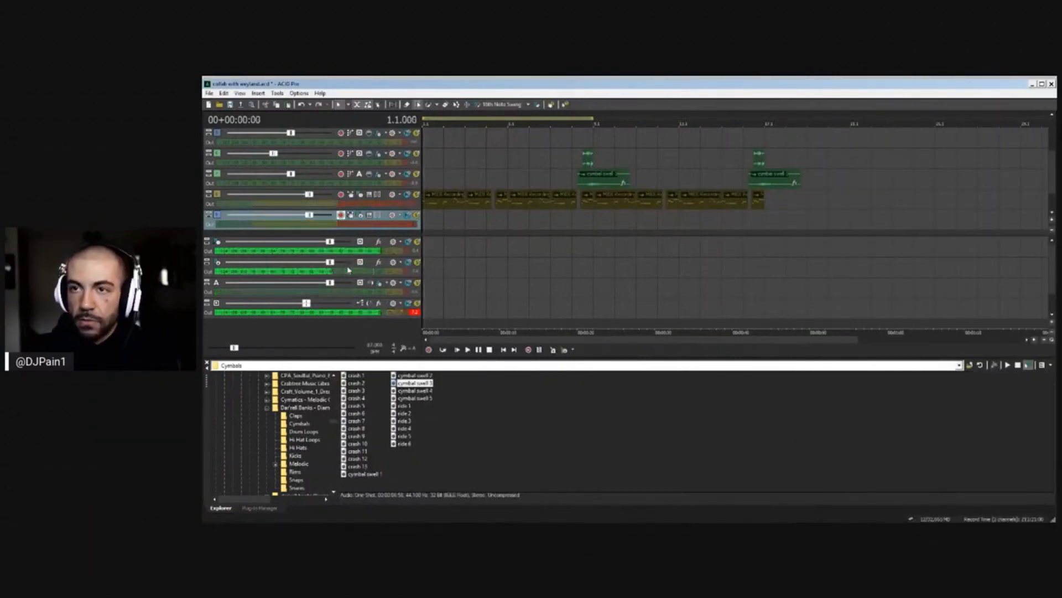
{"action": "key", "text": "space"}
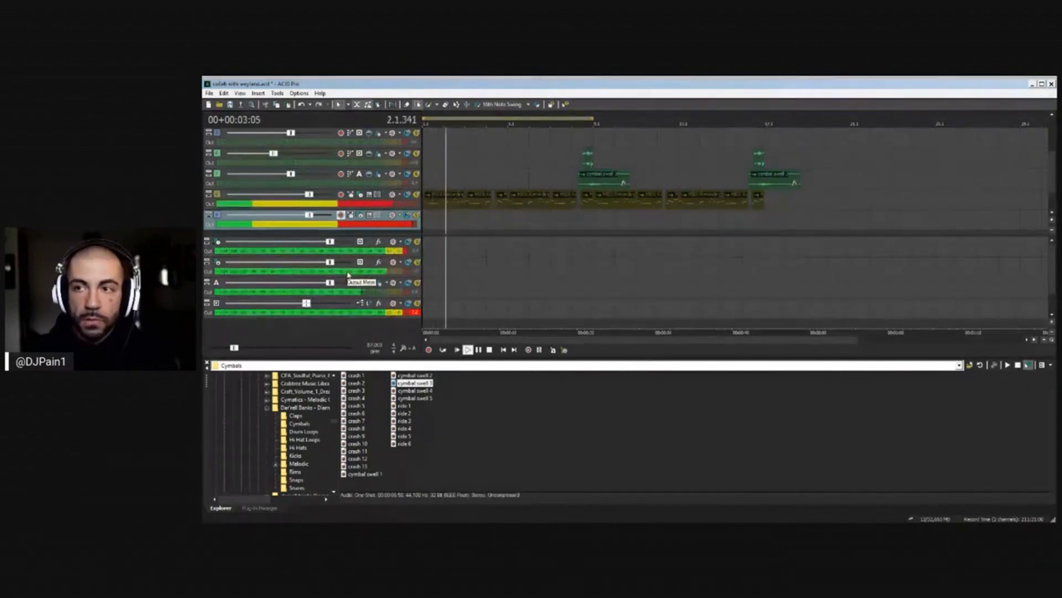
{"action": "key", "text": "space"}
{"action": "key", "text": "space"}
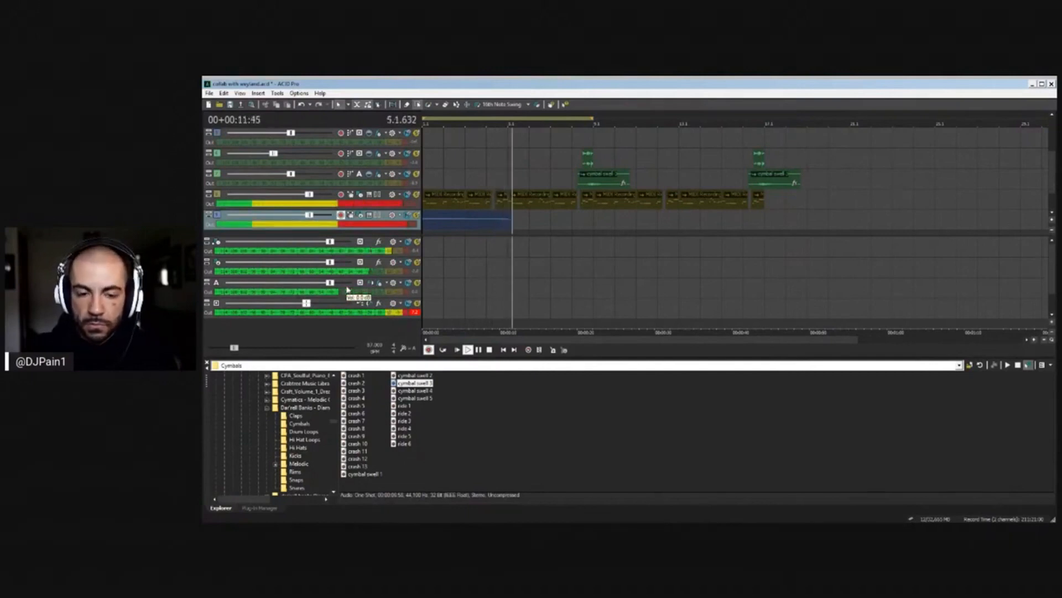
{"action": "key", "text": "space"}
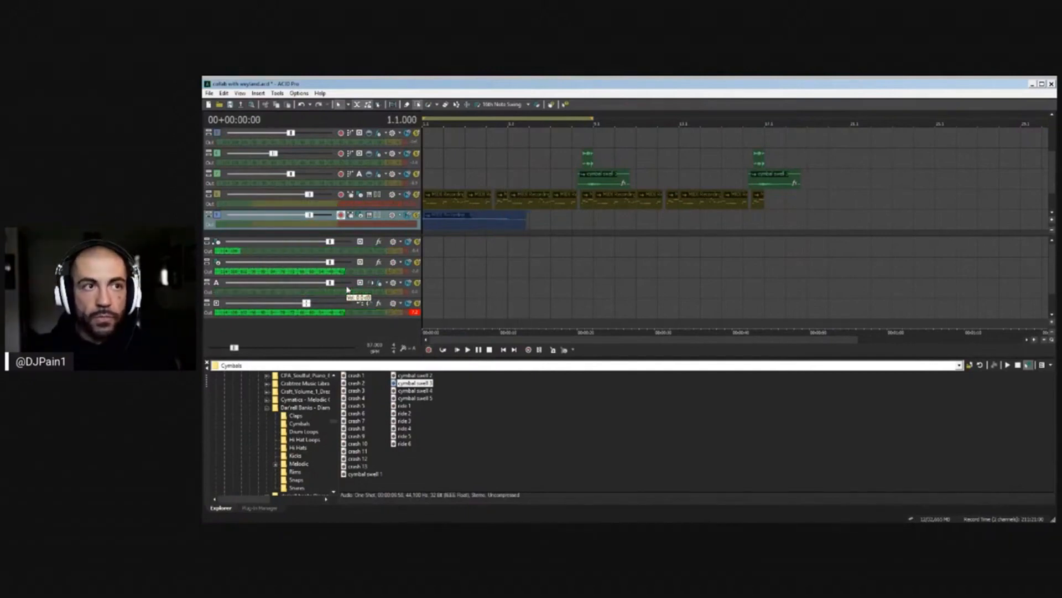
Trim the recorded clip to end at 3.1 and record a second take from 3.1
{"action": "left_click", "coordinate": [470, 227]}
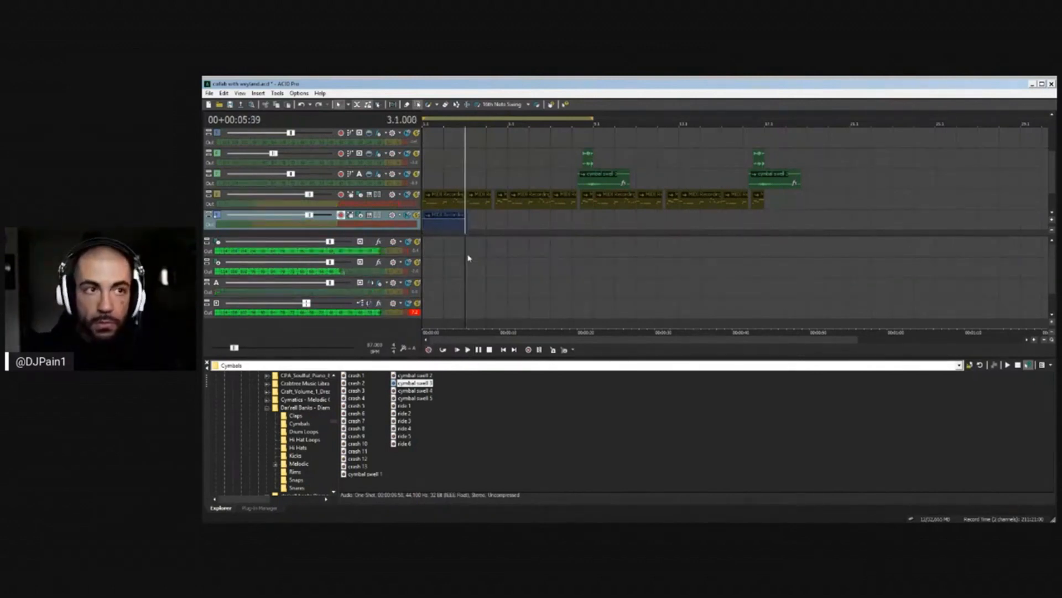
{"action": "key", "text": "ctrl+r"}
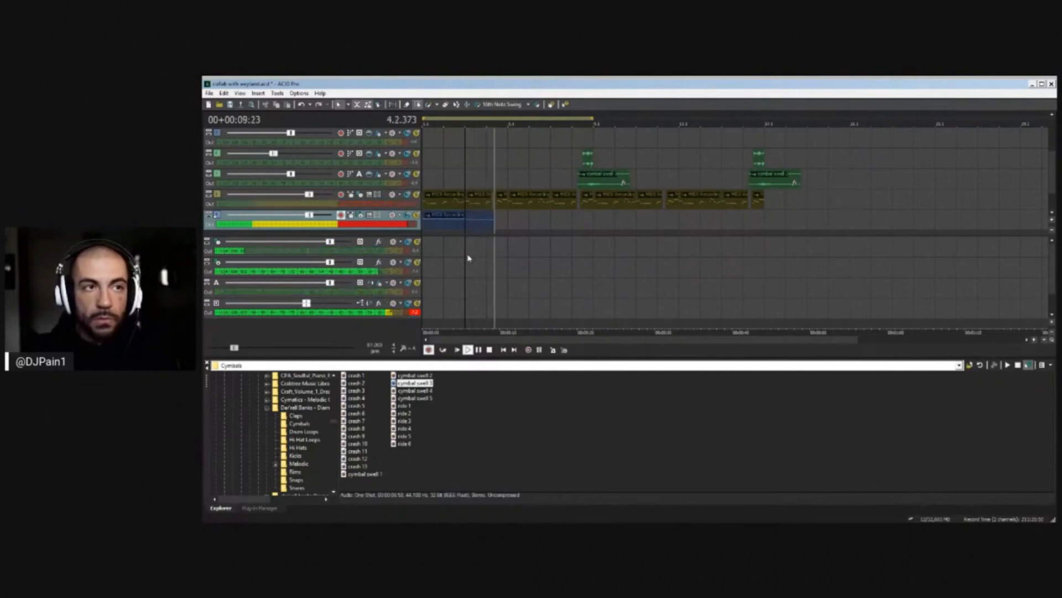
{"action": "key", "text": "space"}
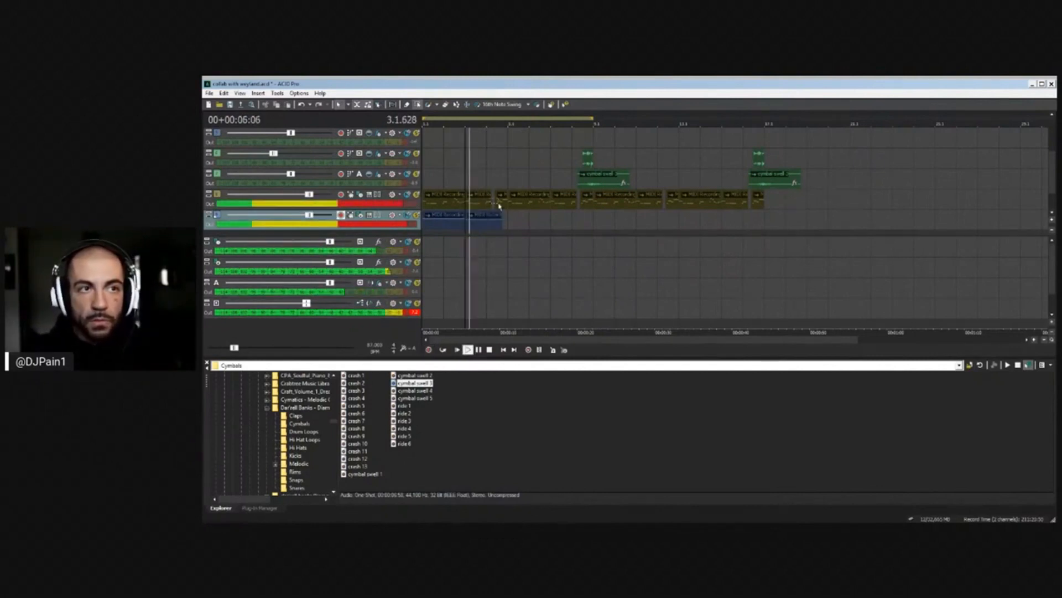
Trim the second recorded clip to end at 4.1 and play the beat on from there
{"action": "left_click", "coordinate": [493, 225]}
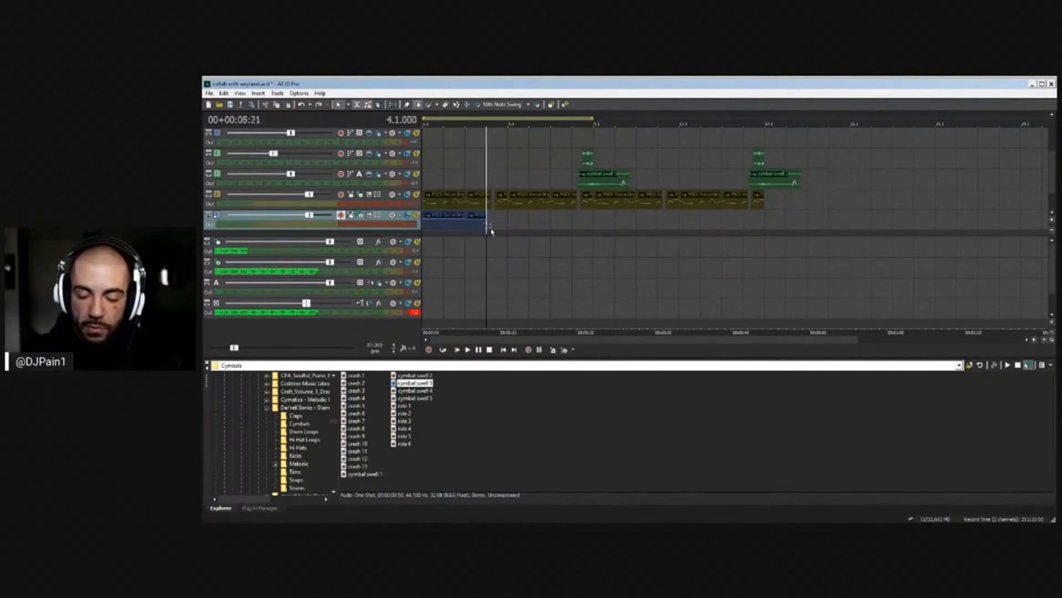
{"action": "key", "text": "space"}
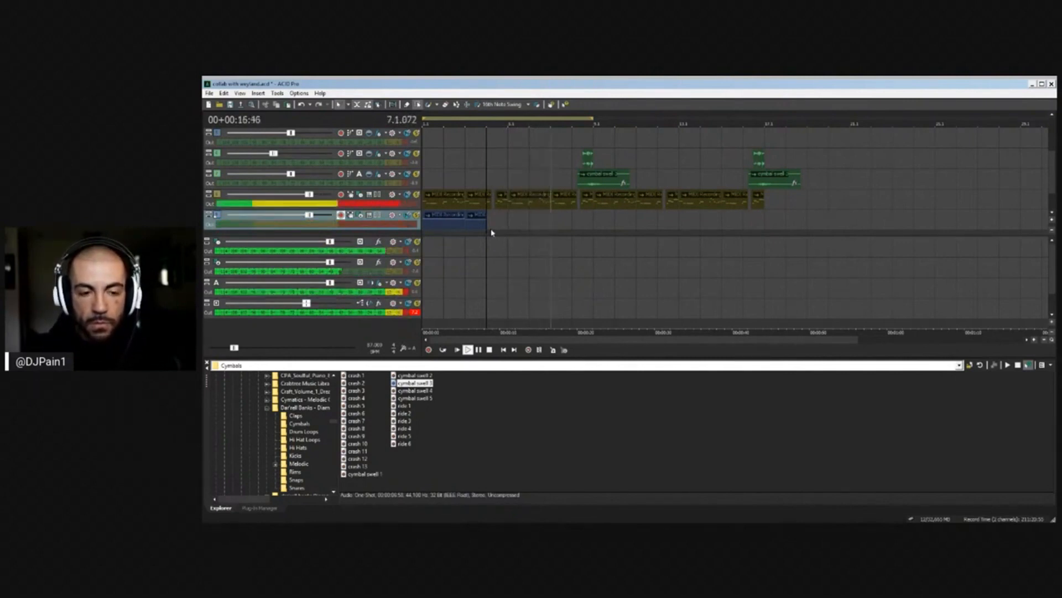
{"action": "key", "text": "space"}
{"action": "key", "text": "space"}
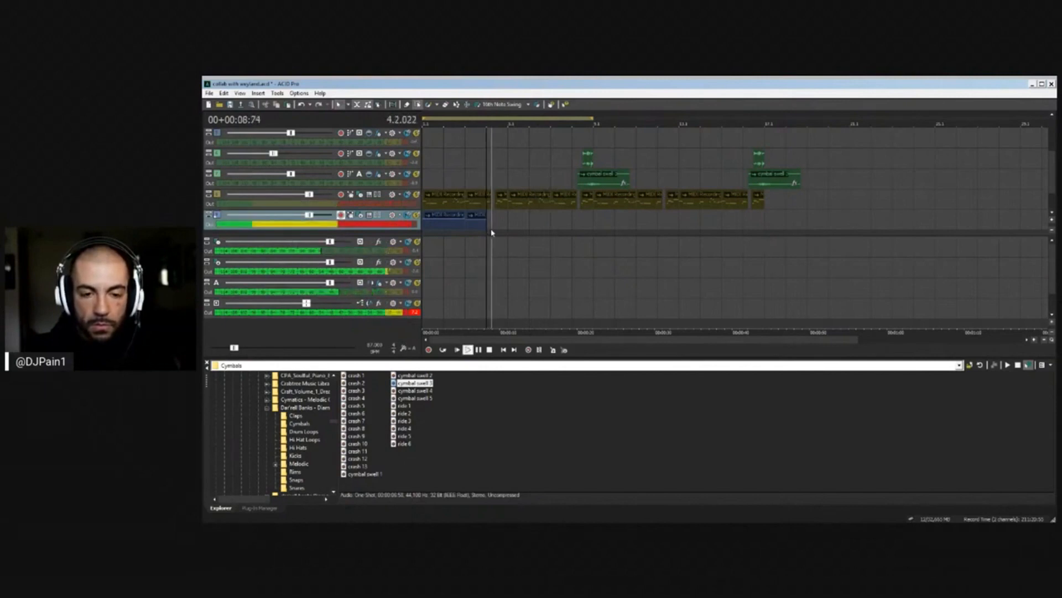
Play the beat from 1.1 and cut the first Arcade clip down to bar 1 only
{"action": "left_click", "coordinate": [426, 225]}
{"action": "key", "text": "space"}
{"action": "key", "text": "space"}
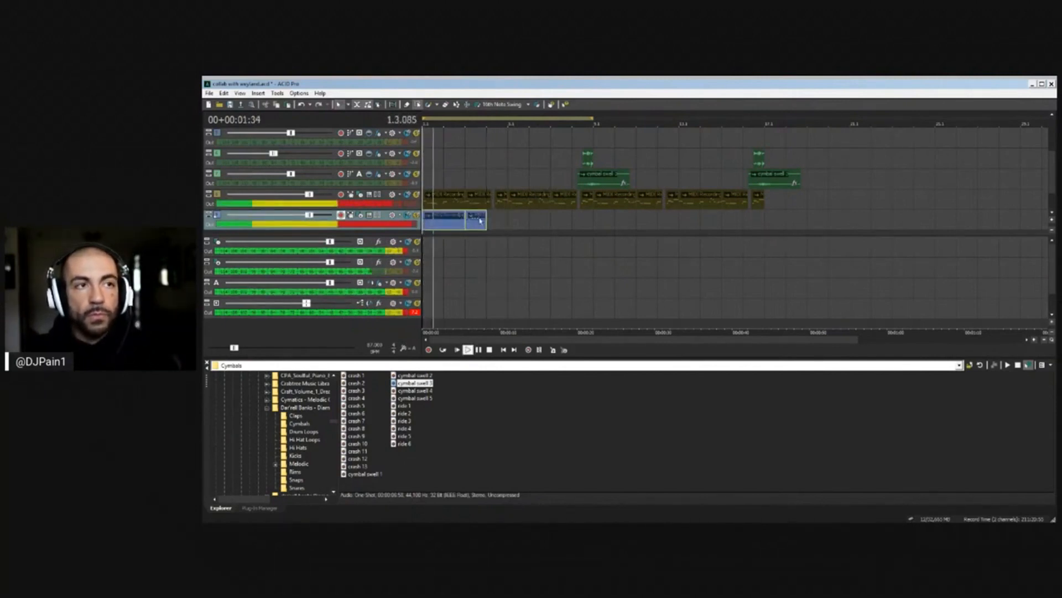
{"action": "scroll", "coordinate": [643, 235], "scroll_direction": "up", "scroll_amount": 3}
{"action": "scroll", "coordinate": [643, 236], "scroll_direction": "down", "scroll_amount": 4}
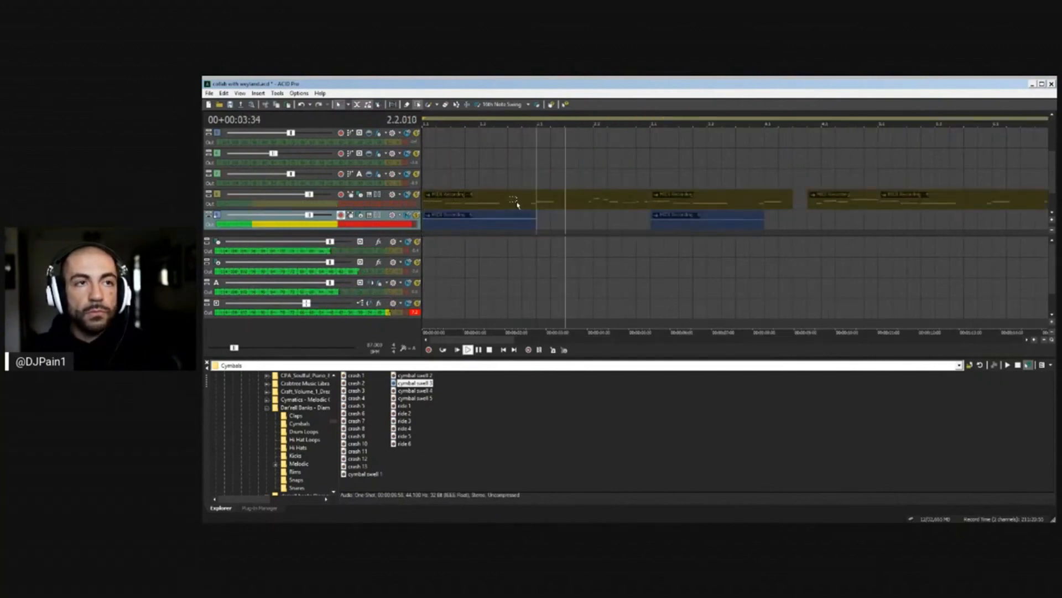
{"action": "left_click", "coordinate": [433, 225]}
{"action": "left_click", "coordinate": [515, 225]}
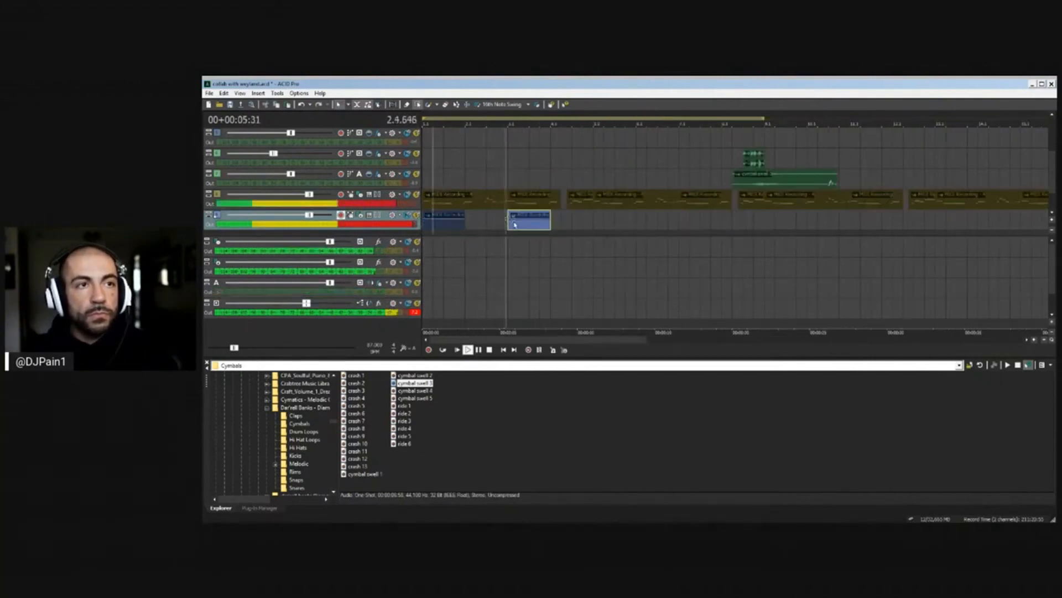
Cut the bar 3 Arcade clip off at 3.3 and paste copies of both clips at 5.1
{"action": "scroll", "coordinate": [564, 227], "scroll_direction": "down", "scroll_amount": 1}
{"action": "left_click", "coordinate": [437, 226]}
{"action": "left_click", "coordinate": [487, 226], "text": "ctrl"}
{"action": "left_click", "coordinate": [523, 224]}
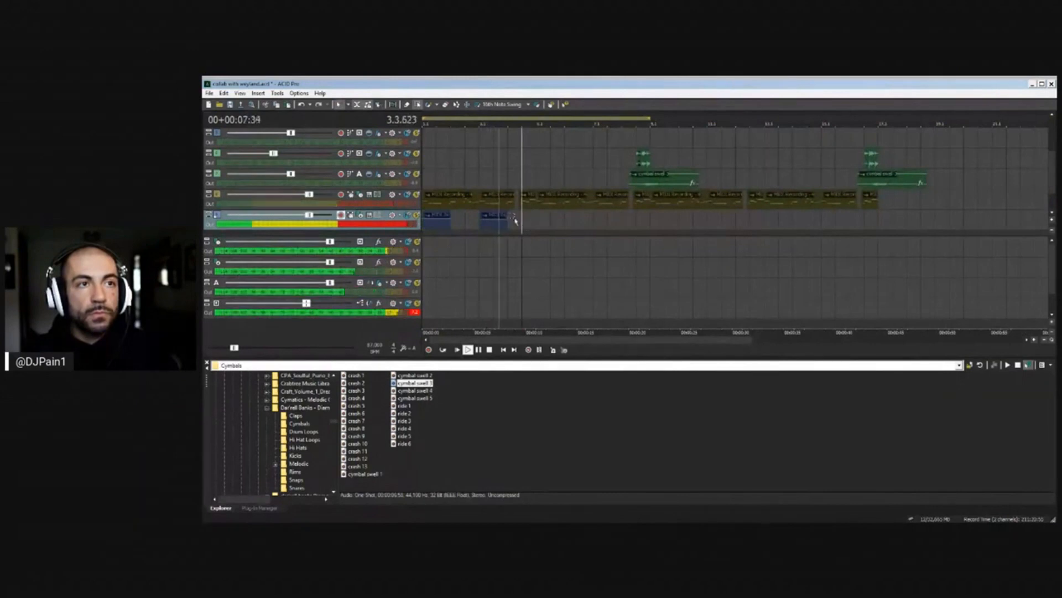
{"action": "left_click", "coordinate": [492, 226]}
{"action": "scroll", "coordinate": [573, 227], "scroll_direction": "up", "scroll_amount": 1}
{"action": "left_click", "coordinate": [541, 224]}
{"action": "key", "text": "space"}
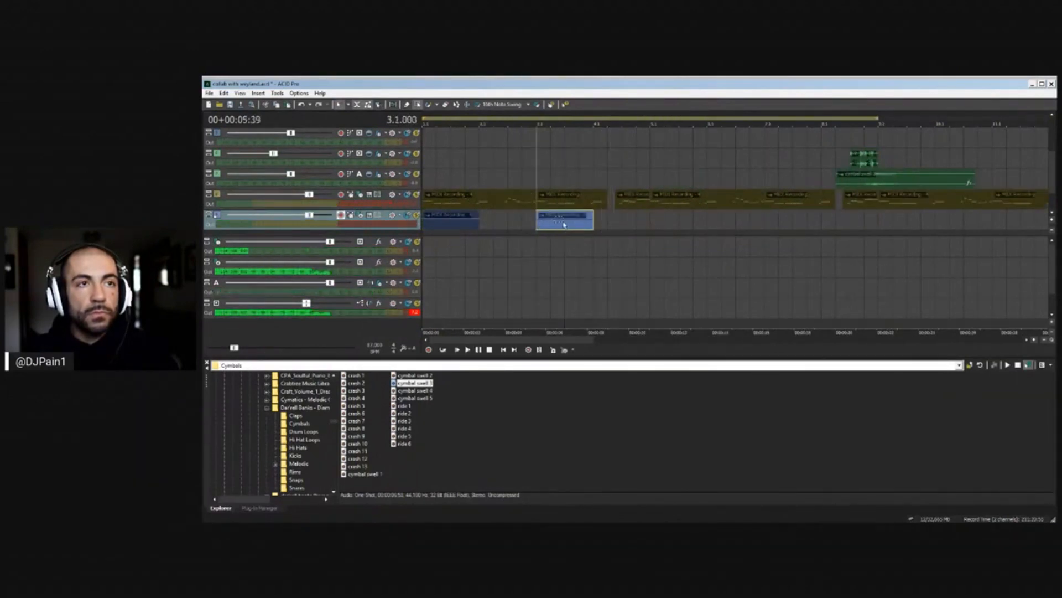
{"action": "key", "text": "space"}
{"action": "left_click", "coordinate": [567, 227]}
{"action": "key", "text": "s"}
{"action": "key", "text": "Delete"}
{"action": "scroll", "coordinate": [543, 224], "scroll_direction": "down", "scroll_amount": 1}
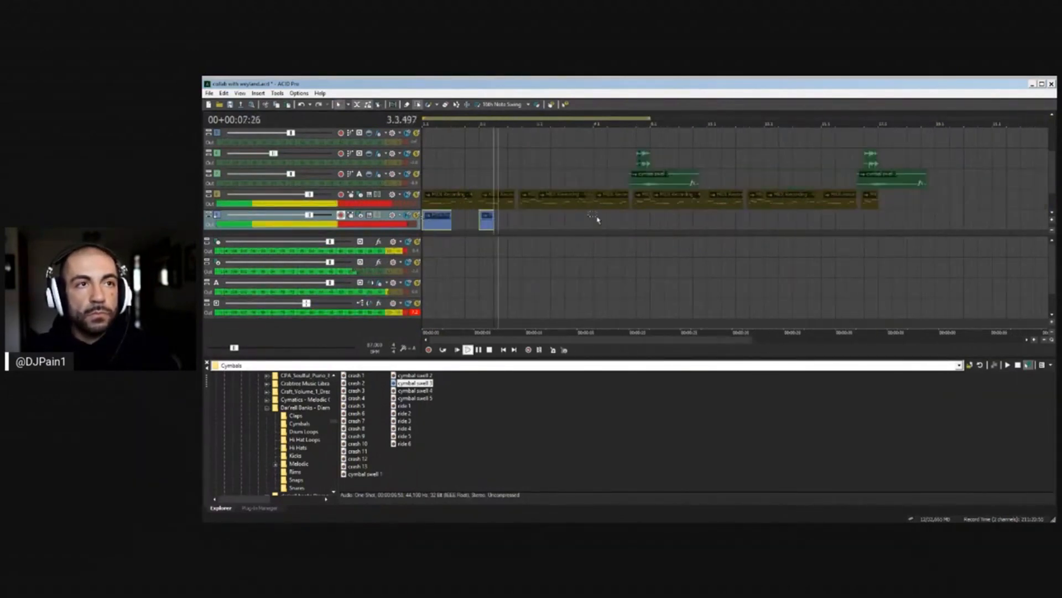
{"action": "key", "text": "ctrl+v"}
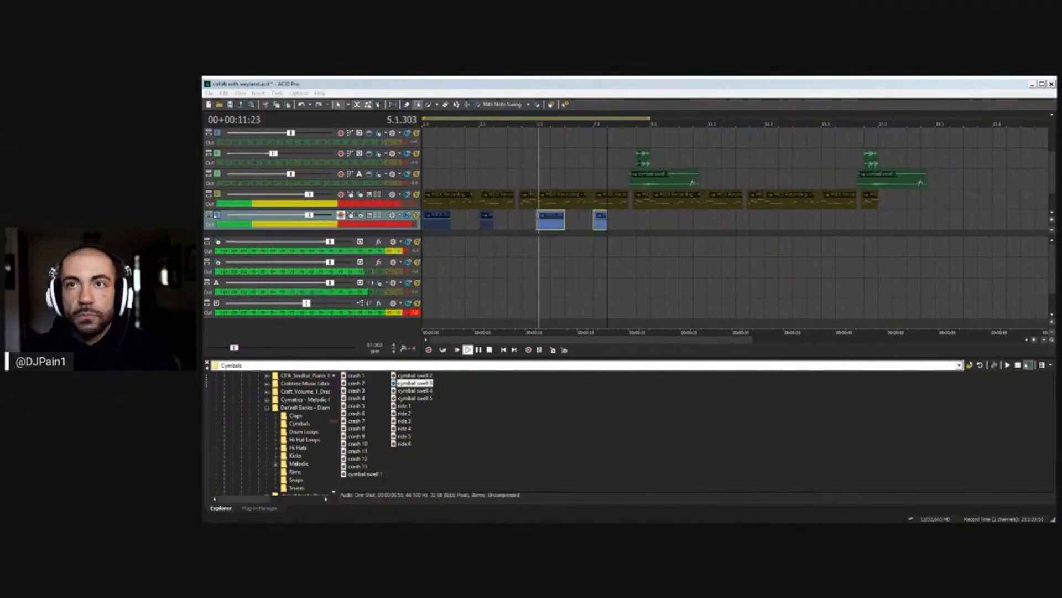
Bring the Arcade properties window into view to examine its preset and close the window
{"action": "left_click_drag", "start_coordinate": [1057, 116], "coordinate": [469, 118]}
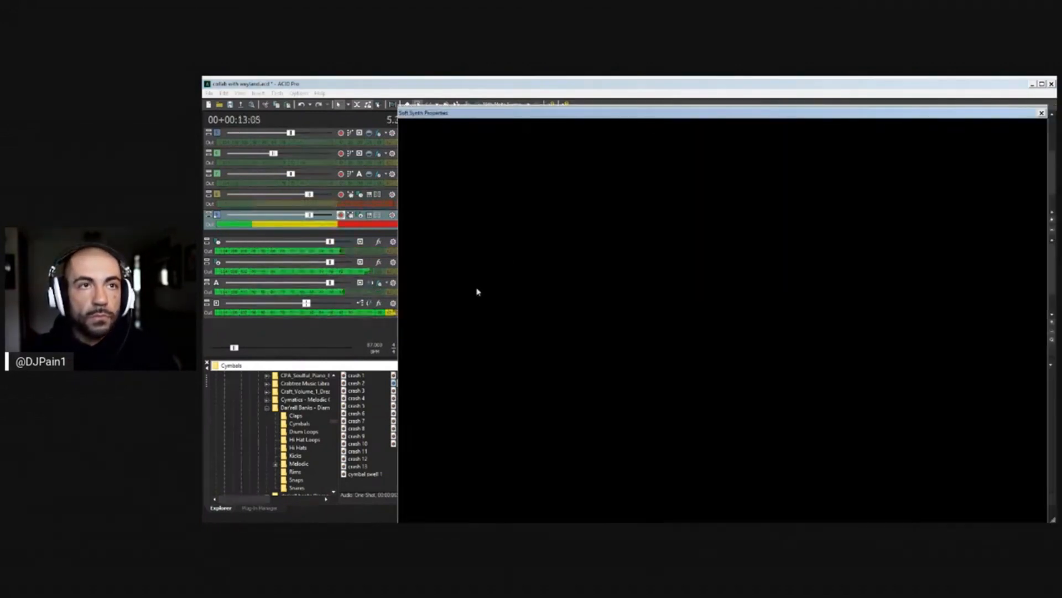
{"action": "left_click_drag", "start_coordinate": [746, 116], "coordinate": [627, 124]}
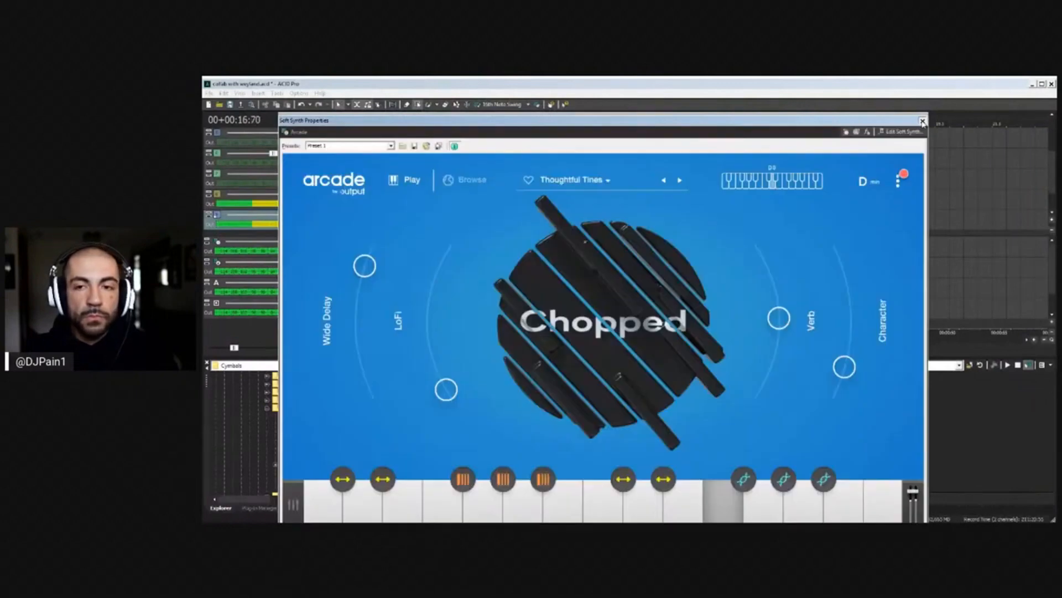
{"action": "left_click", "coordinate": [922, 121]}
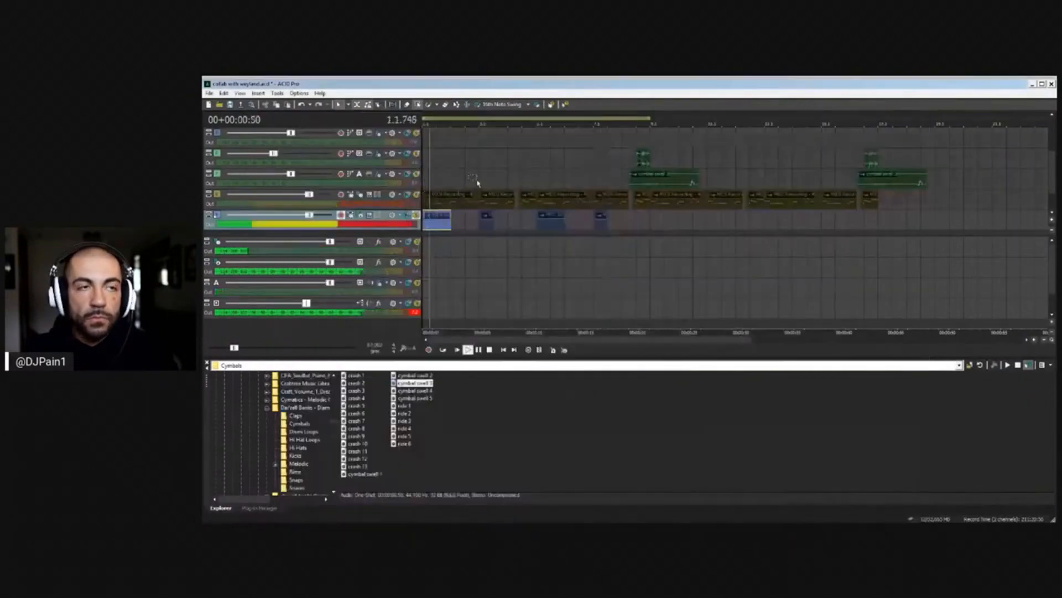
Play the beat from 1.1, enlarge the track rows and rename the first synth track as bass
{"action": "key", "text": "space"}
{"action": "scroll", "coordinate": [548, 209], "scroll_direction": "down", "scroll_amount": 3}
{"action": "left_click_drag", "start_coordinate": [529, 226], "coordinate": [419, 212]}
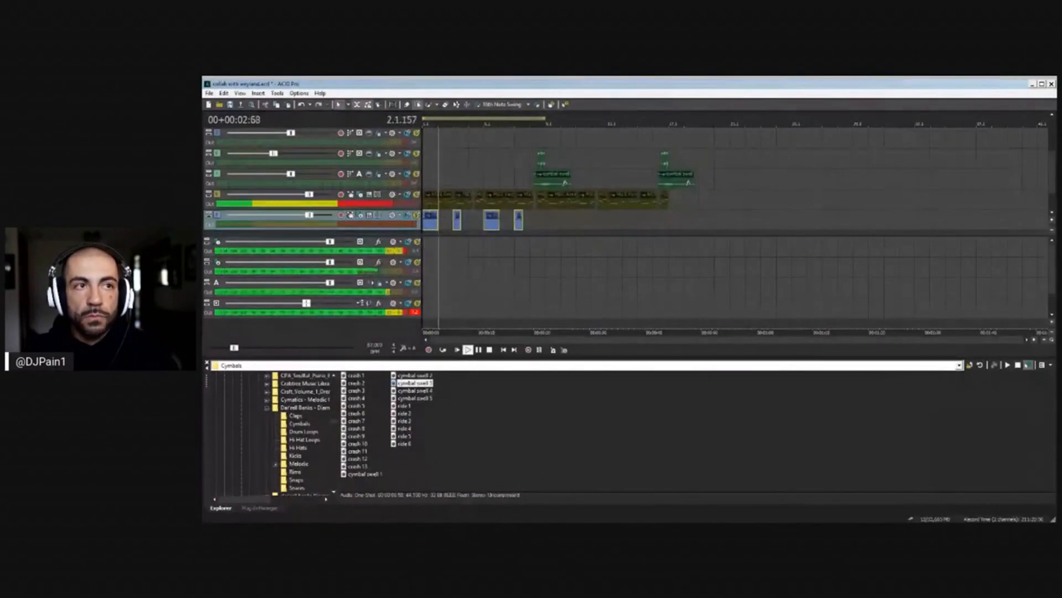
{"action": "left_click", "coordinate": [1052, 220]}
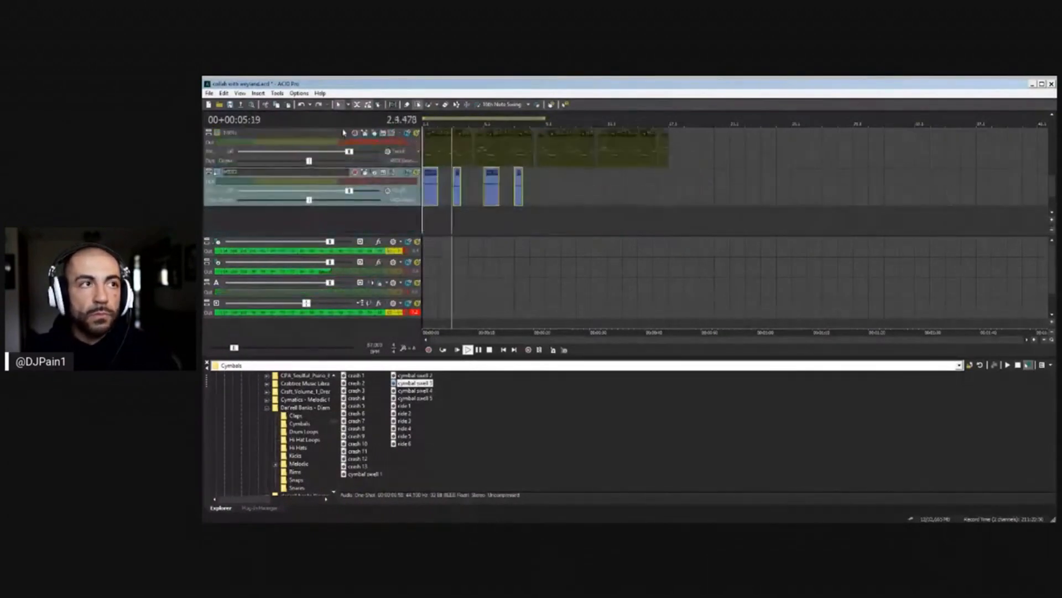
{"action": "double_click", "coordinate": [286, 134]}
{"action": "type", "text": "Bass"}
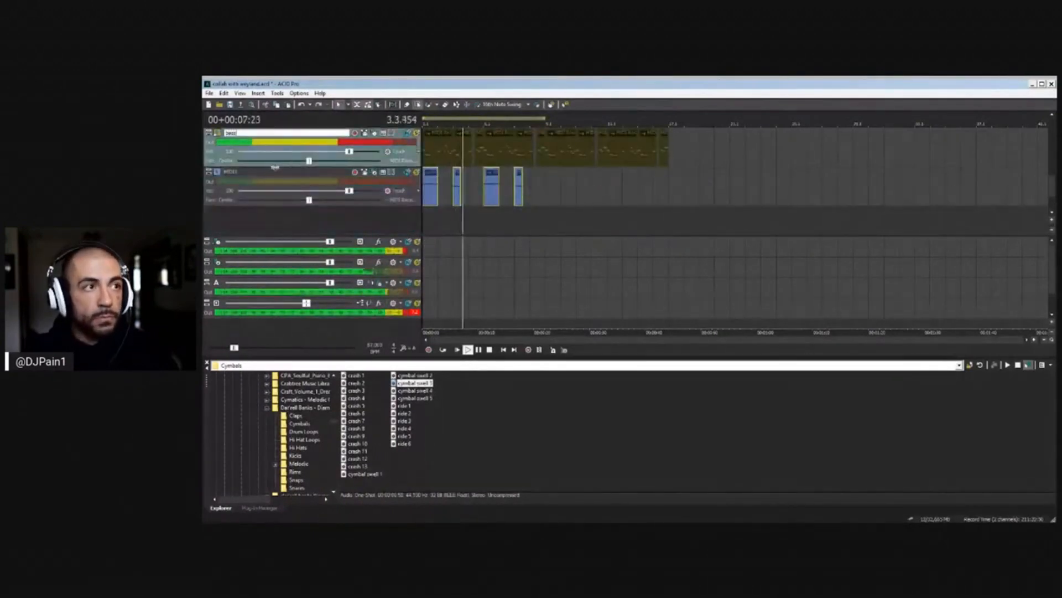
{"action": "left_click", "coordinate": [275, 171]}
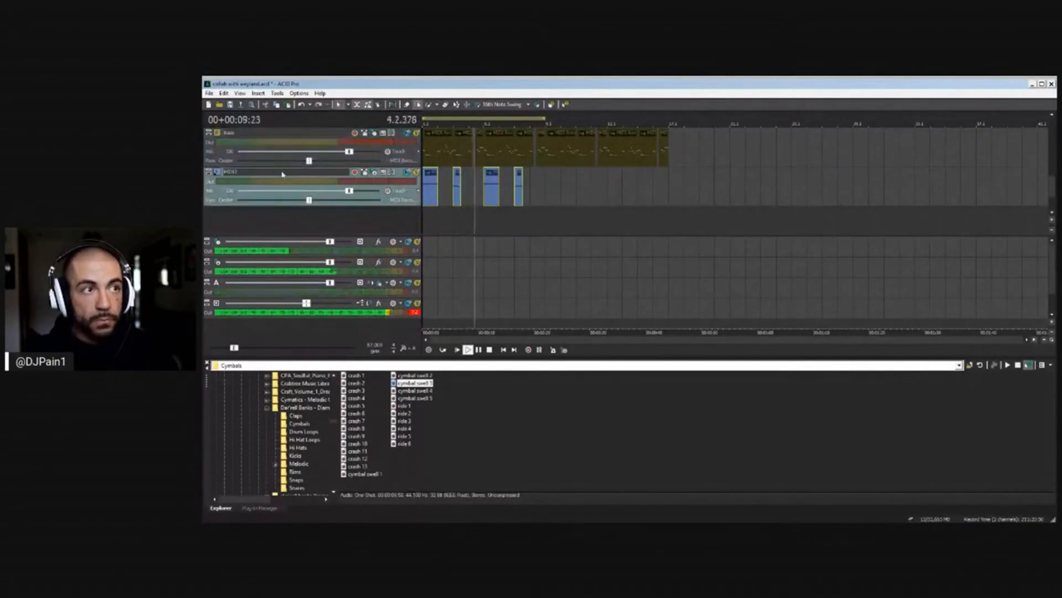
Rename the Arcade track as key embellishments and maximize the program window
{"action": "double_click", "coordinate": [282, 173]}
{"action": "type", "text": "key cymbal"}
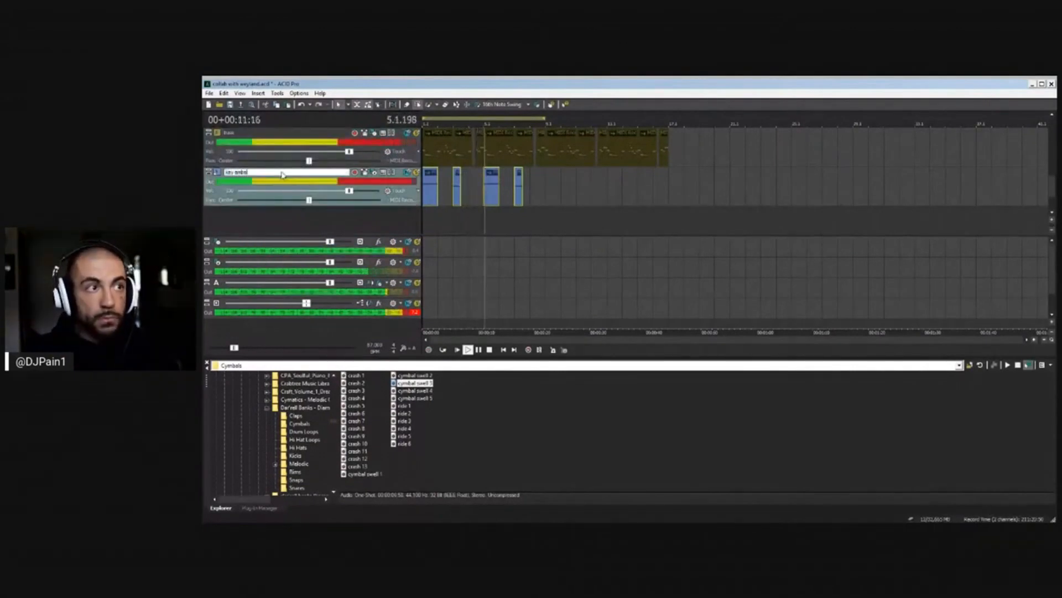
{"action": "type", "text": "ments"}
{"action": "key", "text": "Return"}
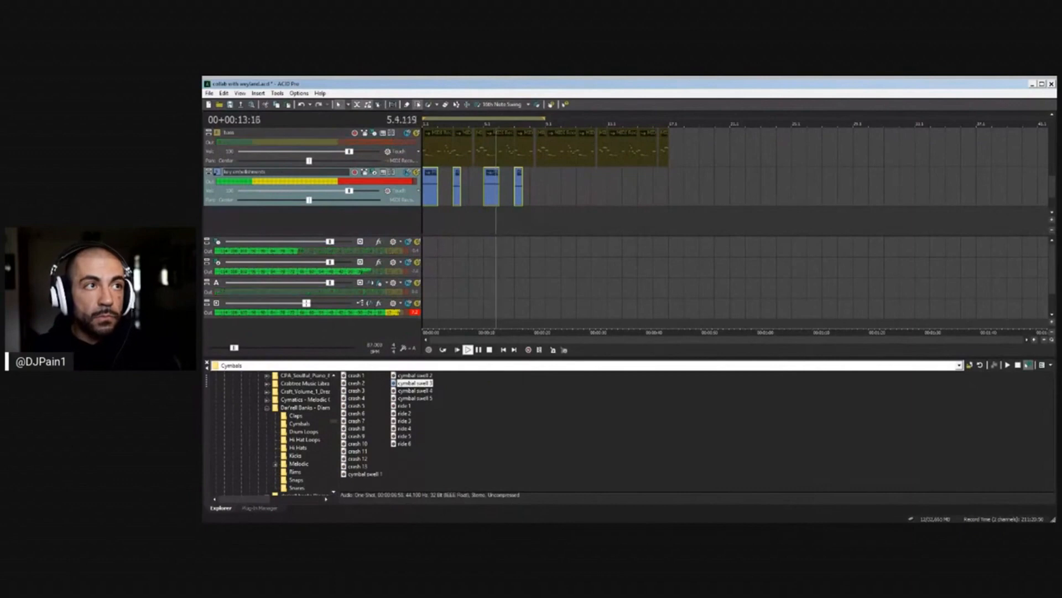
{"action": "double_click", "coordinate": [364, 88]}
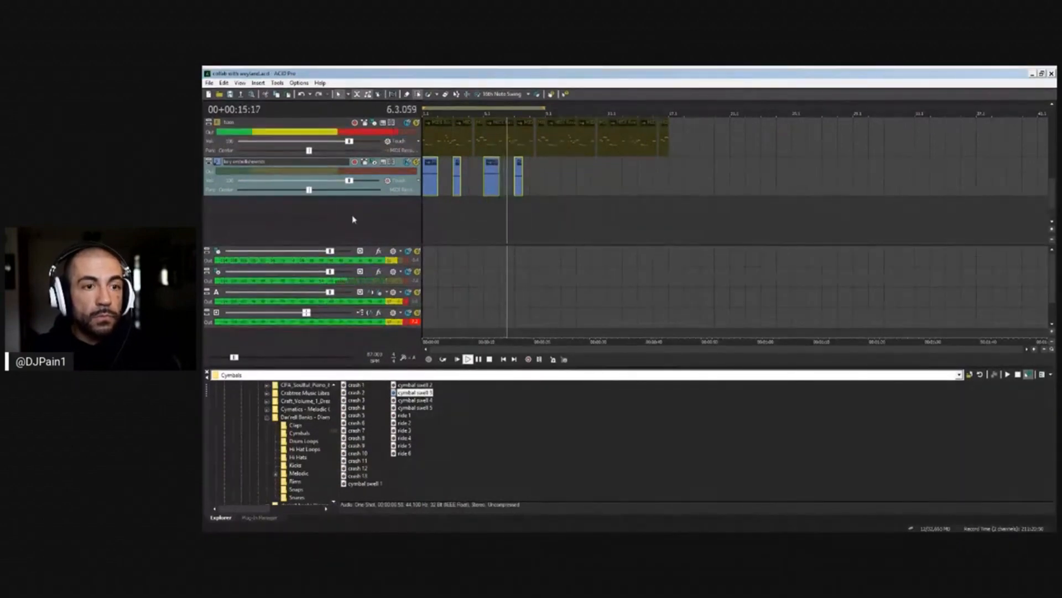
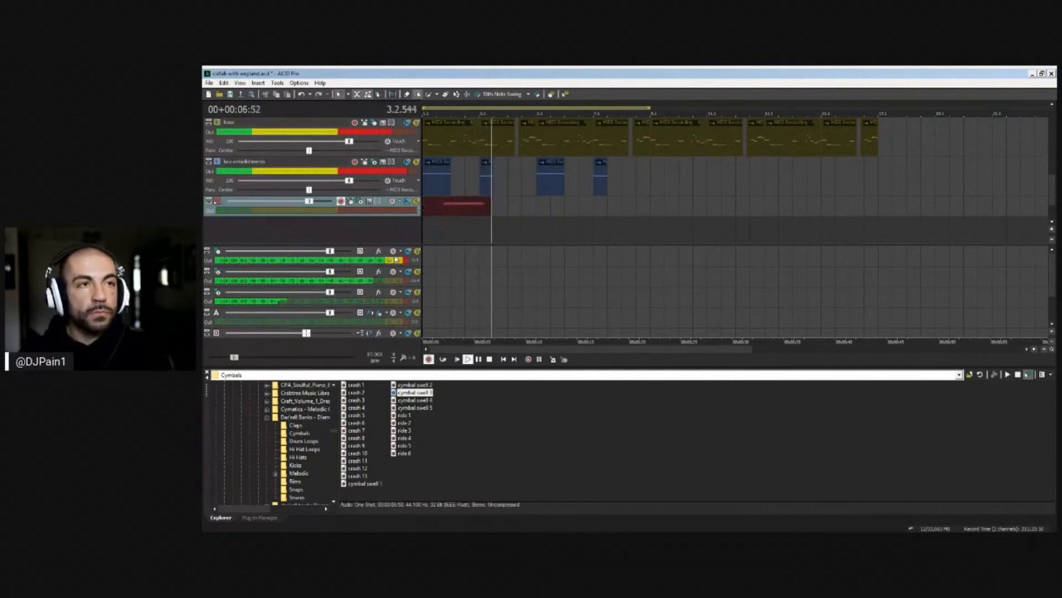
Finish recording on the third synth track and move its two clips to start at 5.1
{"action": "key", "text": "space"}
{"action": "key", "text": "space"}
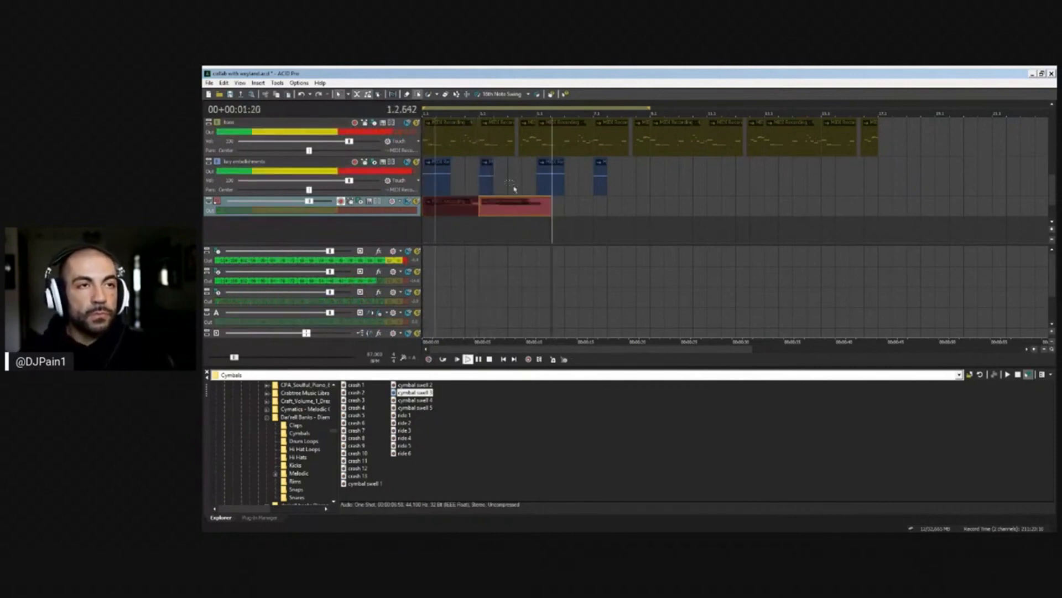
{"action": "left_click_drag", "start_coordinate": [510, 230], "coordinate": [554, 209]}
{"action": "left_click", "coordinate": [540, 228]}
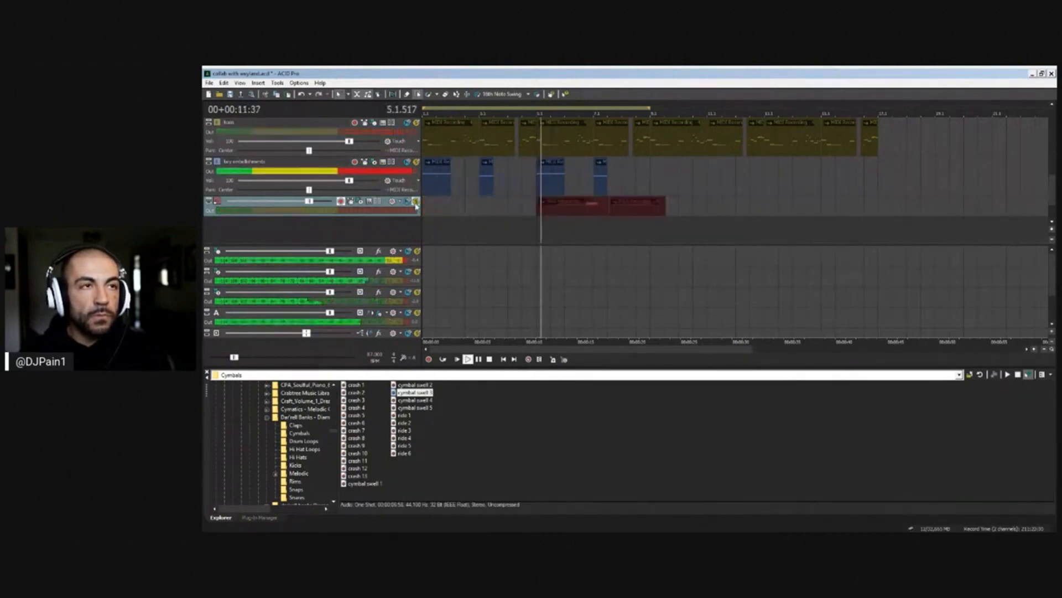
Disarm the third synth track, enlarge its row and rename it as rhodes chords
{"action": "left_click", "coordinate": [341, 201]}
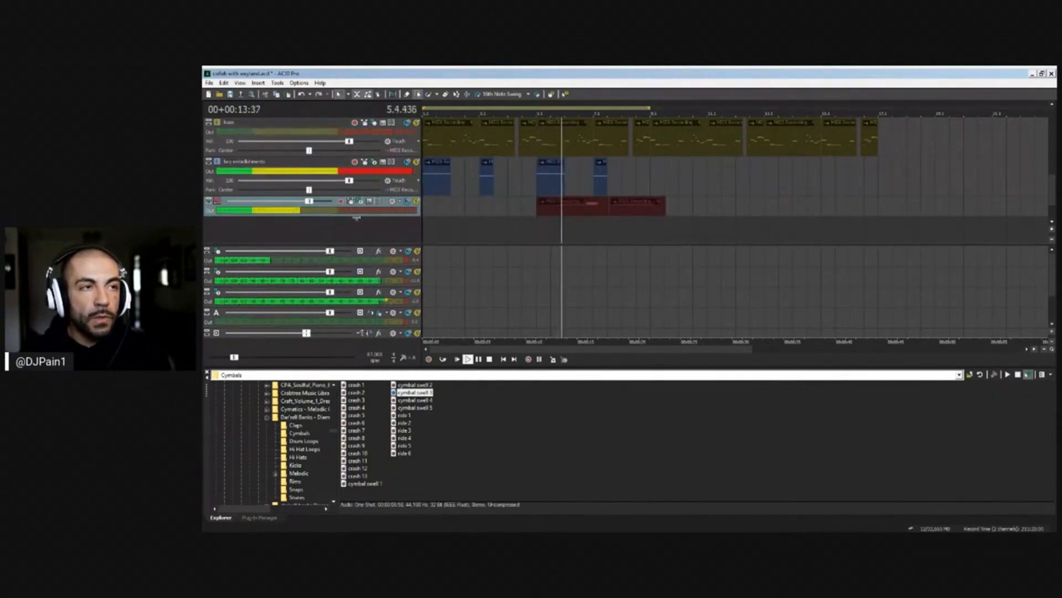
{"action": "left_click_drag", "start_coordinate": [357, 216], "coordinate": [354, 231]}
{"action": "double_click", "coordinate": [321, 203]}
{"action": "type", "text": "rhod"}
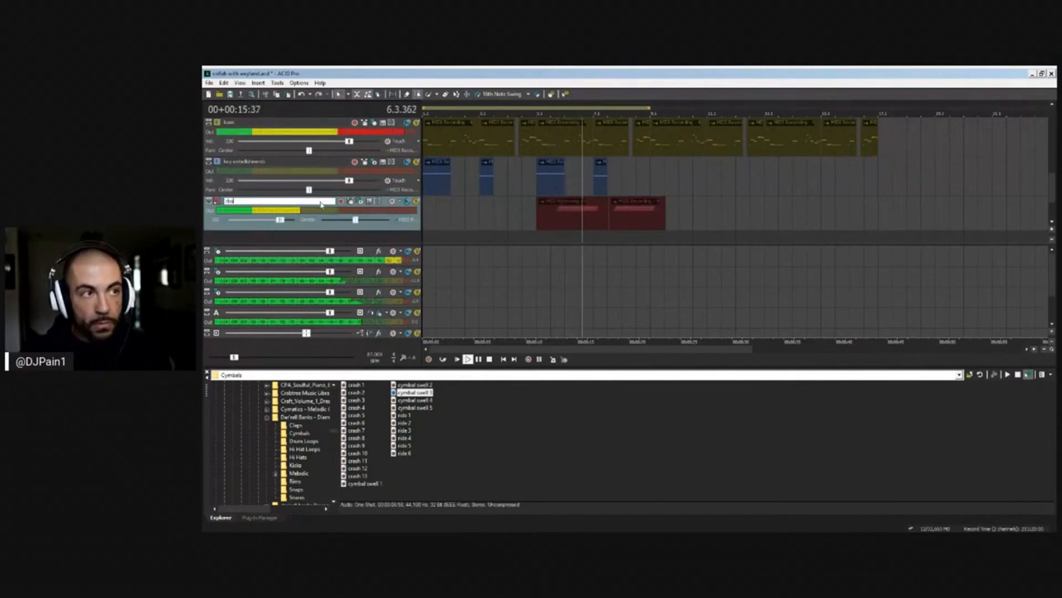
{"action": "type", "text": "es chords"}
{"action": "key", "text": "Return"}
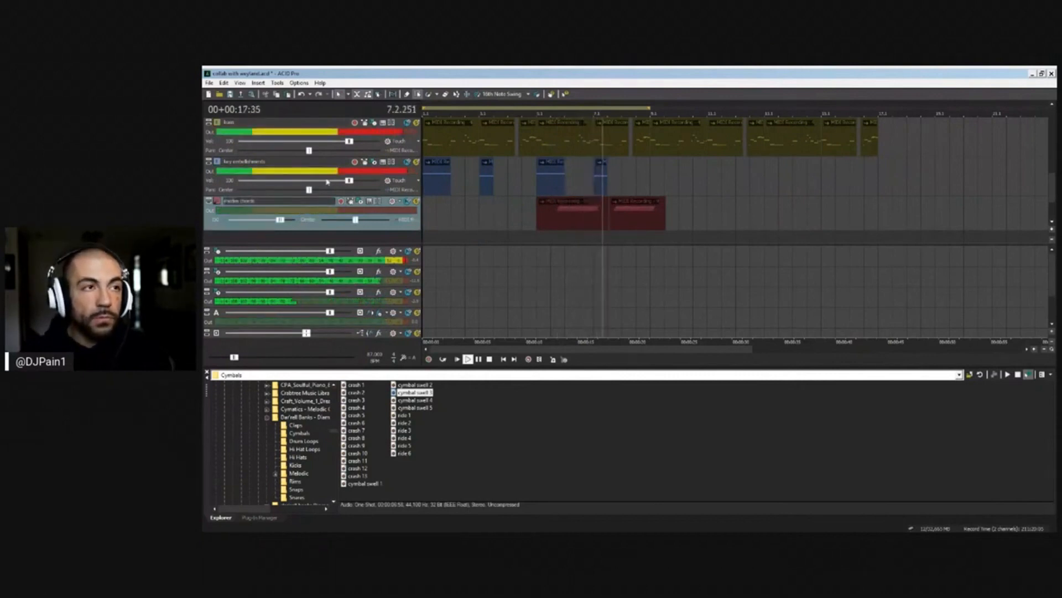
Insert a new MIDI track below rhodes chords and move the first rhodes chords clip to start at 3.1
{"action": "key", "text": "ctrl+alt+q"}
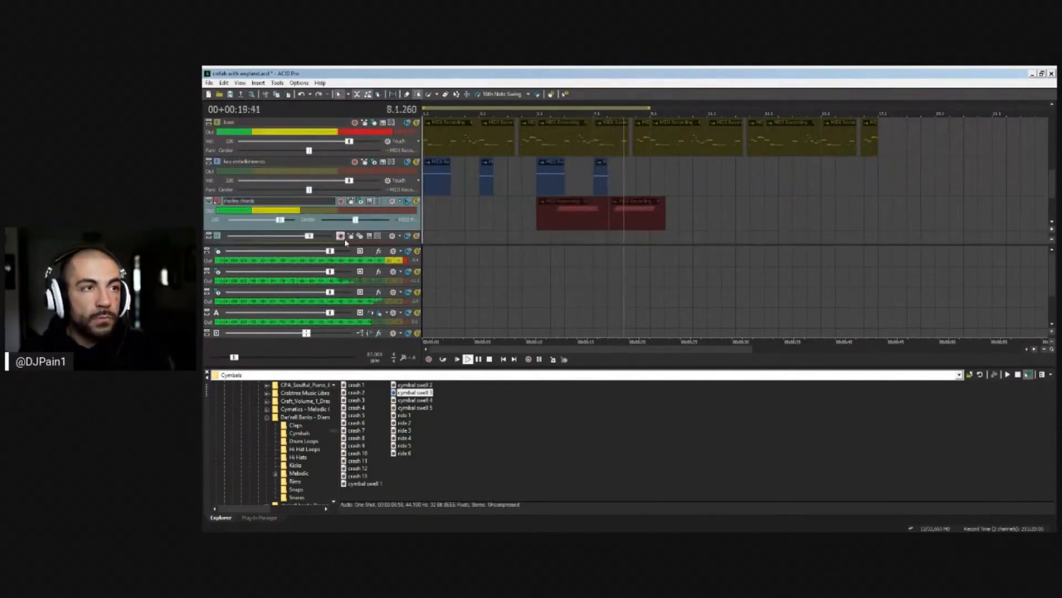
{"action": "left_click", "coordinate": [360, 236]}
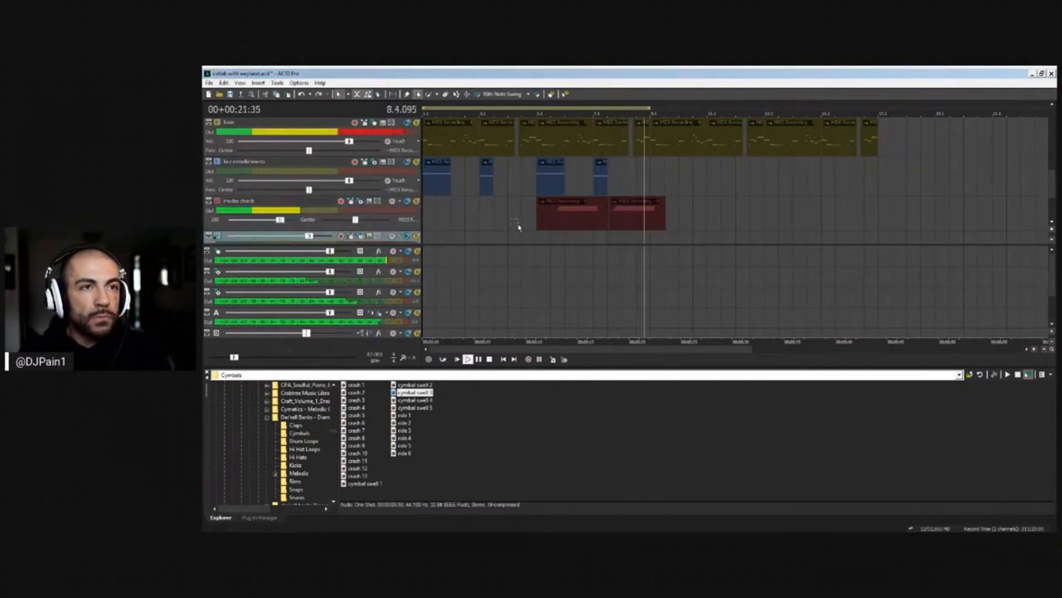
{"action": "left_click_drag", "start_coordinate": [556, 217], "coordinate": [499, 217]}
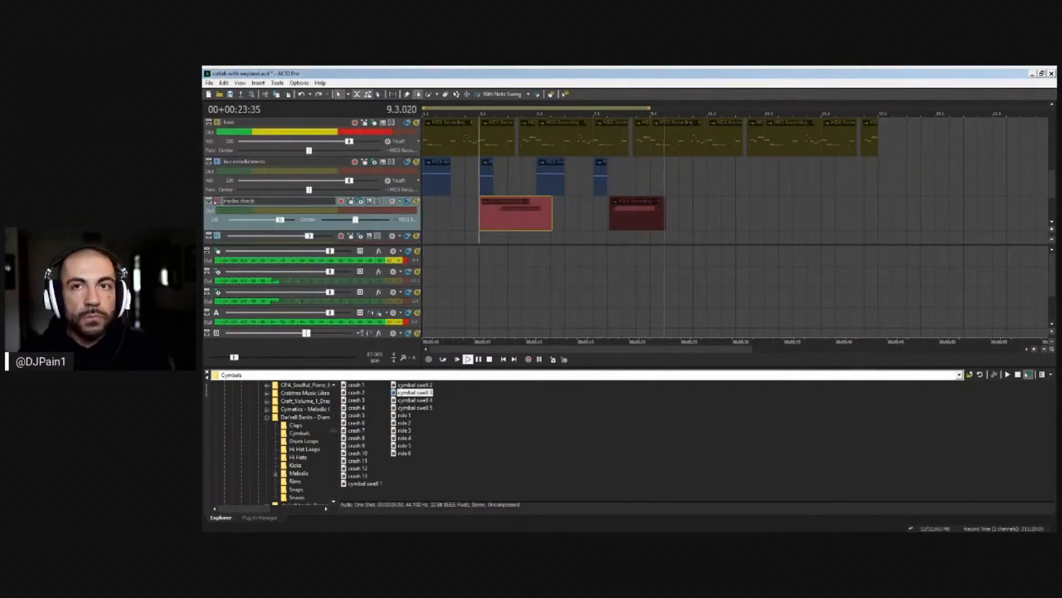
Play the beat repeatedly from 5.1 to rehearse a part for the new MIDI track
{"action": "scroll", "coordinate": [1046, 188], "scroll_direction": "down", "scroll_amount": 1}
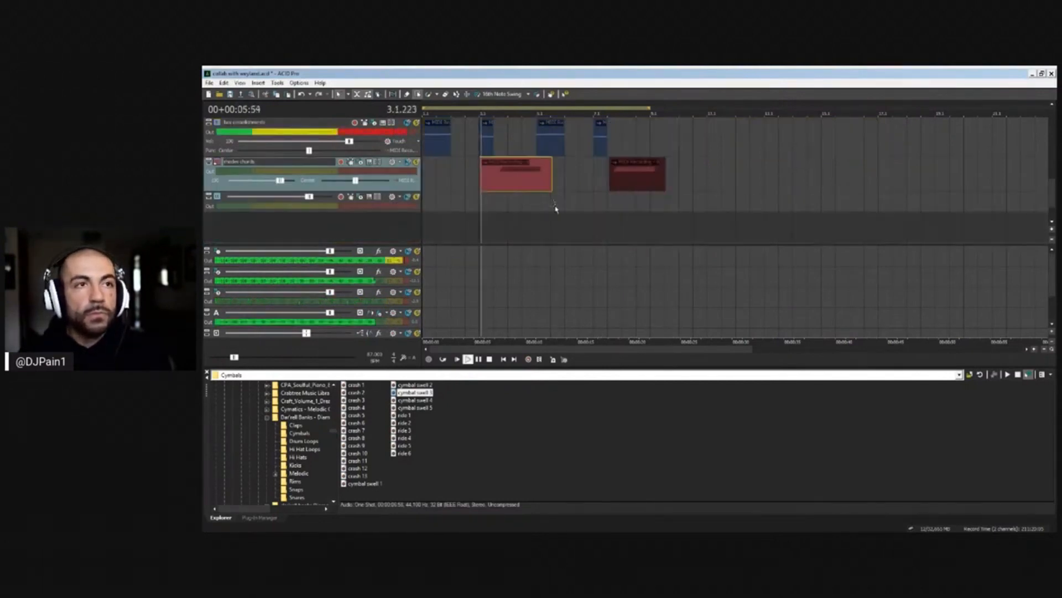
{"action": "left_click", "coordinate": [538, 208]}
{"action": "key", "text": "space"}
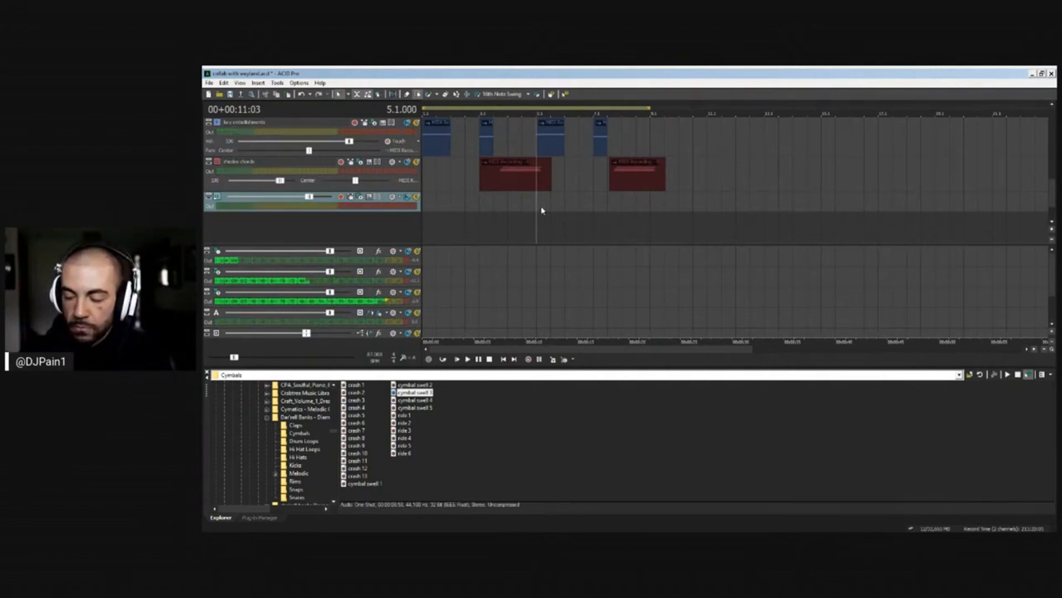
{"action": "key", "text": "space"}
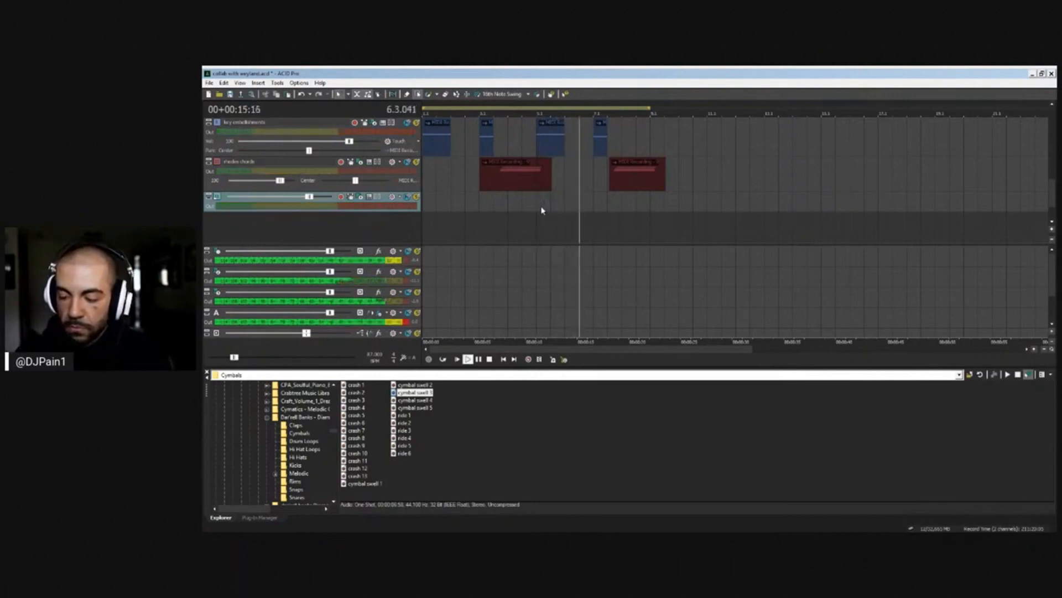
{"action": "key", "text": "space"}
{"action": "key", "text": "space"}
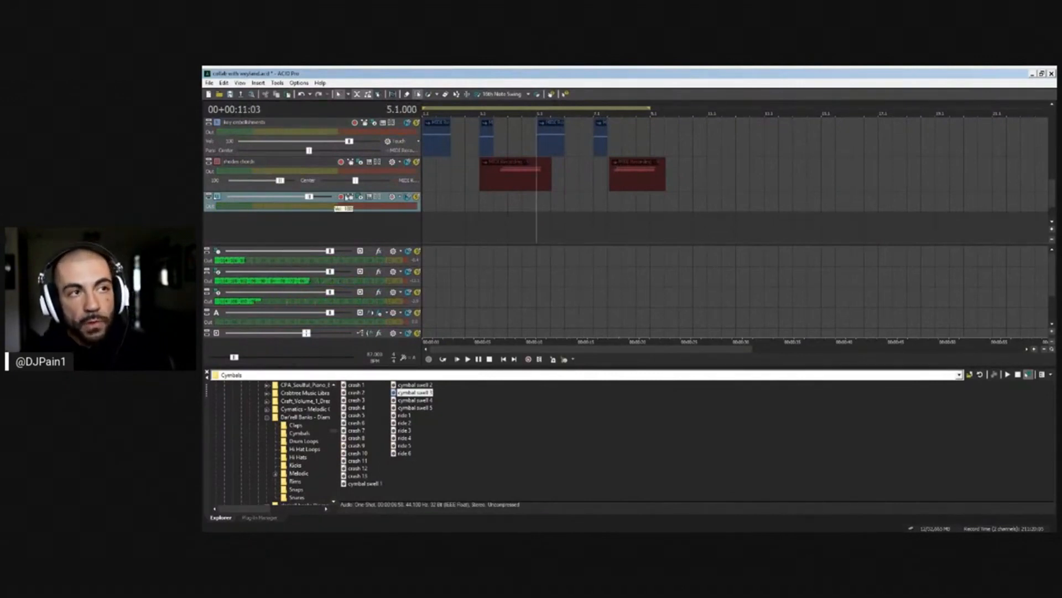
Arm the new MIDI track, record a part on it starting at 4.4 and play the recording back
{"action": "scroll", "coordinate": [567, 207], "scroll_direction": "up", "scroll_amount": 2}
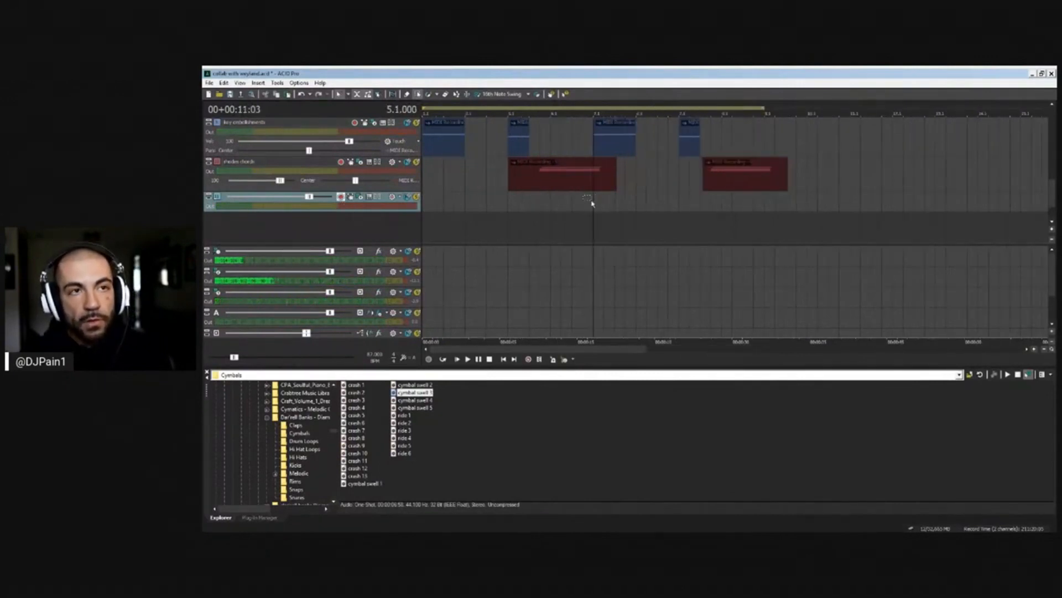
{"action": "key", "text": "space"}
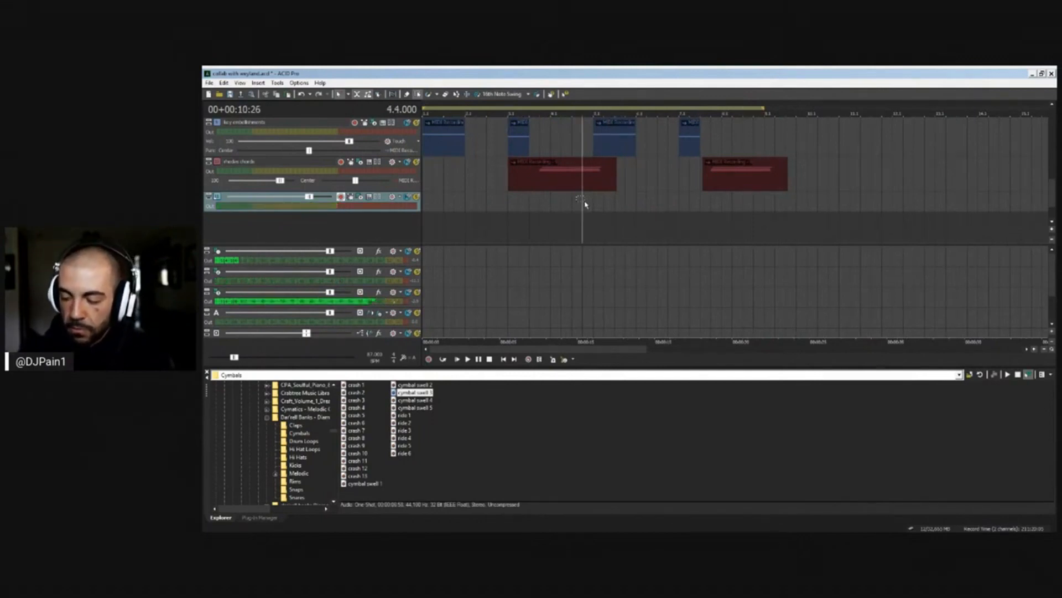
{"action": "key", "text": "ctrl+r"}
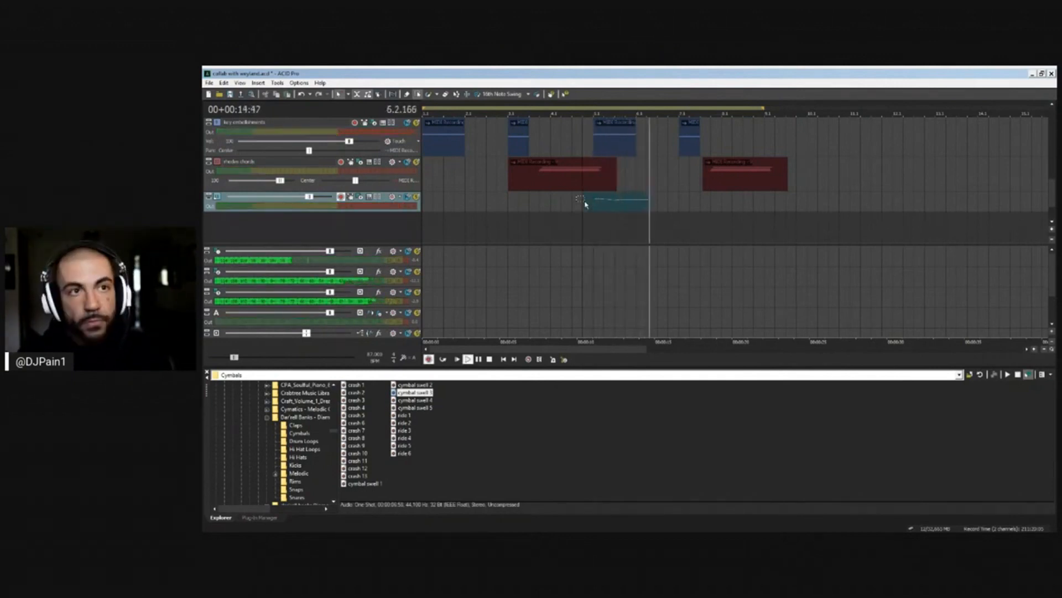
{"action": "key", "text": "space"}
{"action": "key", "text": "space"}
{"action": "scroll", "coordinate": [587, 204], "scroll_direction": "up", "scroll_amount": 3}
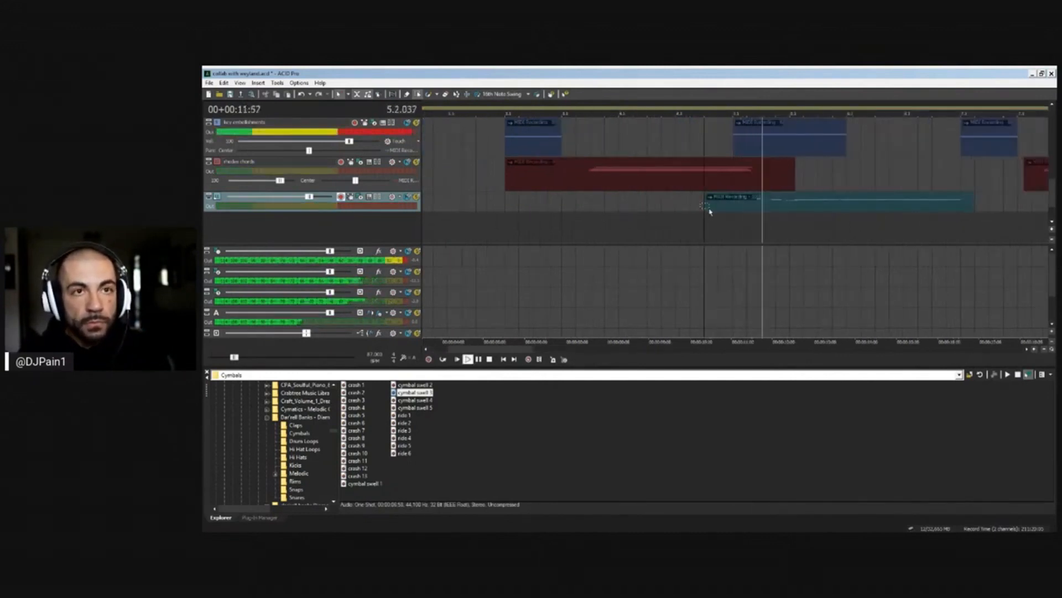
{"action": "left_click", "coordinate": [731, 204]}
{"action": "scroll", "coordinate": [731, 204], "scroll_direction": "down", "scroll_amount": 4}
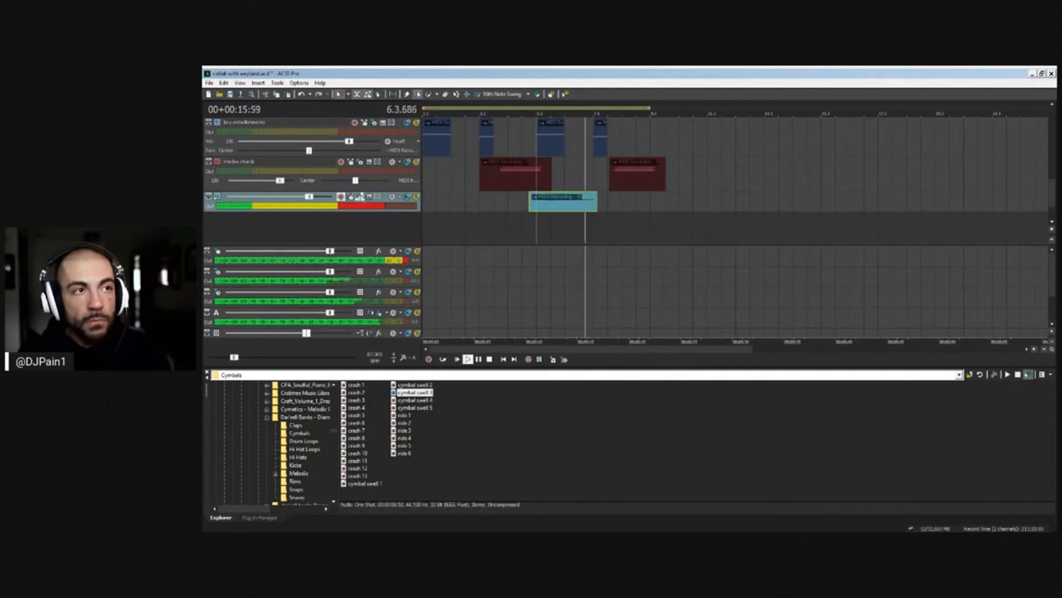
Enlarge the new MIDI track's row and rename the track as rhodes embellishments
{"action": "left_click_drag", "start_coordinate": [349, 213], "coordinate": [348, 235]}
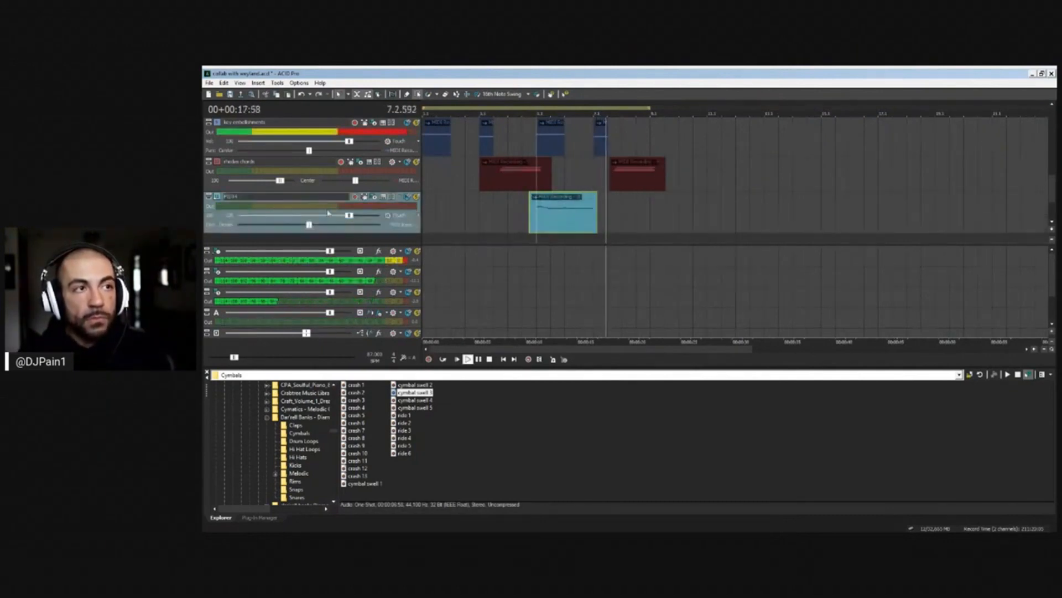
{"action": "double_click", "coordinate": [313, 199]}
{"action": "type", "text": "rhodes chord"}
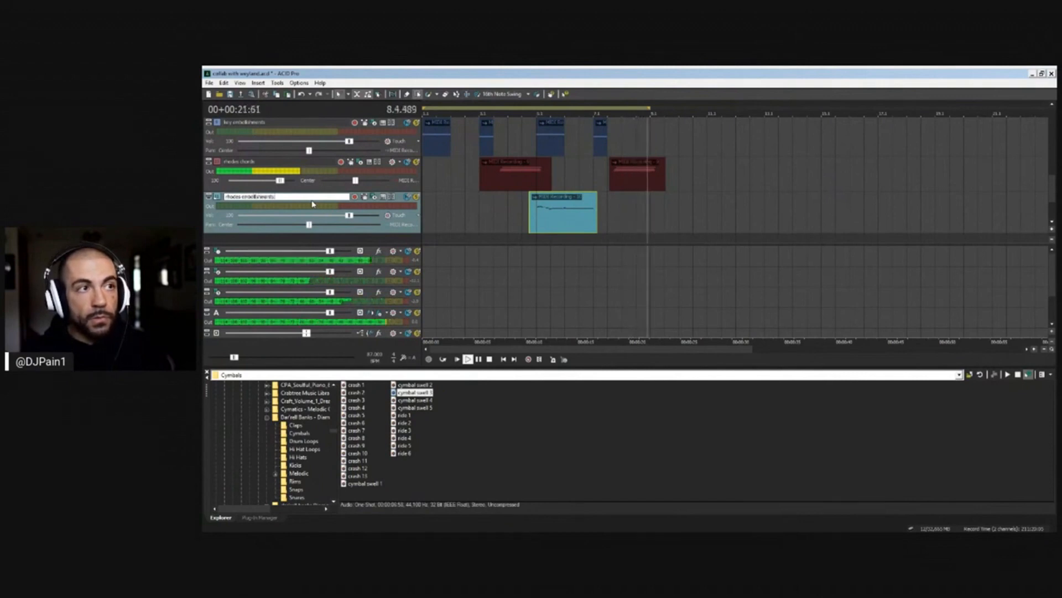
{"action": "key", "text": "Return"}
Arm the rhodes embellishments track and play the beat from 1.1 to rehearse an opening part
{"action": "left_click", "coordinate": [427, 232]}
{"action": "key", "text": "space"}
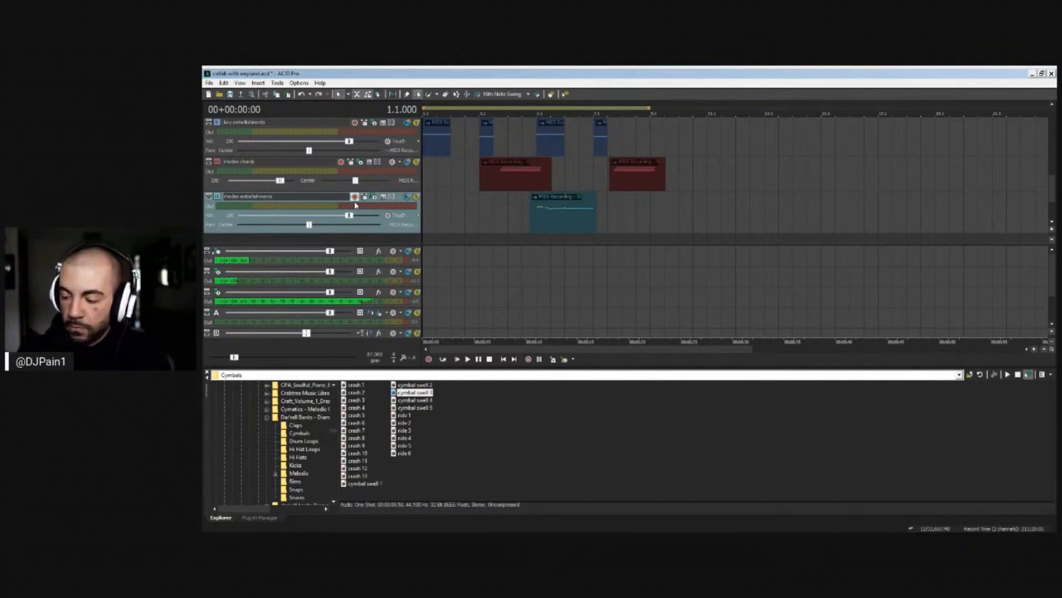
{"action": "key", "text": "space"}
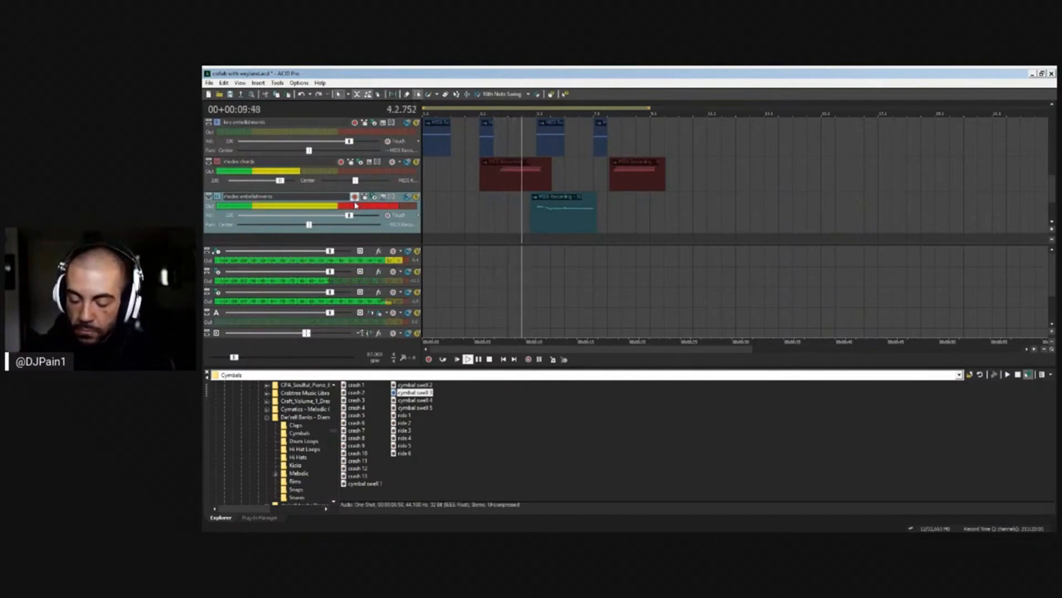
{"action": "key", "text": "space"}
{"action": "key", "text": "space"}
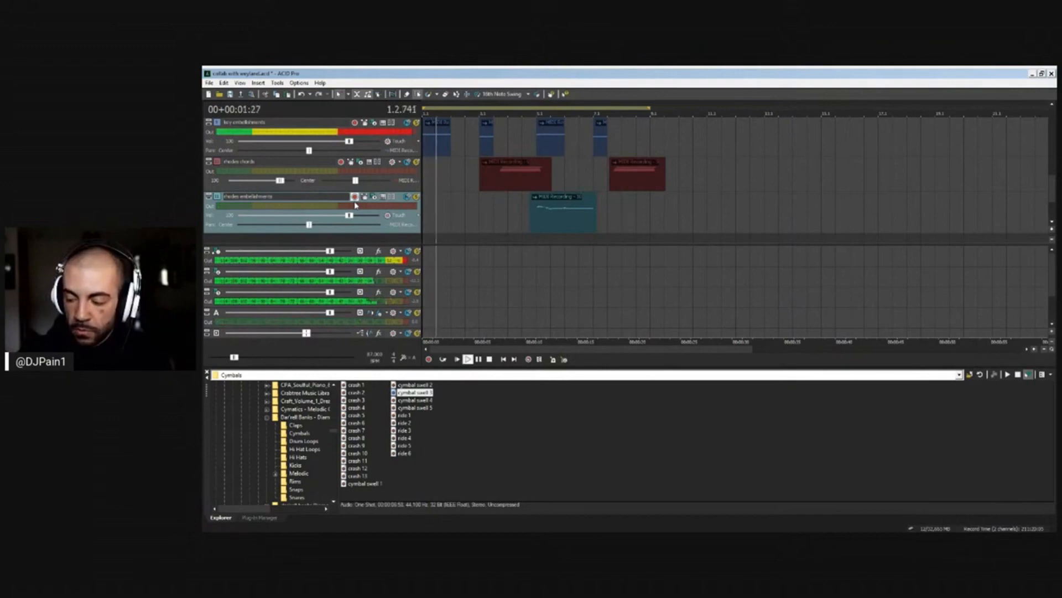
{"action": "key", "text": "space"}
Record a short part on the rhodes embellishments track from 1.1 and play it back with the beat
{"action": "key", "text": "ctrl+r"}
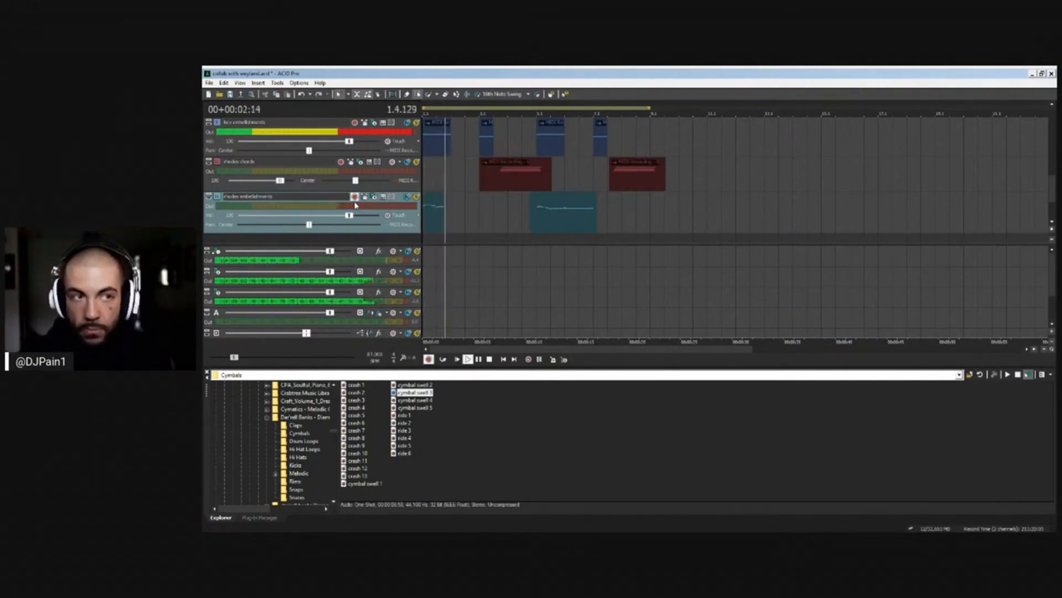
{"action": "key", "text": "space"}
{"action": "key", "text": "space"}
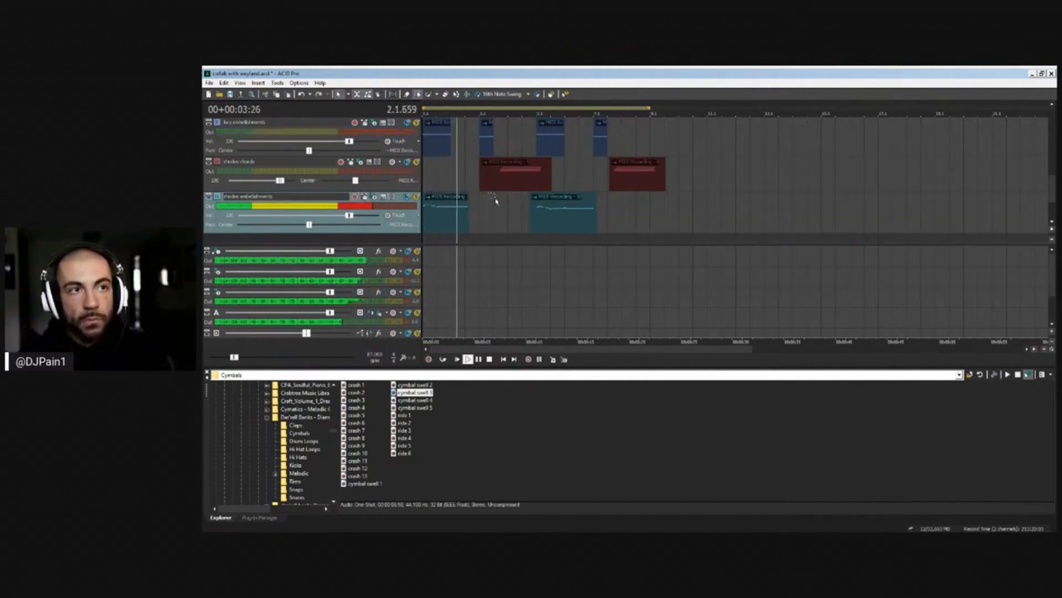
{"action": "scroll", "coordinate": [500, 207], "scroll_direction": "up", "scroll_amount": 3}
{"action": "scroll", "coordinate": [484, 186], "scroll_direction": "down", "scroll_amount": 2}
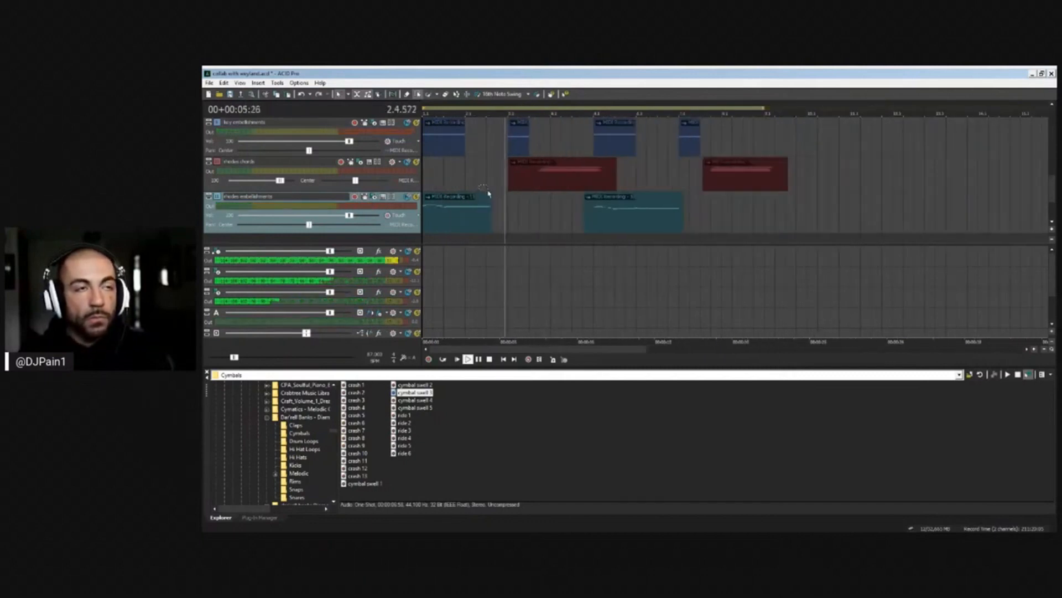
{"action": "scroll", "coordinate": [486, 193], "scroll_direction": "up", "scroll_amount": 1}
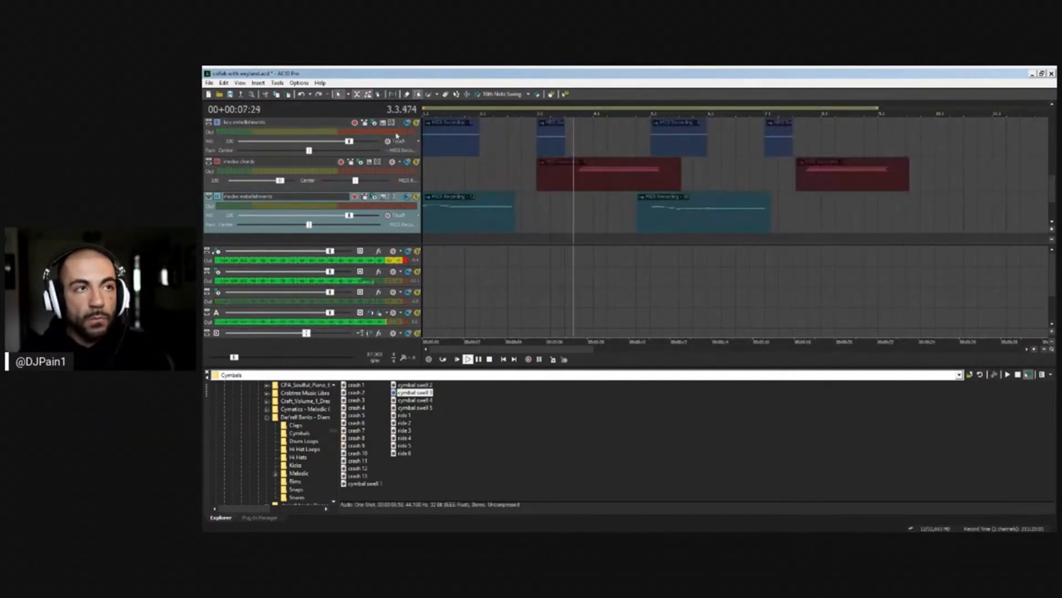
Solo the key embellishments track to hear its opening from 1.1, and turn the solo off again
{"action": "key", "text": "space"}
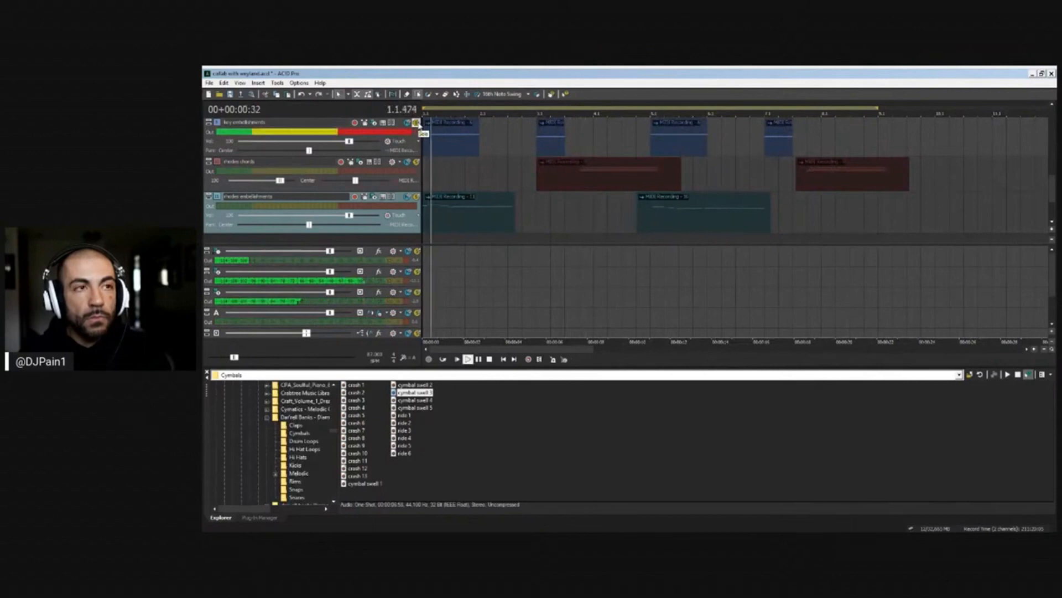
{"action": "left_click", "coordinate": [417, 123]}
{"action": "key", "text": "space"}
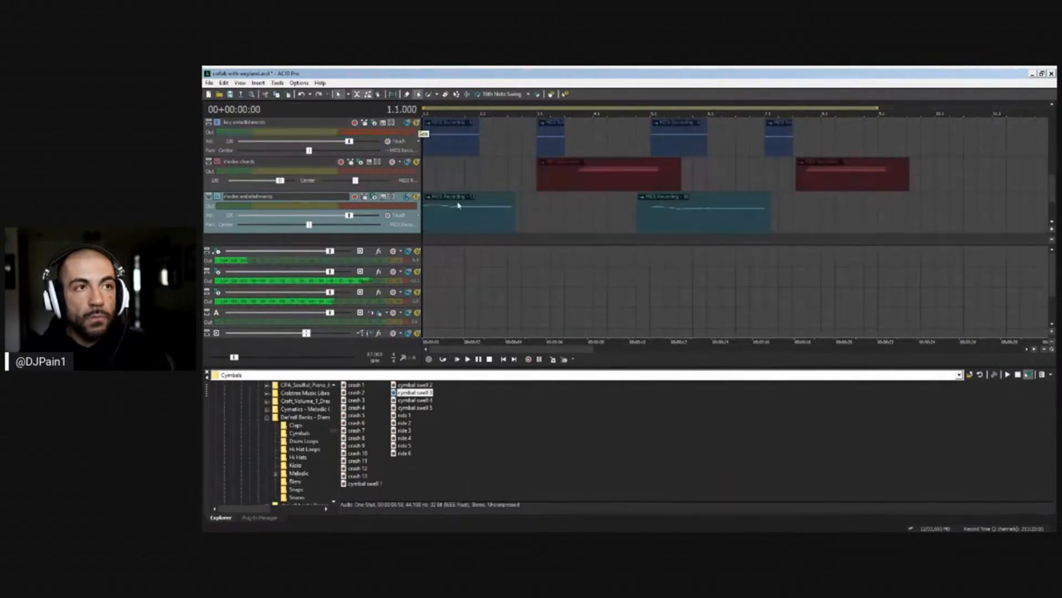
Split the first rhodes embellishments clip at about 1.3 and delete its remaining tail
{"action": "key", "text": "space"}
{"action": "left_click", "coordinate": [442, 213]}
{"action": "scroll", "coordinate": [526, 225], "scroll_direction": "up", "scroll_amount": 2}
{"action": "left_click", "coordinate": [477, 219]}
{"action": "left_click", "coordinate": [490, 219]}
{"action": "key", "text": "s"}
{"action": "key", "text": "Delete"}
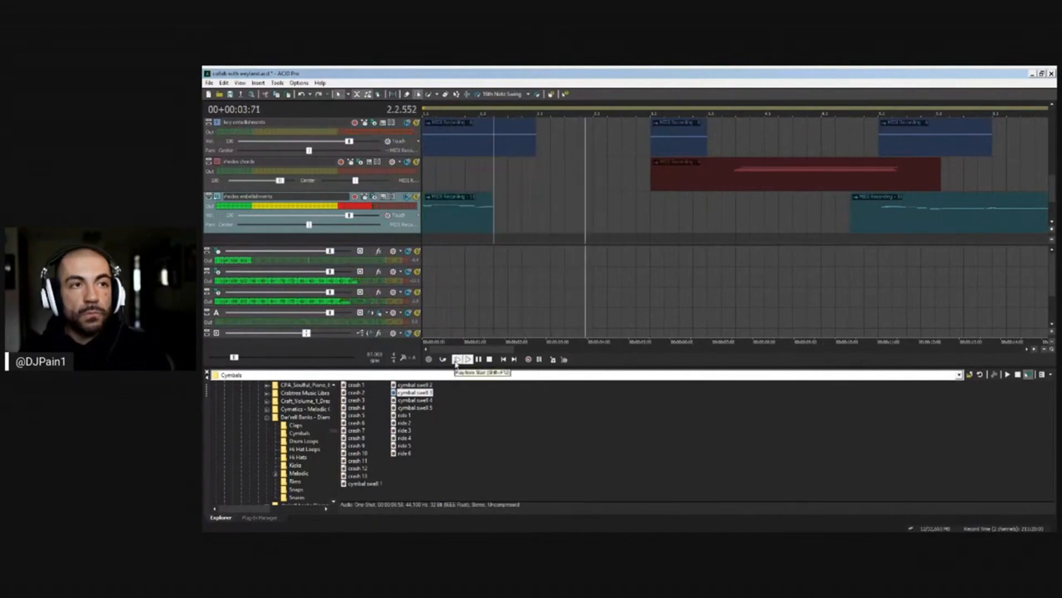
Play the trimmed opening clip, delete it from rhodes embellishments and rearm the track to rehearse from 1.1
{"action": "left_click", "coordinate": [458, 361]}
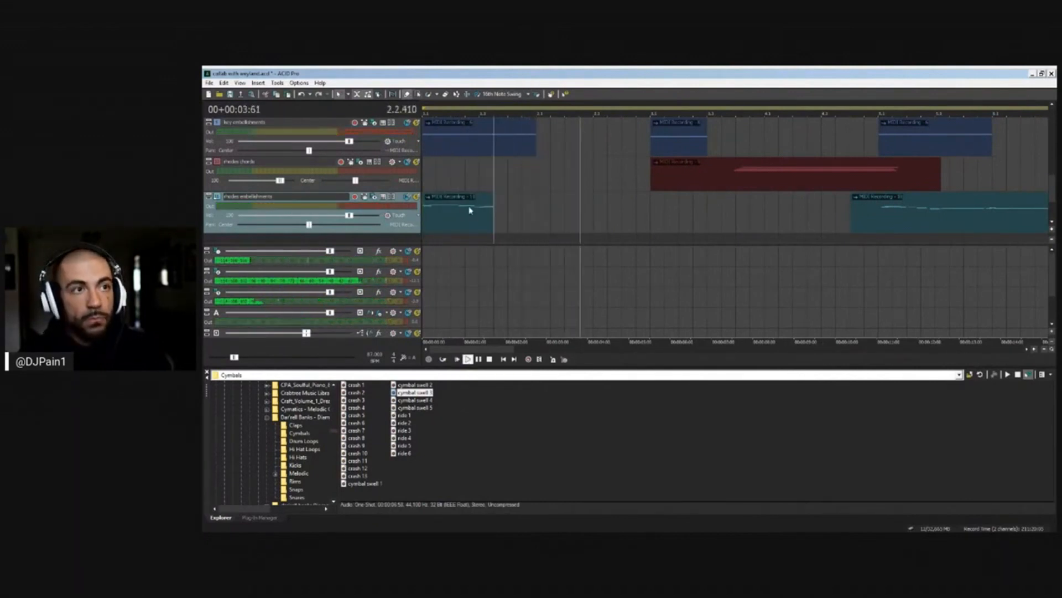
{"action": "key", "text": "space"}
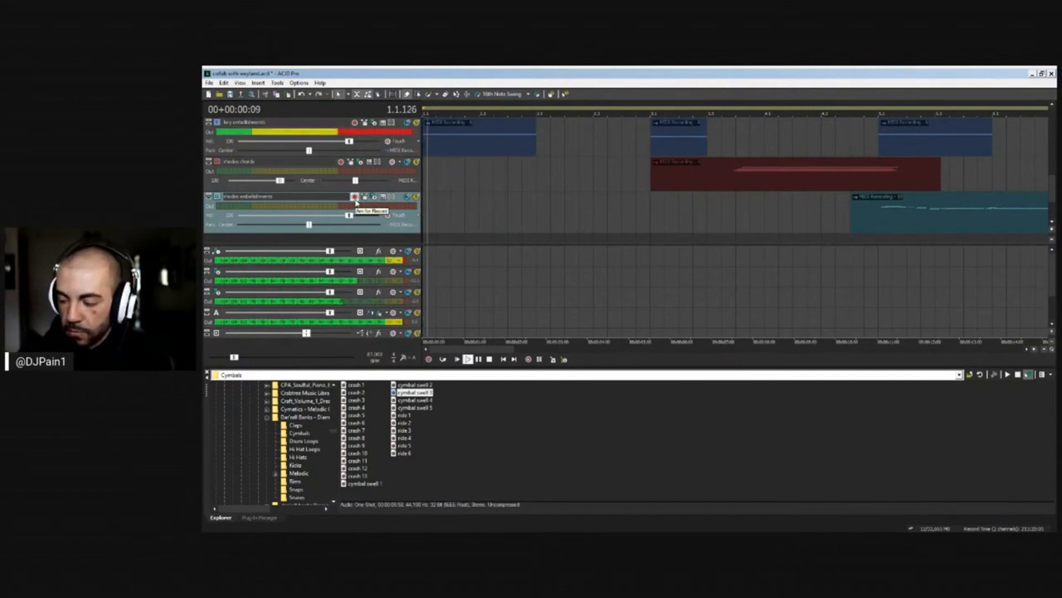
{"action": "key", "text": "space"}
{"action": "key", "text": "space"}
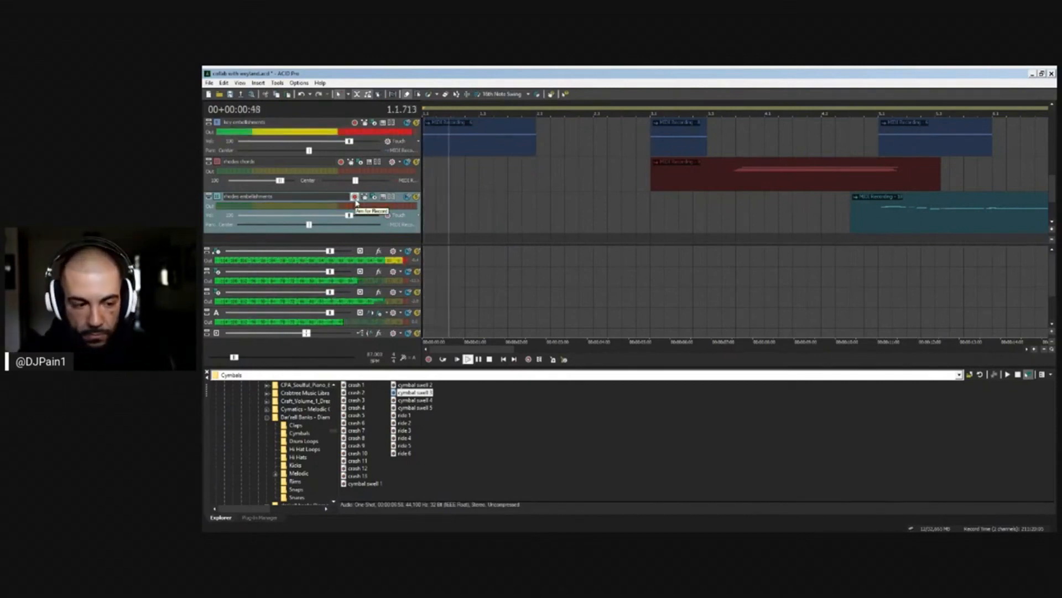
Record repeated takes of the opening part on the rhodes embellishments track, each from 1.1 over the previous one
{"action": "key", "text": "ctrl+r"}
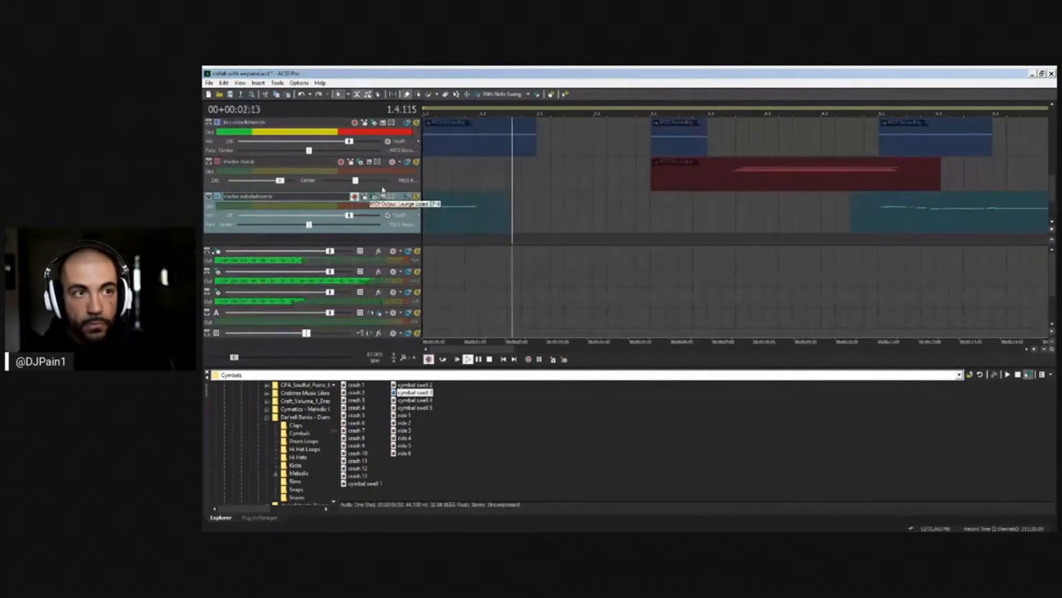
{"action": "key", "text": "space"}
{"action": "key", "text": "ctrl+r"}
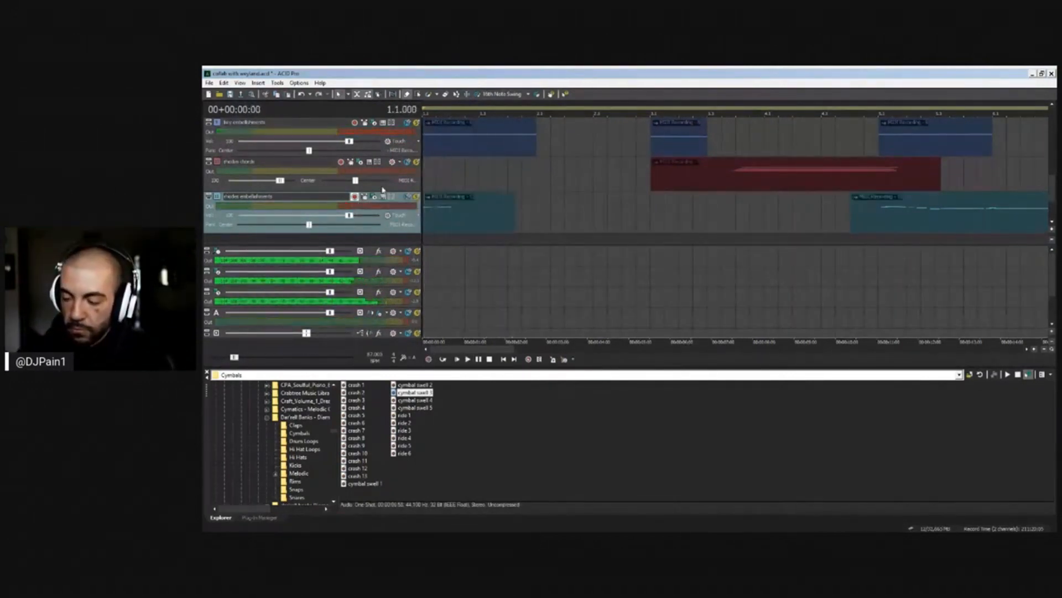
{"action": "key", "text": "space"}
{"action": "key", "text": "ctrl+r"}
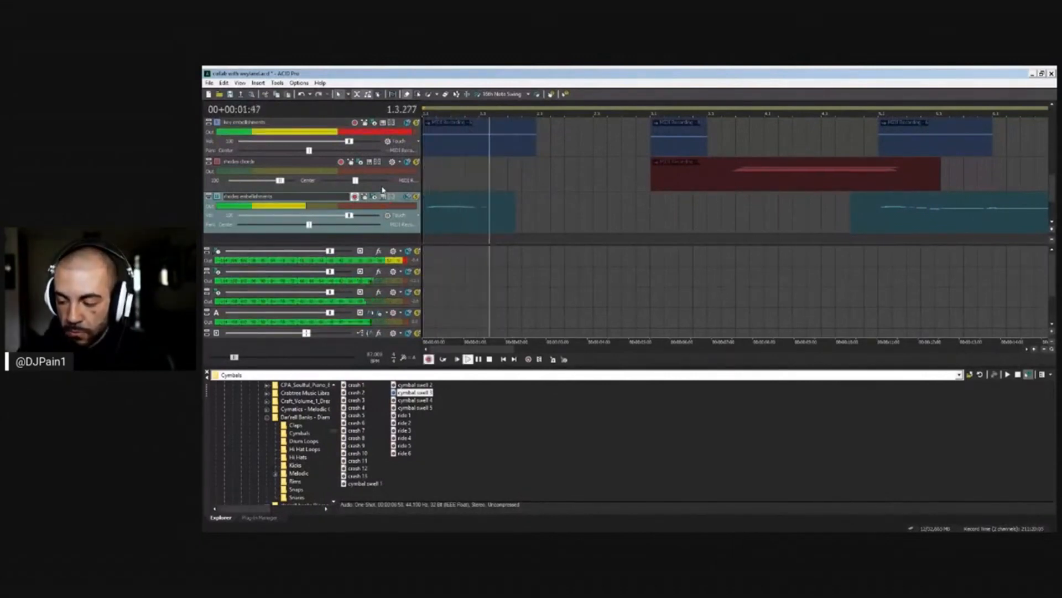
{"action": "key", "text": "space"}
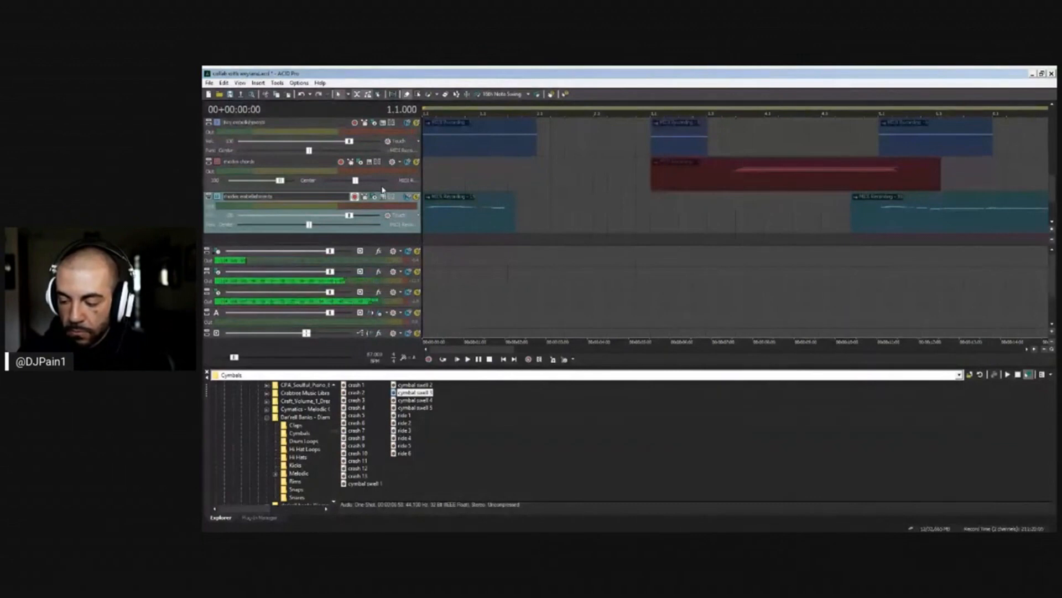
{"action": "key", "text": "ctrl+r"}
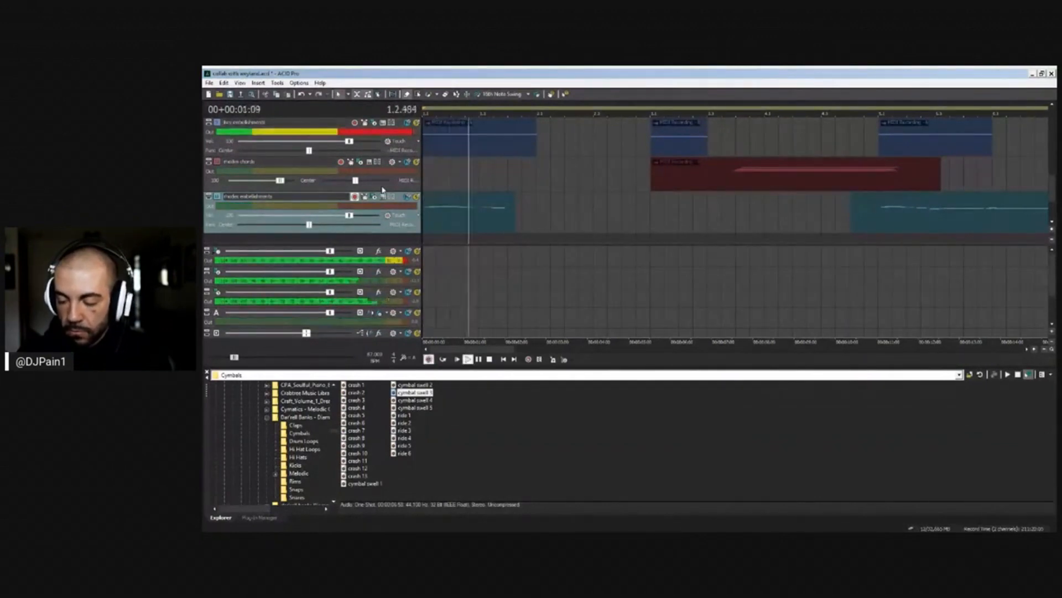
{"action": "key", "text": "space"}
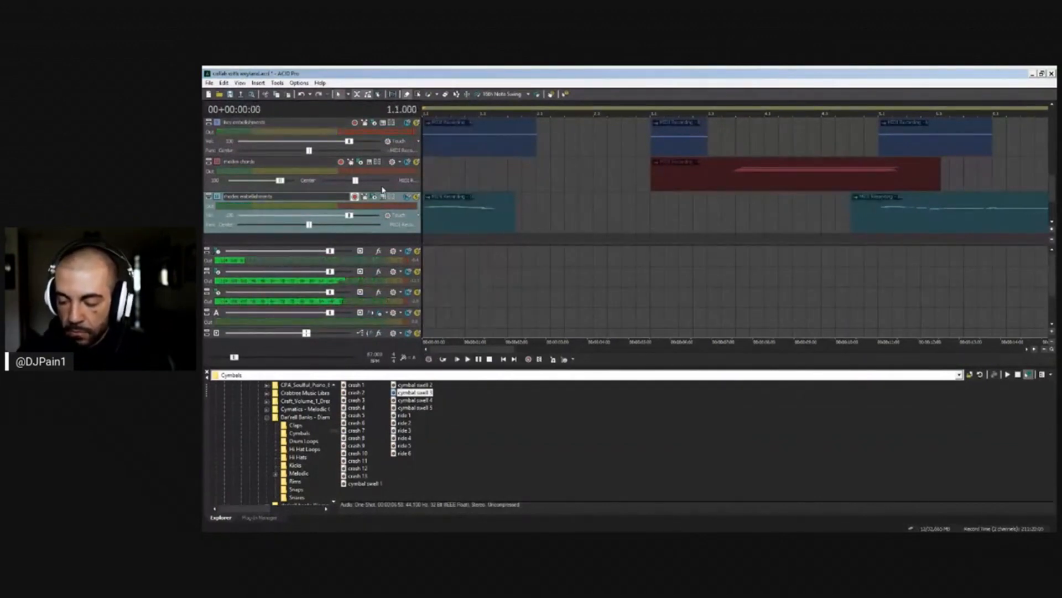
{"action": "key", "text": "ctrl+r"}
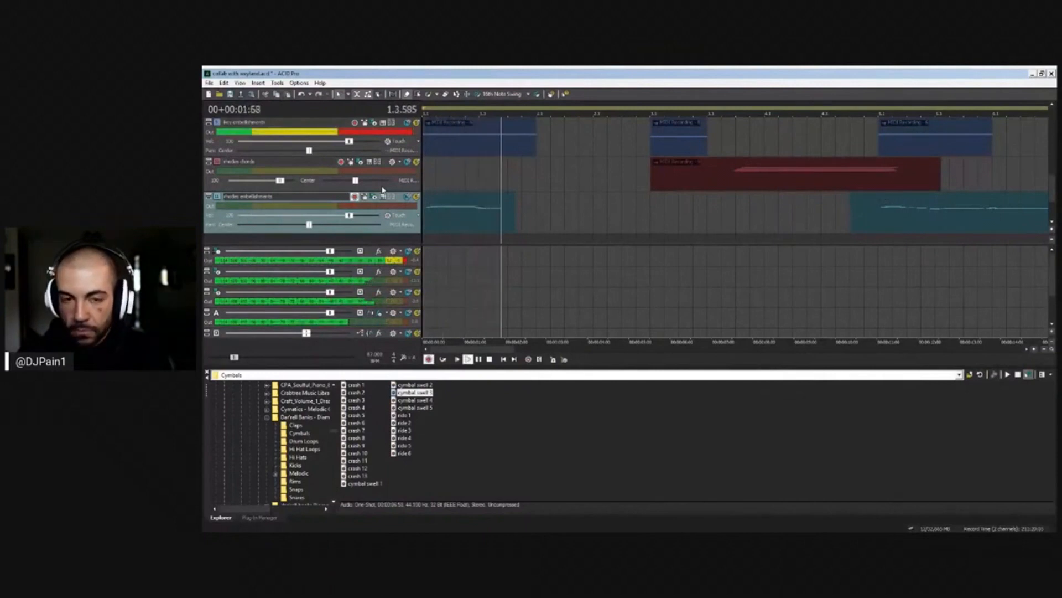
{"action": "key", "text": "space"}
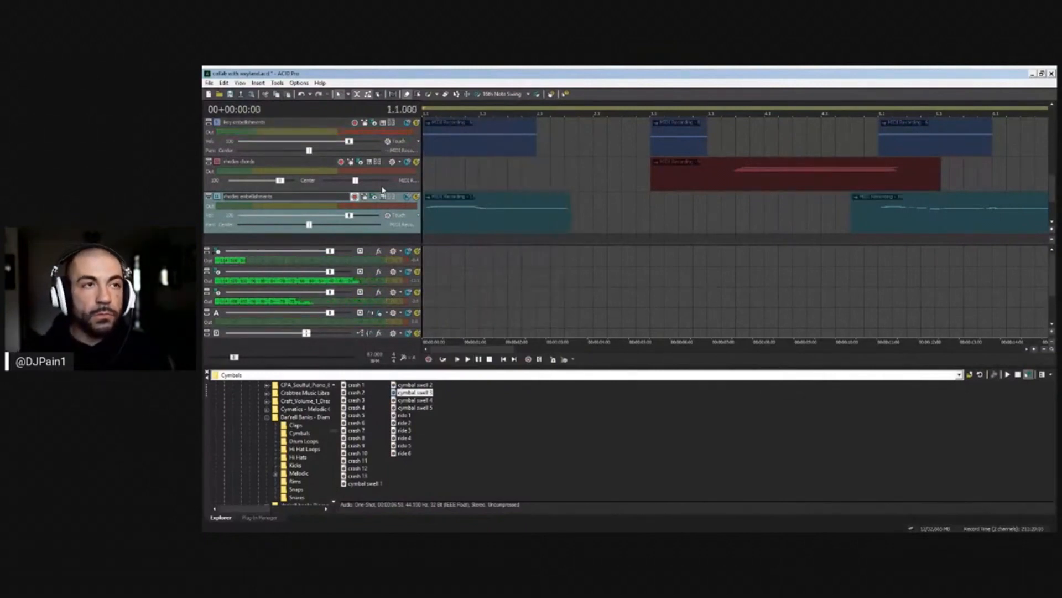
Play the full arrangement from 1.1 to about 9.1 and disarm the rhodes embellishments track from recording
{"action": "key", "text": "ctrl+r"}
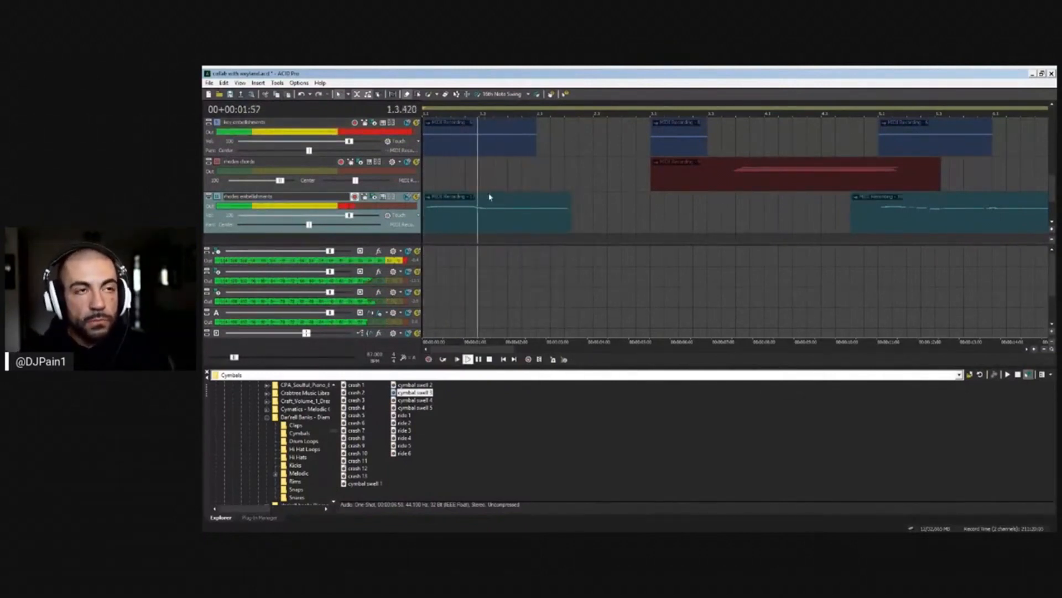
{"action": "scroll", "coordinate": [532, 189], "scroll_direction": "down", "scroll_amount": 3}
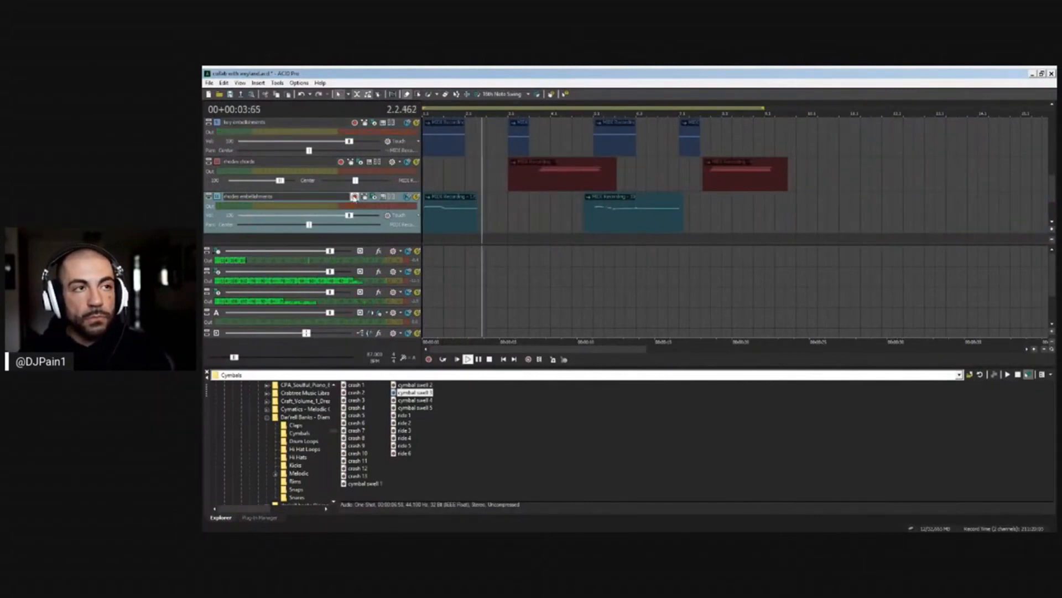
{"action": "scroll", "coordinate": [496, 188], "scroll_direction": "down", "scroll_amount": 2}
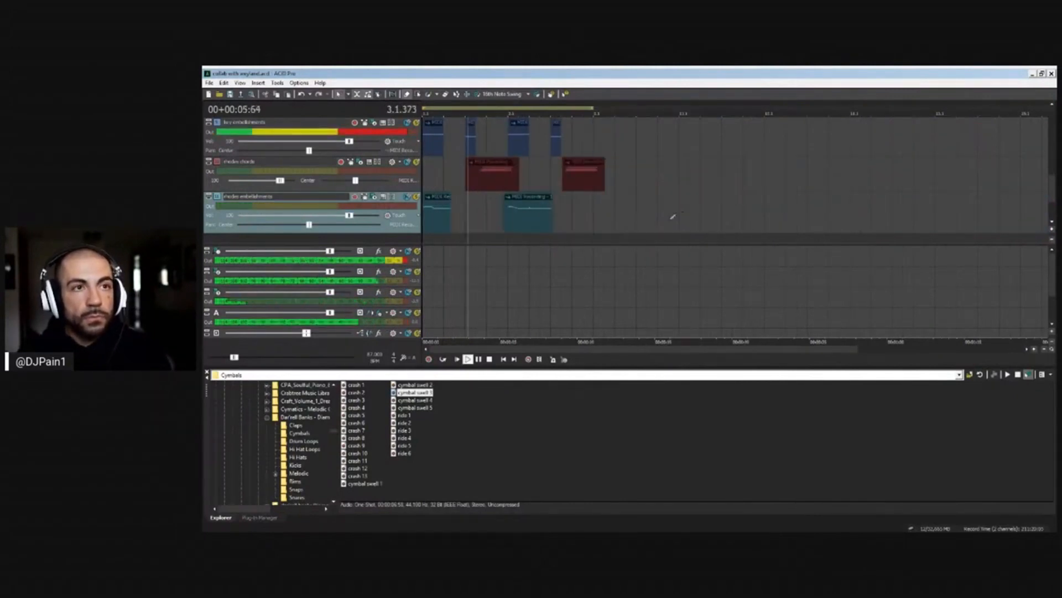
{"action": "mouse_move", "coordinate": [1051, 198]}
{"action": "left_mouse_down"}
{"action": "mouse_move", "coordinate": [1051, 137]}
{"action": "mouse_move", "coordinate": [1043, 204]}
{"action": "left_mouse_up"}
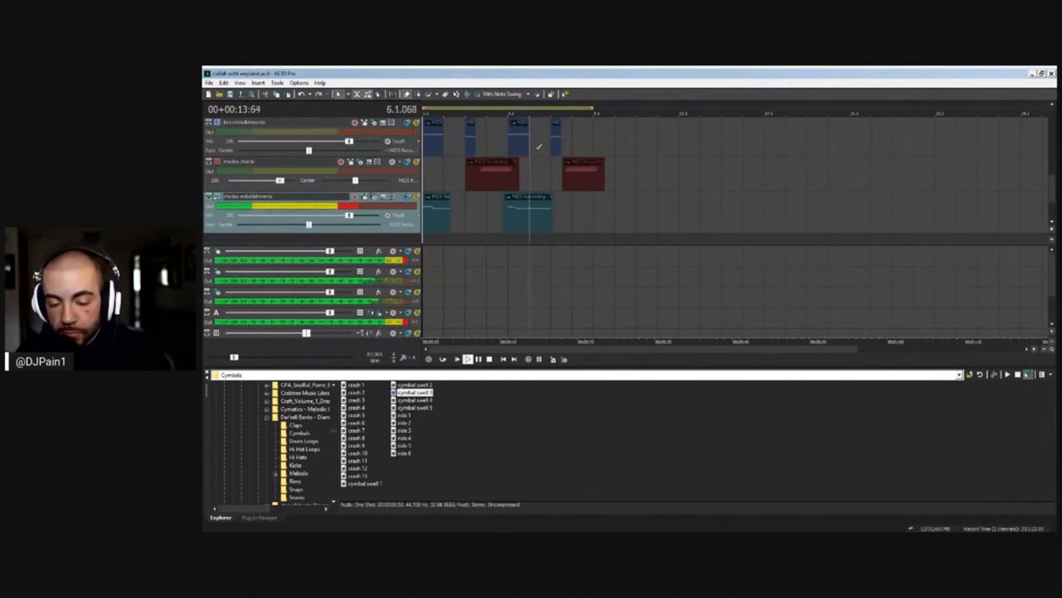
{"action": "key", "text": "space"}
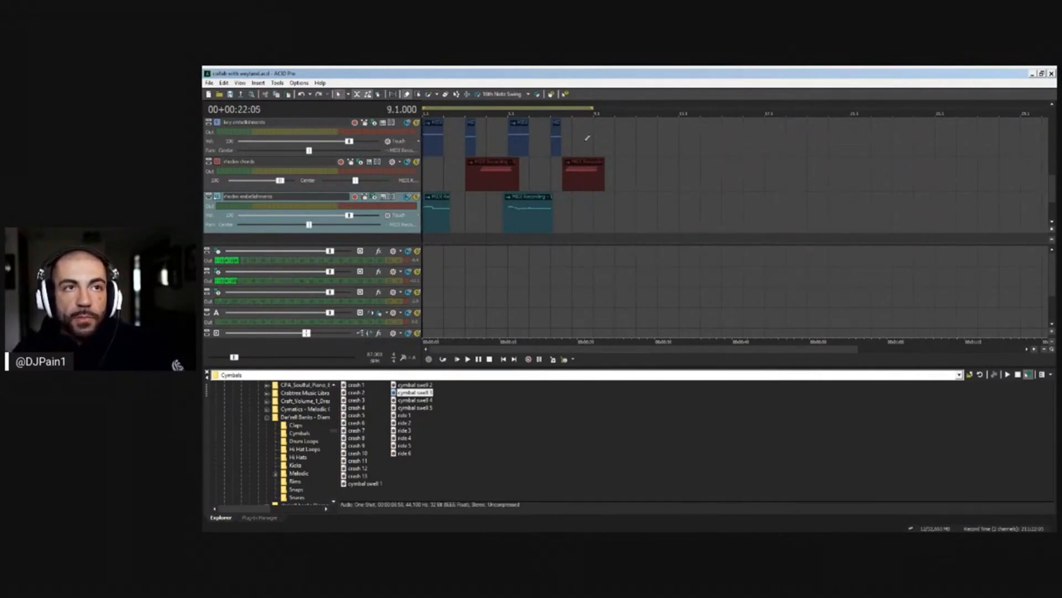
Save the finished collab project under its existing file name
{"action": "left_click", "coordinate": [508, 154]}
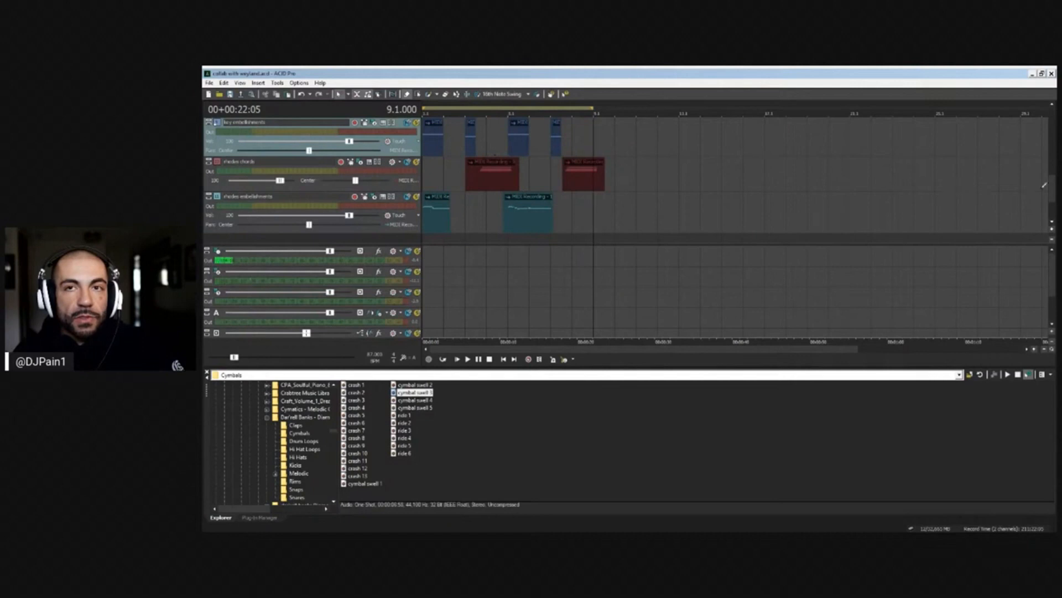
{"action": "scroll", "coordinate": [1028, 185], "scroll_direction": "up", "scroll_amount": 5}
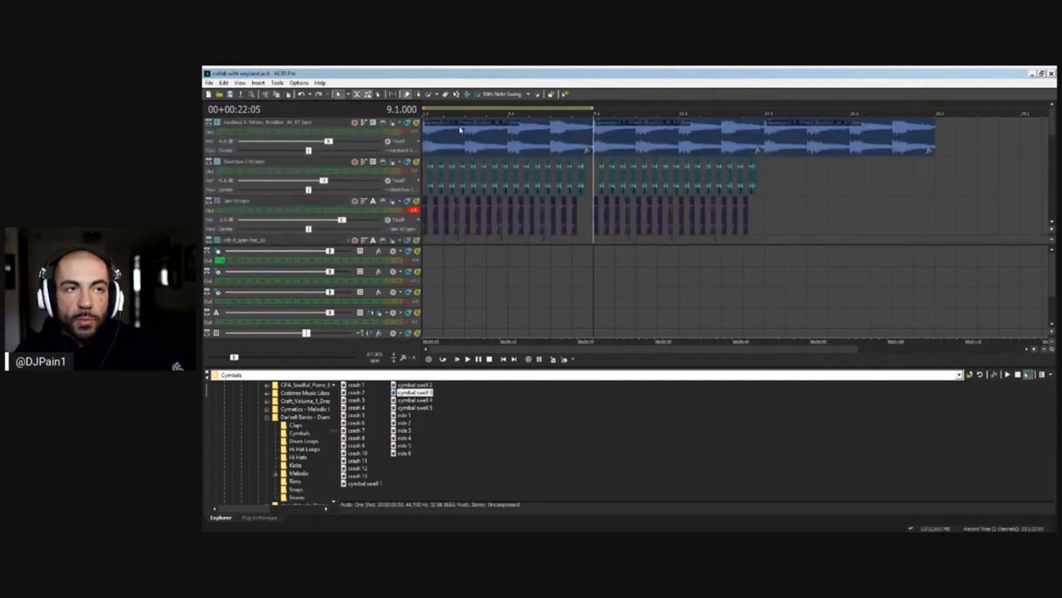
{"action": "left_click", "coordinate": [210, 83]}
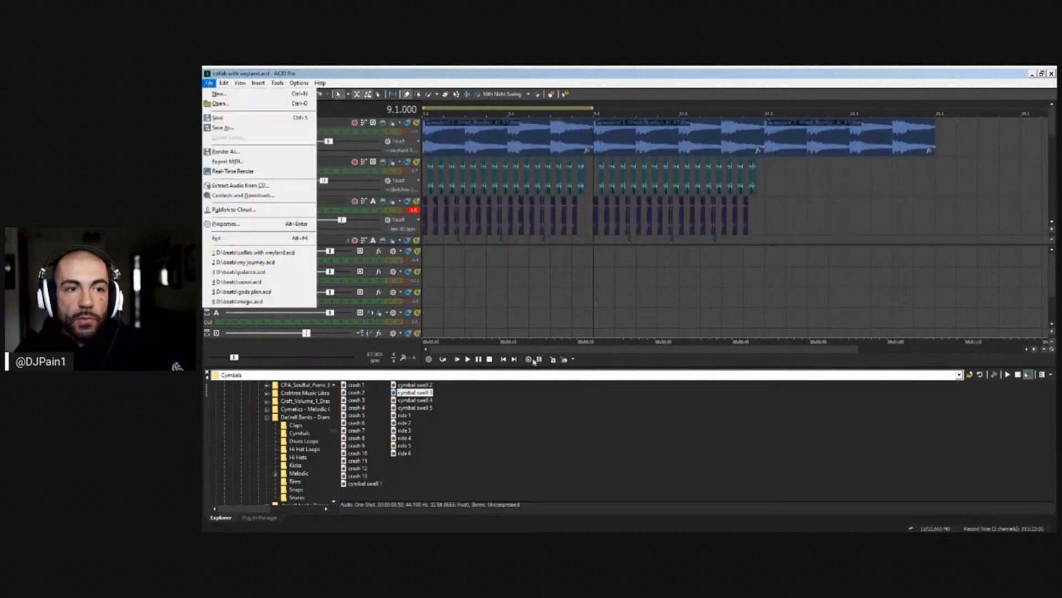
{"action": "left_click", "coordinate": [239, 118]}
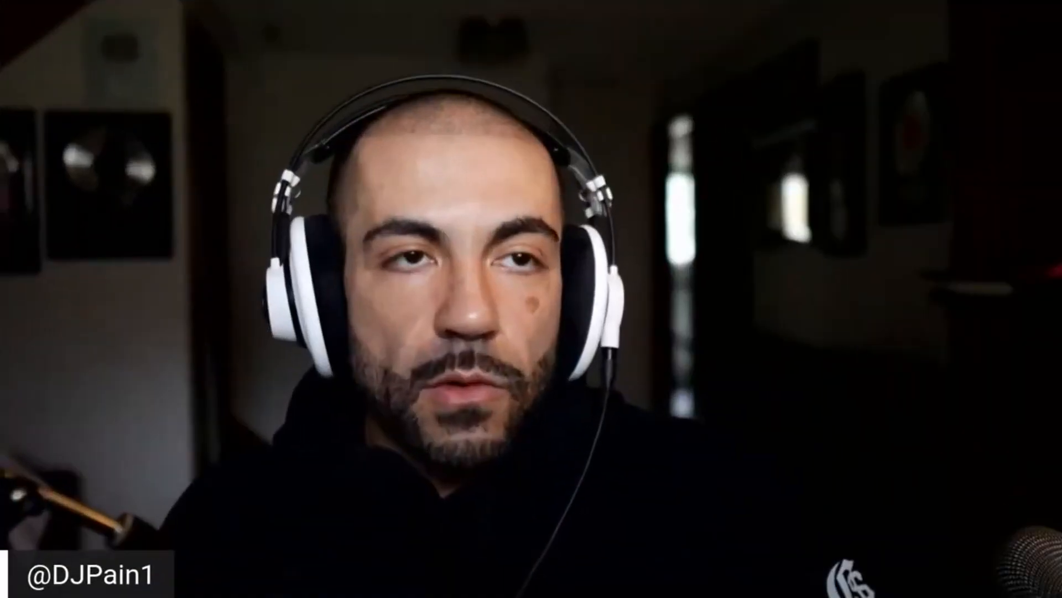
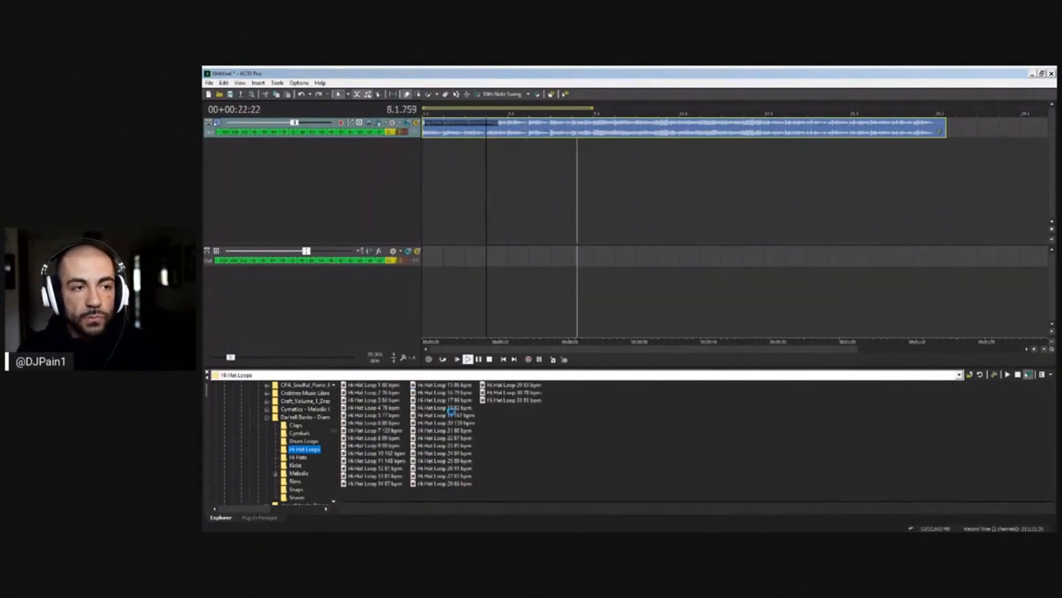
Audition Hi Hat Loops 19, 17, 18, 29 and 31 against the playing sample in the untitled project
{"action": "left_click", "coordinate": [452, 415]}
{"action": "left_click", "coordinate": [447, 400]}
{"action": "left_click", "coordinate": [447, 407]}
{"action": "left_click", "coordinate": [534, 385]}
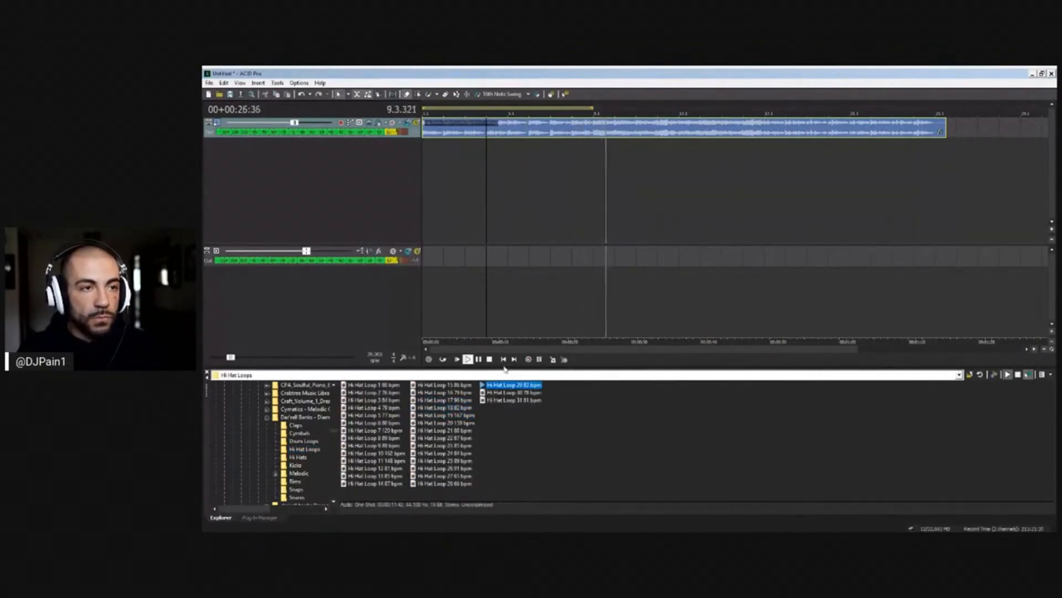
{"action": "left_click", "coordinate": [542, 400]}
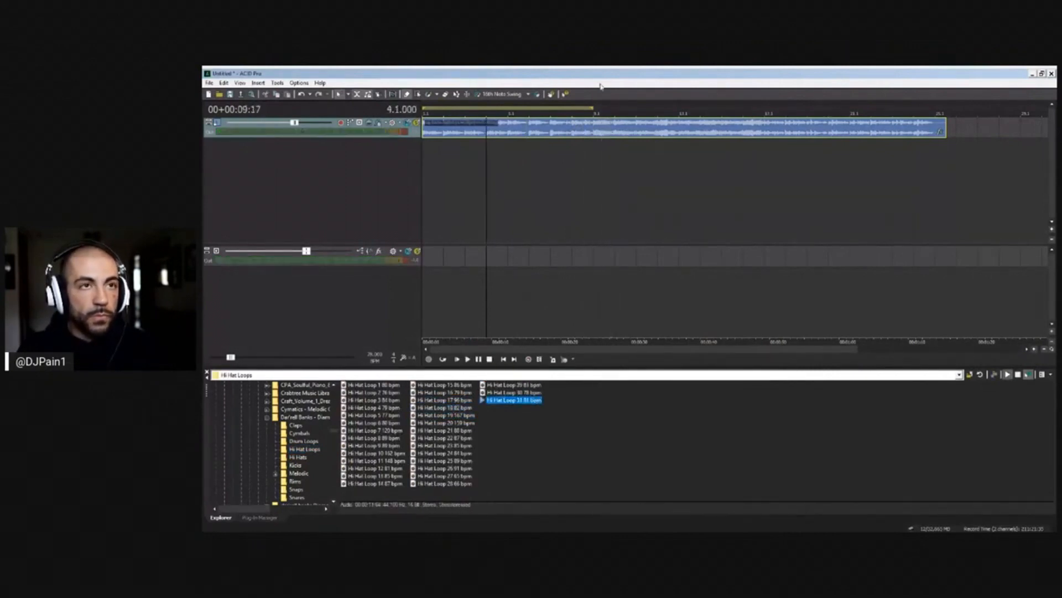
Play the sample from 9.1 and audition Hi Hat Loops 2, 8 and 12 over it
{"action": "left_click", "coordinate": [598, 170]}
{"action": "key", "text": "space"}
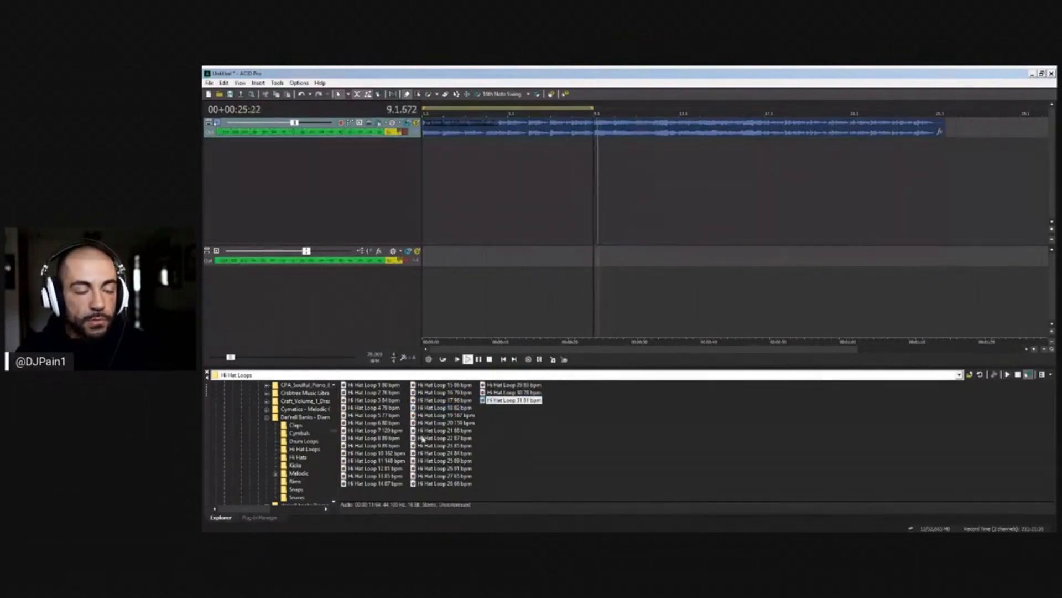
{"action": "left_click", "coordinate": [386, 393]}
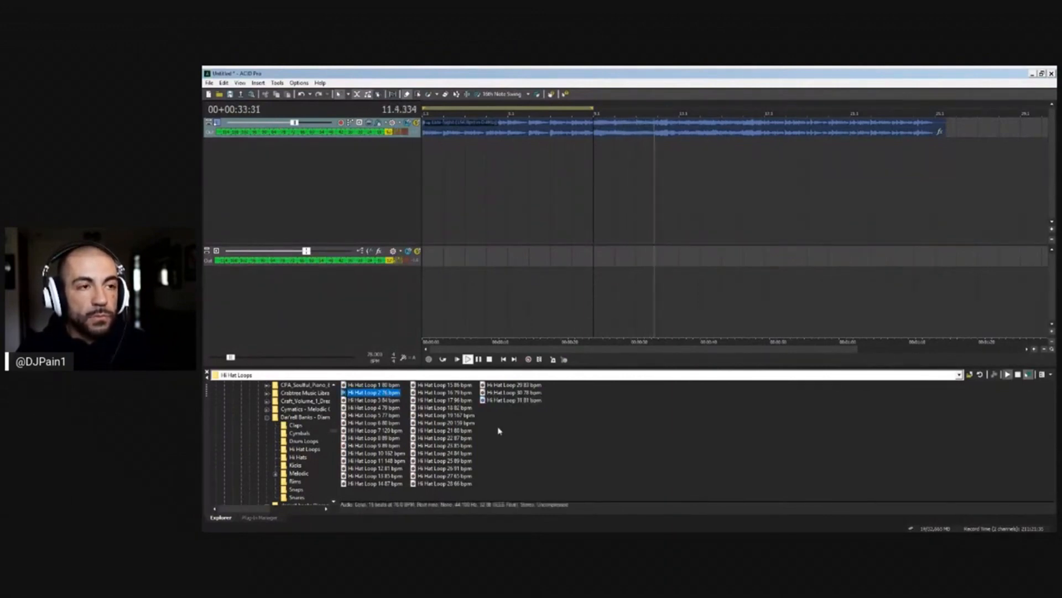
{"action": "left_click", "coordinate": [386, 439]}
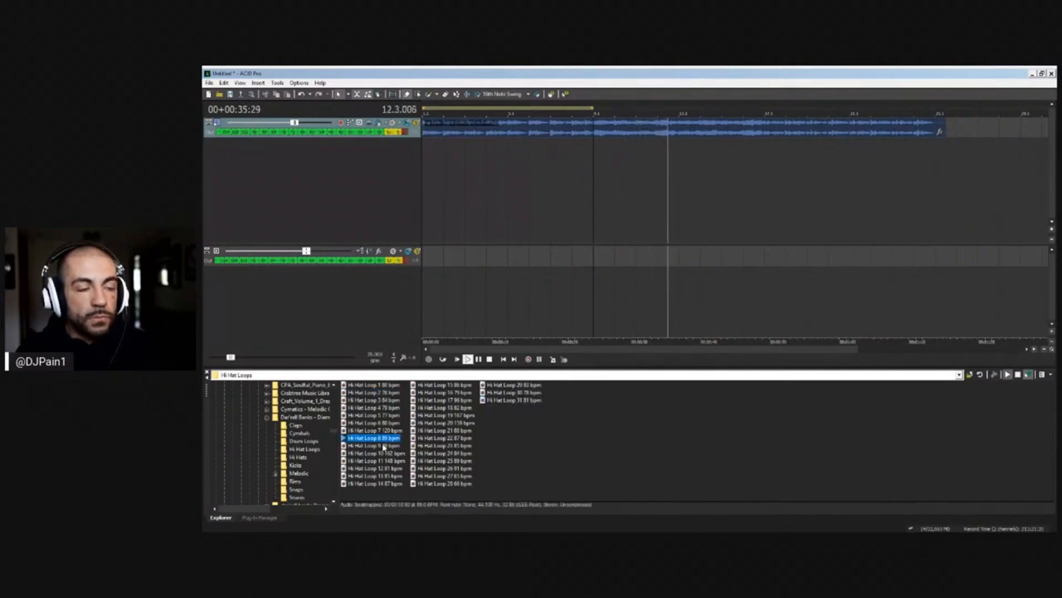
{"action": "left_click", "coordinate": [387, 468]}
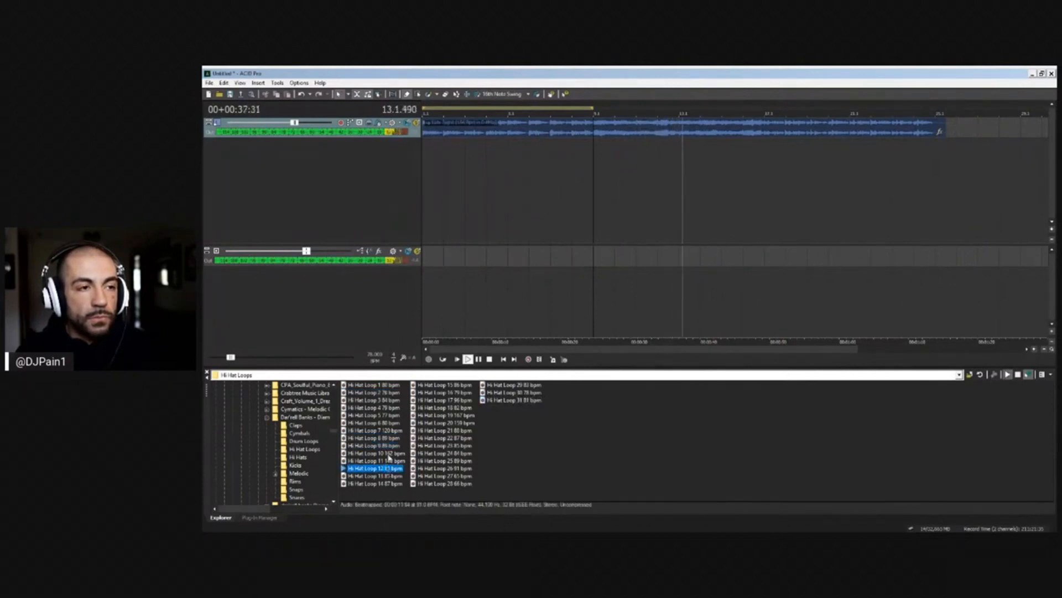
Add Hi Hat Loop 9 on a new track and fill 1.1 to 9.1 with two consecutive clips of it
{"action": "double_click", "coordinate": [374, 445]}
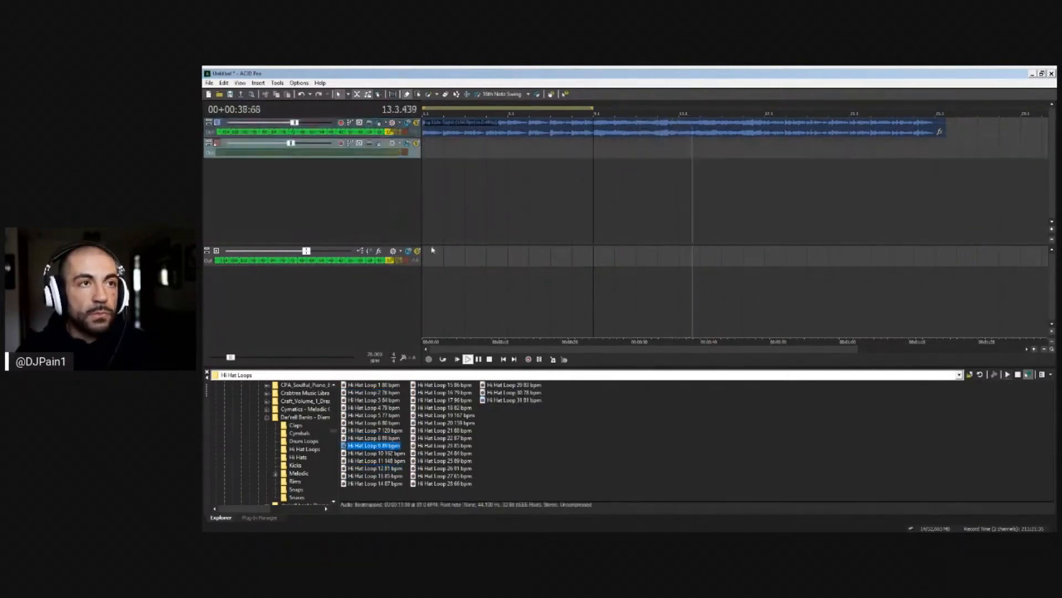
{"action": "left_click", "coordinate": [438, 148]}
{"action": "left_click_drag", "start_coordinate": [529, 149], "coordinate": [592, 147]}
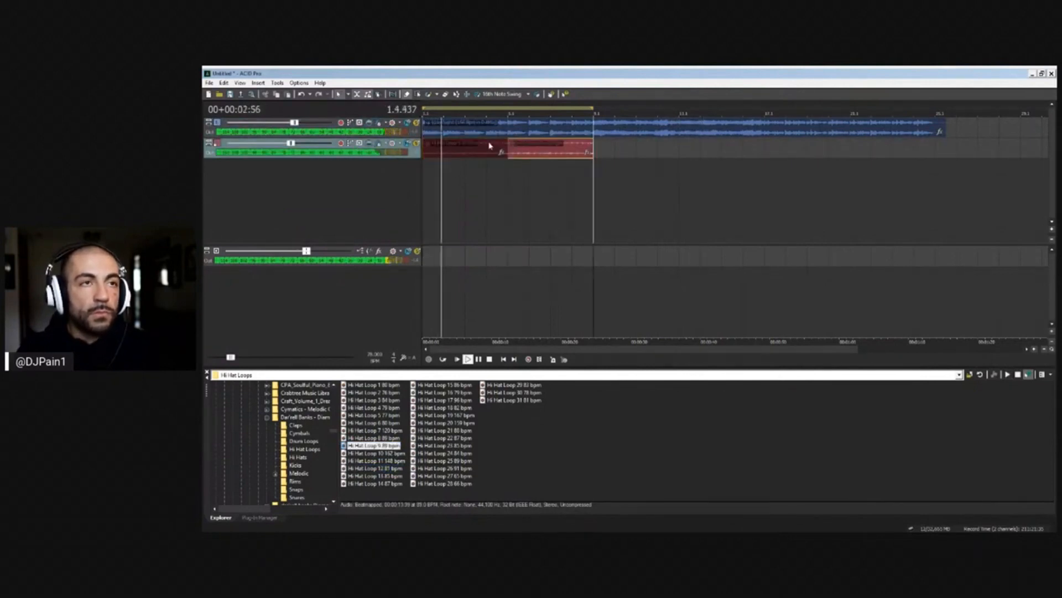
Shift the sample and hi-hat clips eight bars to start at 9.1, and add a four-bar sample clip at 5.1
{"action": "scroll", "coordinate": [434, 145], "scroll_direction": "down", "scroll_amount": 2}
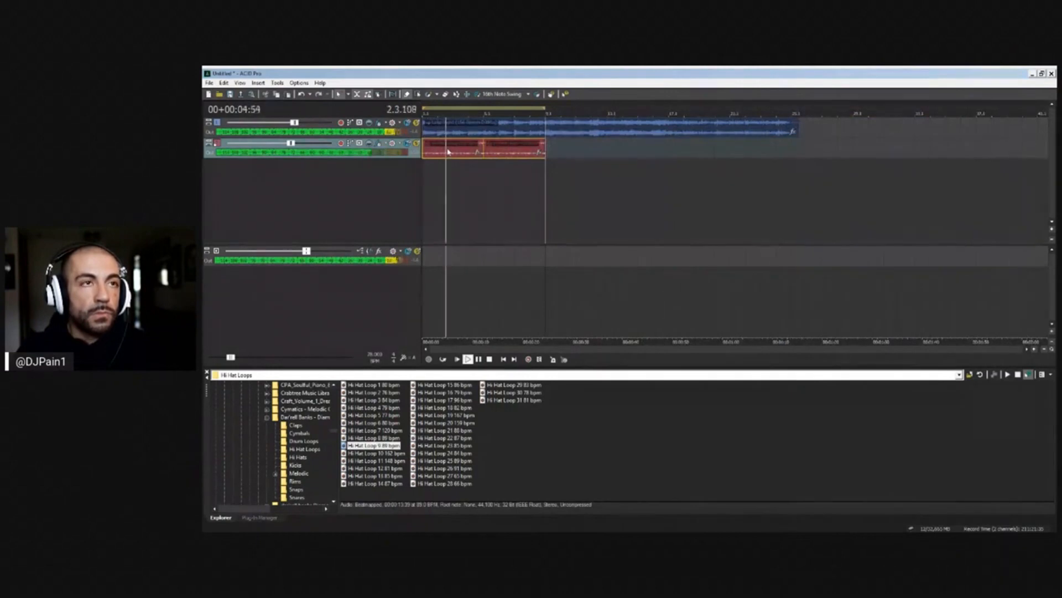
{"action": "left_click", "coordinate": [502, 133], "text": "ctrl"}
{"action": "left_click_drag", "start_coordinate": [503, 133], "coordinate": [626, 133]}
{"action": "left_click", "coordinate": [627, 133]}
{"action": "left_click", "coordinate": [577, 131]}
{"action": "left_click", "coordinate": [490, 124]}
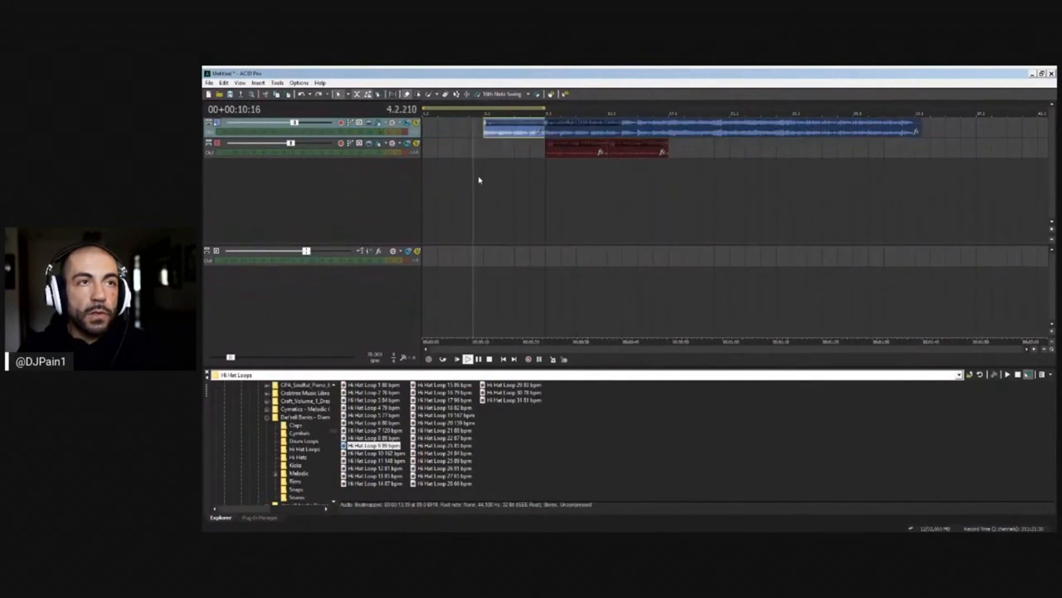
Play the moved sample from 17.1 and from 25.1 to check its sections
{"action": "left_click", "coordinate": [542, 143]}
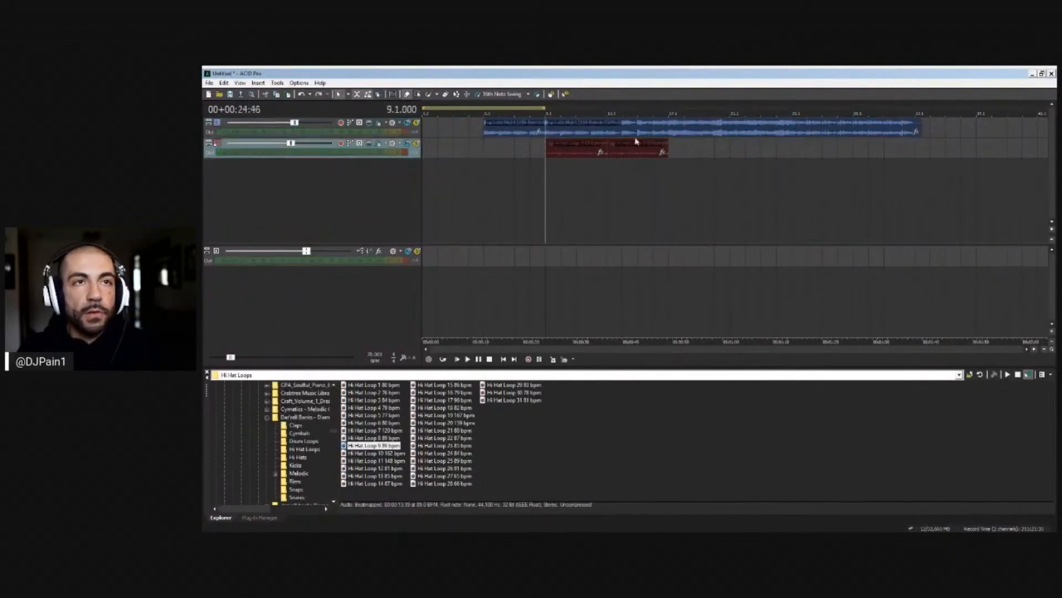
{"action": "left_click", "coordinate": [672, 131]}
{"action": "key", "text": "space"}
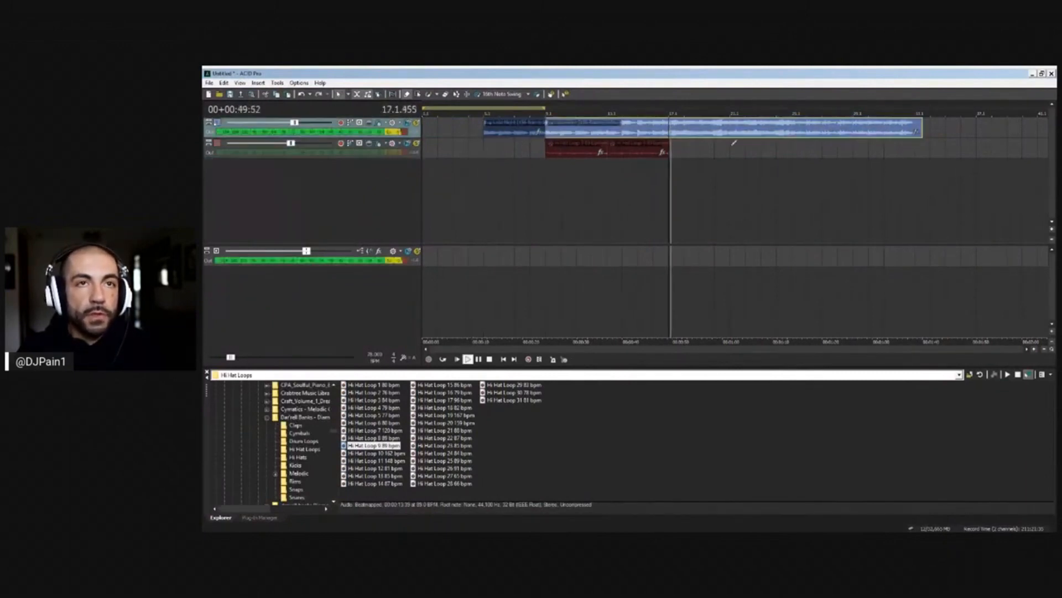
{"action": "left_click", "coordinate": [731, 176]}
{"action": "left_click", "coordinate": [800, 165]}
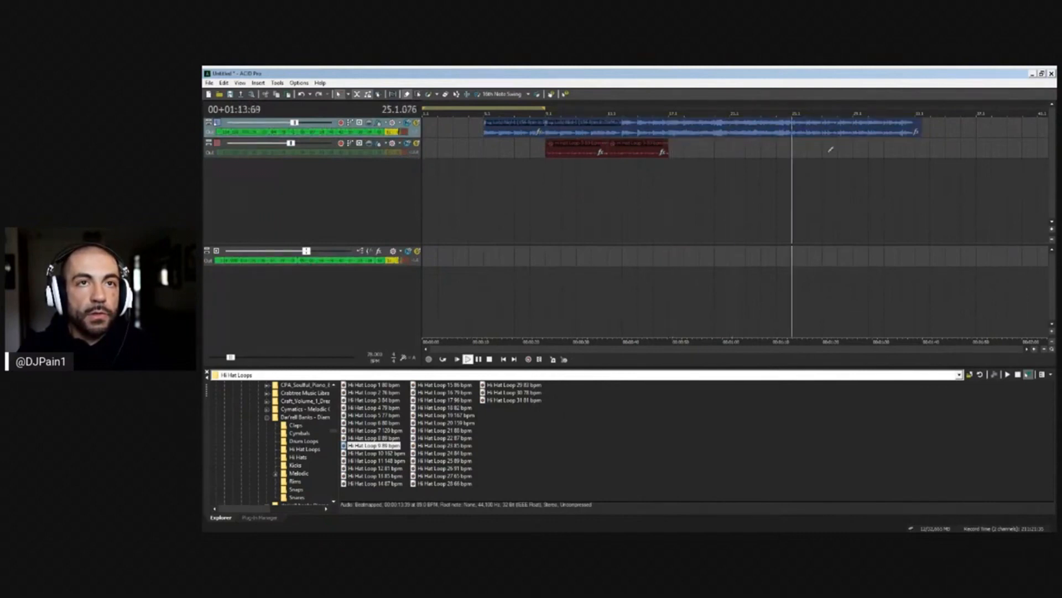
Trim the end of the long sample clip back to 33.1 and stop playback
{"action": "left_click", "coordinate": [798, 131]}
{"action": "left_click_drag", "start_coordinate": [921, 128], "coordinate": [915, 128]}
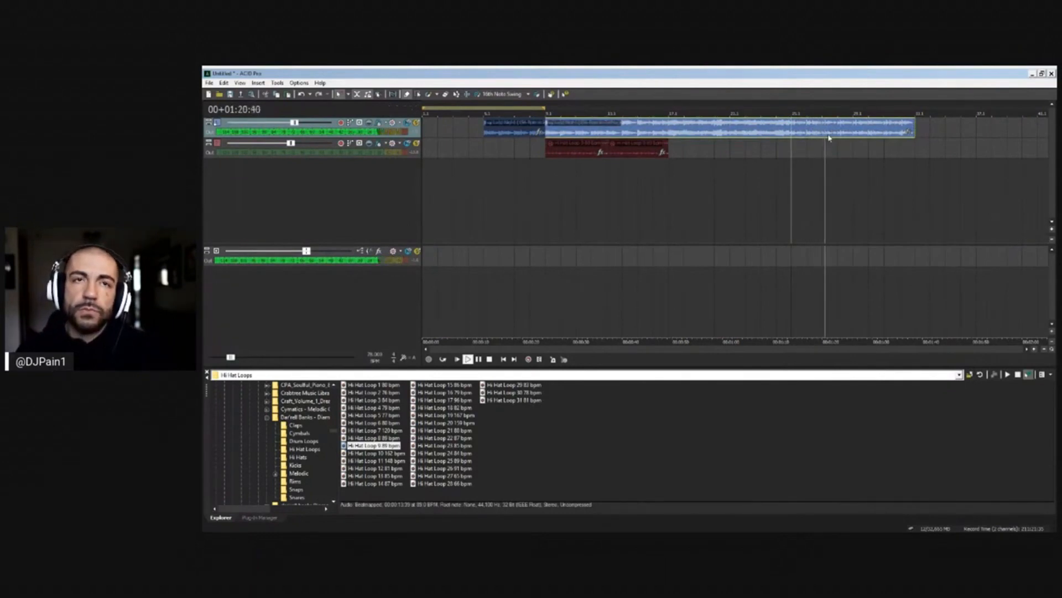
{"action": "key", "text": "space"}
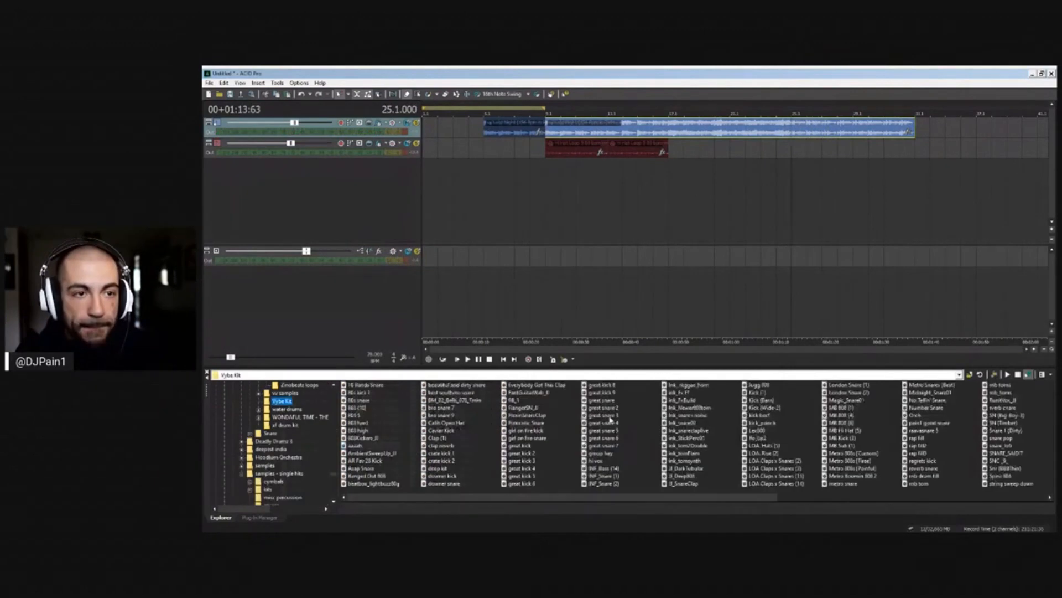
Audition Vybe Kit snares, add great kick 2 on a new track with a hit at 9.1, and play it with the sample
{"action": "left_click", "coordinate": [600, 415]}
{"action": "left_click", "coordinate": [602, 399]}
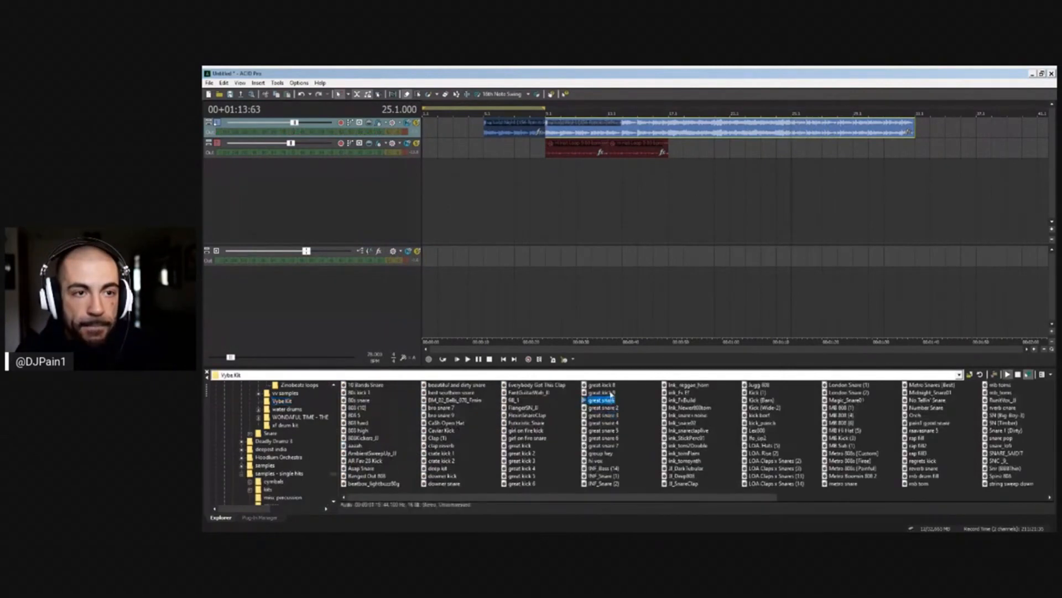
{"action": "double_click", "coordinate": [533, 454]}
{"action": "left_click", "coordinate": [548, 191]}
{"action": "scroll", "coordinate": [643, 222], "scroll_direction": "up", "scroll_amount": 3}
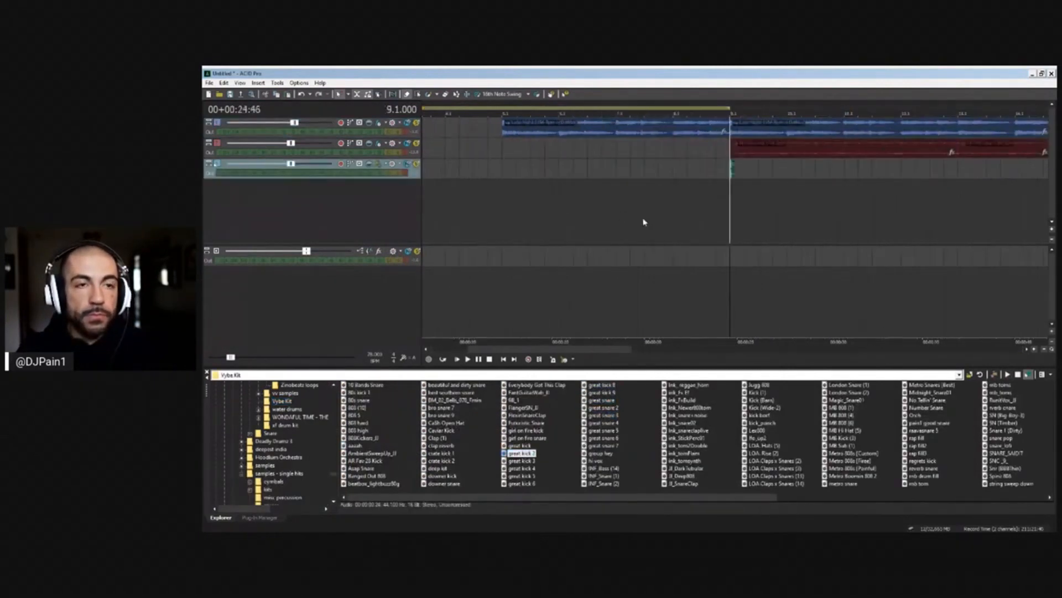
{"action": "scroll", "coordinate": [652, 221], "scroll_direction": "up", "scroll_amount": 2}
{"action": "key", "text": "space"}
{"action": "key", "text": "space"}
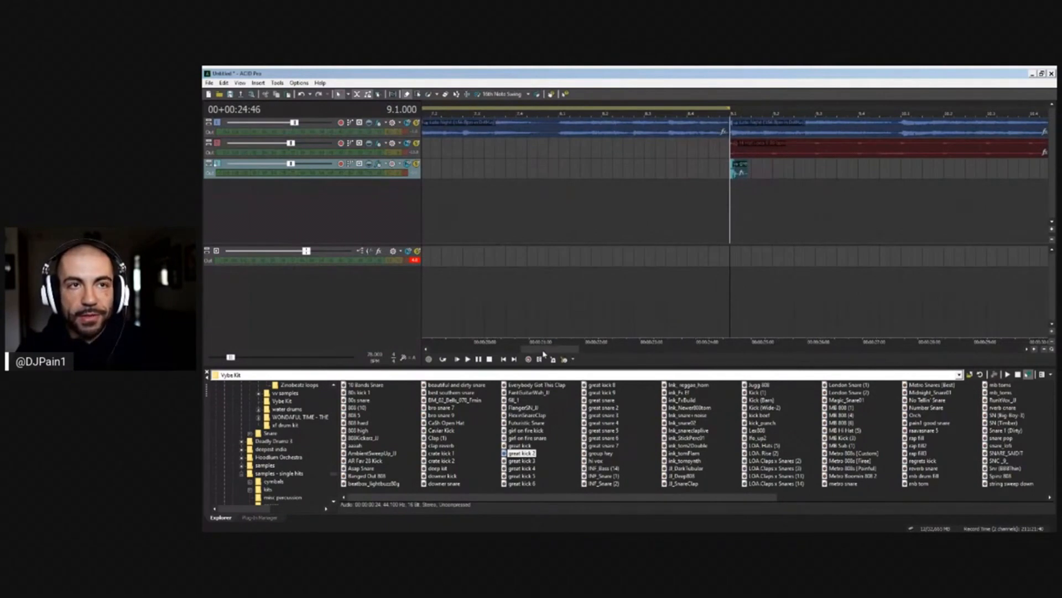
Add great snare 7 on a new track with a hit at 9.2, place a short kick just before it, and play from 9.1
{"action": "left_click_drag", "start_coordinate": [543, 354], "coordinate": [566, 354]}
{"action": "scroll", "coordinate": [703, 259], "scroll_direction": "up", "scroll_amount": 1}
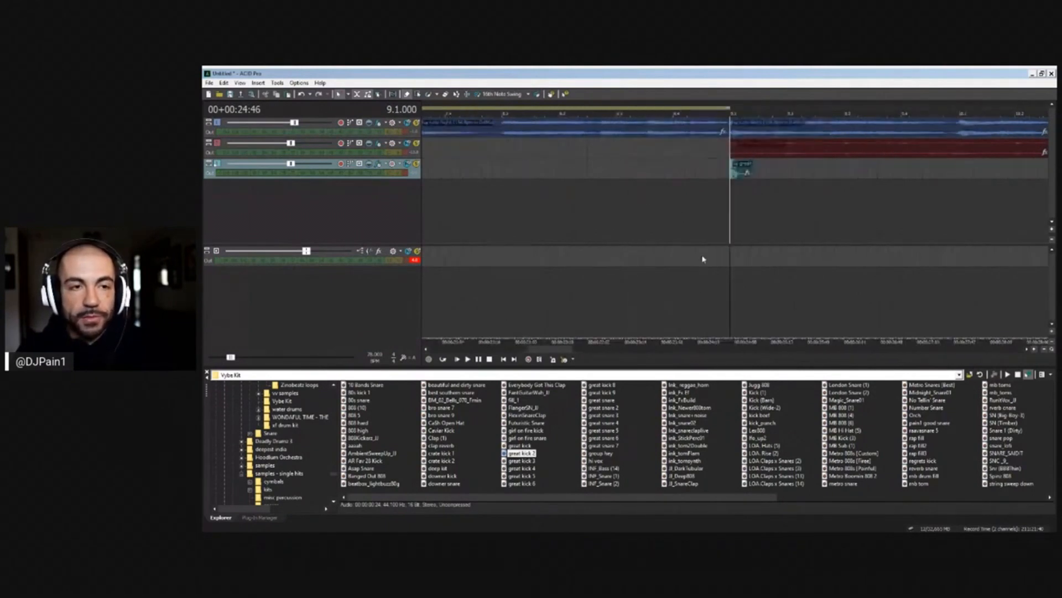
{"action": "double_click", "coordinate": [615, 446]}
{"action": "left_click", "coordinate": [793, 192]}
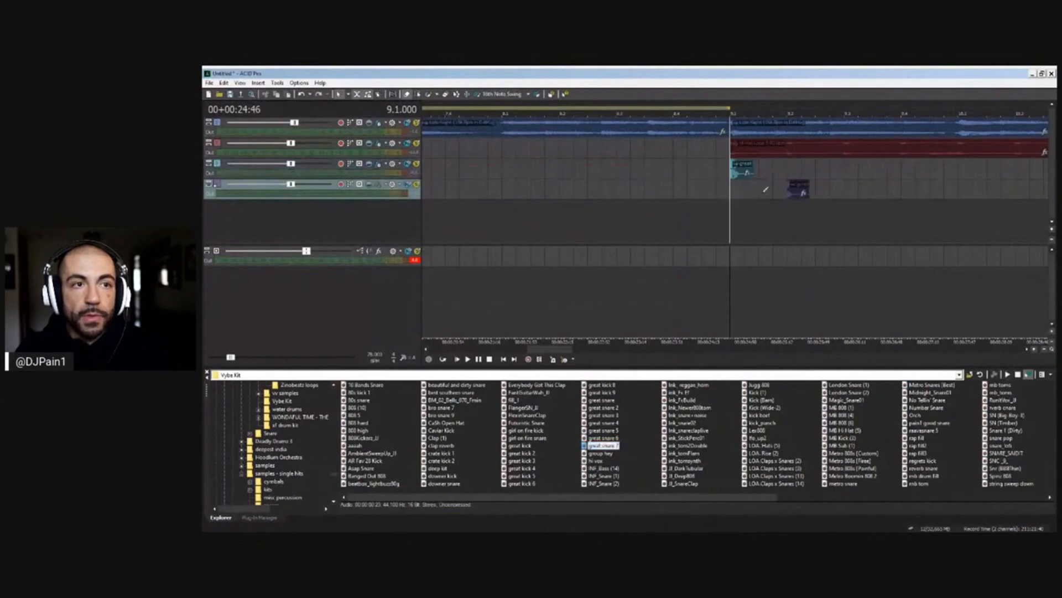
{"action": "scroll", "coordinate": [545, 350], "scroll_direction": "right", "scroll_amount": 2}
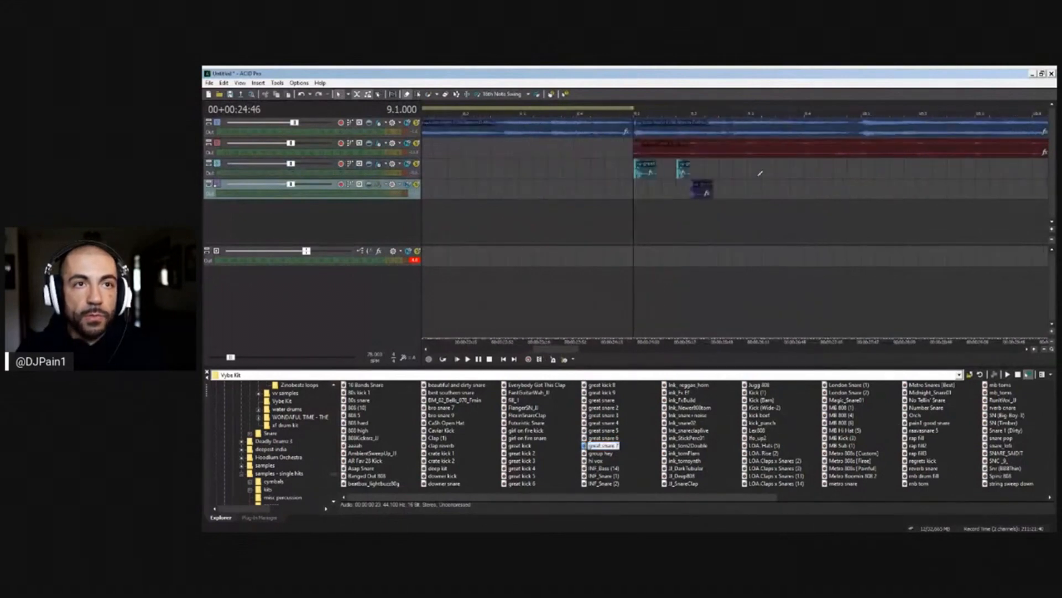
{"action": "key", "text": "space"}
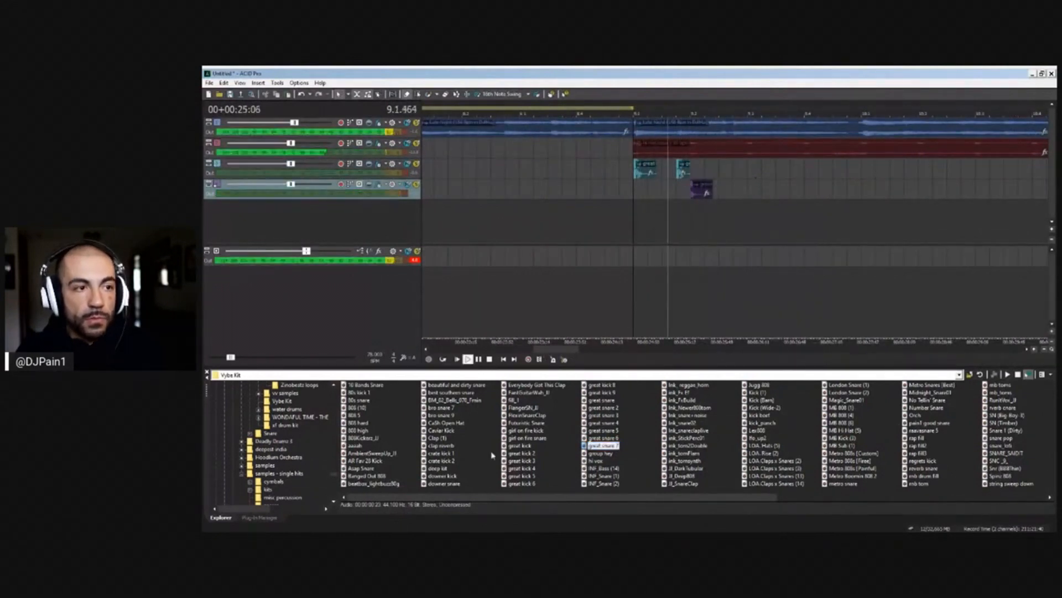
{"action": "key", "text": "space"}
Browse the drum kit folders and open the Hihats folder of the first listed Decap - Drums That Knock kit
{"action": "scroll", "coordinate": [304, 430], "scroll_direction": "up", "scroll_amount": 10}
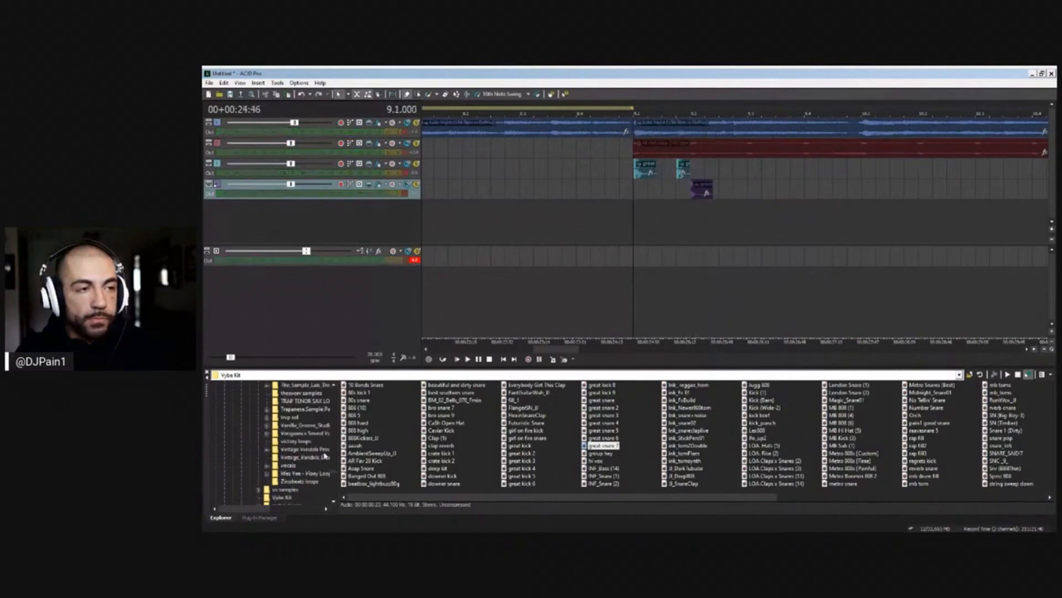
{"action": "scroll", "coordinate": [325, 448], "scroll_direction": "up", "scroll_amount": 15}
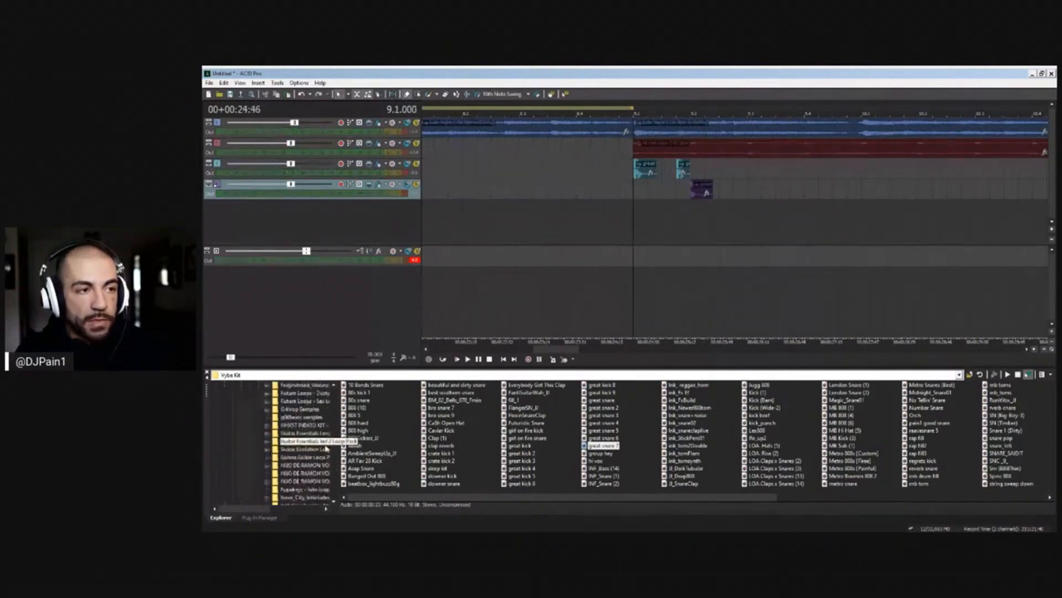
{"action": "scroll", "coordinate": [323, 451], "scroll_direction": "down", "scroll_amount": 20}
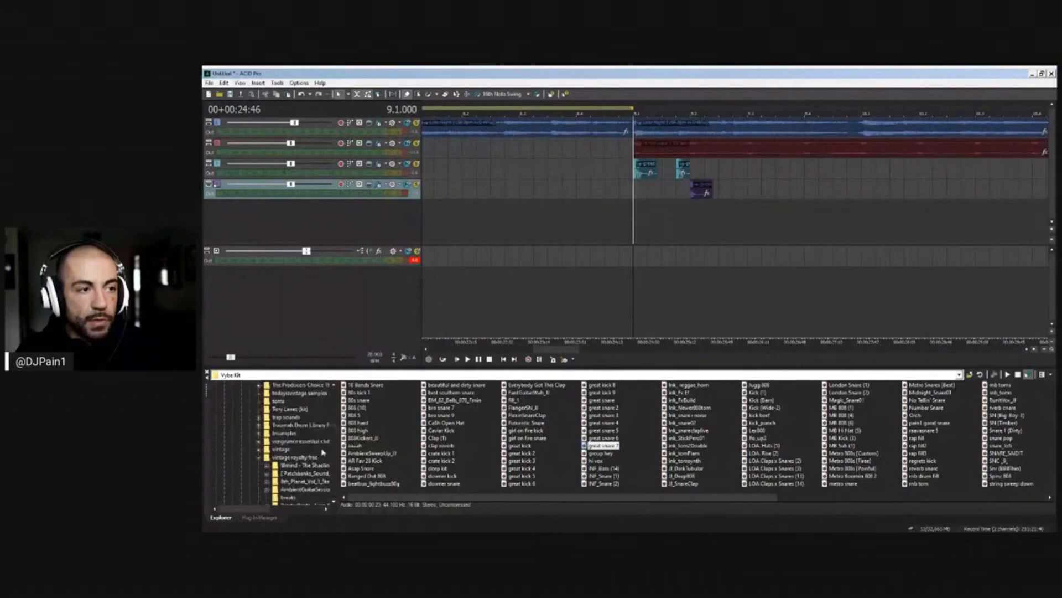
{"action": "scroll", "coordinate": [296, 457], "scroll_direction": "up", "scroll_amount": 15}
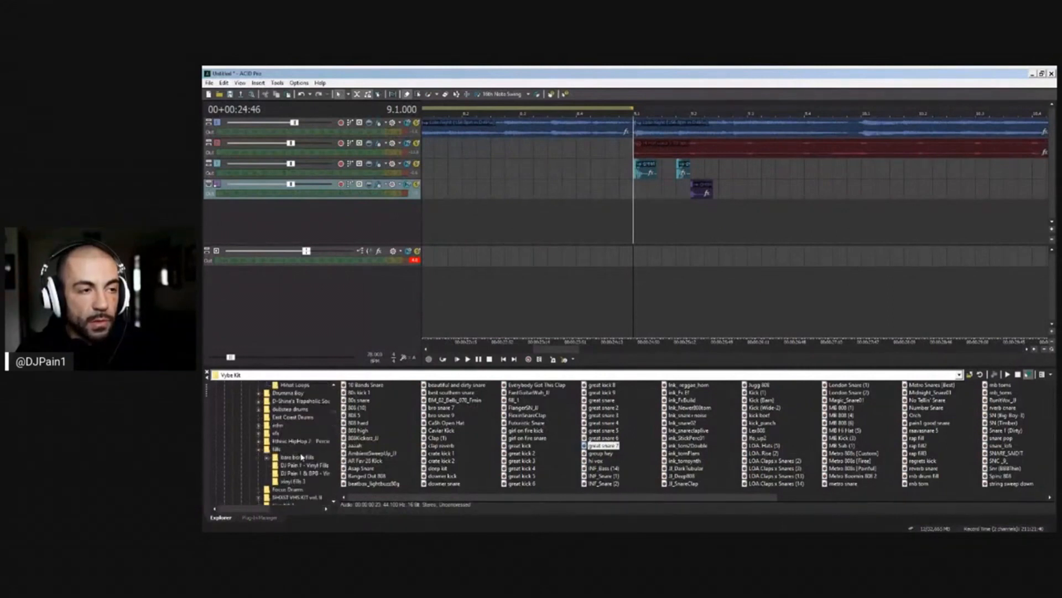
{"action": "scroll", "coordinate": [304, 452], "scroll_direction": "up", "scroll_amount": 5}
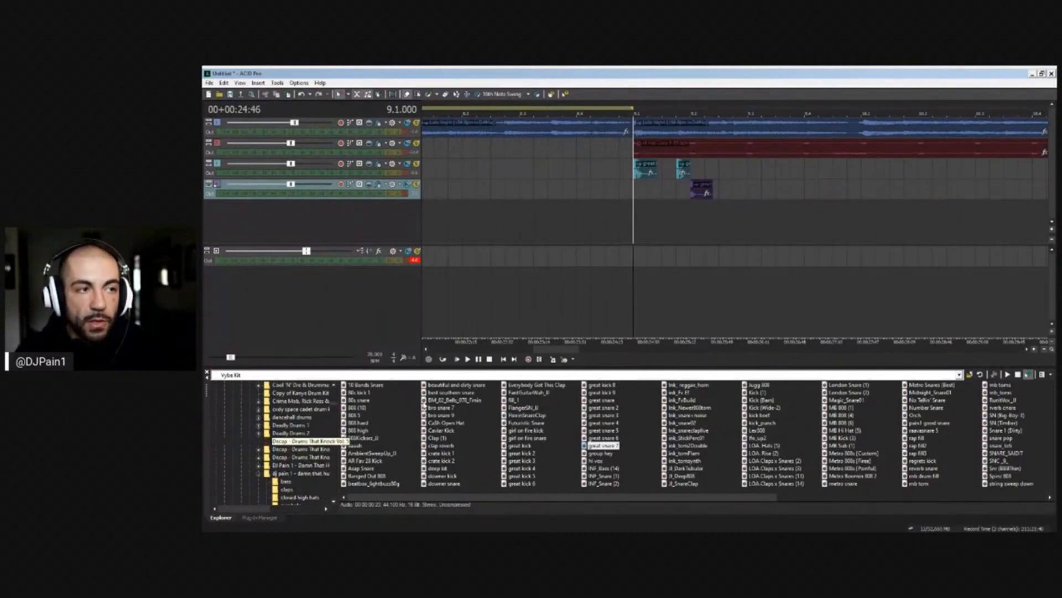
{"action": "left_click", "coordinate": [301, 441]}
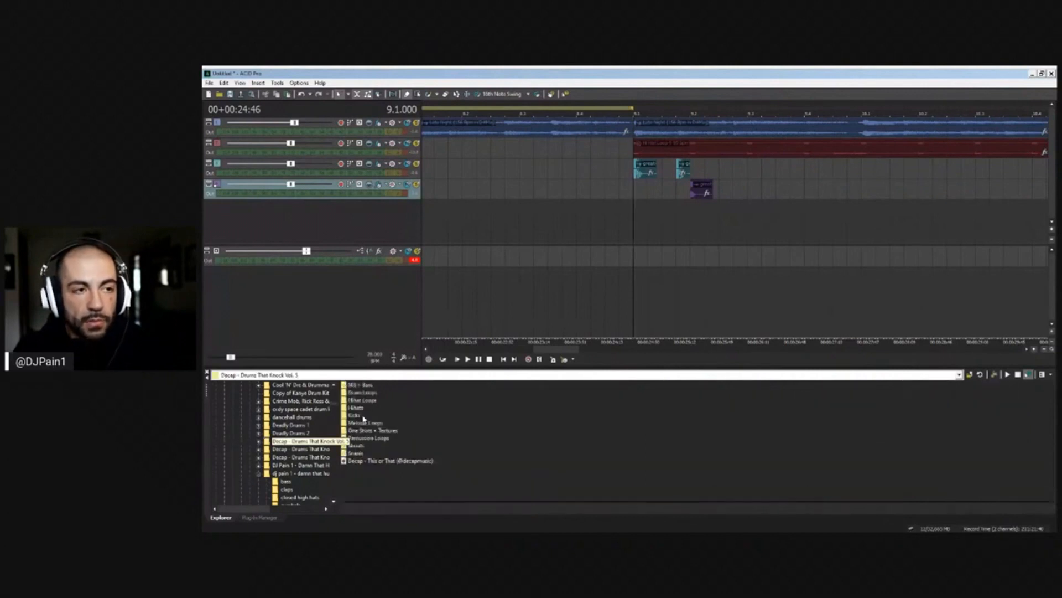
{"action": "left_click", "coordinate": [355, 409]}
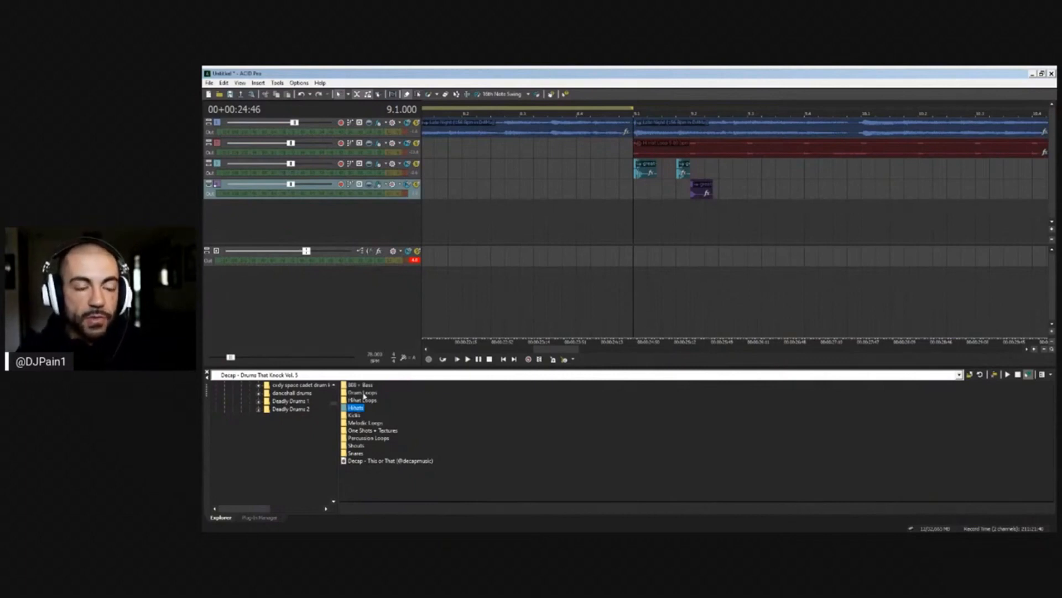
{"action": "key", "text": "Return"}
Add Knuckle 1 Hihat on a new track, play from 9.1 to check the groove, and place a hi-hat hit at 9.1
{"action": "left_click", "coordinate": [378, 431]}
{"action": "double_click", "coordinate": [378, 431]}
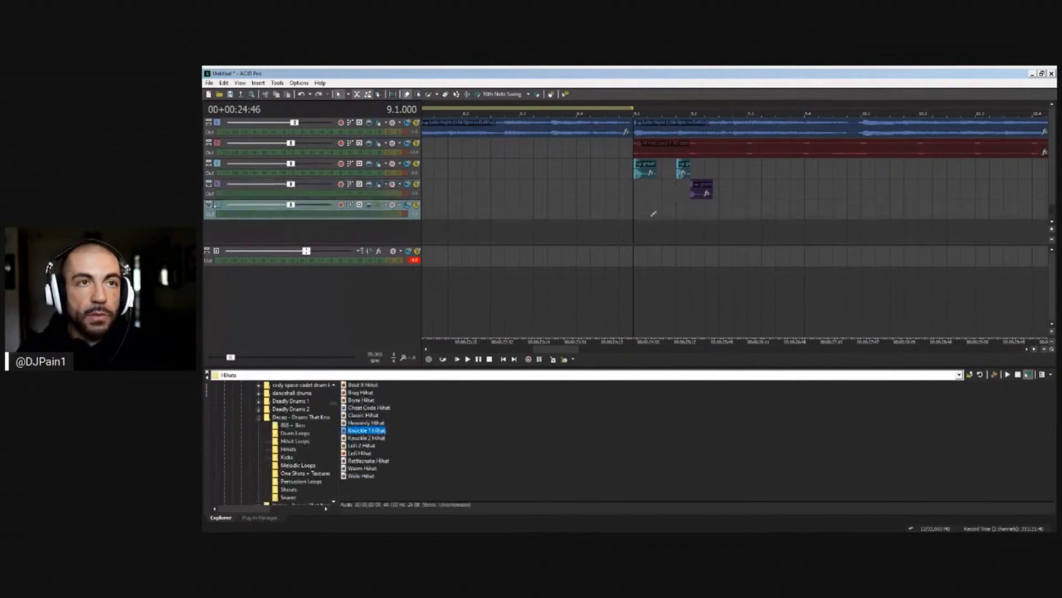
{"action": "key", "text": "space"}
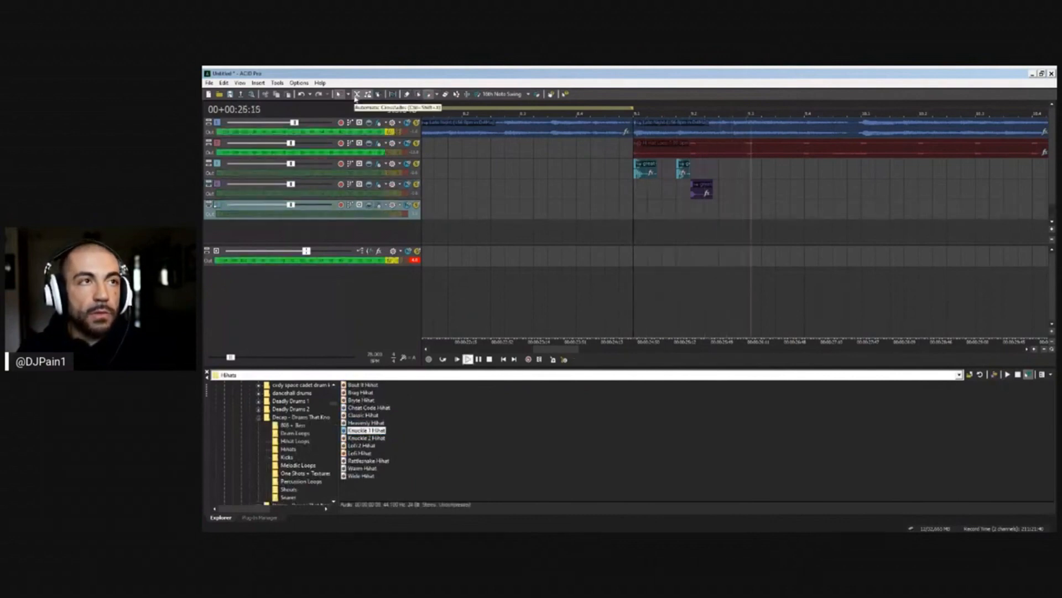
{"action": "key", "text": "space"}
{"action": "left_click", "coordinate": [643, 210]}
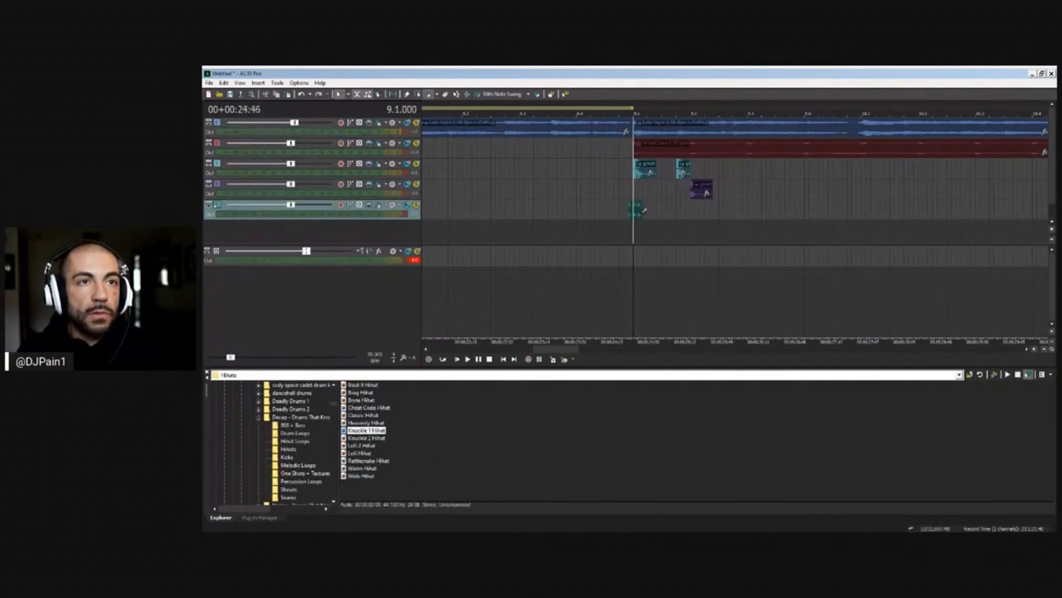
Paint a short Knuckle 1 Hihat roll at 9.1.000 and two single hits in the rest of that beat
{"action": "scroll", "coordinate": [740, 225], "scroll_direction": "up", "scroll_amount": 3}
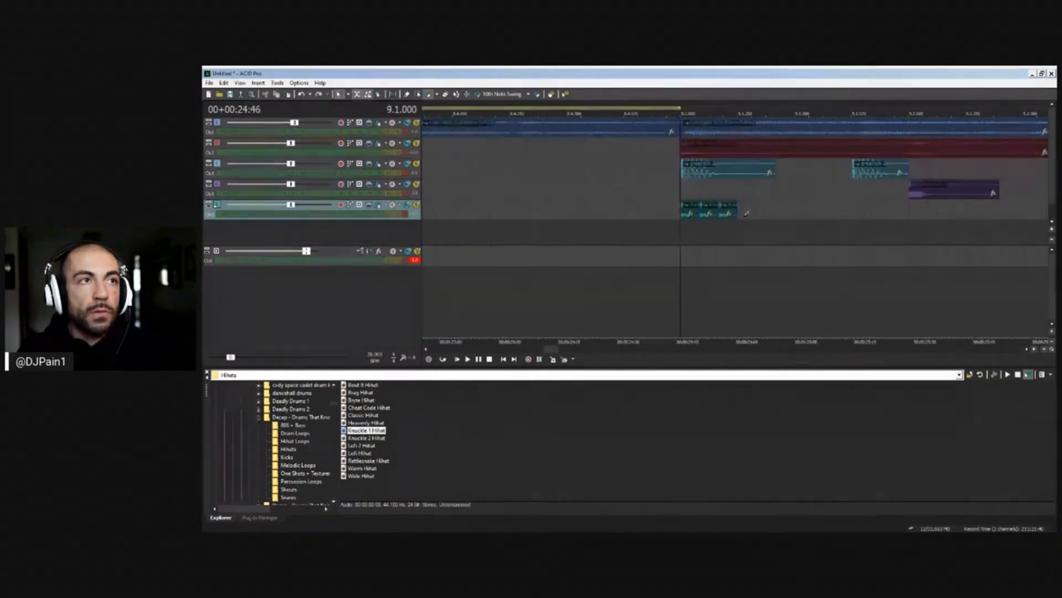
{"action": "scroll", "coordinate": [763, 209], "scroll_direction": "down", "scroll_amount": 2}
{"action": "left_click", "coordinate": [780, 209]}
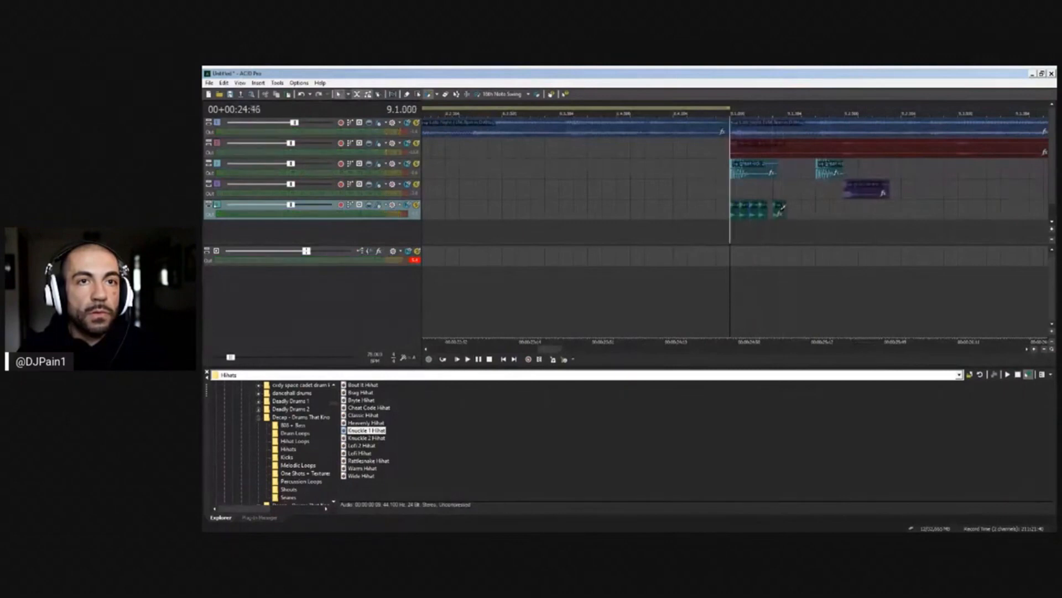
{"action": "left_click", "coordinate": [823, 209]}
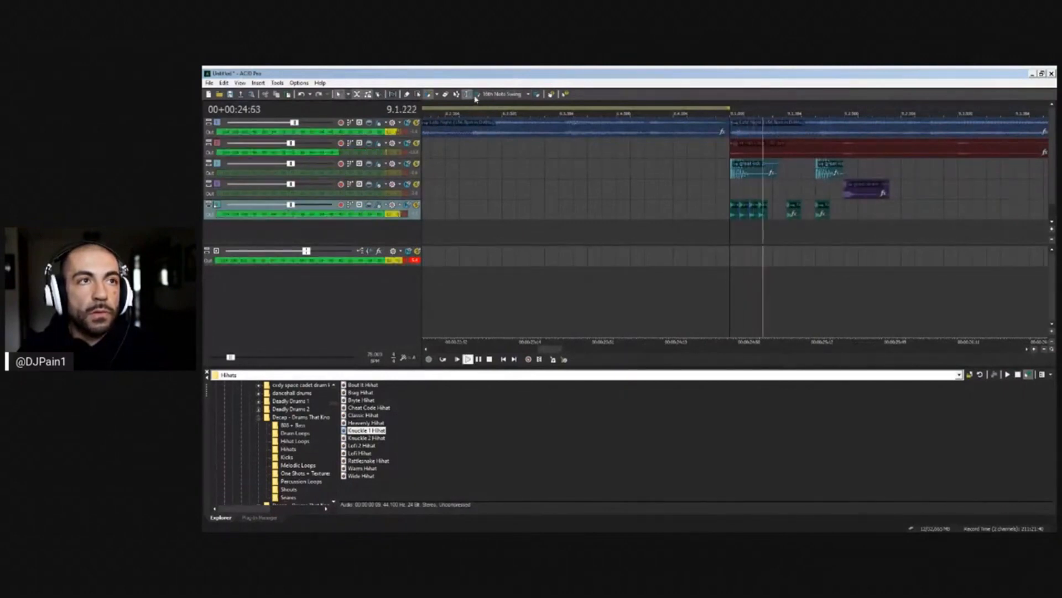
{"action": "left_click_drag", "start_coordinate": [852, 221], "coordinate": [761, 211]}
{"action": "left_click_drag", "start_coordinate": [812, 220], "coordinate": [820, 226]}
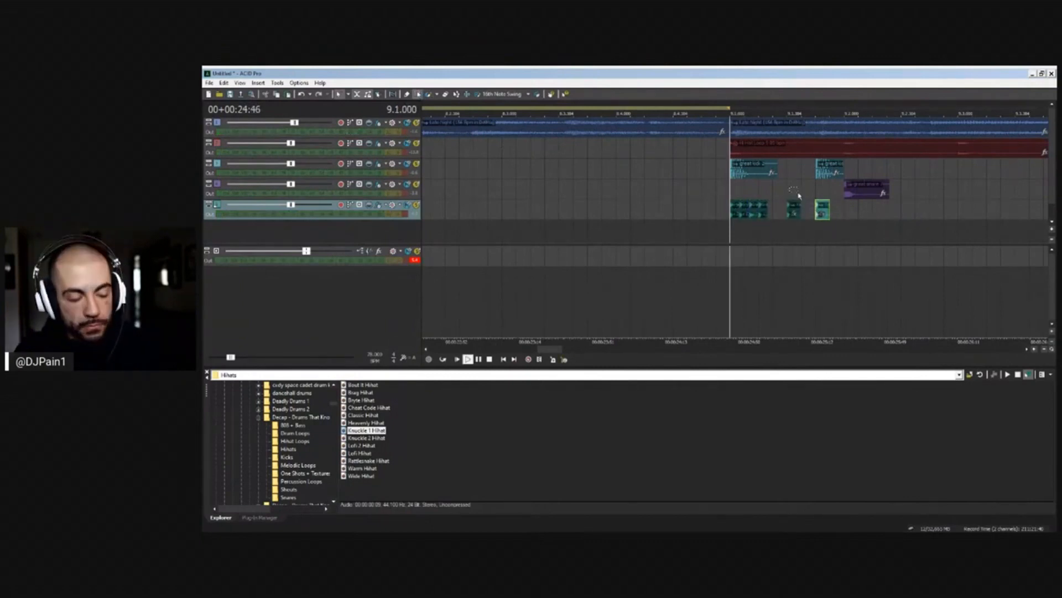
Paint two longer hi-hat hits at about 9.2.192 and 9.2.576, auditioning the pattern
{"action": "key", "text": "space"}
{"action": "scroll", "coordinate": [690, 251], "scroll_direction": "down", "scroll_amount": 2}
{"action": "key", "text": "space"}
{"action": "key", "text": "space"}
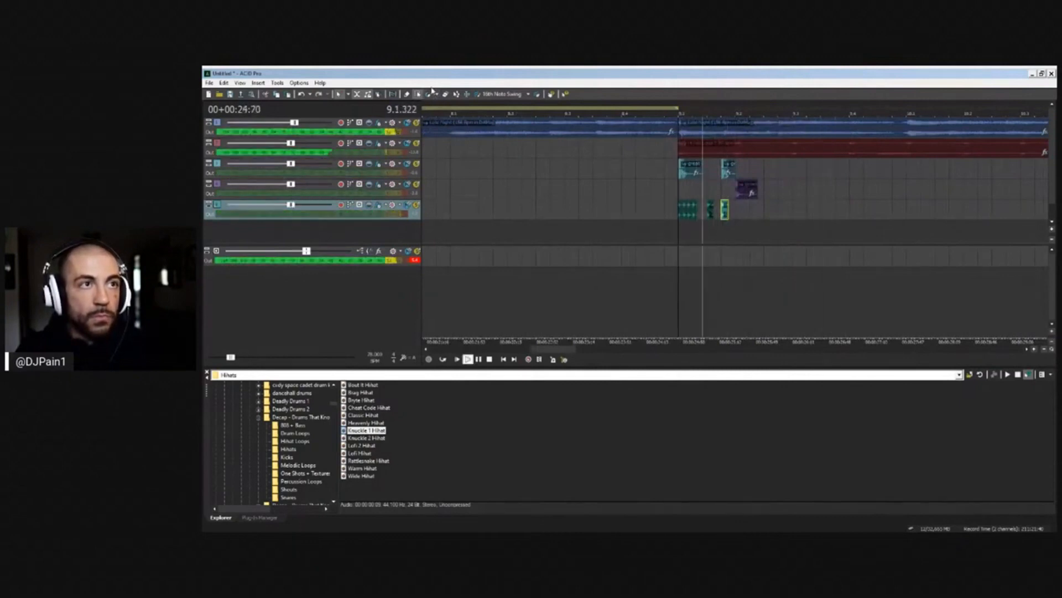
{"action": "key", "text": "space"}
{"action": "key", "text": "space"}
{"action": "left_click", "coordinate": [758, 210]}
{"action": "left_click", "coordinate": [789, 209]}
{"action": "key", "text": "space"}
{"action": "key", "text": "space"}
{"action": "key", "text": "space"}
{"action": "key", "text": "space"}
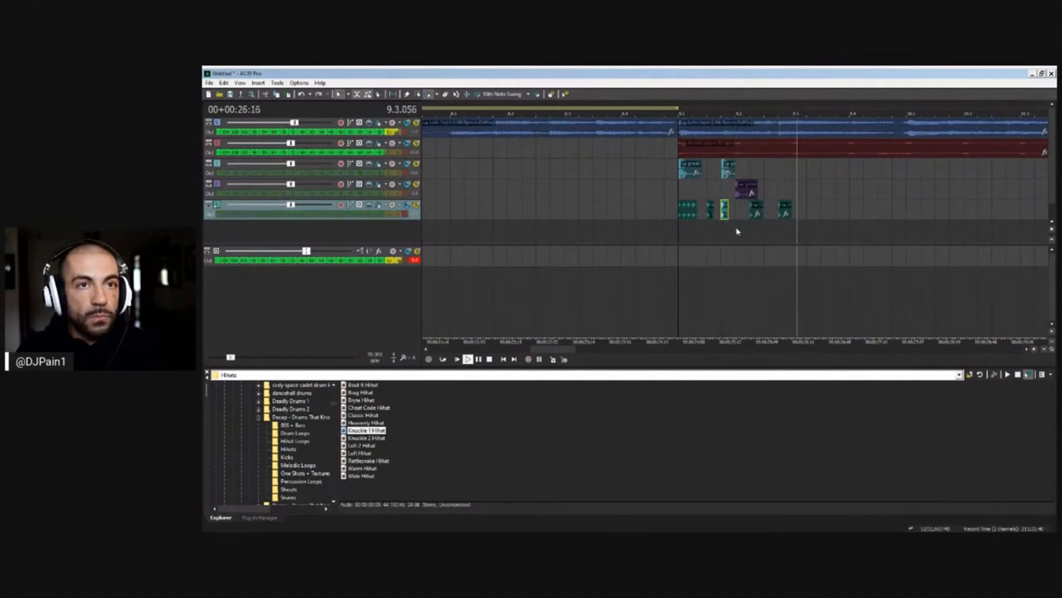
Play back the hi-hat pattern from 9.2.000 to judge where the following hits should fall
{"action": "scroll", "coordinate": [769, 216], "scroll_direction": "up", "scroll_amount": 1}
{"action": "key", "text": "space"}
{"action": "key", "text": "space"}
{"action": "key", "text": "space"}
{"action": "key", "text": "space"}
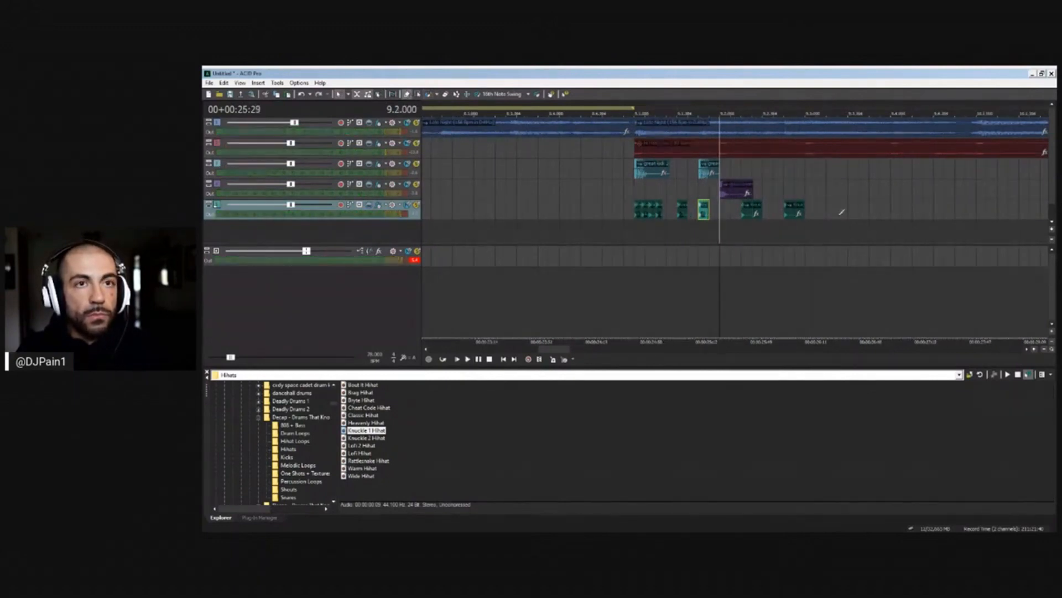
{"action": "left_click", "coordinate": [792, 215]}
{"action": "left_click", "coordinate": [731, 231]}
{"action": "key", "text": "space"}
{"action": "key", "text": "space"}
{"action": "key", "text": "space"}
{"action": "key", "text": "space"}
Paint two short hi-hat hits at about 9.3.192 and 9.3.384, auditioning them with the loop
{"action": "left_click", "coordinate": [431, 96]}
{"action": "key", "text": "space"}
{"action": "key", "text": "space"}
{"action": "left_click", "coordinate": [832, 211]}
{"action": "key", "text": "space"}
{"action": "left_click", "coordinate": [852, 212]}
{"action": "key", "text": "space"}
{"action": "left_click", "coordinate": [855, 232]}
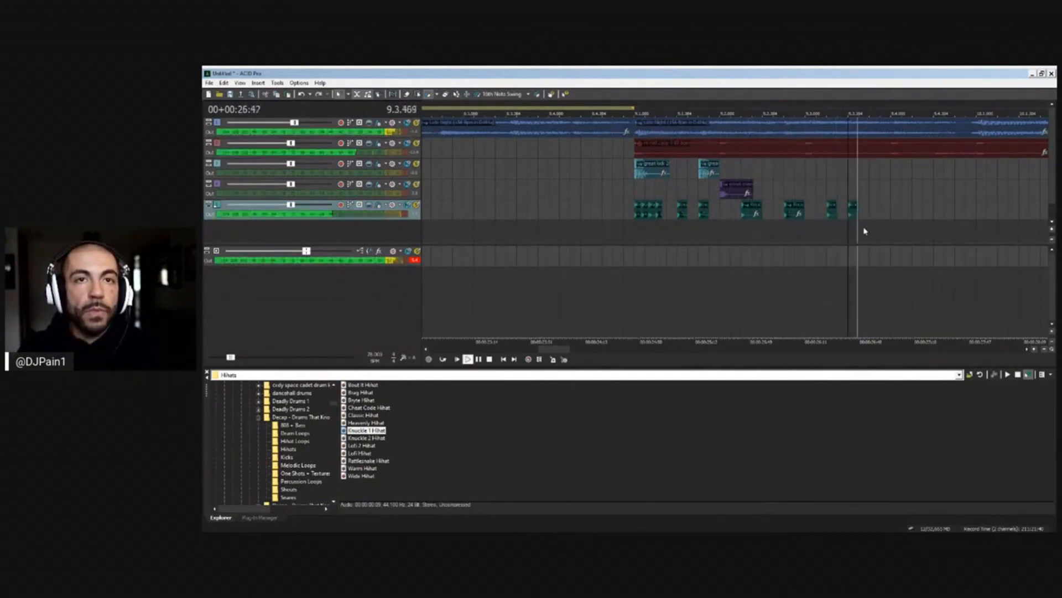
Extend the hi-hat hit at 9.3.384 into a fast three-hit roll and audition it
{"action": "key", "text": "space"}
{"action": "scroll", "coordinate": [855, 232], "scroll_direction": "up", "scroll_amount": 3}
{"action": "left_click_drag", "start_coordinate": [700, 205], "coordinate": [713, 206]}
{"action": "key", "text": "space"}
{"action": "key", "text": "space"}
{"action": "key", "text": "space"}
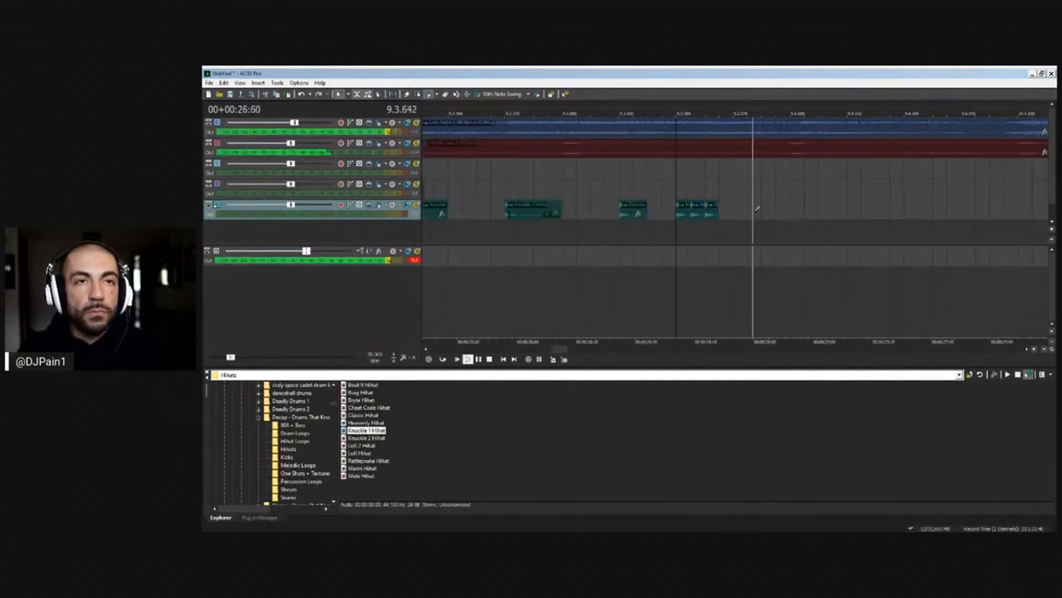
{"action": "key", "text": "space"}
Paint a single hi-hat hit directly after the 9.3.384 roll and play back from 9.2.000
{"action": "scroll", "coordinate": [760, 209], "scroll_direction": "down", "scroll_amount": 3}
{"action": "key", "text": "space"}
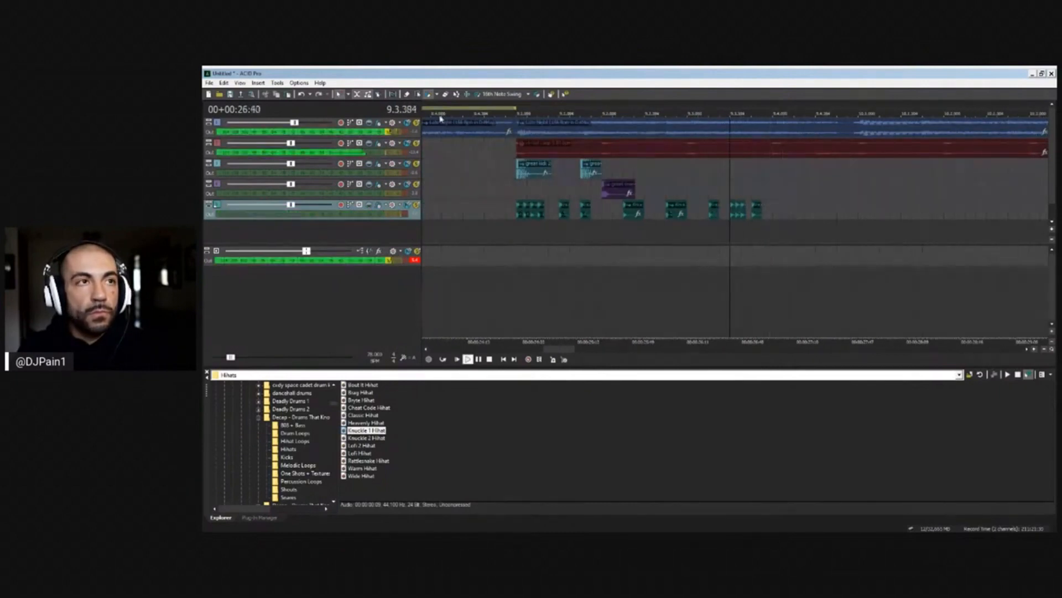
{"action": "left_click", "coordinate": [754, 211]}
{"action": "left_click", "coordinate": [600, 233]}
{"action": "key", "text": "space"}
{"action": "key", "text": "space"}
Paint another short hi-hat hit at 9.4.000 and audition the end of the bar
{"action": "left_click", "coordinate": [740, 215]}
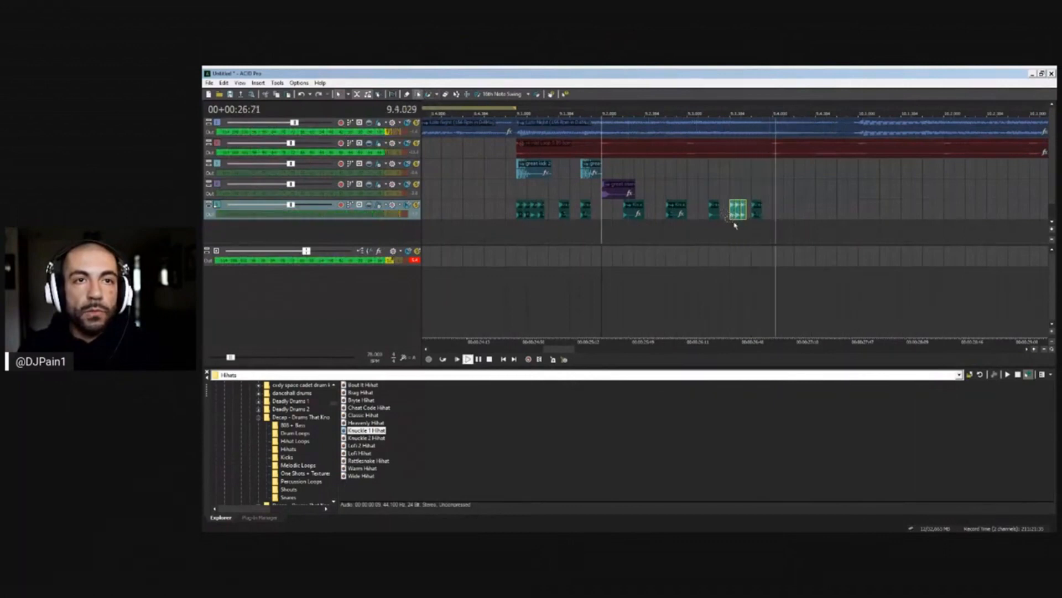
{"action": "left_click", "coordinate": [753, 218]}
{"action": "left_click", "coordinate": [758, 215]}
{"action": "key", "text": "space"}
{"action": "key", "text": "space"}
{"action": "left_click", "coordinate": [773, 215]}
{"action": "key", "text": "space"}
{"action": "left_click", "coordinate": [773, 230]}
{"action": "key", "text": "space"}
{"action": "key", "text": "space"}
{"action": "key", "text": "space"}
{"action": "key", "text": "space"}
Paint a fast hi-hat roll starting at 9.4.384 and play it back
{"action": "left_click", "coordinate": [819, 211]}
{"action": "scroll", "coordinate": [797, 203], "scroll_direction": "up", "scroll_amount": 1}
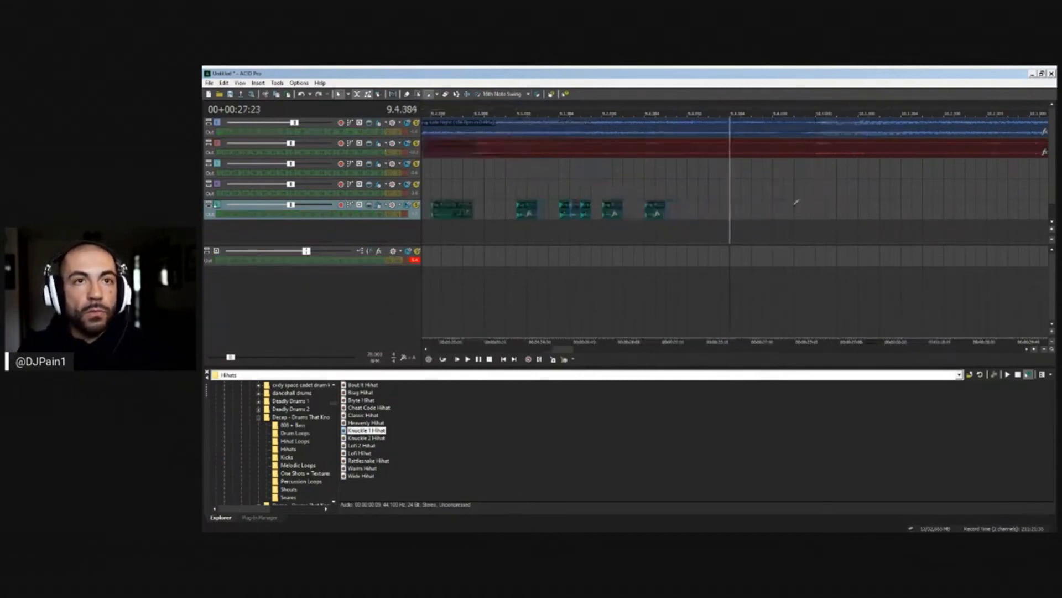
{"action": "left_click_drag", "start_coordinate": [741, 209], "coordinate": [783, 209]}
{"action": "key", "text": "space"}
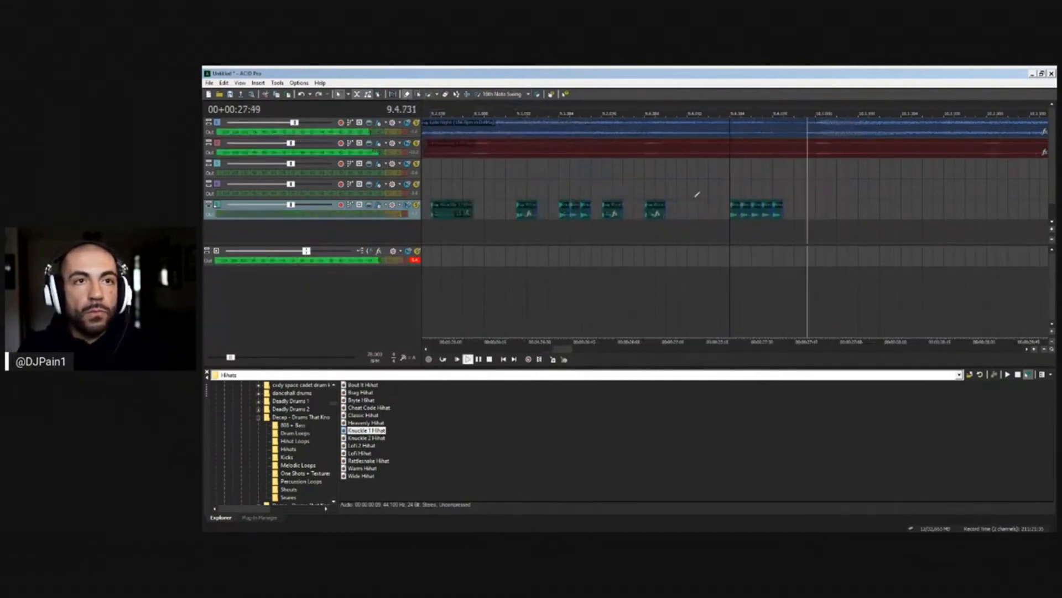
{"action": "key", "text": "space"}
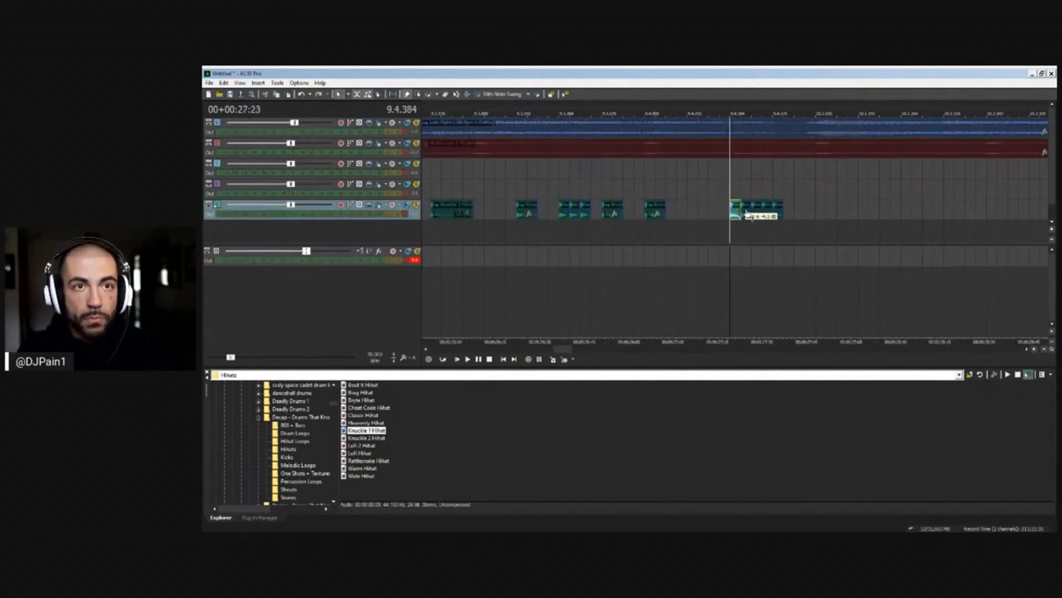
Lower the gain of the first hit in the 9.4.384 hi-hat roll and audition the result
{"action": "left_click", "coordinate": [771, 195]}
{"action": "left_click", "coordinate": [724, 229]}
{"action": "key", "text": "space"}
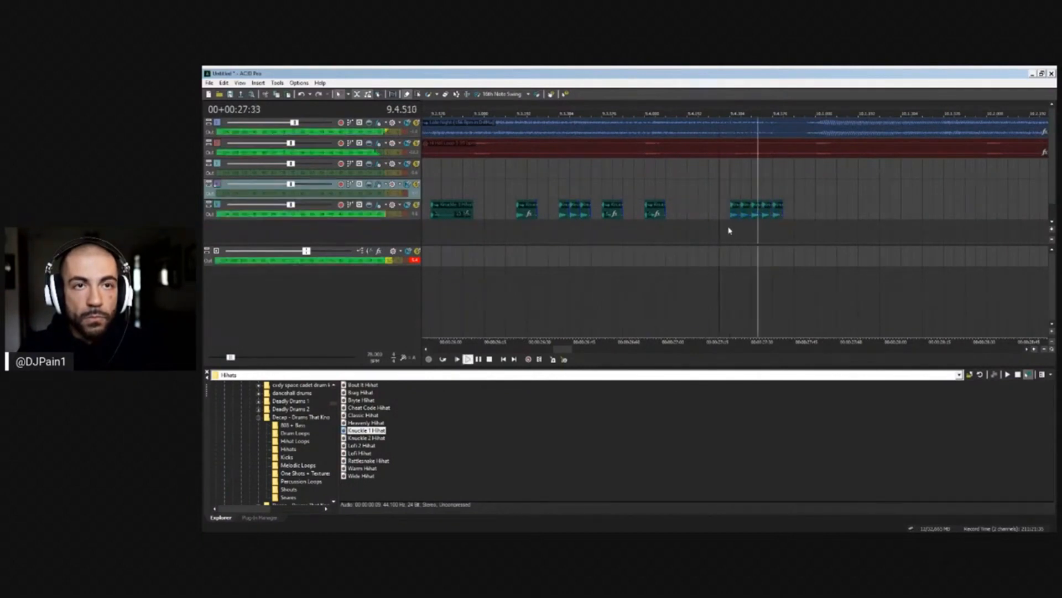
{"action": "scroll", "coordinate": [727, 228], "scroll_direction": "down", "scroll_amount": 5}
{"action": "scroll", "coordinate": [704, 181], "scroll_direction": "up", "scroll_amount": 5}
{"action": "key", "text": "space"}
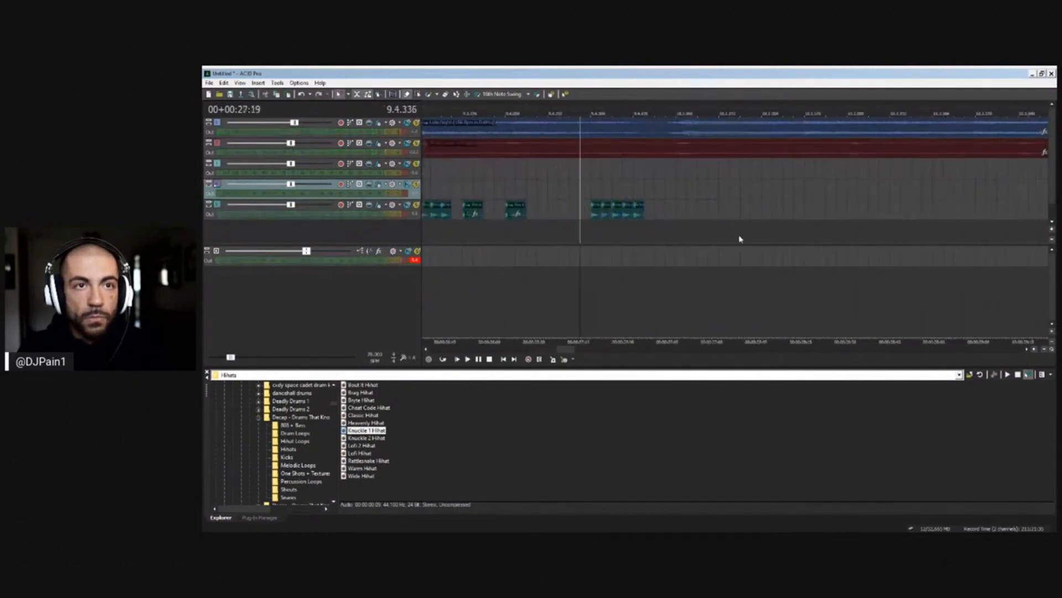
Paste two more hi-hat hits onto the end of the 9.4.384 roll and play it from its start
{"action": "left_click", "coordinate": [643, 210]}
{"action": "key", "text": "ctrl+v"}
{"action": "key", "text": "ctrl+v"}
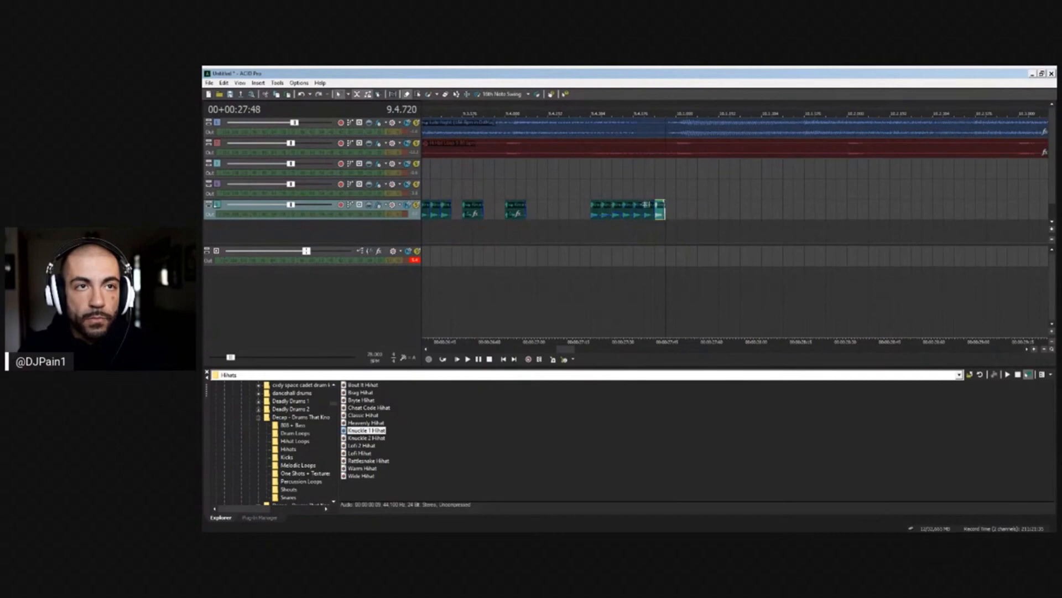
{"action": "left_click", "coordinate": [590, 232]}
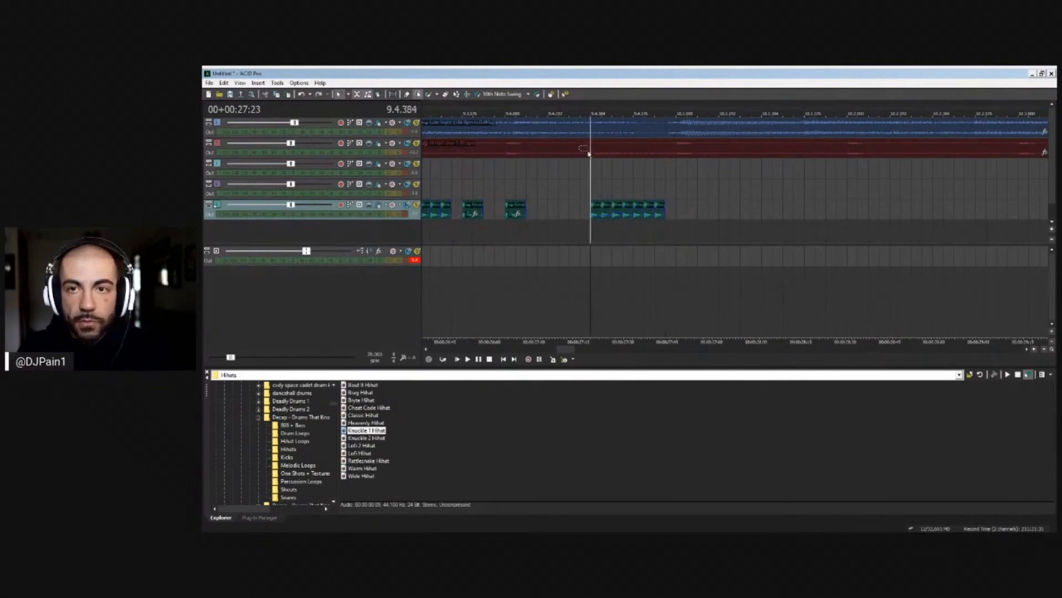
{"action": "key", "text": "space"}
Duplicate the whole bar 9 hi-hat pattern to 10.1.000
{"action": "scroll", "coordinate": [659, 230], "scroll_direction": "down", "scroll_amount": 3}
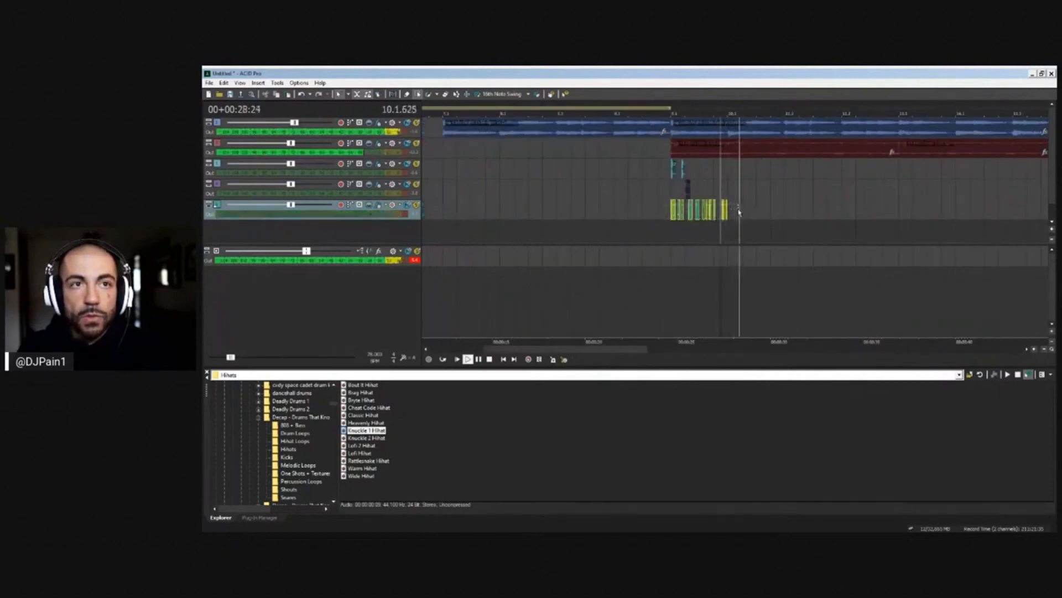
{"action": "key", "text": "space"}
{"action": "scroll", "coordinate": [730, 213], "scroll_direction": "up", "scroll_amount": 3}
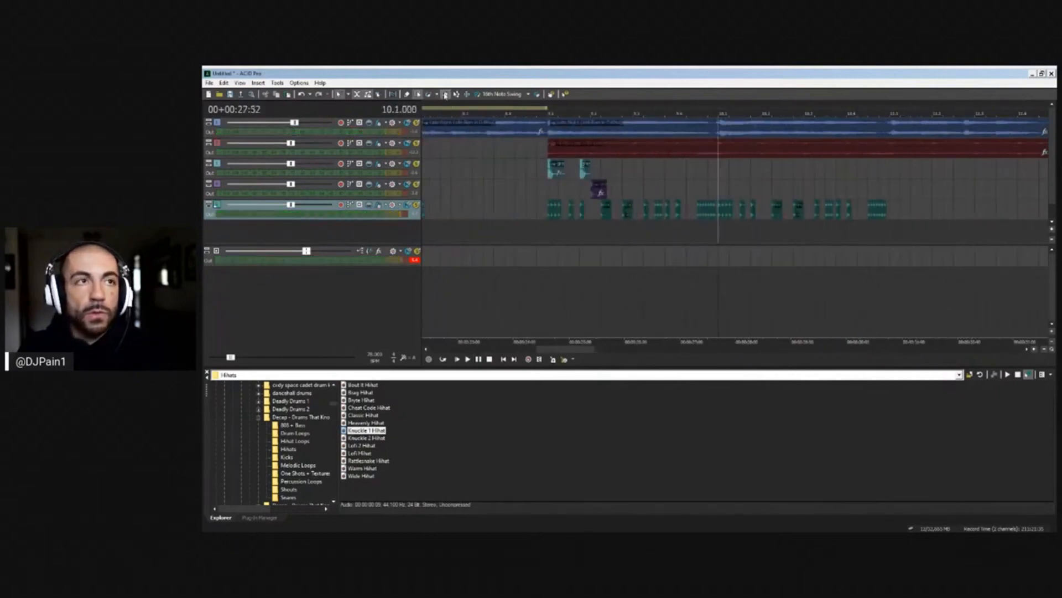
Replace the opening hi-hat roll at 10.1.000 with one longer hit and audition bar 10
{"action": "key", "text": "space"}
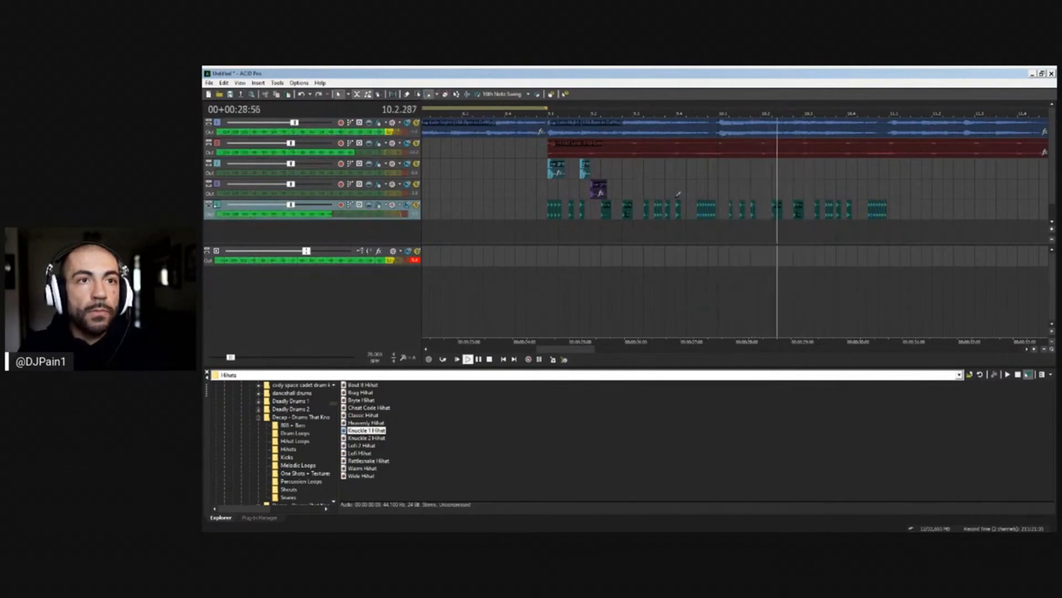
{"action": "key", "text": "space"}
{"action": "key", "text": "space"}
{"action": "scroll", "coordinate": [755, 224], "scroll_direction": "up", "scroll_amount": 2}
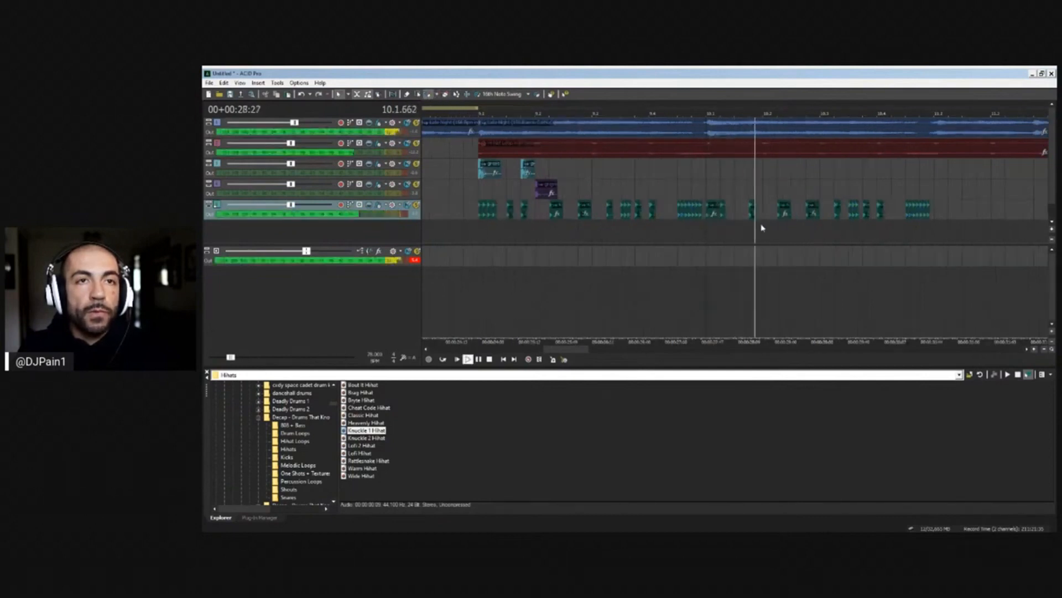
{"action": "key", "text": "space"}
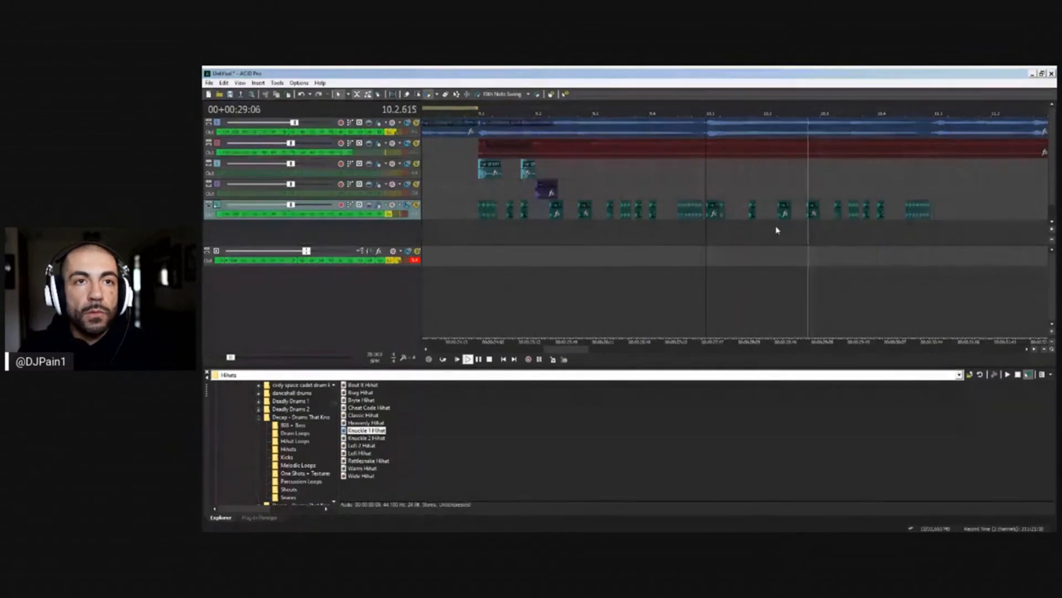
Paint a run of short hi-hat hits starting at 10.3.000 and play it back
{"action": "scroll", "coordinate": [777, 227], "scroll_direction": "up", "scroll_amount": 3}
{"action": "scroll", "coordinate": [734, 234], "scroll_direction": "up", "scroll_amount": 2}
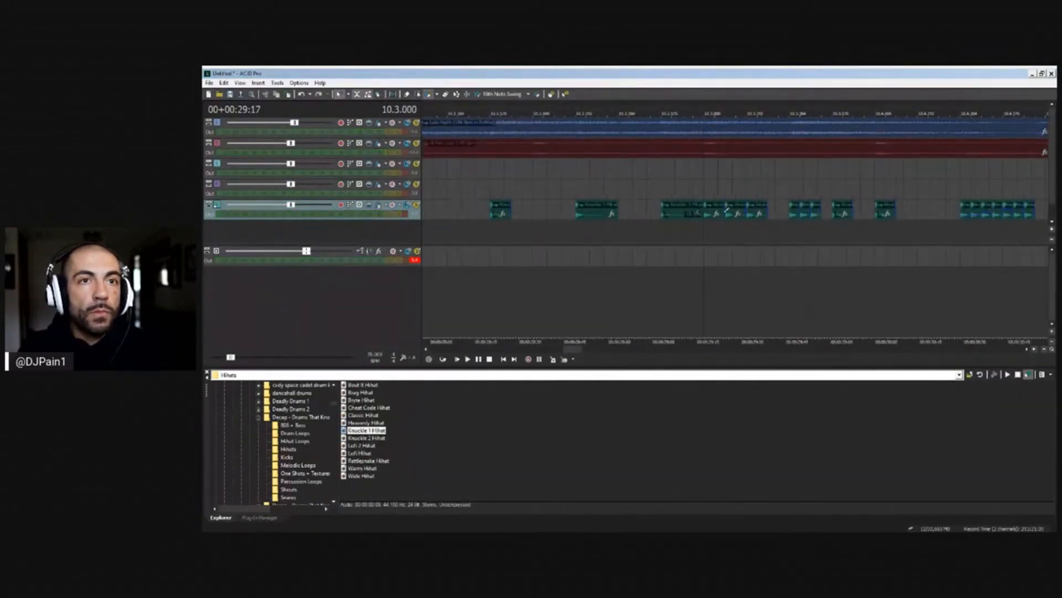
{"action": "key", "text": "space"}
Reduce the hi-hat roll at 10.3.384 to a single hit and audition the change
{"action": "scroll", "coordinate": [714, 211], "scroll_direction": "down", "scroll_amount": 3}
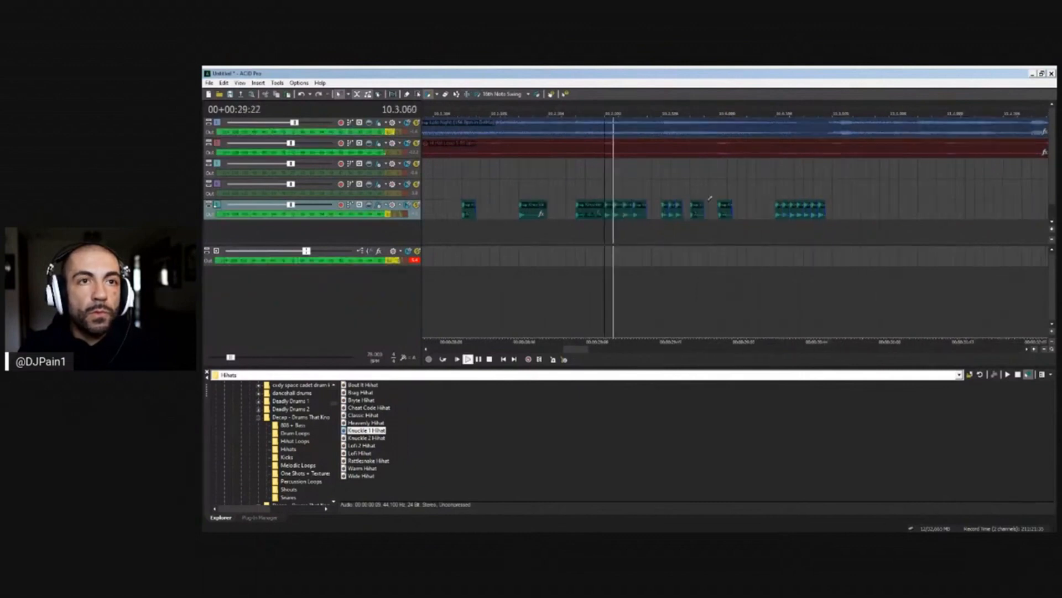
{"action": "key", "text": "space"}
{"action": "key", "text": "space"}
{"action": "key", "text": "space"}
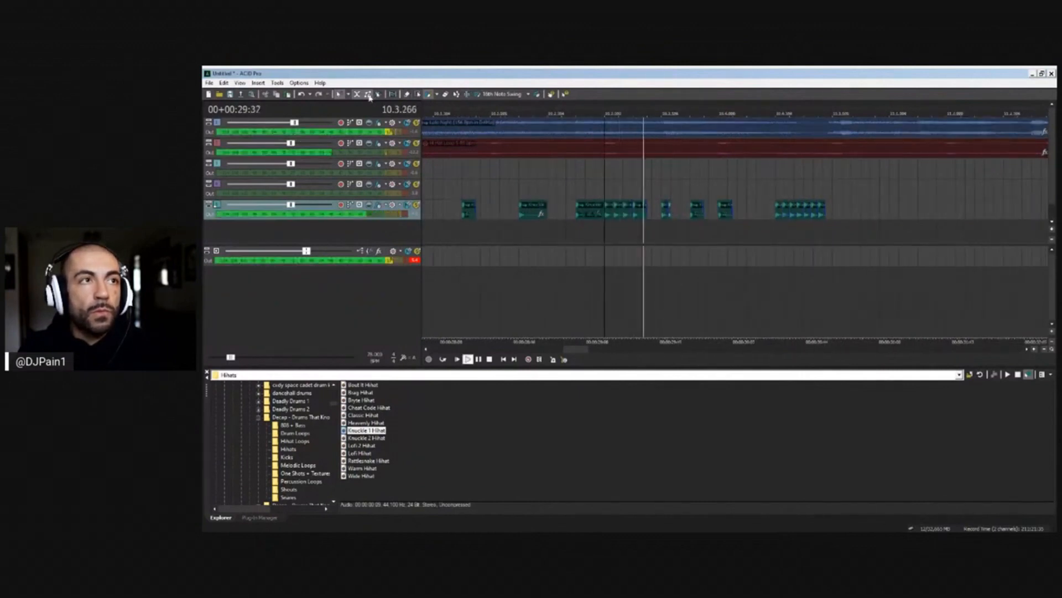
{"action": "key", "text": "space"}
{"action": "key", "text": "space"}
{"action": "key", "text": "space"}
{"action": "key", "text": "space"}
{"action": "key", "text": "space"}
{"action": "key", "text": "space"}
Paint one short hi-hat hit at about 10.4.192, undoing a misplaced attempt and auditioning the beat
{"action": "left_click", "coordinate": [737, 213]}
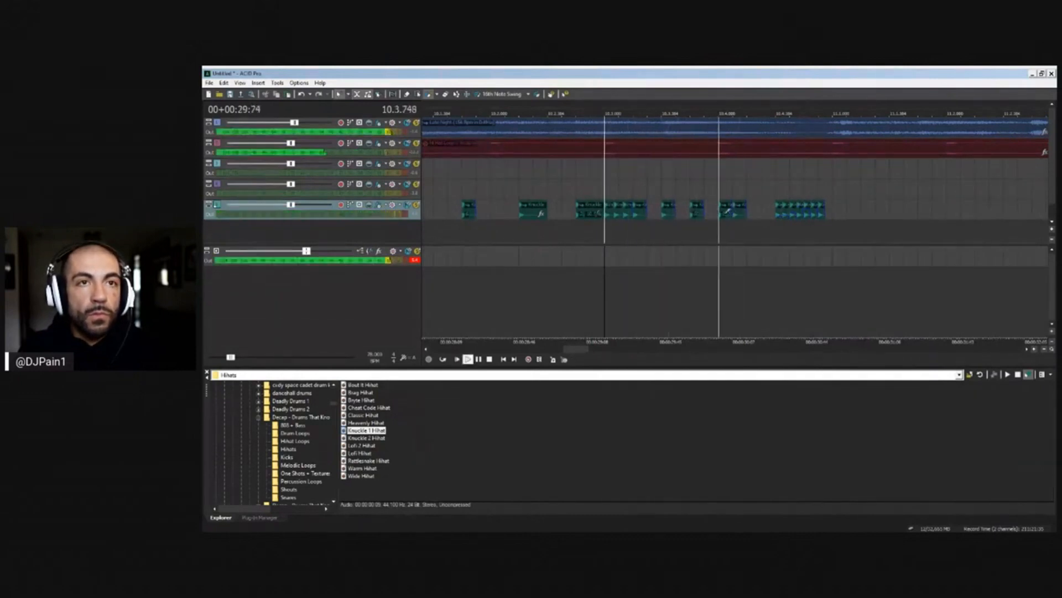
{"action": "key", "text": "space"}
{"action": "left_click", "coordinate": [726, 213]}
{"action": "key", "text": "ctrl+z"}
{"action": "key", "text": "space"}
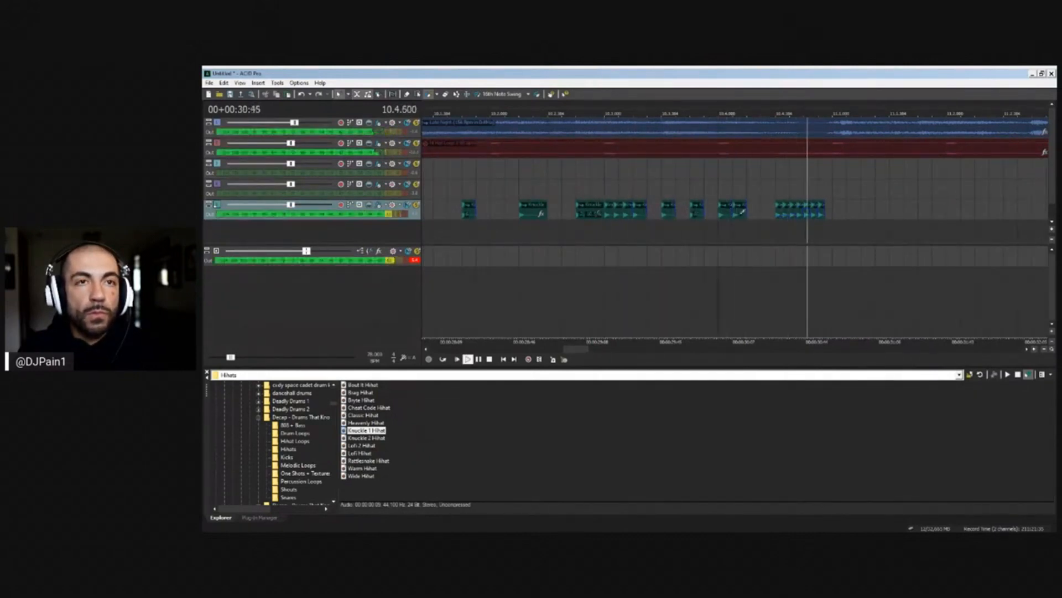
{"action": "key", "text": "space"}
{"action": "left_click", "coordinate": [748, 211]}
{"action": "key", "text": "space"}
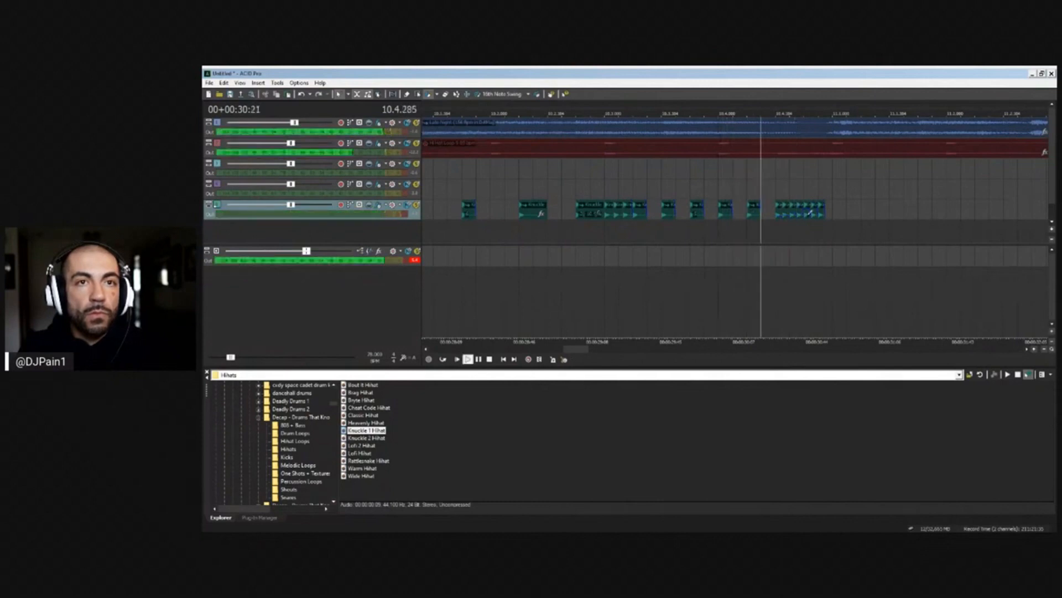
{"action": "key", "text": "space"}
Select the hi-hat pattern of bars 9 and 10 and paste a copy directly after it at 11.1.000
{"action": "left_click", "coordinate": [419, 95]}
{"action": "left_click_drag", "start_coordinate": [751, 215], "coordinate": [549, 205]}
{"action": "key", "text": "space"}
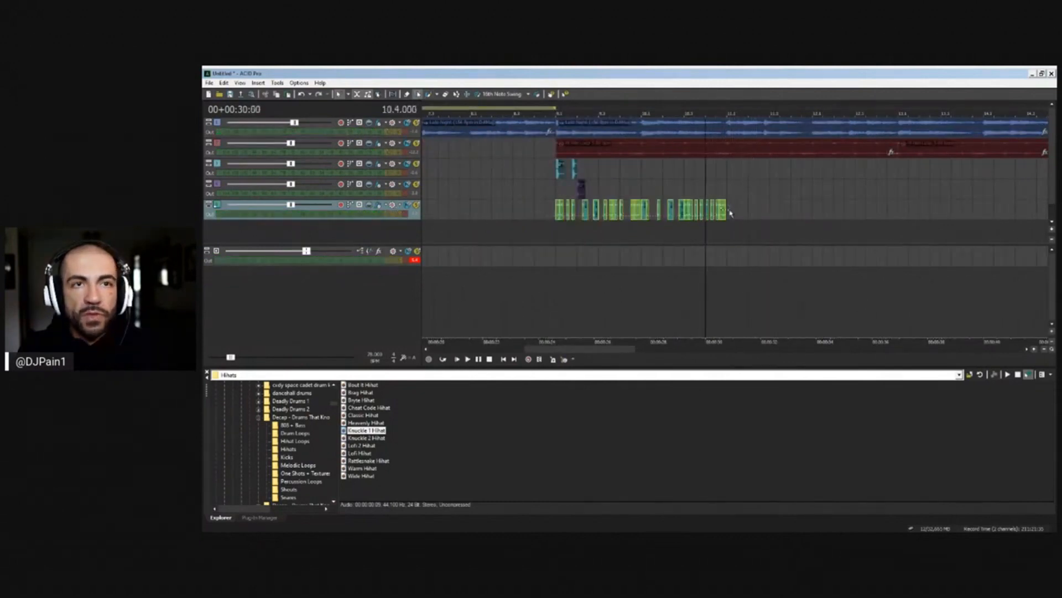
{"action": "left_click", "coordinate": [729, 212]}
{"action": "key", "text": "ctrl+v"}
Move the purple snare track above the kick track and play the beat from 9.1.000
{"action": "left_click", "coordinate": [558, 228]}
{"action": "left_click_drag", "start_coordinate": [228, 180], "coordinate": [216, 162]}
{"action": "key", "text": "space"}
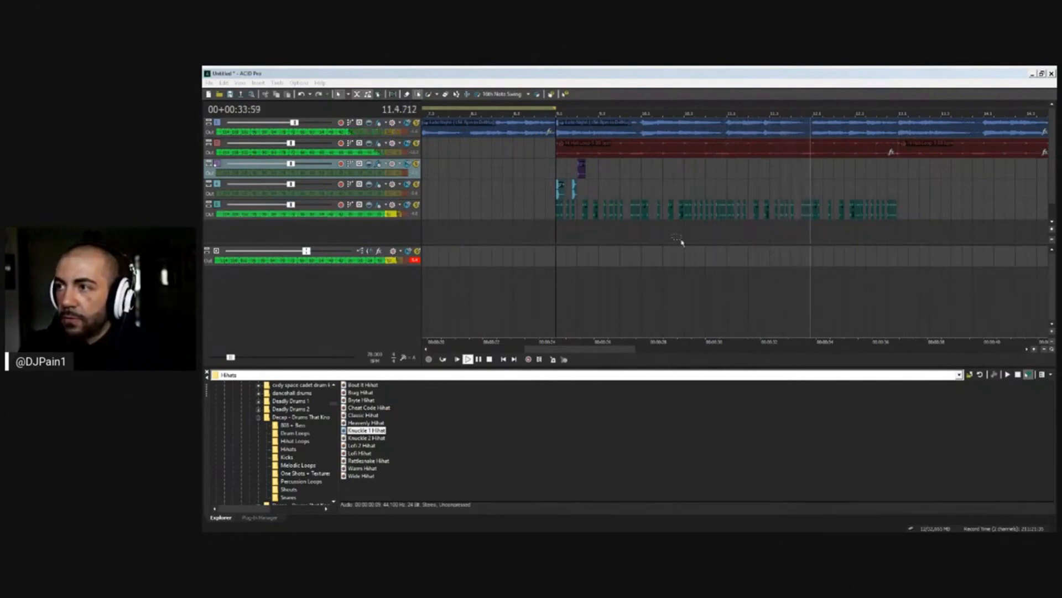
Audition the drums and place a copy of the purple snare clip at 9.4.000
{"action": "left_click", "coordinate": [558, 179]}
{"action": "scroll", "coordinate": [636, 178], "scroll_direction": "up", "scroll_amount": 1}
{"action": "double_click", "coordinate": [984, 74]}
{"action": "key", "text": "space"}
{"action": "key", "text": "space"}
{"action": "double_click", "coordinate": [922, 84]}
{"action": "key", "text": "space"}
{"action": "key", "text": "space"}
{"action": "left_click", "coordinate": [829, 167]}
{"action": "key", "text": "space"}
{"action": "left_click", "coordinate": [837, 168]}
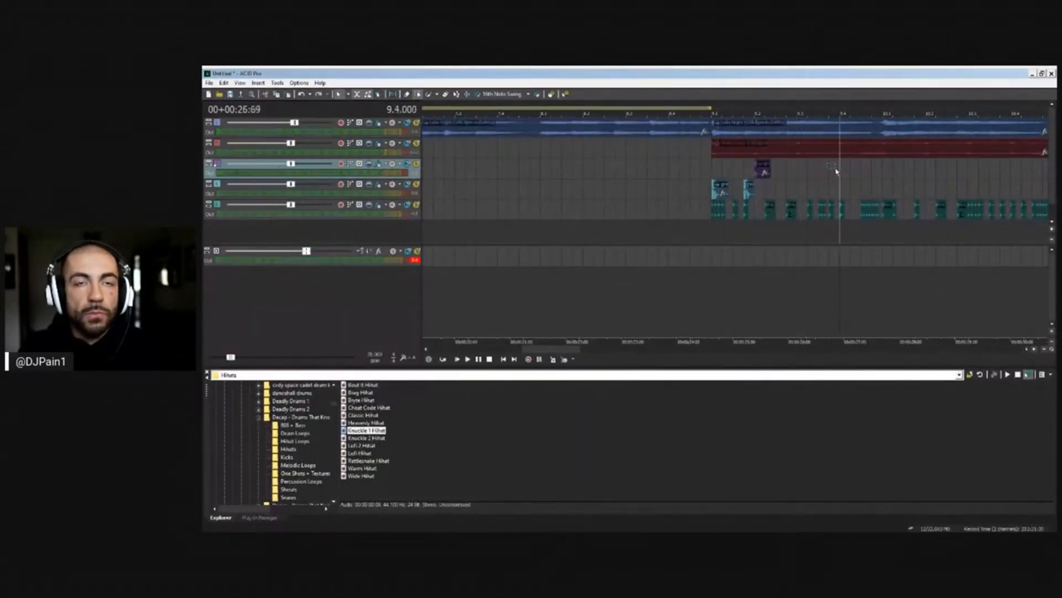
Browse the 2022 kits sample folder and open The Essentials 2022 (Drum Kit)
{"action": "left_click", "coordinate": [700, 183]}
{"action": "scroll", "coordinate": [312, 427], "scroll_direction": "down", "scroll_amount": 5}
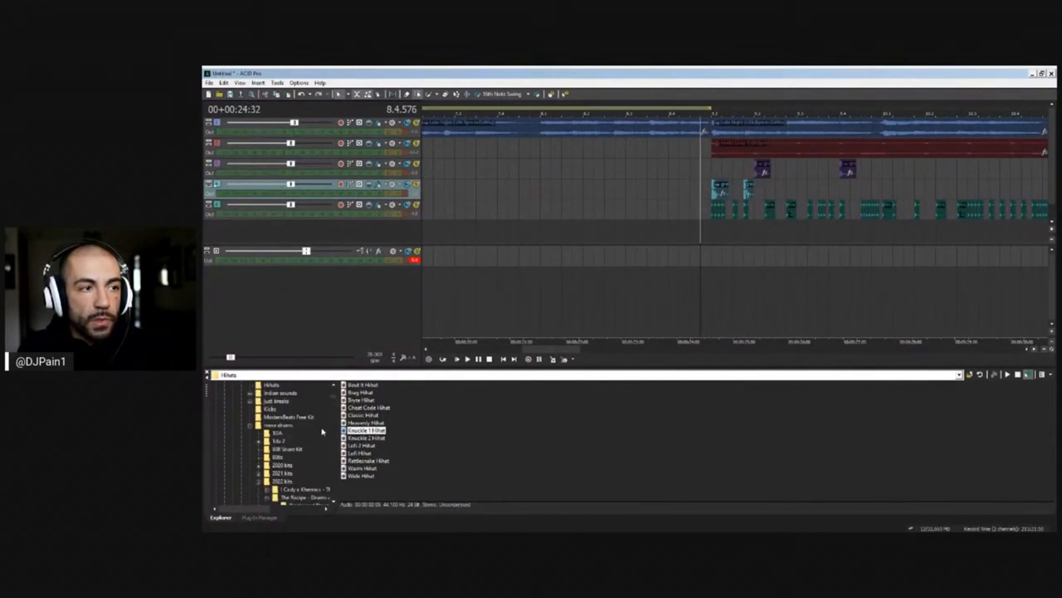
{"action": "scroll", "coordinate": [318, 443], "scroll_direction": "down", "scroll_amount": 1}
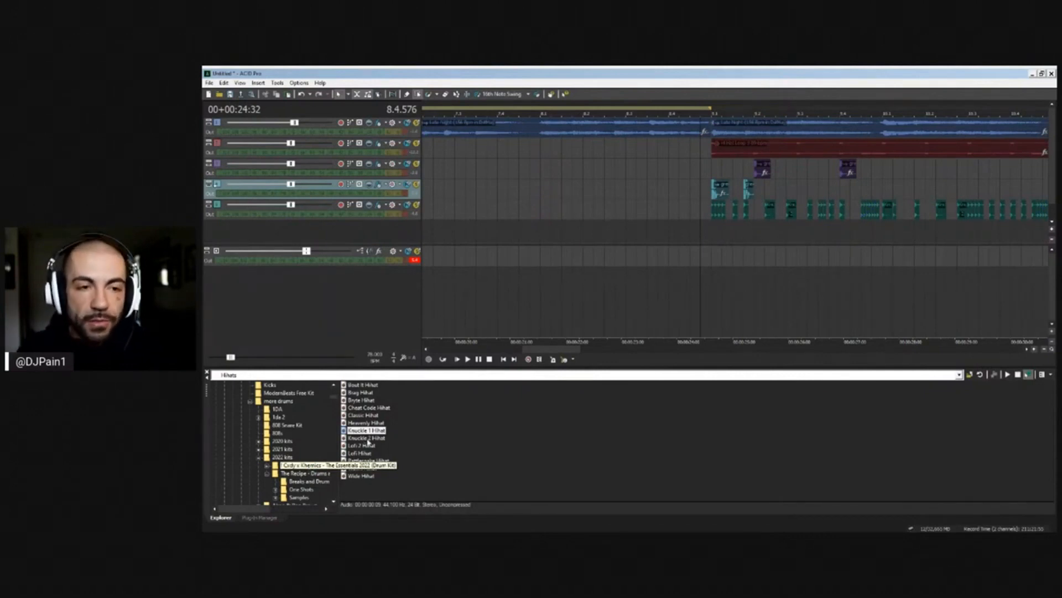
{"action": "key", "text": "BackSpace"}
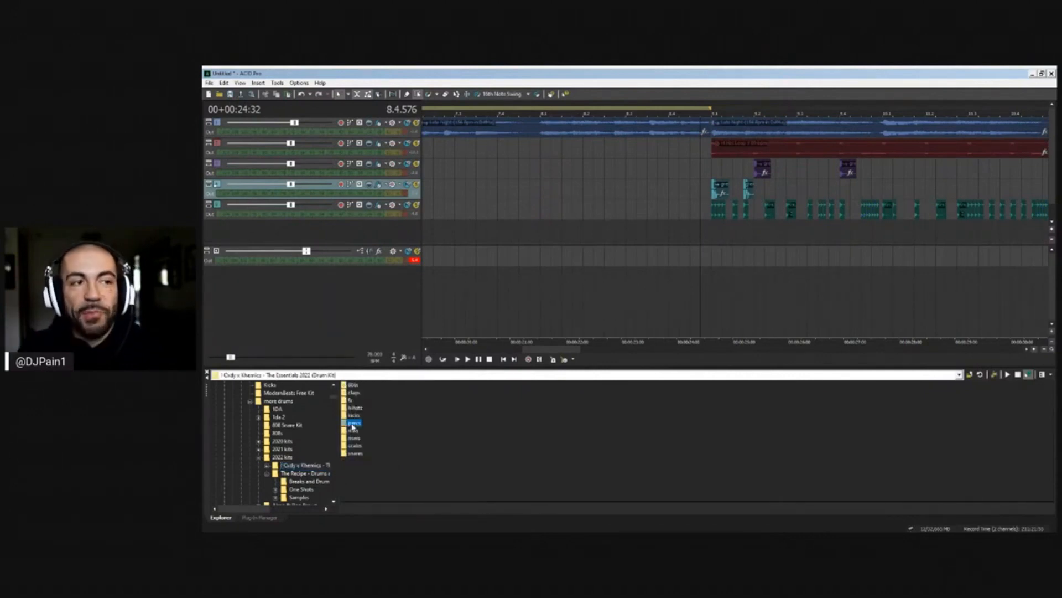
Open the kit's percs folder and audition its percussion samples one after another
{"action": "double_click", "coordinate": [353, 426]}
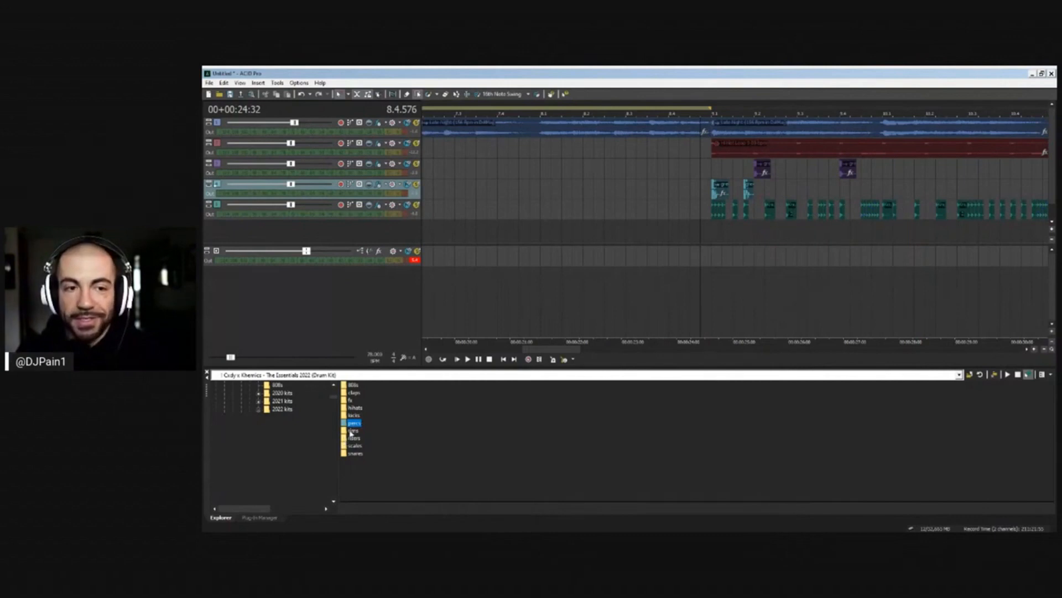
{"action": "left_click", "coordinate": [378, 408]}
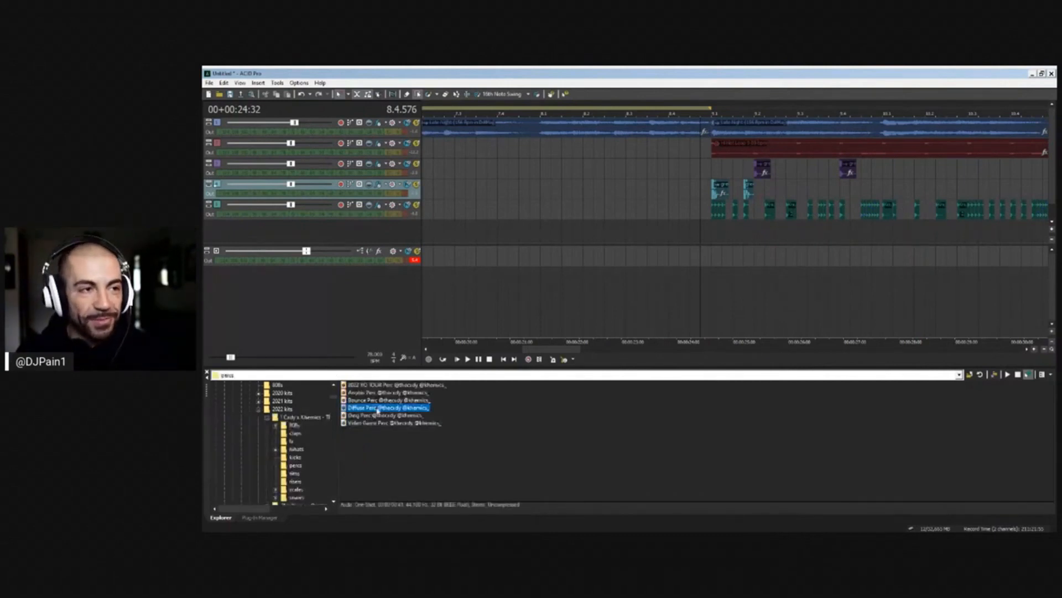
{"action": "left_click", "coordinate": [382, 415]}
{"action": "left_click", "coordinate": [393, 393]}
{"action": "left_click", "coordinate": [401, 400]}
{"action": "left_click", "coordinate": [414, 385]}
{"action": "left_click", "coordinate": [402, 415]}
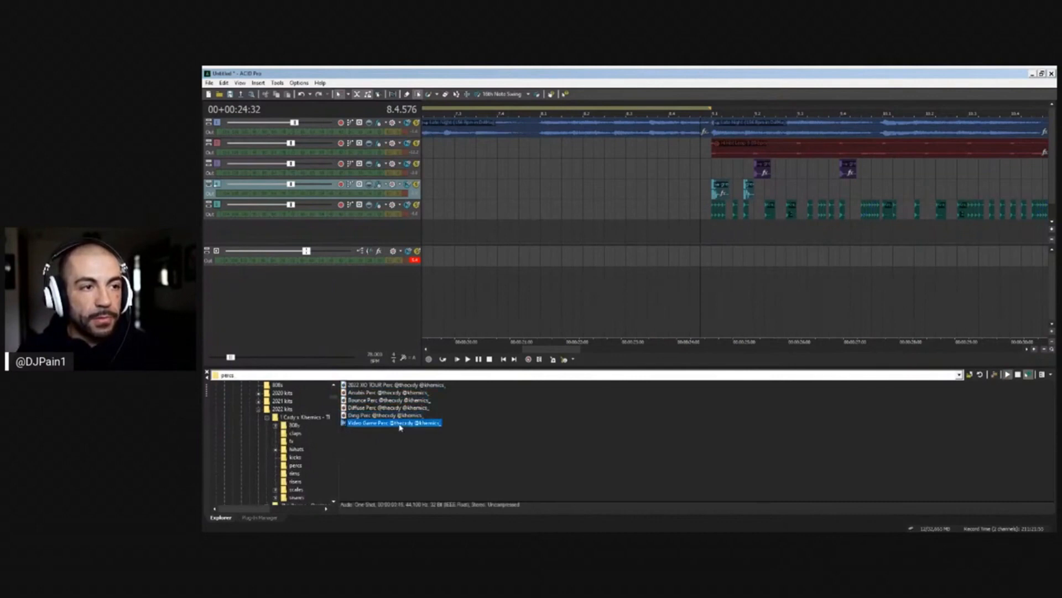
{"action": "left_click", "coordinate": [390, 408]}
{"action": "key", "text": "Up"}
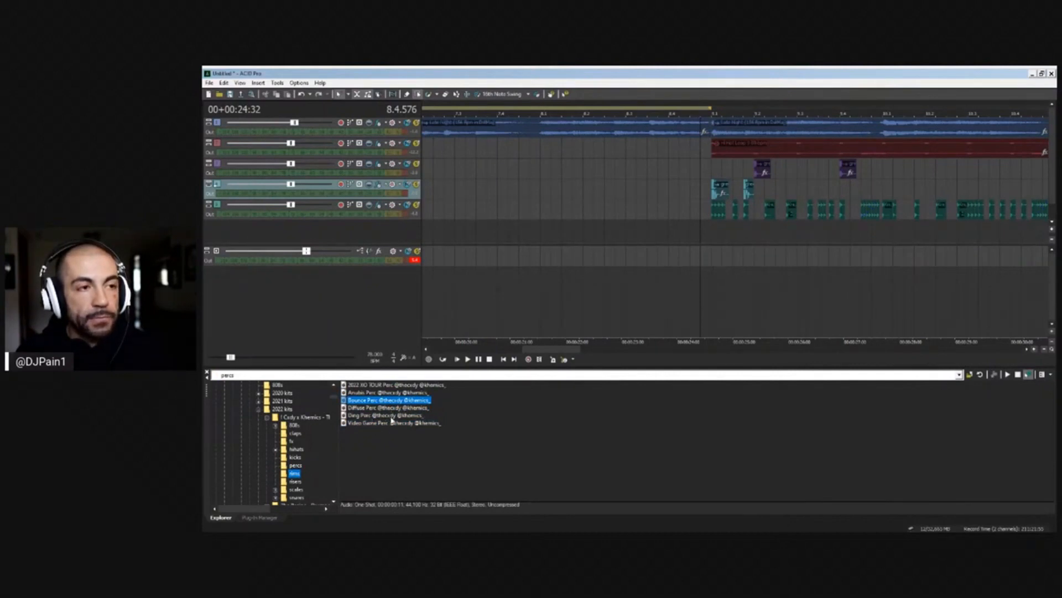
Audition the rim samples in the kit's rims folder, from Tiny Rim through to Afro Rim
{"action": "left_click", "coordinate": [403, 438]}
{"action": "left_click", "coordinate": [398, 445]}
{"action": "left_click", "coordinate": [407, 431]}
{"action": "left_click", "coordinate": [413, 423]}
{"action": "left_click", "coordinate": [413, 415]}
{"action": "left_click", "coordinate": [414, 409]}
{"action": "left_click", "coordinate": [415, 401]}
{"action": "left_click", "coordinate": [413, 393]}
{"action": "left_click", "coordinate": [410, 385]}
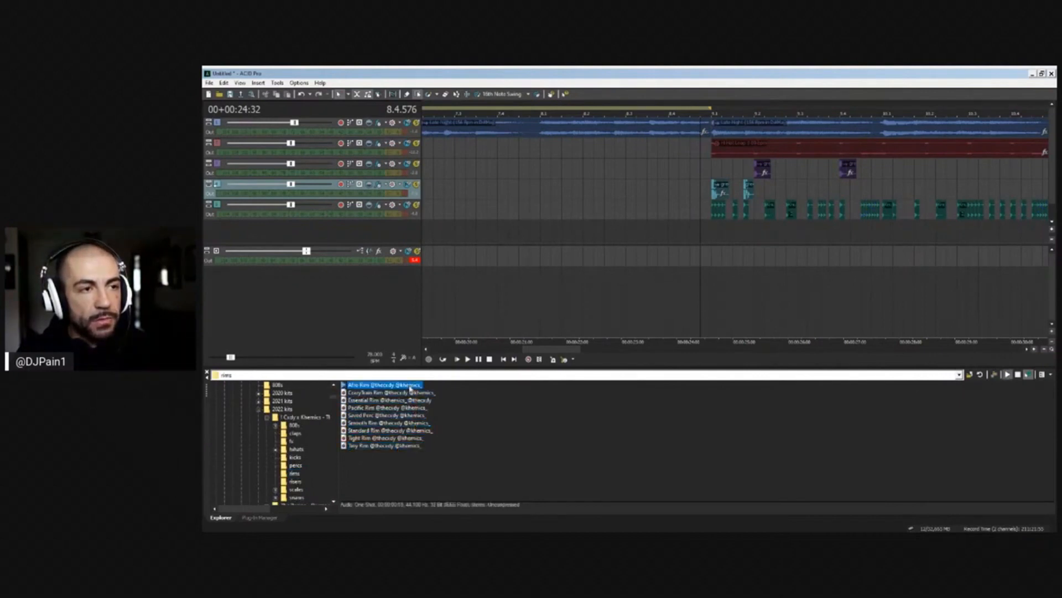
Add Essential Rim as a new track and paint two rim hits, a quarter beat before and after 9.3
{"action": "double_click", "coordinate": [416, 402]}
{"action": "left_click", "coordinate": [710, 235]}
{"action": "key", "text": "space"}
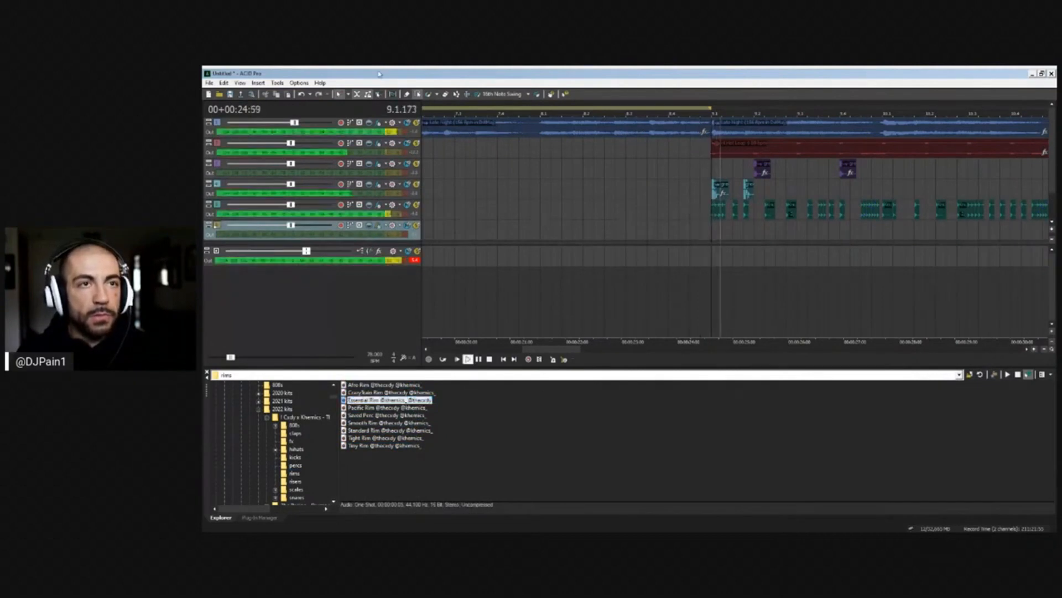
{"action": "key", "text": "space"}
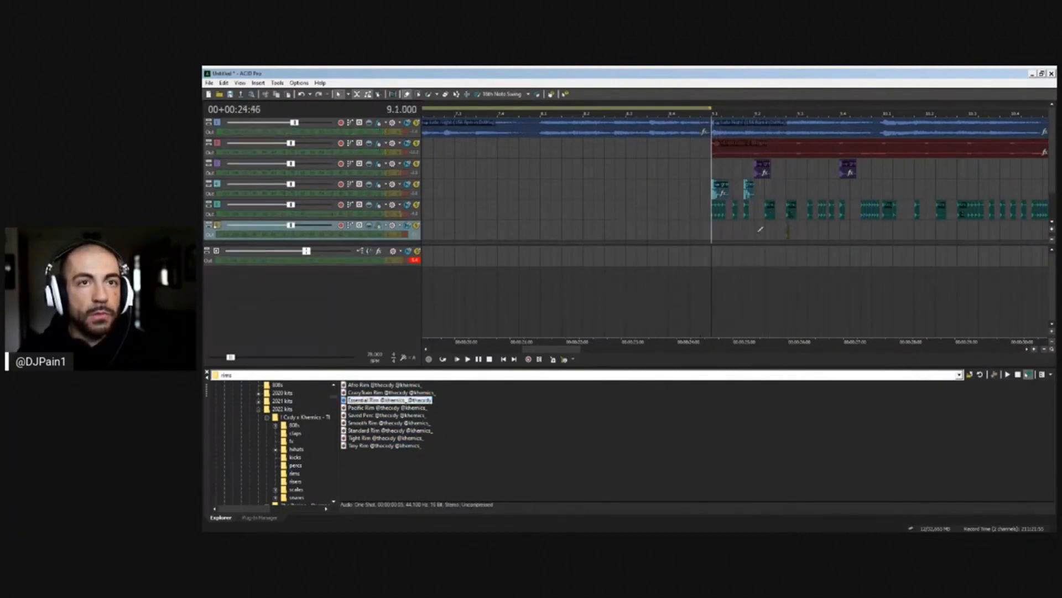
{"action": "key", "text": "space"}
{"action": "scroll", "coordinate": [788, 195], "scroll_direction": "down", "scroll_amount": 1}
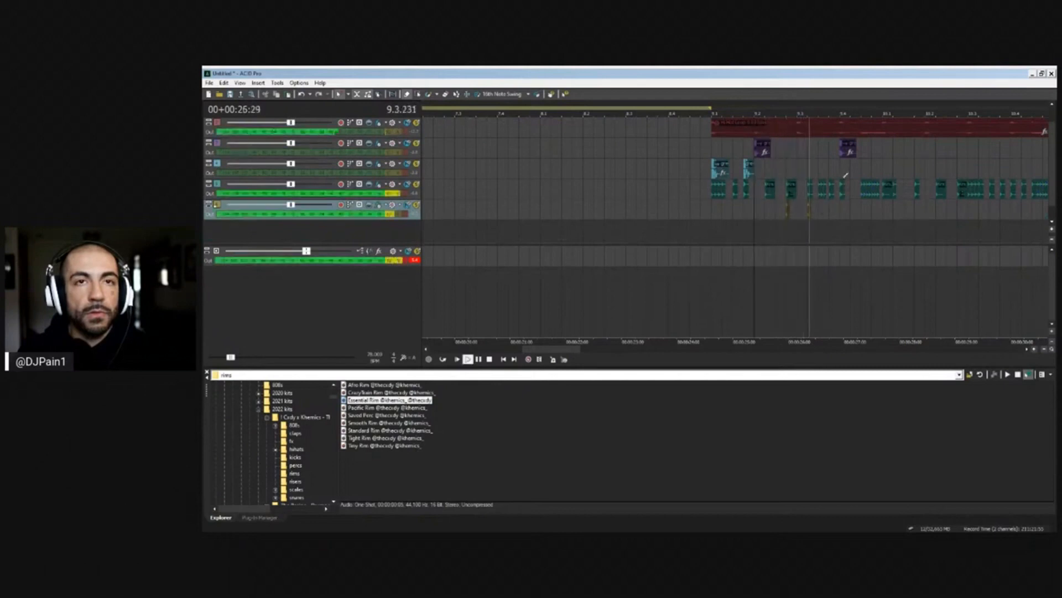
Paint a kick at 10.1, a purple snare at 10.2 and another kick a quarter beat before 10.3
{"action": "left_click", "coordinate": [749, 173]}
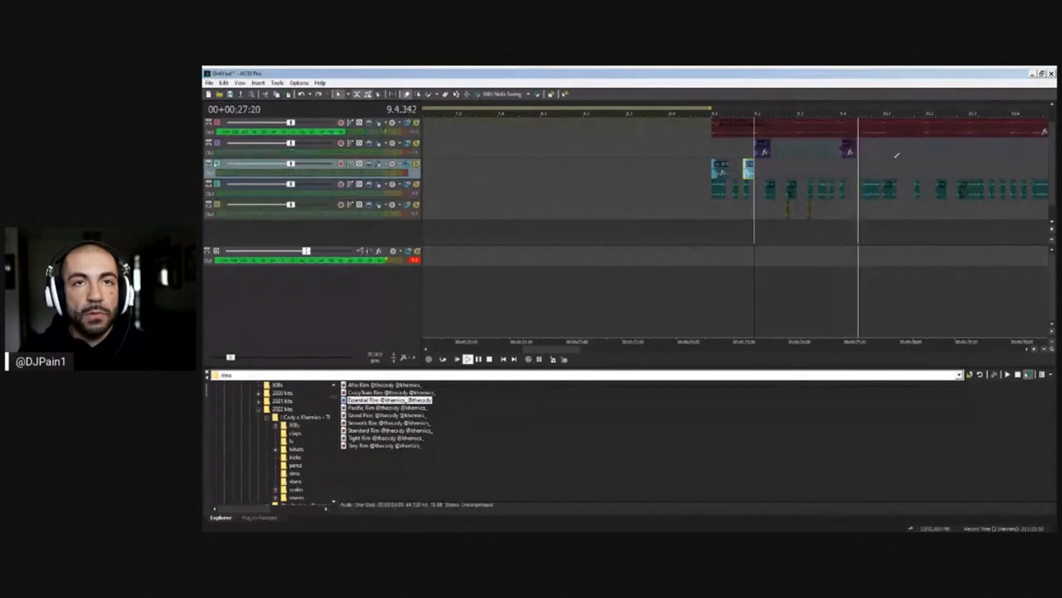
{"action": "left_click", "coordinate": [880, 167]}
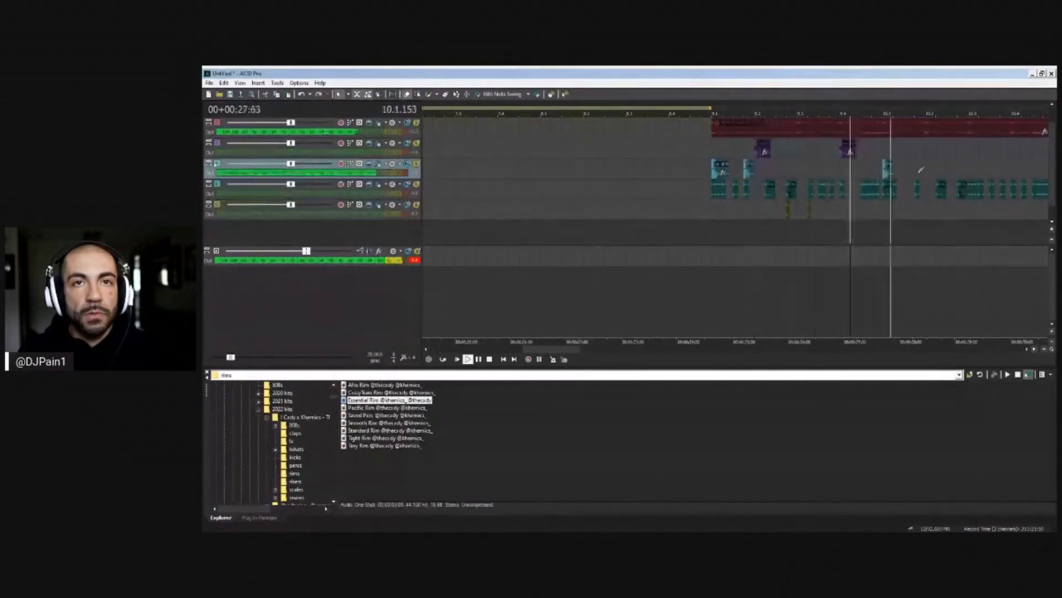
{"action": "left_click", "coordinate": [935, 170]}
{"action": "key", "text": "space"}
{"action": "key", "text": "space"}
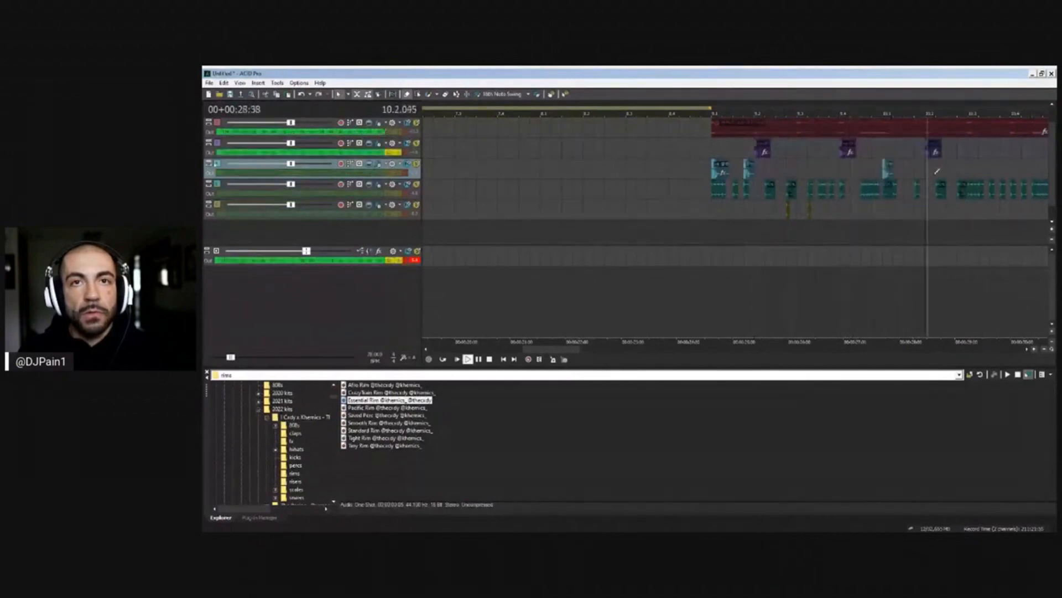
{"action": "scroll", "coordinate": [935, 170], "scroll_direction": "up", "scroll_amount": 1}
{"action": "key", "text": "space"}
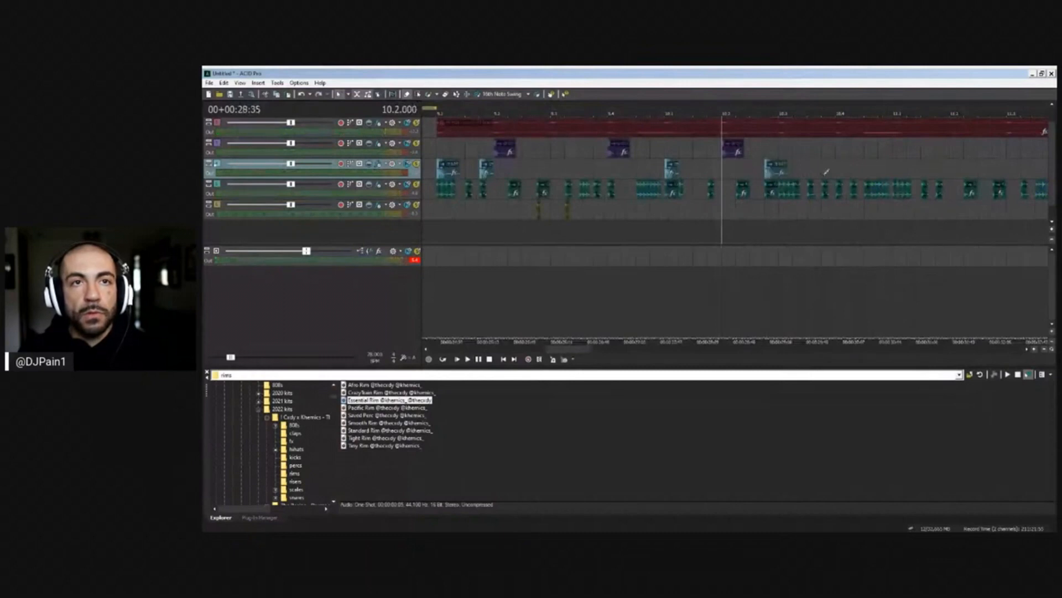
Try shifting the kick just before 10.3 directly onto 10.3 and play it back
{"action": "left_click_drag", "start_coordinate": [775, 168], "coordinate": [797, 171]}
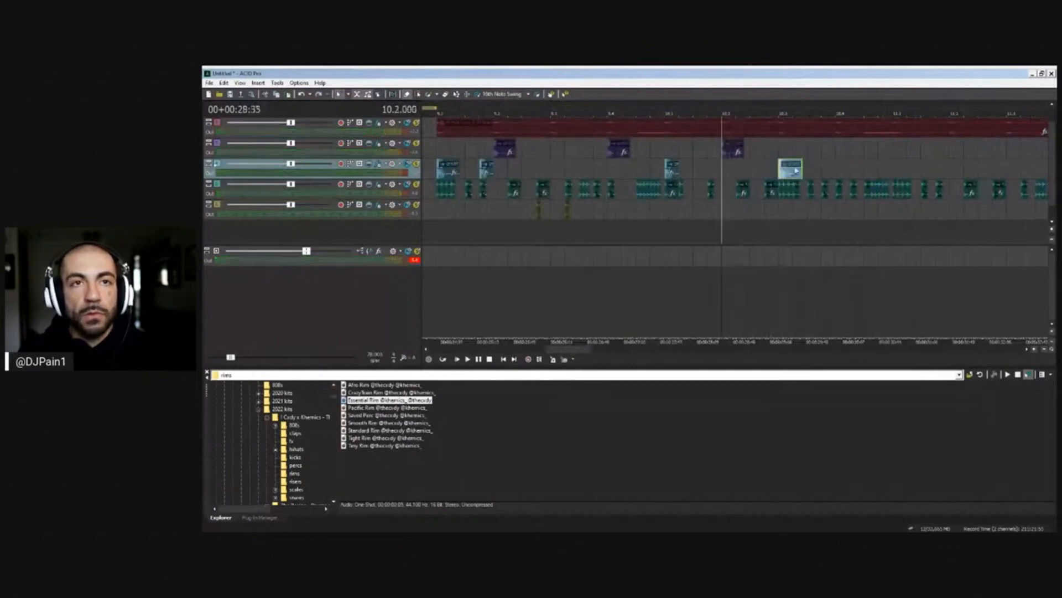
{"action": "key", "text": "space"}
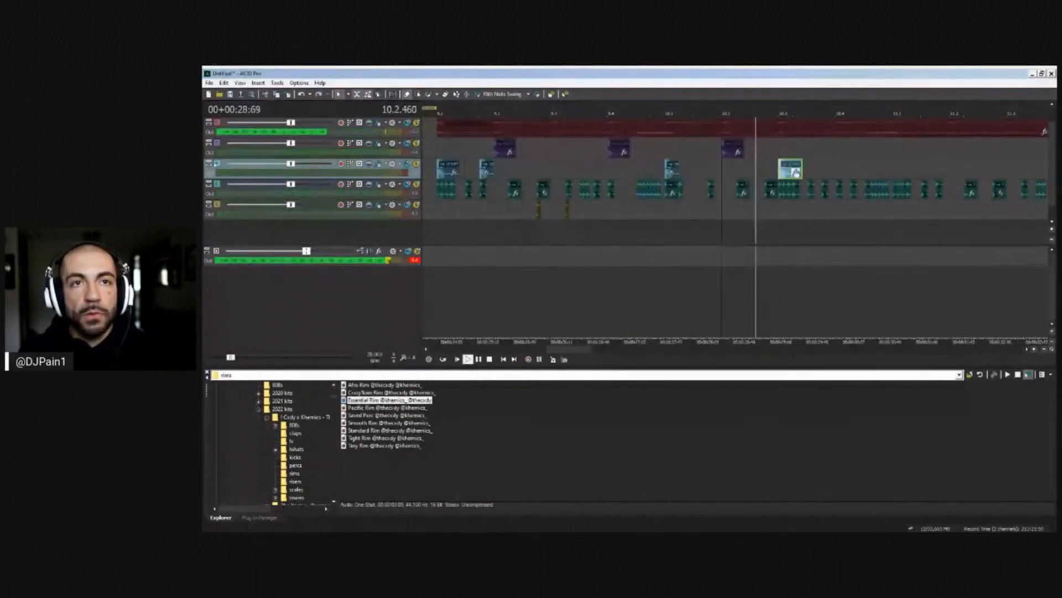
{"action": "left_click_drag", "start_coordinate": [796, 173], "coordinate": [782, 172]}
{"action": "key", "text": "space"}
Paint kicks halfway between 10.3 and 10.4 and a quarter beat after 10.4, plus a snare at 10.4
{"action": "left_click", "coordinate": [819, 165]}
{"action": "key", "text": "space"}
{"action": "left_click", "coordinate": [846, 147]}
{"action": "left_click", "coordinate": [861, 166]}
{"action": "key", "text": "space"}
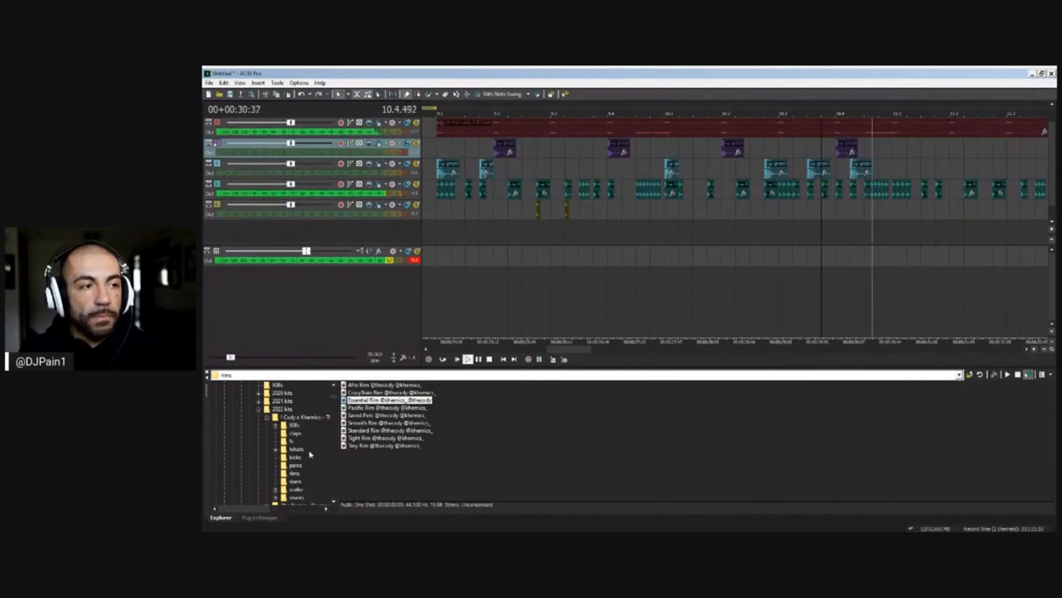
Find the Long OH sample in the hihats Openhats folder, audition it and add it as a new track
{"action": "scroll", "coordinate": [310, 454], "scroll_direction": "down", "scroll_amount": 1}
{"action": "key", "text": "space"}
{"action": "left_click", "coordinate": [275, 426]}
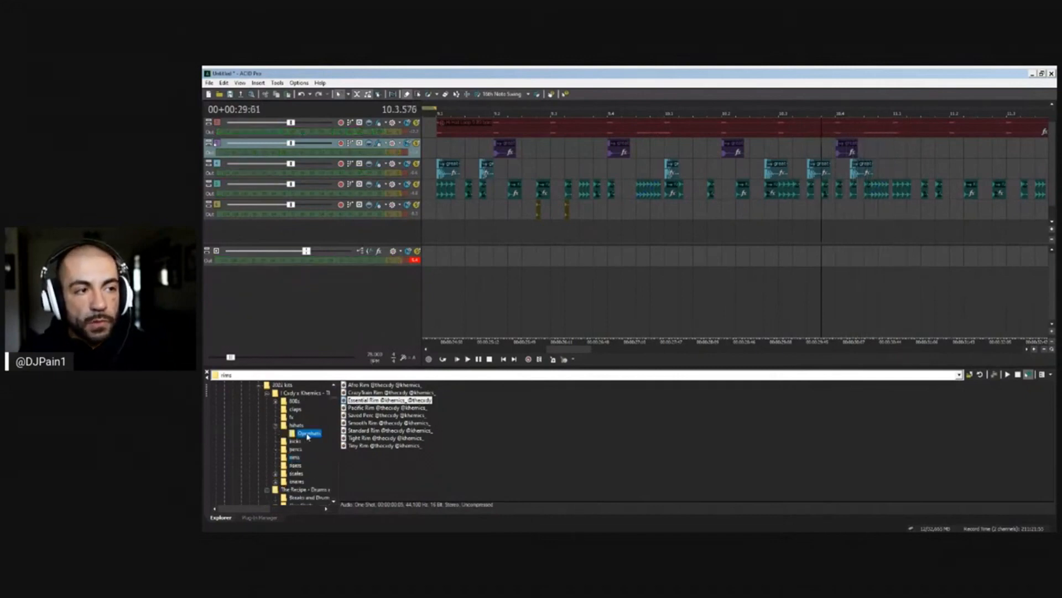
{"action": "left_click", "coordinate": [391, 430]}
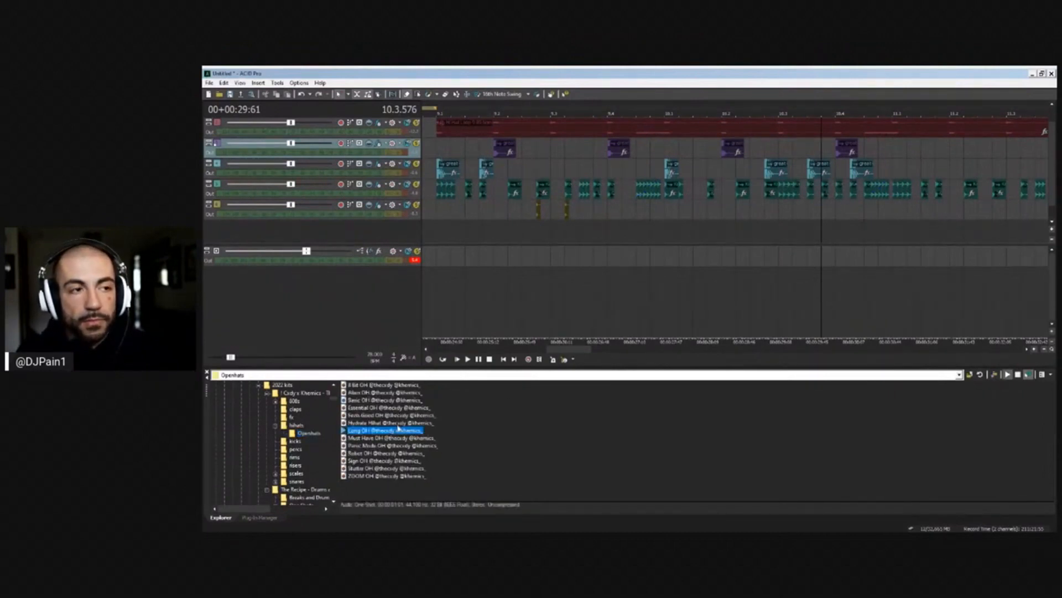
{"action": "double_click", "coordinate": [391, 430]}
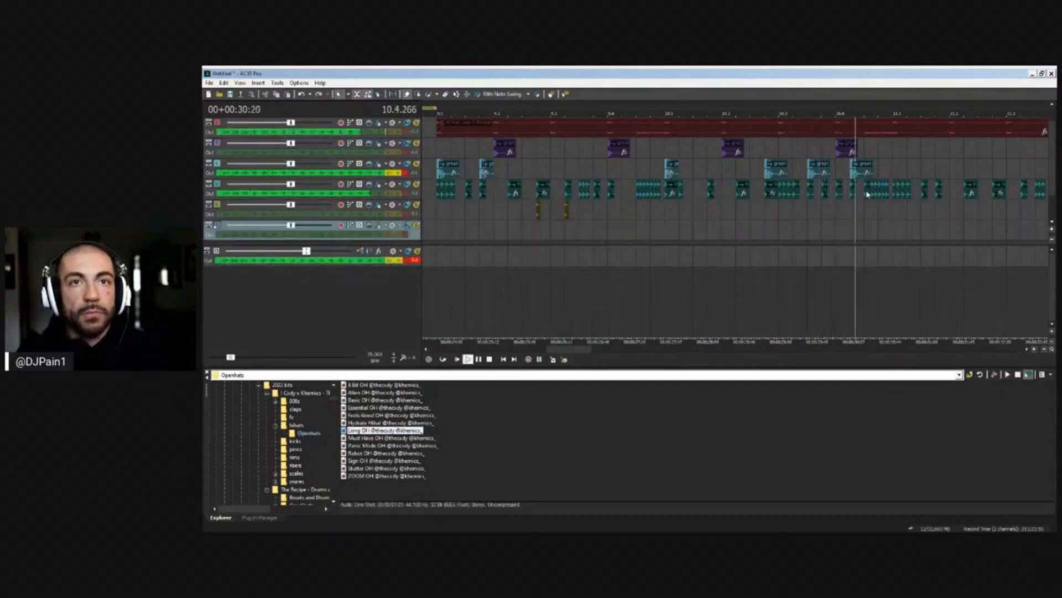
Try an open hat hit halfway through beat 10.4 and lower the open hat track's volume
{"action": "key", "text": "space"}
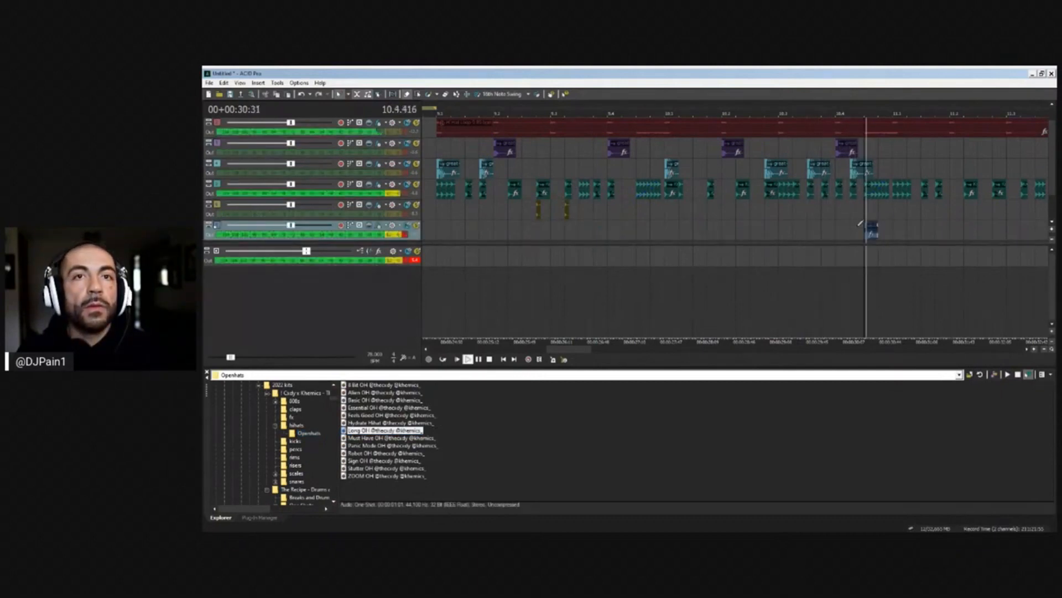
{"action": "key", "text": "space"}
{"action": "key", "text": "space"}
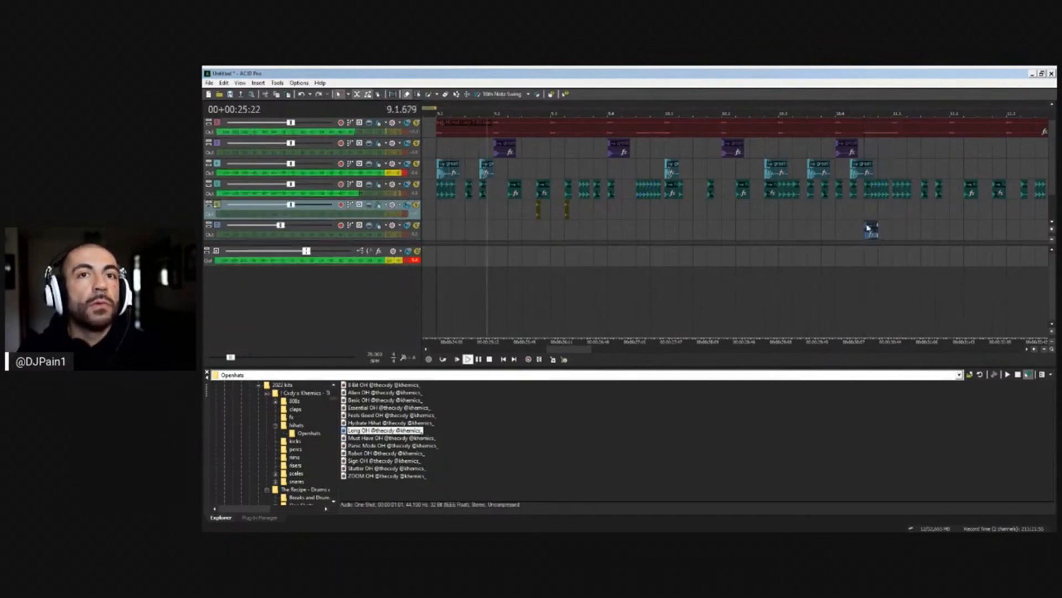
Paint open hat hits halfway between 9.2 and 9.3 and halfway between 10.3 and 10.4, then play the beat
{"action": "left_click", "coordinate": [526, 229]}
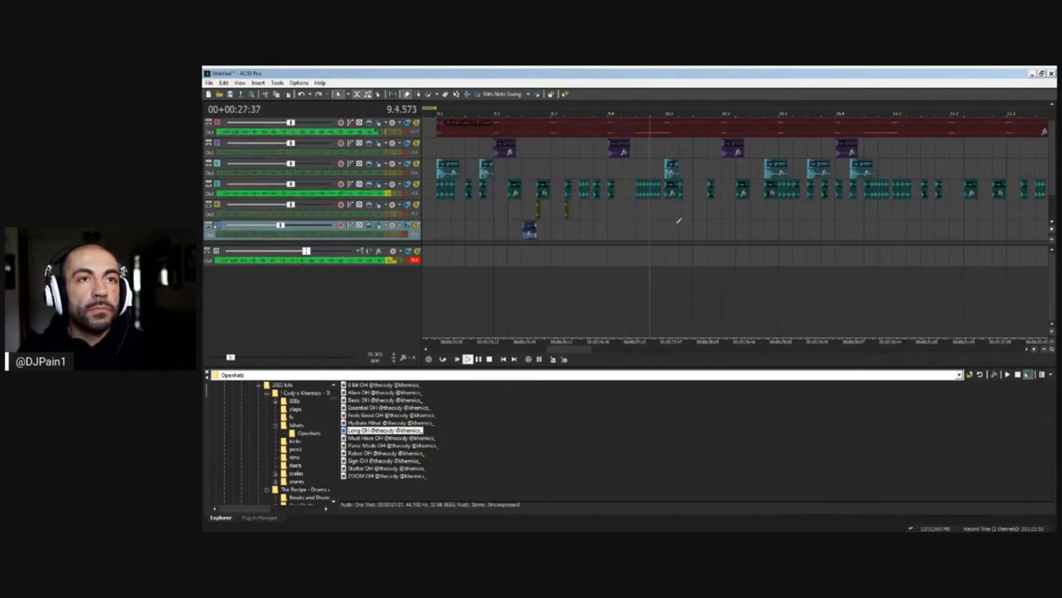
{"action": "left_click", "coordinate": [811, 229]}
{"action": "scroll", "coordinate": [653, 205], "scroll_direction": "down", "scroll_amount": 3}
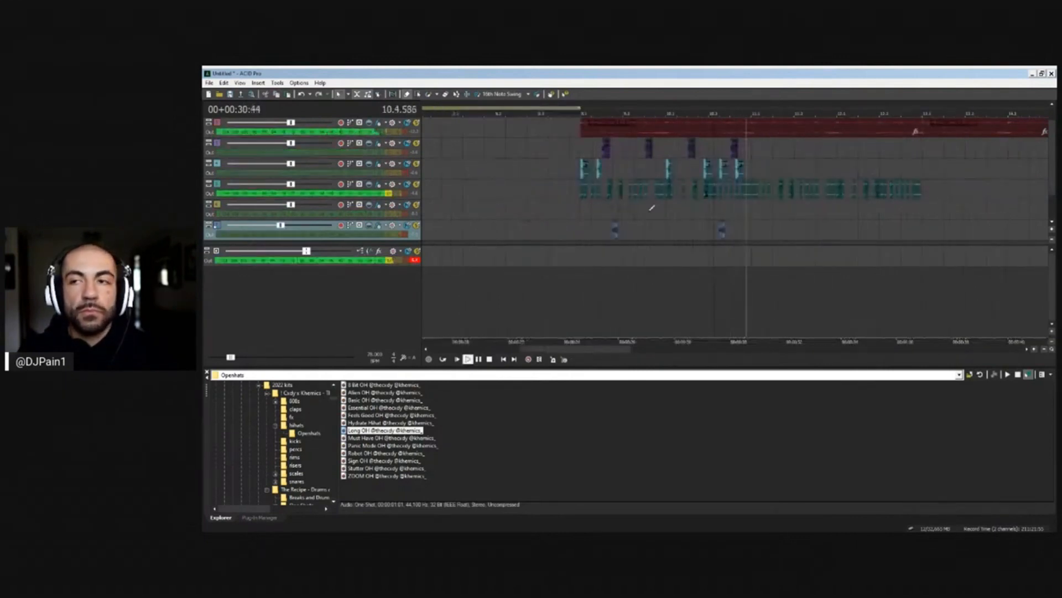
{"action": "key", "text": "space"}
{"action": "left_click", "coordinate": [696, 231]}
{"action": "key", "text": "space"}
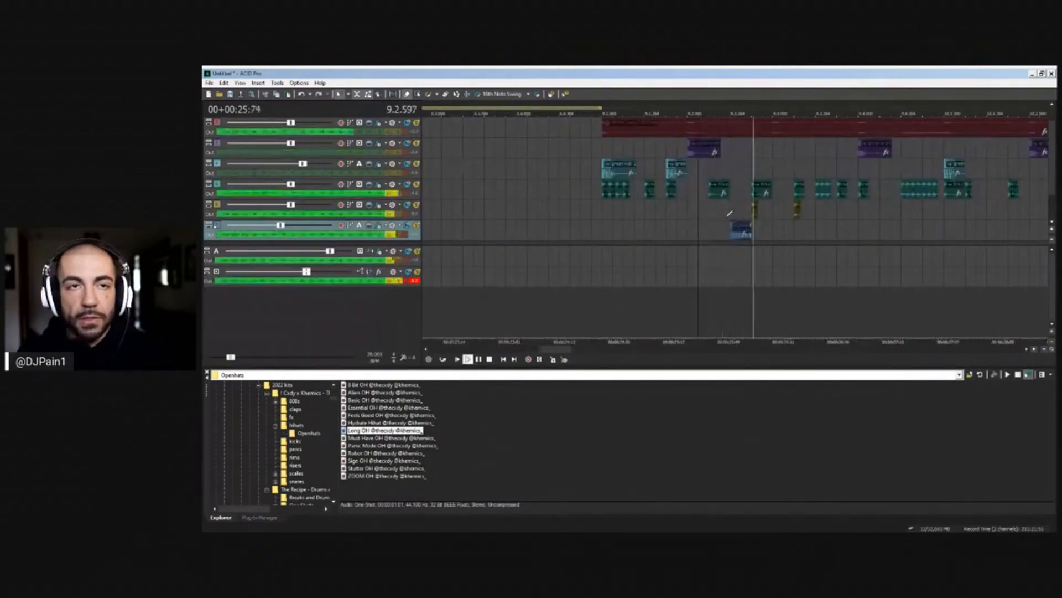
Paint Essential Rim hits a quarter beat after 10.1 and a quarter beat after 10.3, checking them in playback
{"action": "scroll", "coordinate": [637, 191], "scroll_direction": "down", "scroll_amount": 4}
{"action": "scroll", "coordinate": [670, 196], "scroll_direction": "down", "scroll_amount": 1}
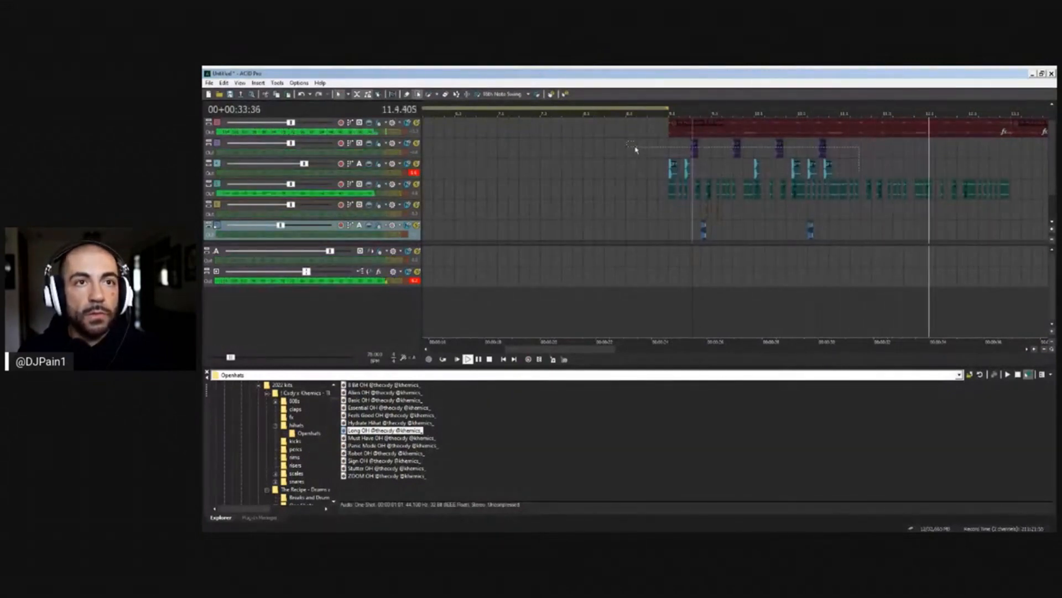
{"action": "left_click", "coordinate": [765, 218]}
{"action": "scroll", "coordinate": [763, 217], "scroll_direction": "up", "scroll_amount": 1}
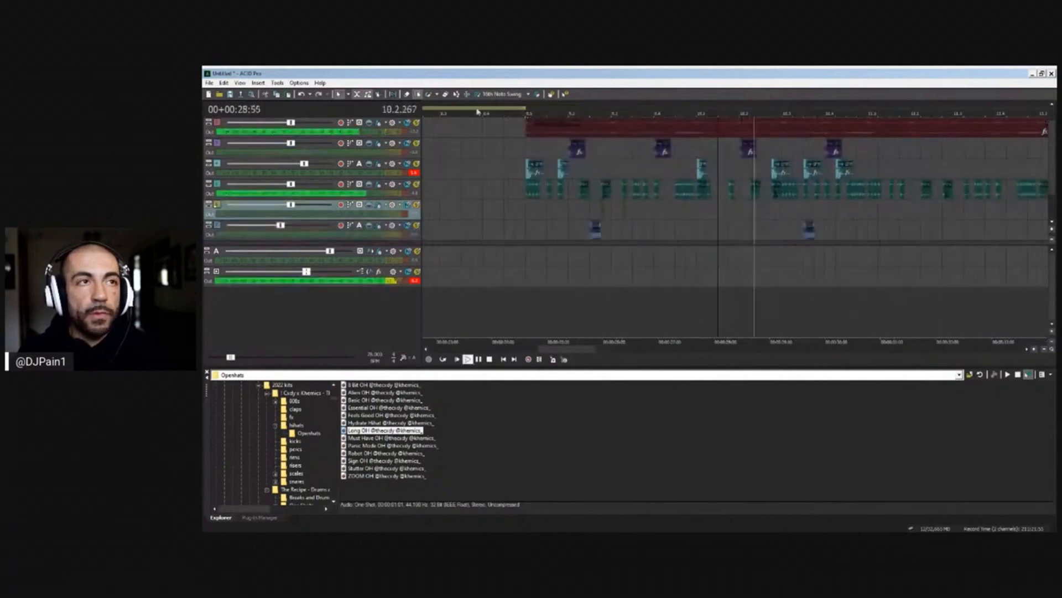
{"action": "left_click", "coordinate": [407, 95]}
{"action": "scroll", "coordinate": [717, 220], "scroll_direction": "up", "scroll_amount": 1}
{"action": "left_click", "coordinate": [624, 221]}
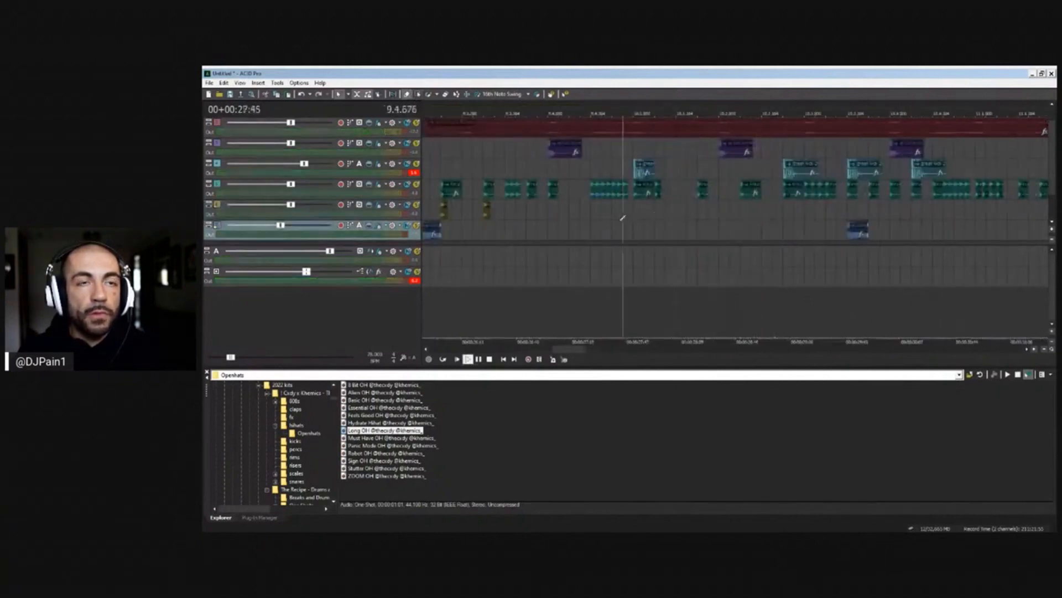
{"action": "left_click", "coordinate": [659, 210]}
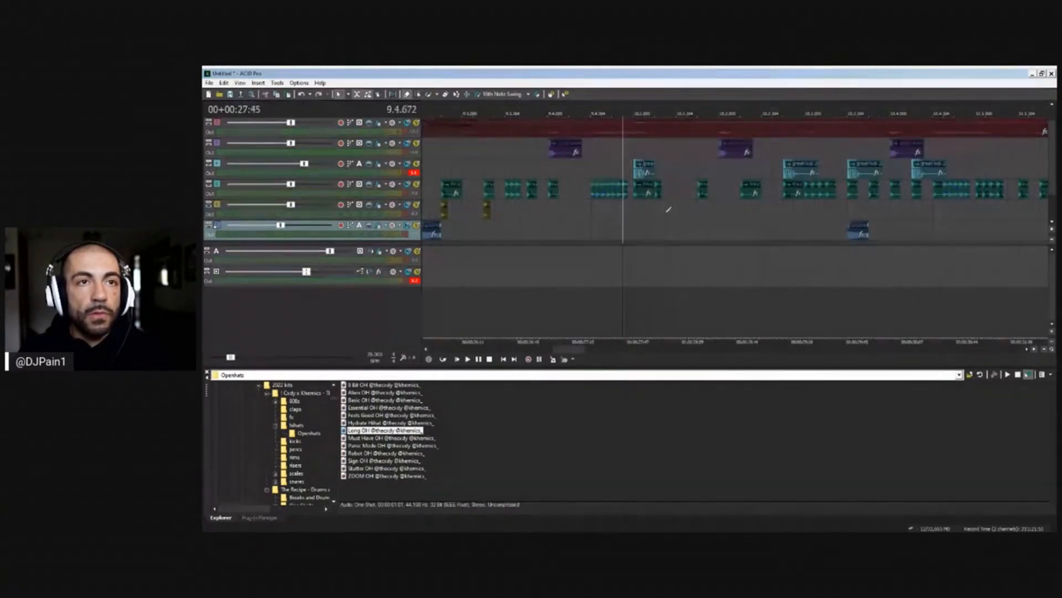
{"action": "scroll", "coordinate": [703, 211], "scroll_direction": "down", "scroll_amount": 1}
{"action": "left_click", "coordinate": [727, 210]}
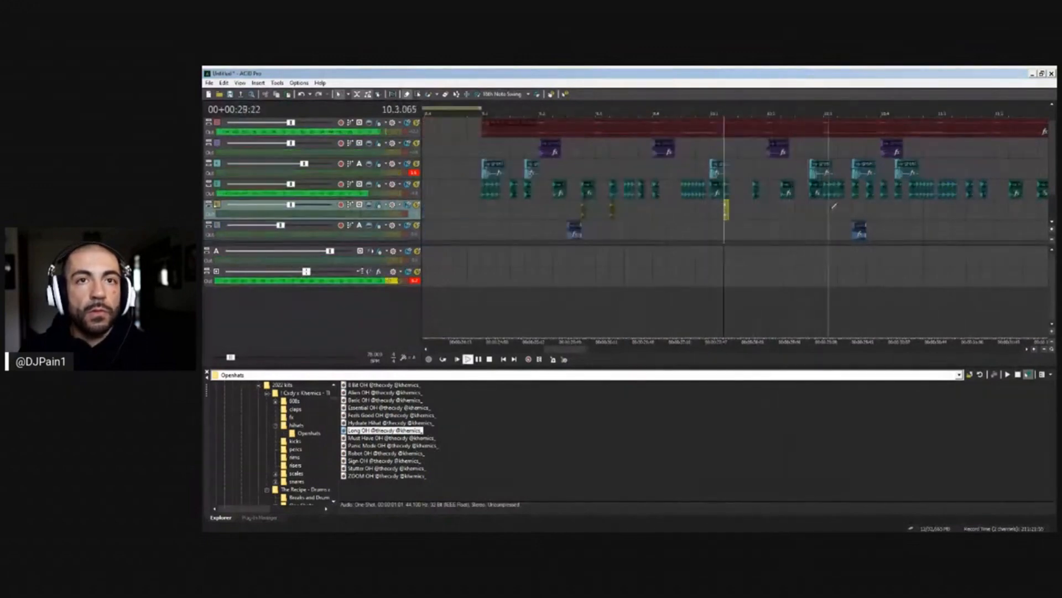
{"action": "key", "text": "space"}
{"action": "key", "text": "space"}
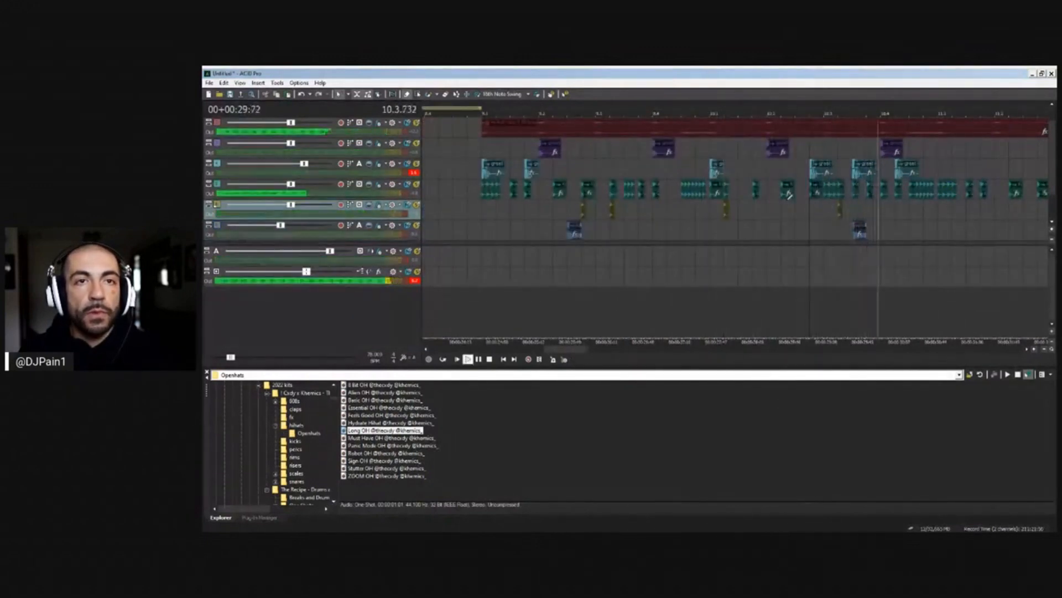
Move the rim and open hat tracks together above the purple snare track
{"action": "scroll", "coordinate": [775, 211], "scroll_direction": "down", "scroll_amount": 1}
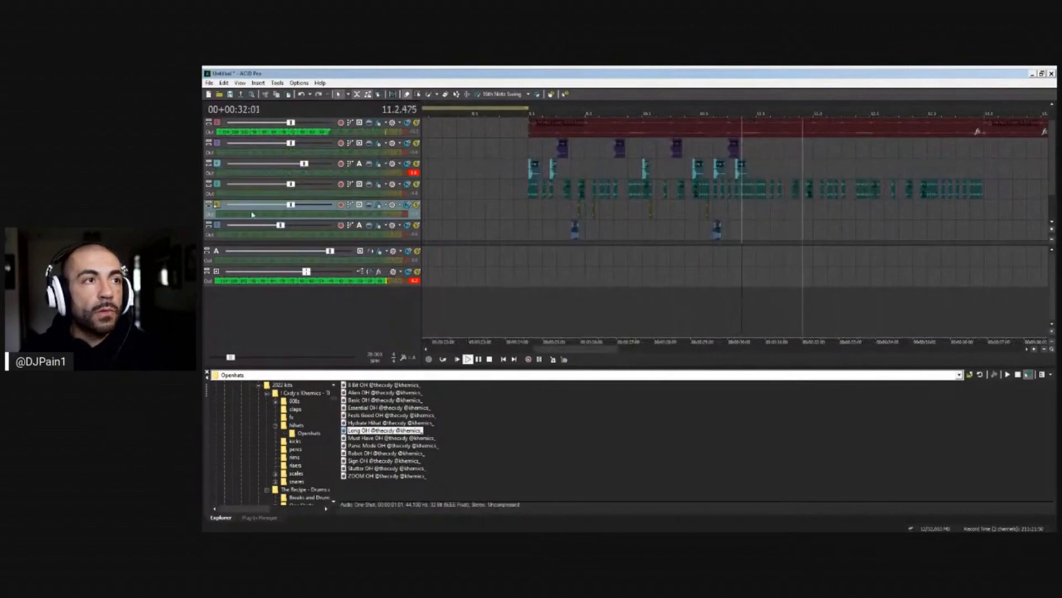
{"action": "left_click", "coordinate": [220, 229], "text": "ctrl"}
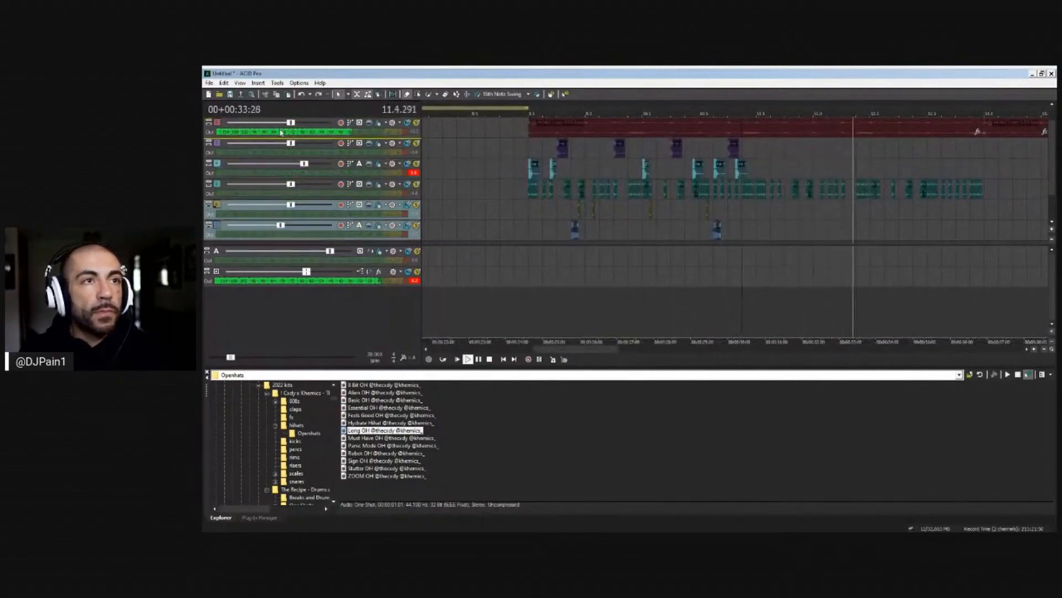
{"action": "left_click_drag", "start_coordinate": [281, 131], "coordinate": [282, 134]}
Select the rim, open hat, snare and kick clips of bars 9 and 10 and paste a copy at 11.1
{"action": "left_click_drag", "start_coordinate": [778, 210], "coordinate": [440, 152]}
{"action": "key", "text": "ctrl+c"}
{"action": "key", "text": "space"}
{"action": "left_click", "coordinate": [756, 144]}
{"action": "key", "text": "ctrl+v"}
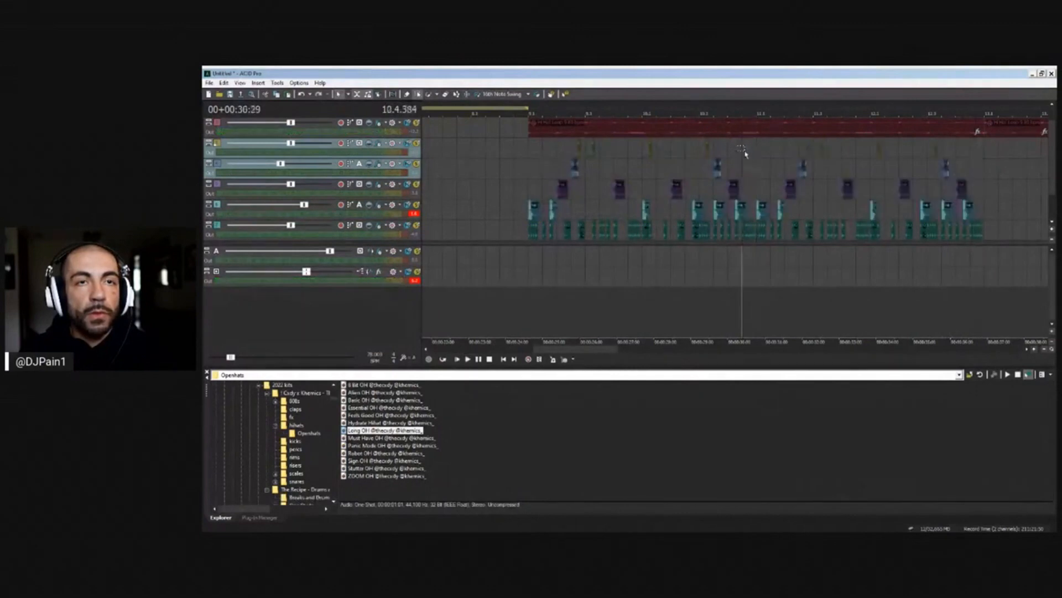
Play the copied pattern and paint extra kicks a quarter beat after 11.1 and at 11.3
{"action": "key", "text": "space"}
{"action": "left_click", "coordinate": [429, 94]}
{"action": "scroll", "coordinate": [691, 201], "scroll_direction": "up", "scroll_amount": 1}
{"action": "key", "text": "space"}
{"action": "key", "text": "space"}
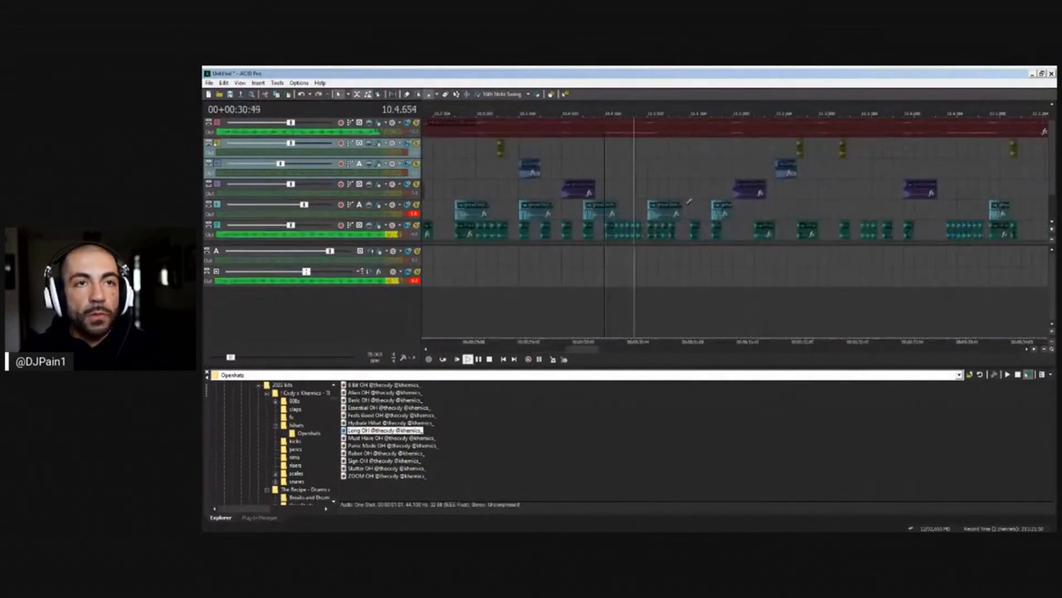
{"action": "scroll", "coordinate": [684, 209], "scroll_direction": "down", "scroll_amount": 1}
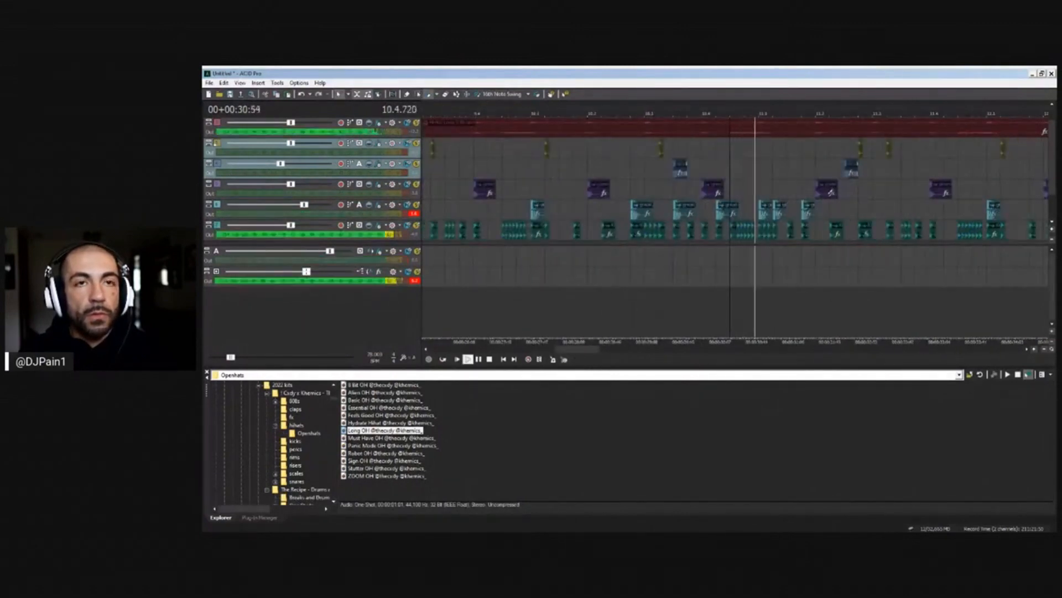
{"action": "scroll", "coordinate": [725, 206], "scroll_direction": "down", "scroll_amount": 1}
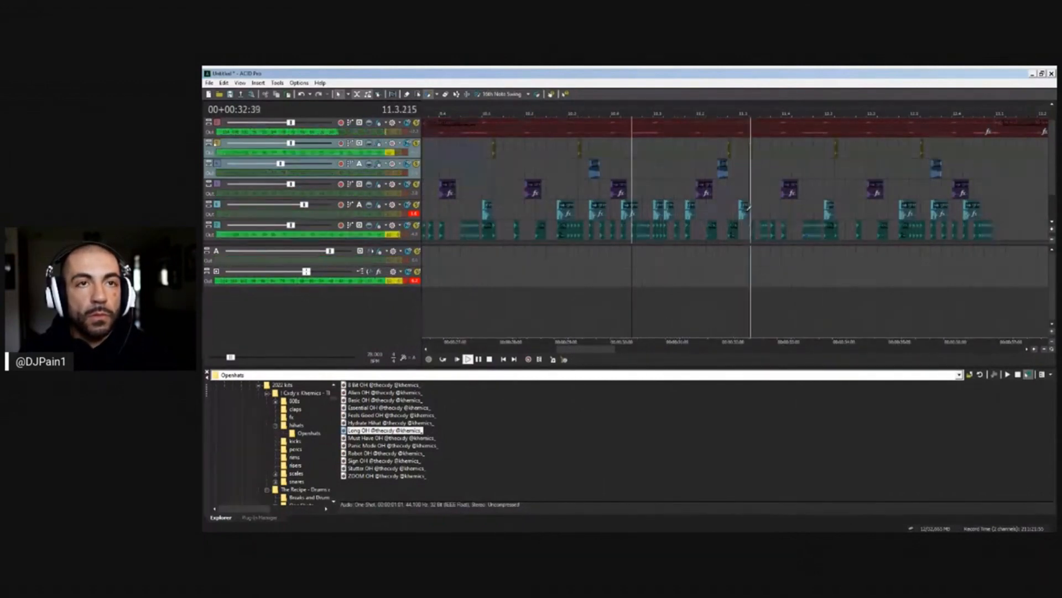
Play bars 11 and 12, replacing the 11.3 kick with one half a beat after it and adding kicks after 11.4 and at 12.4
{"action": "key", "text": "space"}
{"action": "key", "text": "space"}
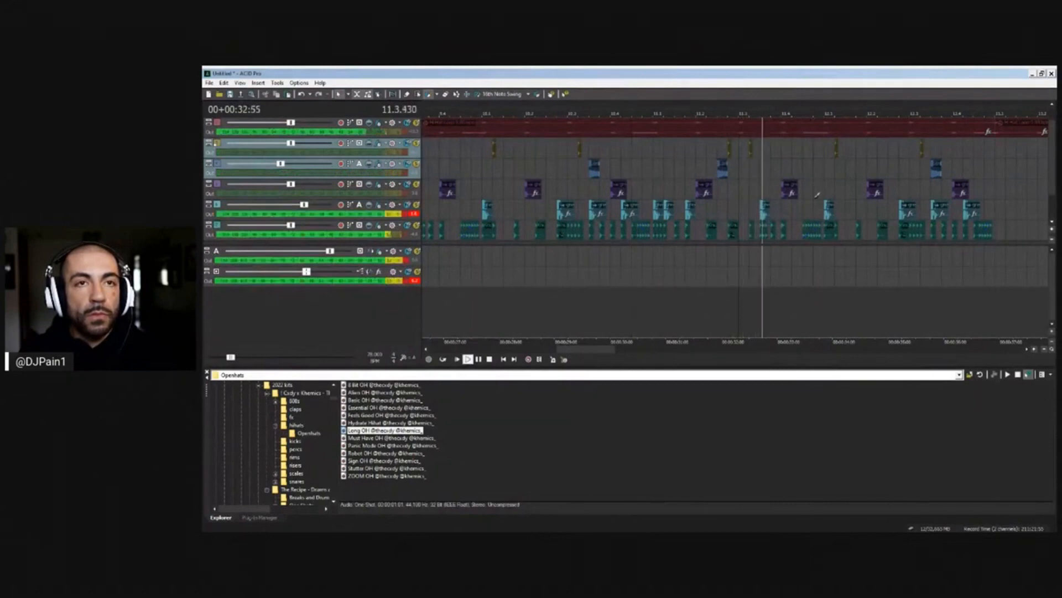
{"action": "scroll", "coordinate": [785, 207], "scroll_direction": "up", "scroll_amount": 1}
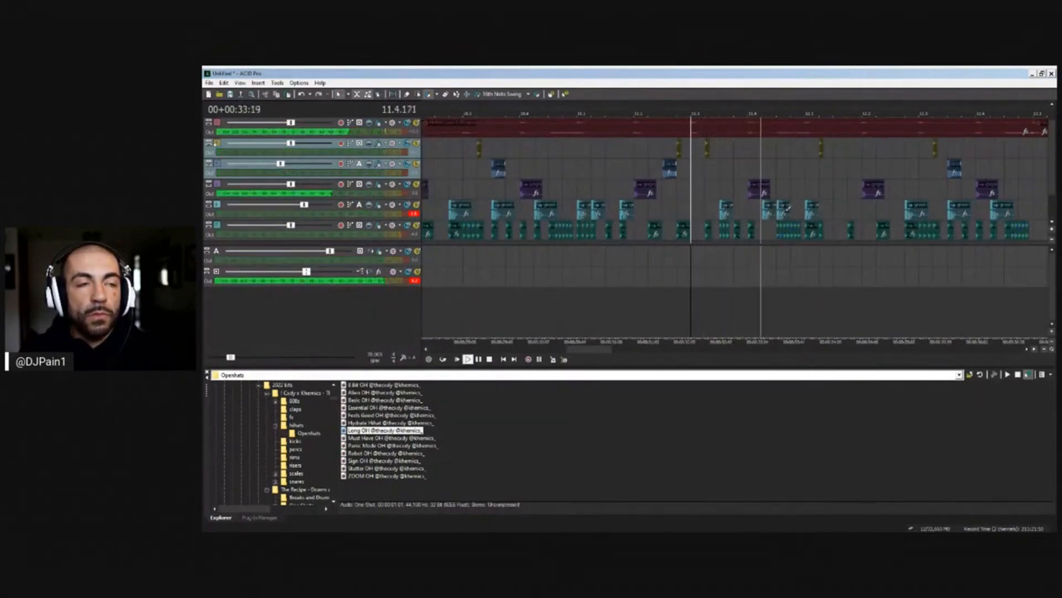
{"action": "scroll", "coordinate": [787, 209], "scroll_direction": "down", "scroll_amount": 2}
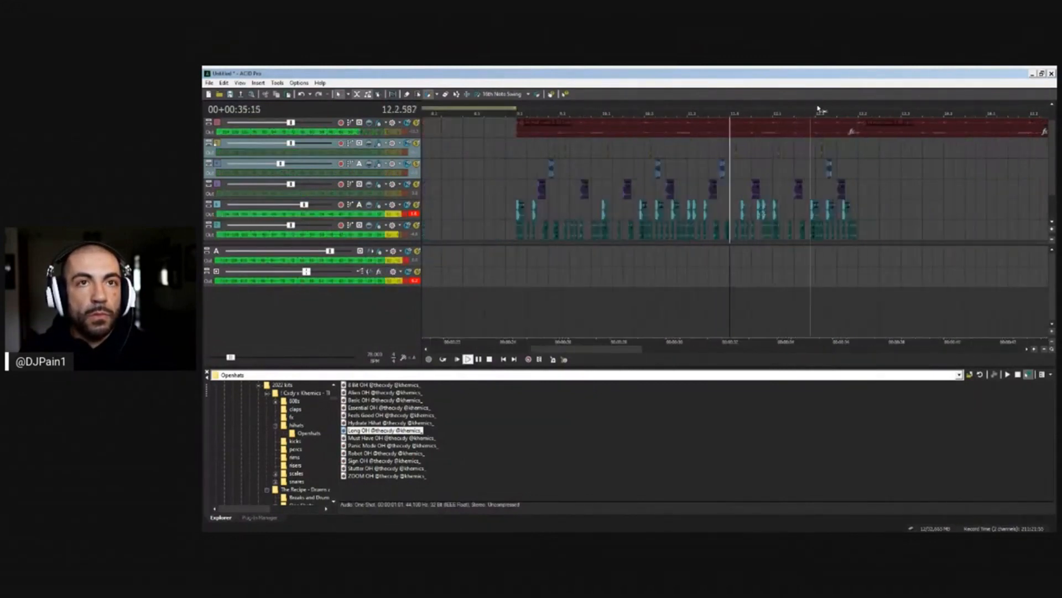
{"action": "scroll", "coordinate": [826, 188], "scroll_direction": "up", "scroll_amount": 2}
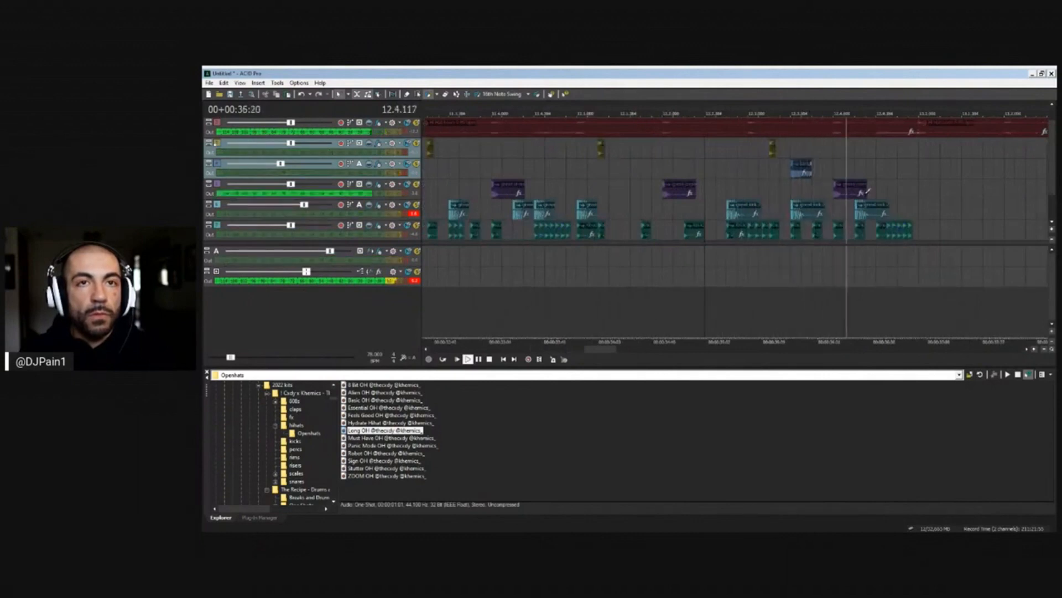
{"action": "scroll", "coordinate": [827, 207], "scroll_direction": "down", "scroll_amount": 2}
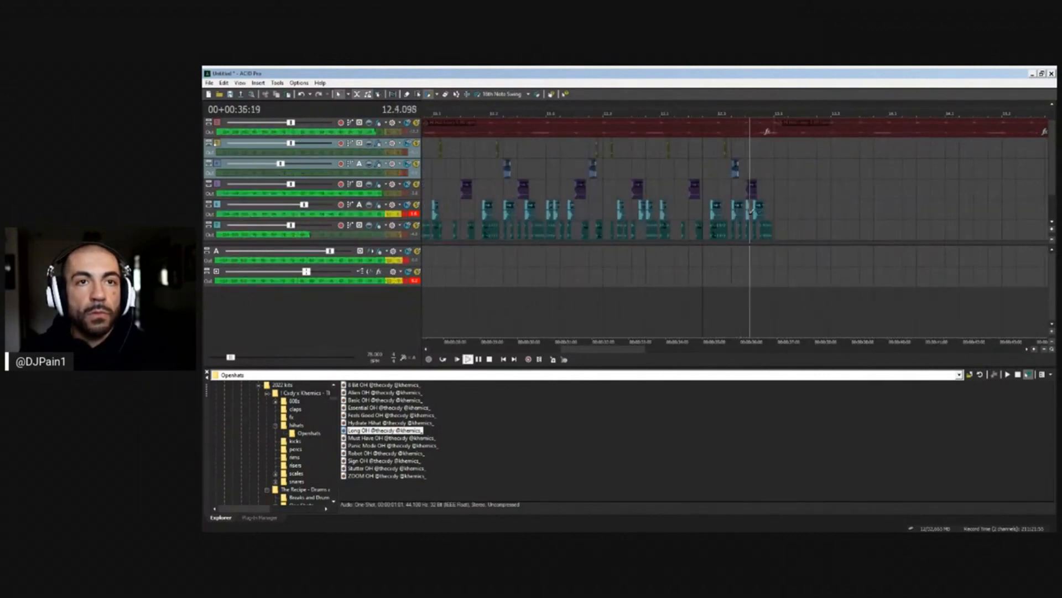
{"action": "scroll", "coordinate": [751, 211], "scroll_direction": "up", "scroll_amount": 1}
{"action": "scroll", "coordinate": [750, 210], "scroll_direction": "down", "scroll_amount": 2}
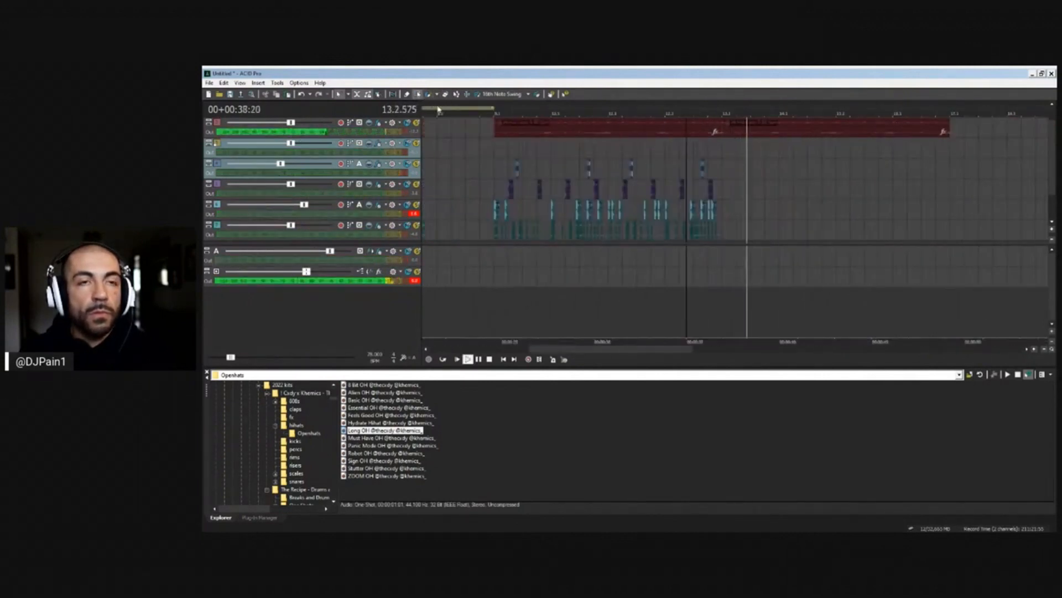
Select all rim, open hat, snare, kick and hi-hat clips of bars 9 to 12 and paste a copy at 13.1
{"action": "left_click_drag", "start_coordinate": [735, 237], "coordinate": [455, 148]}
{"action": "key", "text": "ctrl+c"}
{"action": "left_click", "coordinate": [725, 147]}
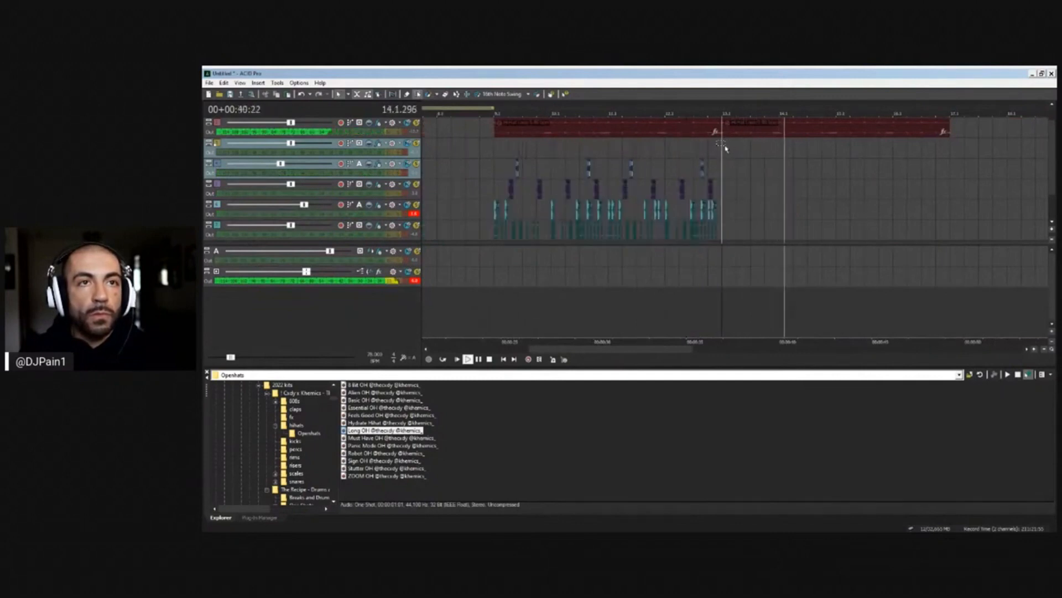
{"action": "key", "text": "ctrl+v"}
Save the project in the beats folder under the name "late nights"
{"action": "left_click", "coordinate": [209, 82]}
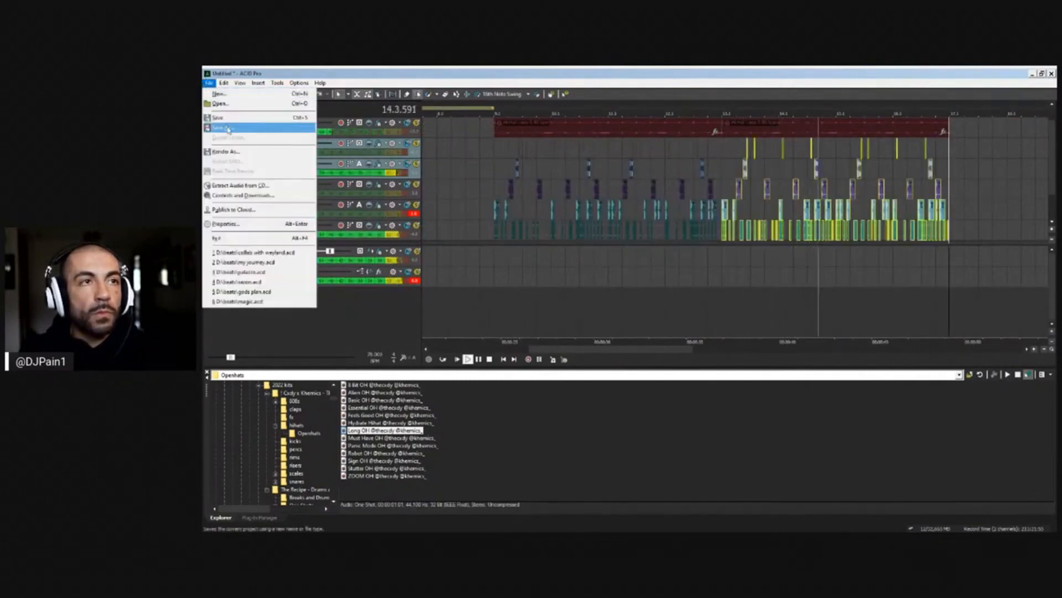
{"action": "key", "text": "Escape"}
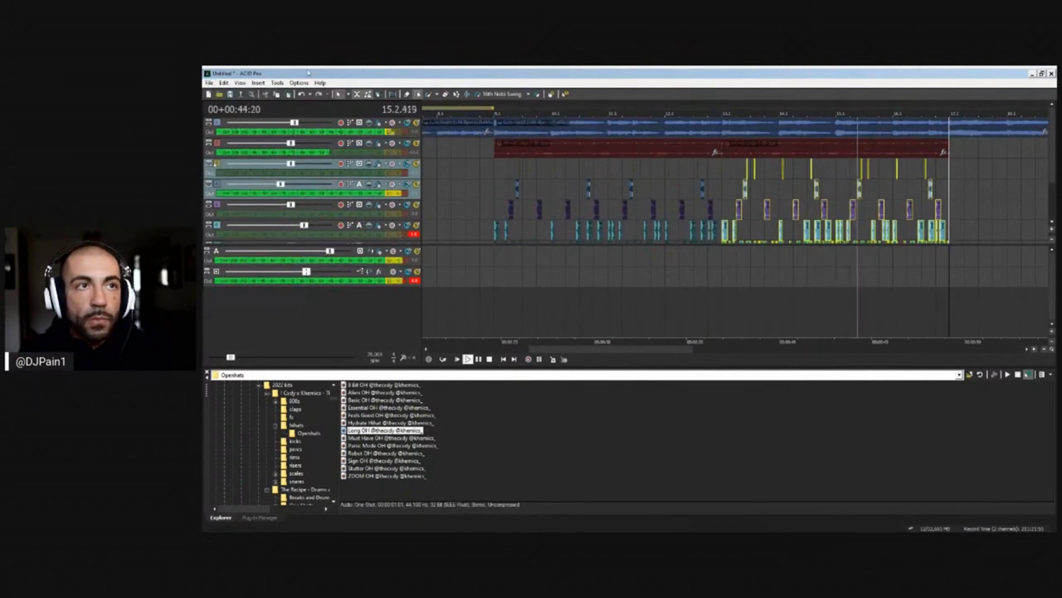
{"action": "left_click", "coordinate": [209, 82]}
{"action": "left_click", "coordinate": [223, 127]}
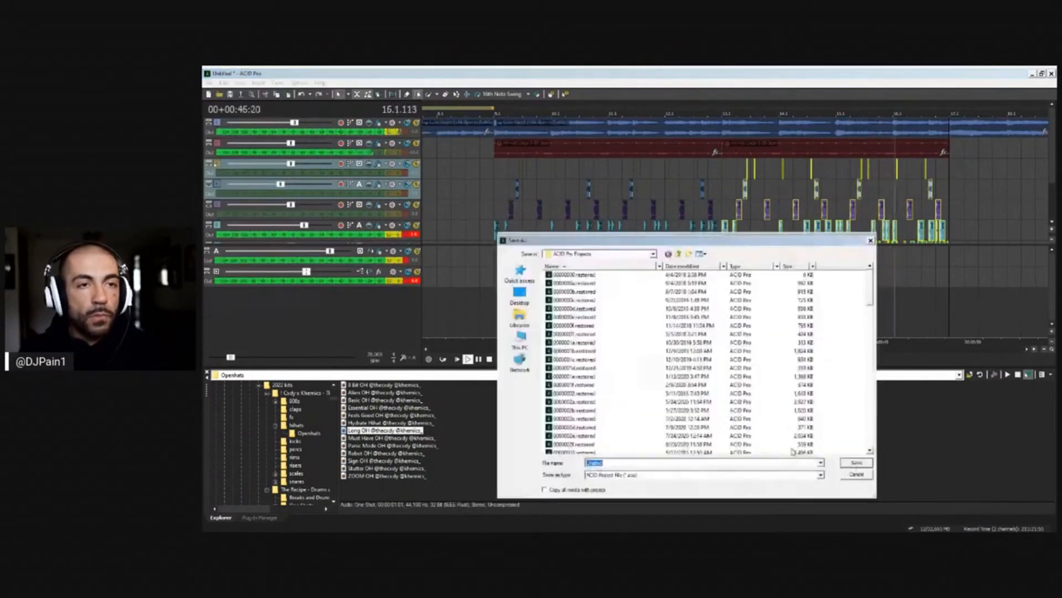
{"action": "left_click", "coordinate": [520, 340]}
{"action": "double_click", "coordinate": [690, 370]}
{"action": "double_click", "coordinate": [563, 292]}
{"action": "double_click", "coordinate": [611, 461]}
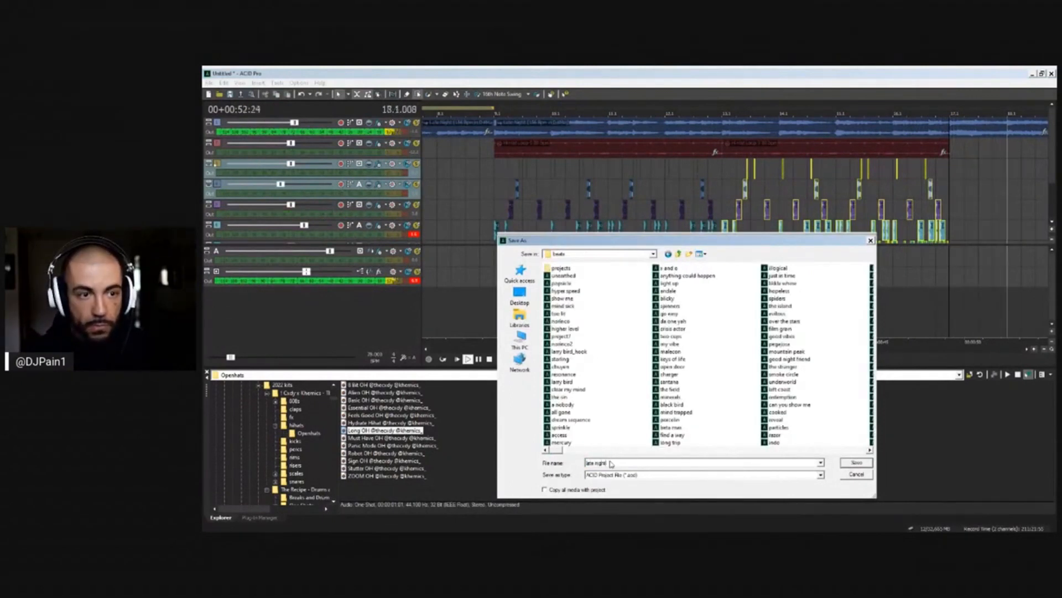
{"action": "key", "text": "Return"}
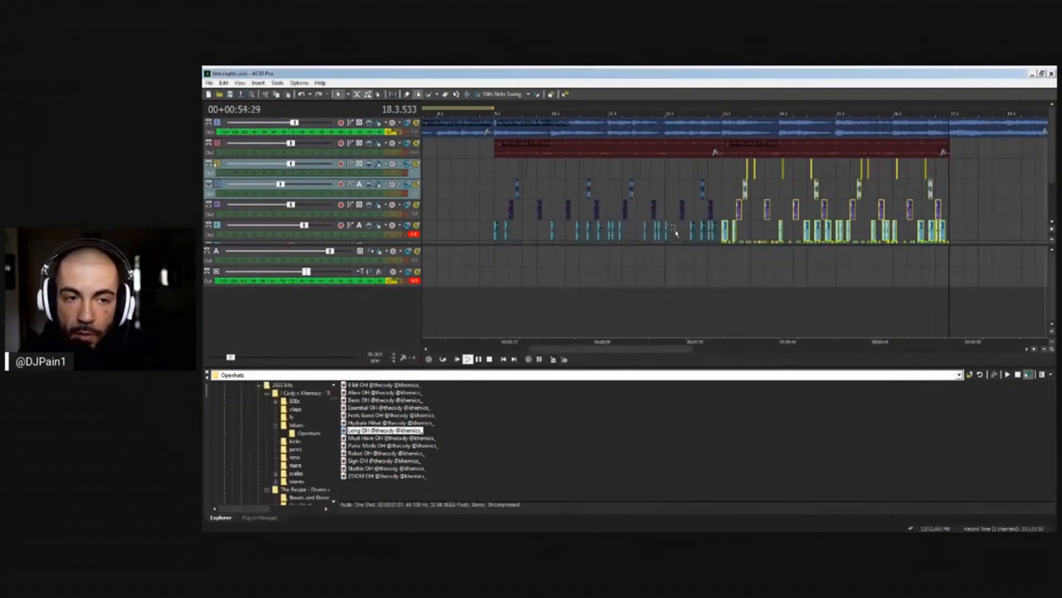
Play the full drum pattern from 9.1 while opening The Recipe's Breaks and Drum Loops folder in the file browser
{"action": "left_click", "coordinate": [497, 203]}
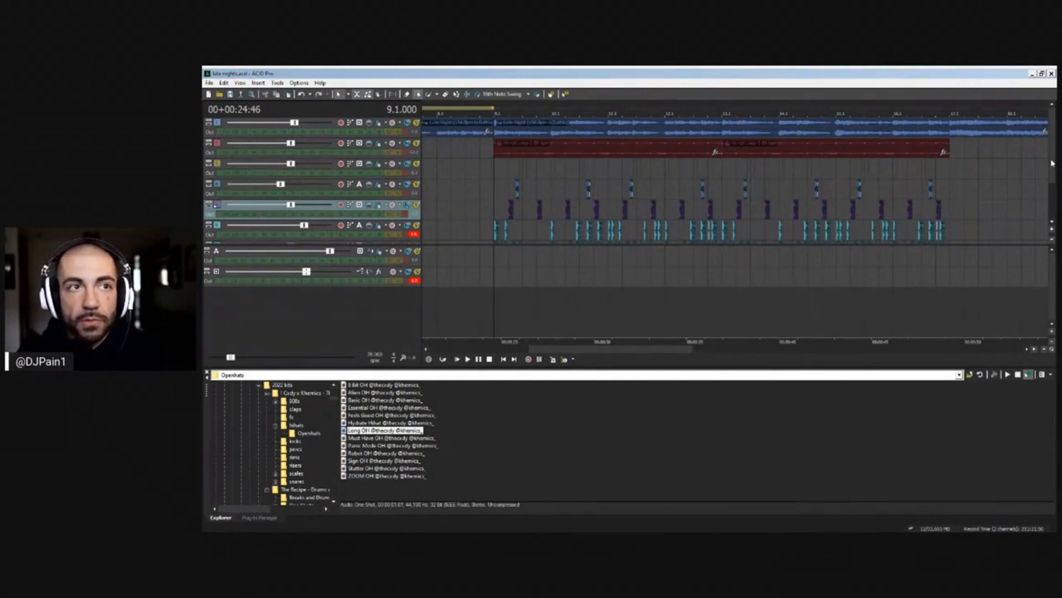
{"action": "scroll", "coordinate": [1053, 163], "scroll_direction": "down", "scroll_amount": 2}
{"action": "key", "text": "space"}
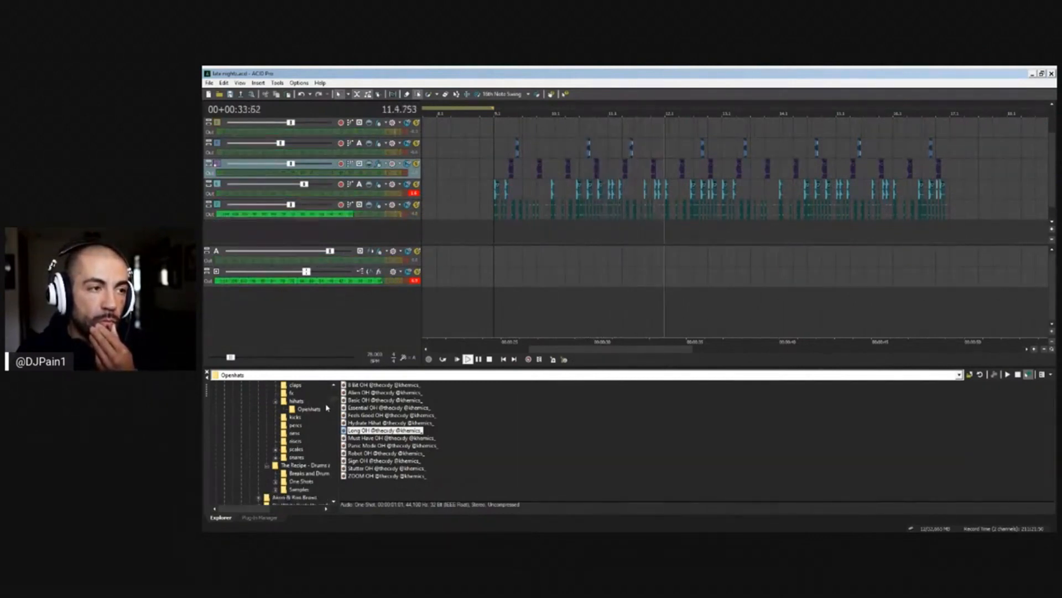
{"action": "scroll", "coordinate": [327, 407], "scroll_direction": "down", "scroll_amount": 2}
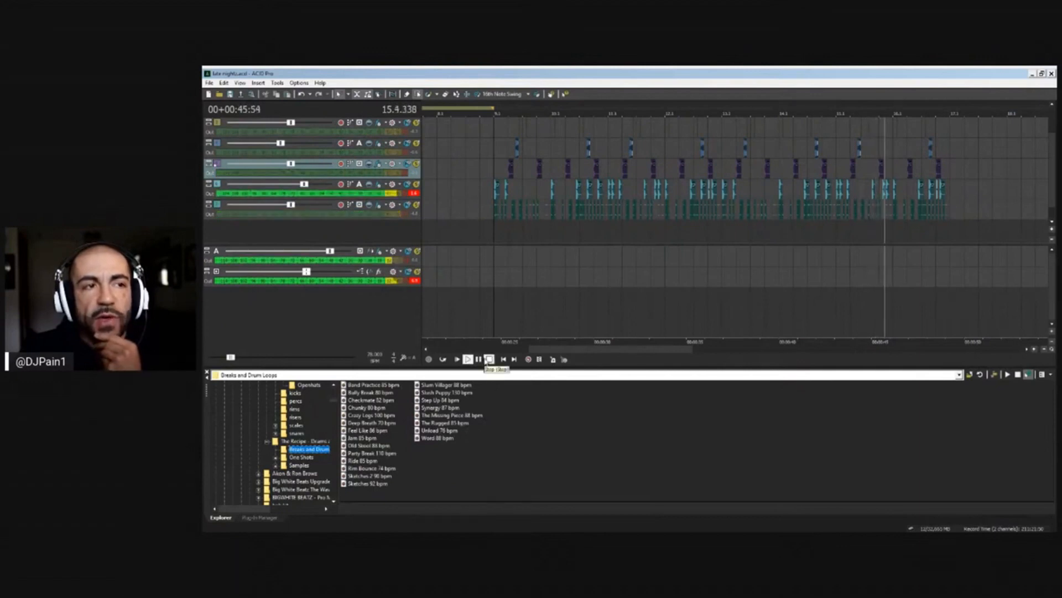
{"action": "left_click", "coordinate": [490, 360]}
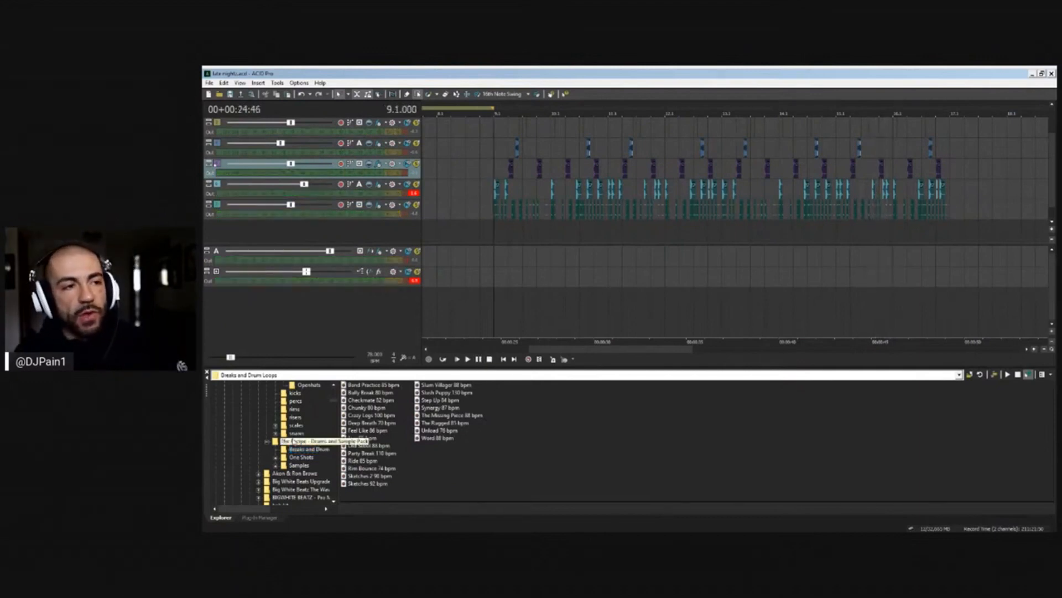
Browse the sample folders and add a new sample from another window on its own track below the hi-hats, starting at 8.4
{"action": "key", "text": "alt+Tab"}
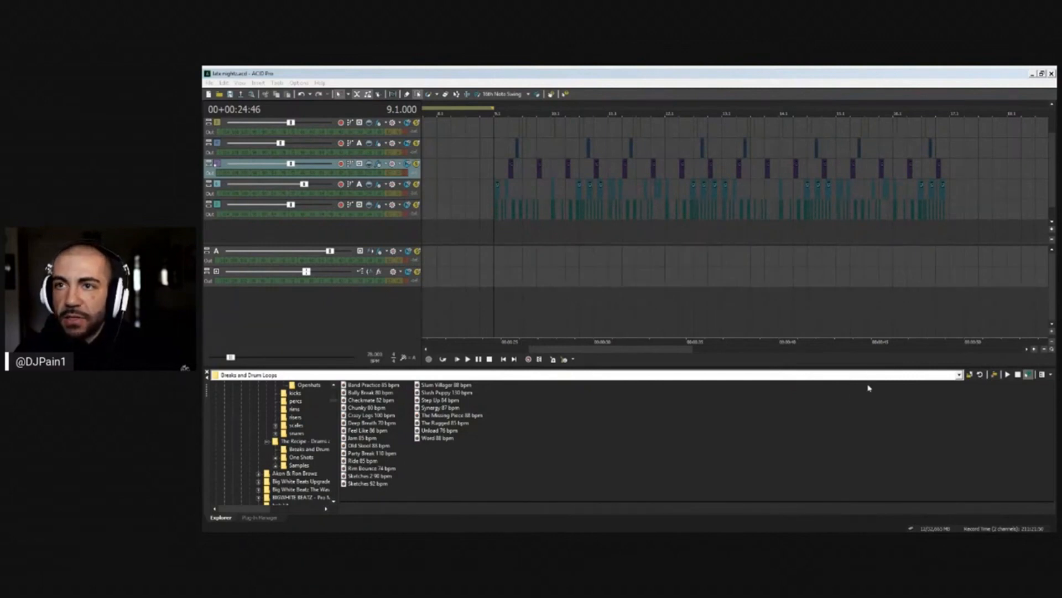
{"action": "scroll", "coordinate": [317, 440], "scroll_direction": "down", "scroll_amount": 10}
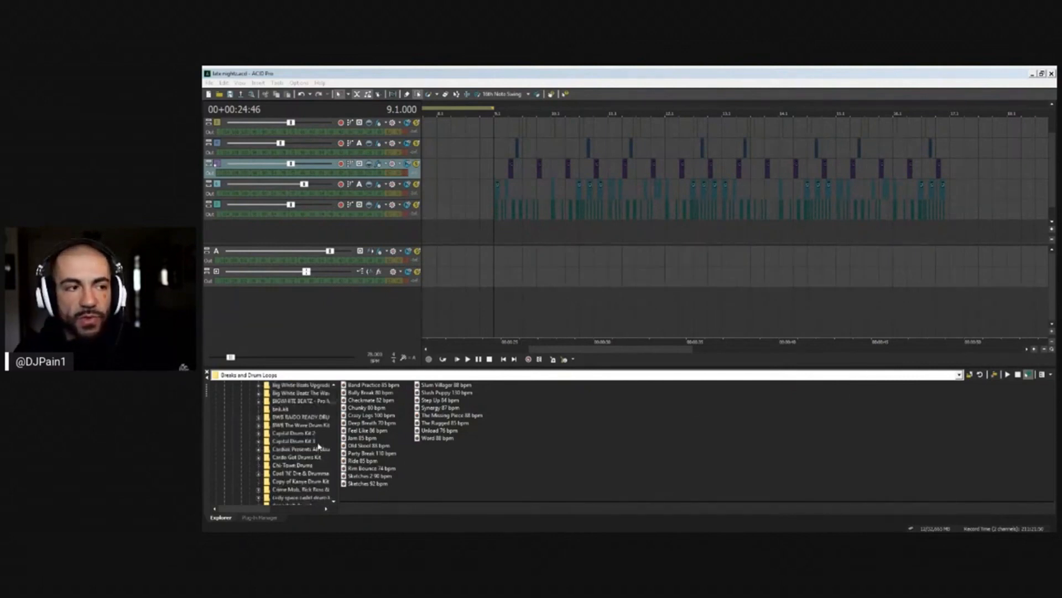
{"action": "scroll", "coordinate": [317, 440], "scroll_direction": "up", "scroll_amount": 8}
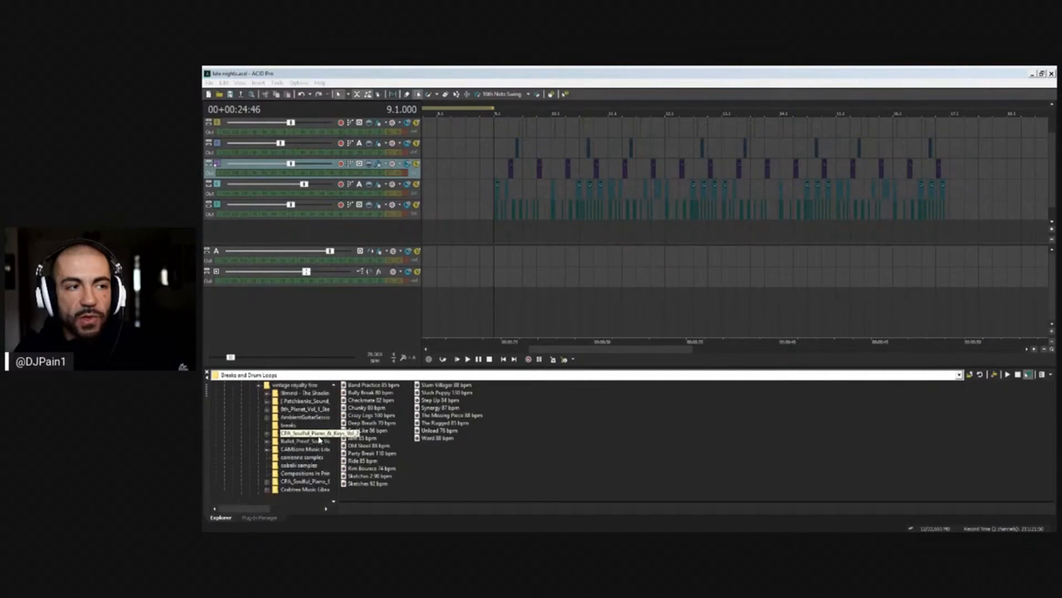
{"action": "scroll", "coordinate": [319, 450], "scroll_direction": "down", "scroll_amount": 5}
{"action": "scroll", "coordinate": [319, 448], "scroll_direction": "down", "scroll_amount": 2}
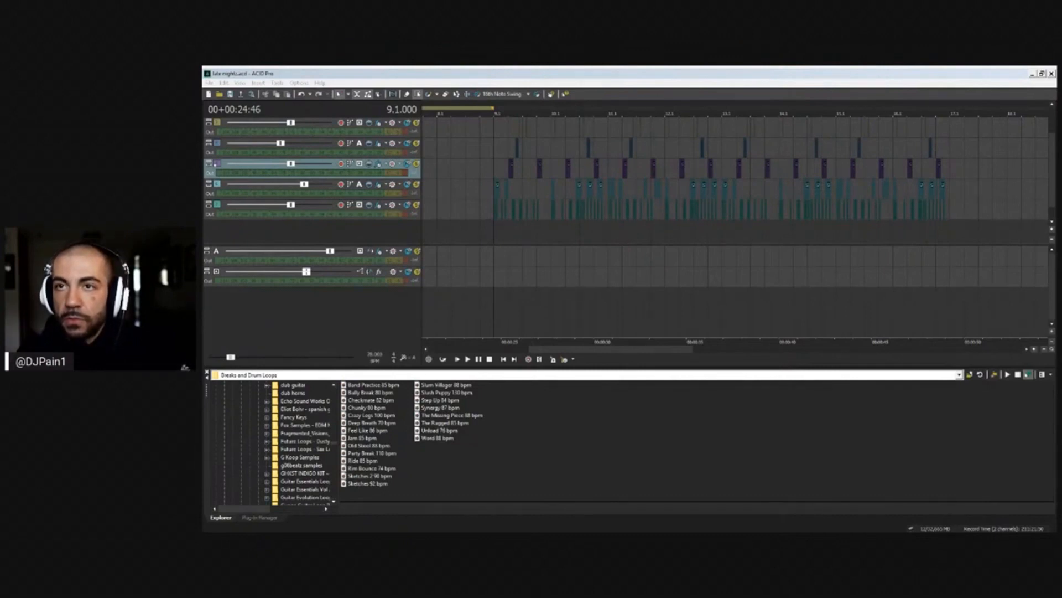
{"action": "left_click_drag", "start_coordinate": [474, 218], "coordinate": [475, 230]}
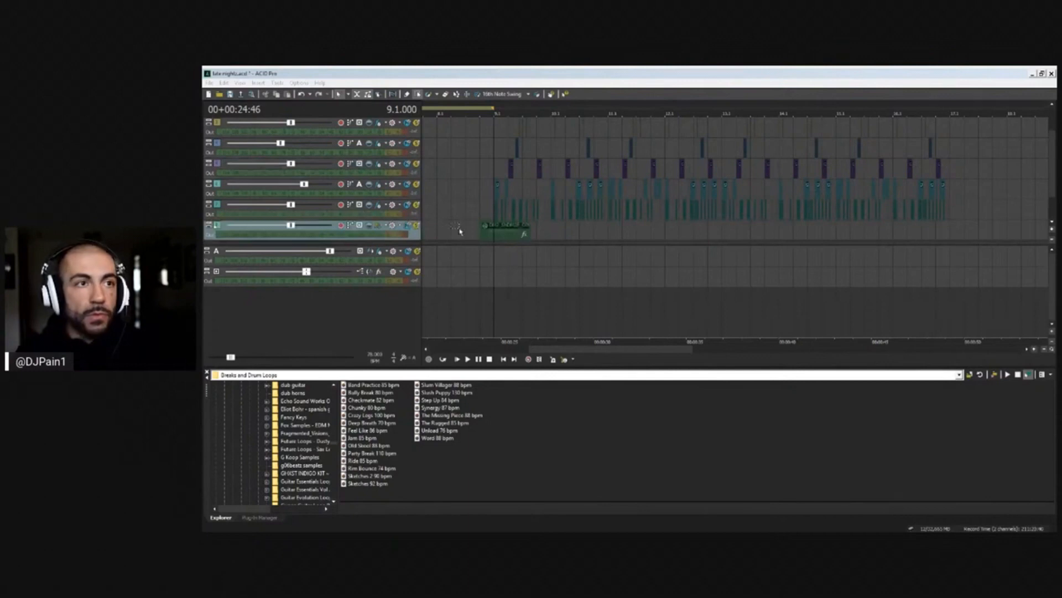
Play the bar before 9.1 to hear how the new green sample leads into the drums
{"action": "left_click", "coordinate": [450, 230]}
{"action": "left_click", "coordinate": [441, 230]}
{"action": "key", "text": "space"}
{"action": "scroll", "coordinate": [441, 231], "scroll_direction": "up", "scroll_amount": 3}
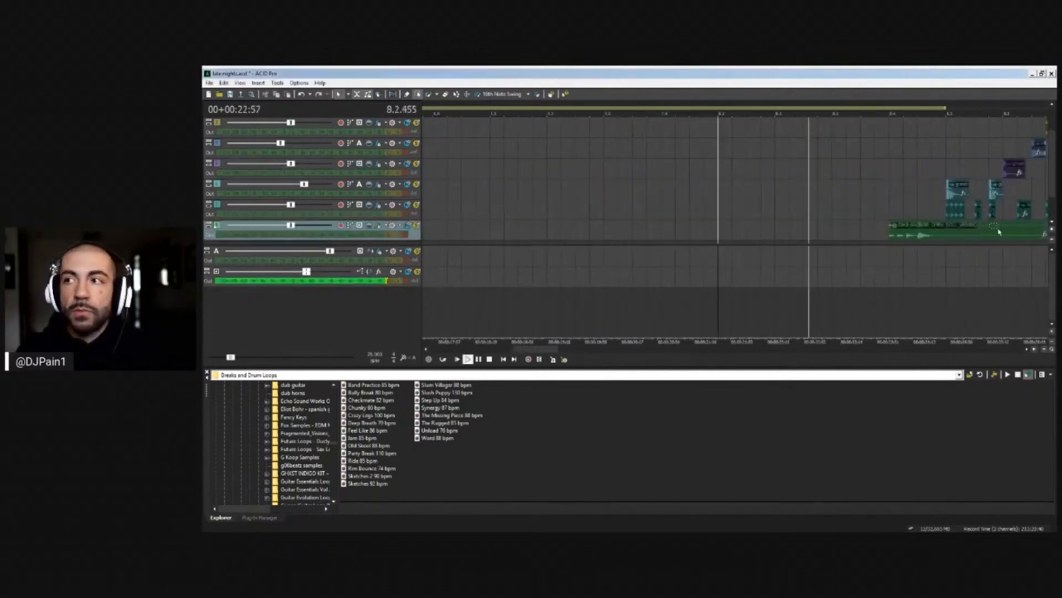
{"action": "left_click", "coordinate": [968, 237]}
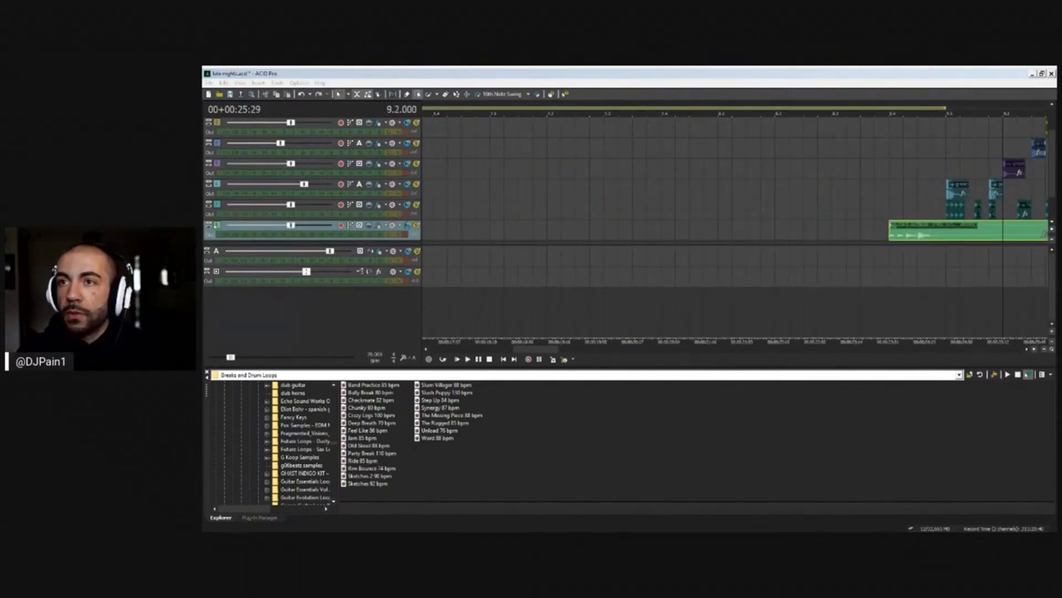
{"action": "left_click", "coordinate": [795, 199]}
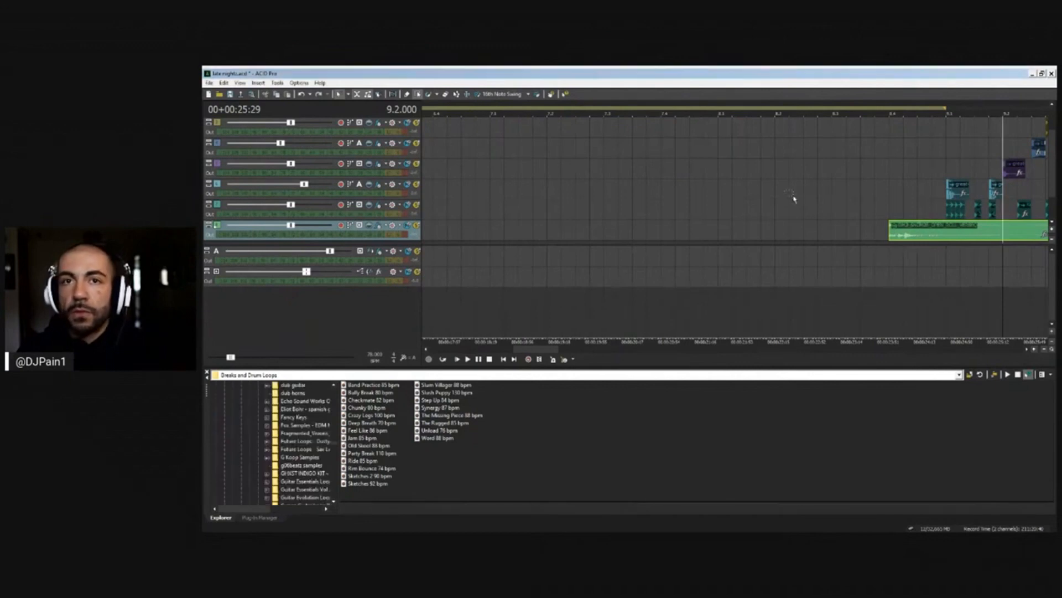
{"action": "scroll", "coordinate": [916, 204], "scroll_direction": "up", "scroll_amount": 3}
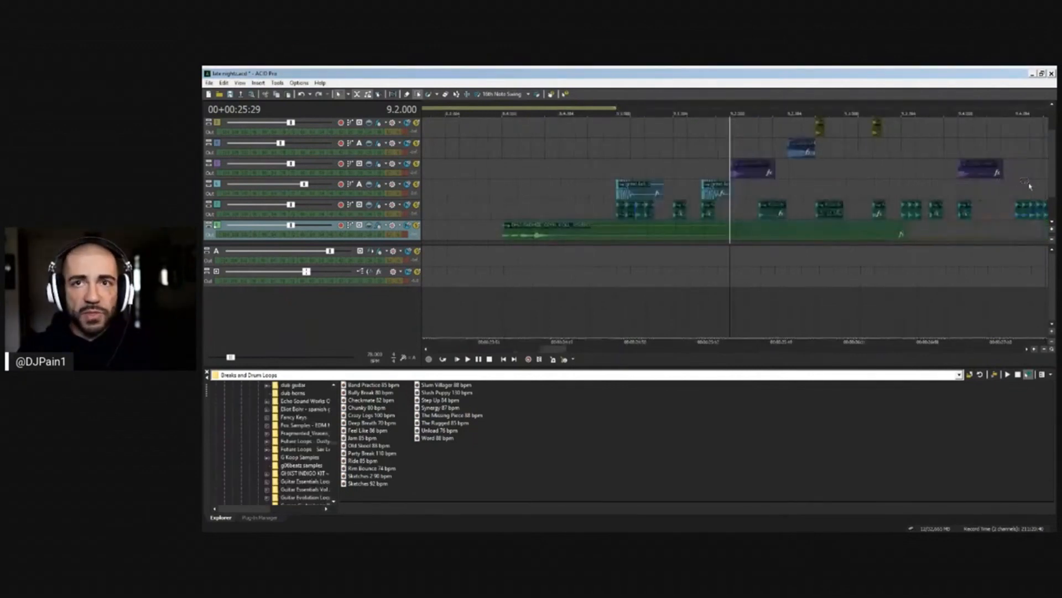
{"action": "left_click", "coordinate": [460, 188]}
{"action": "key", "text": "space"}
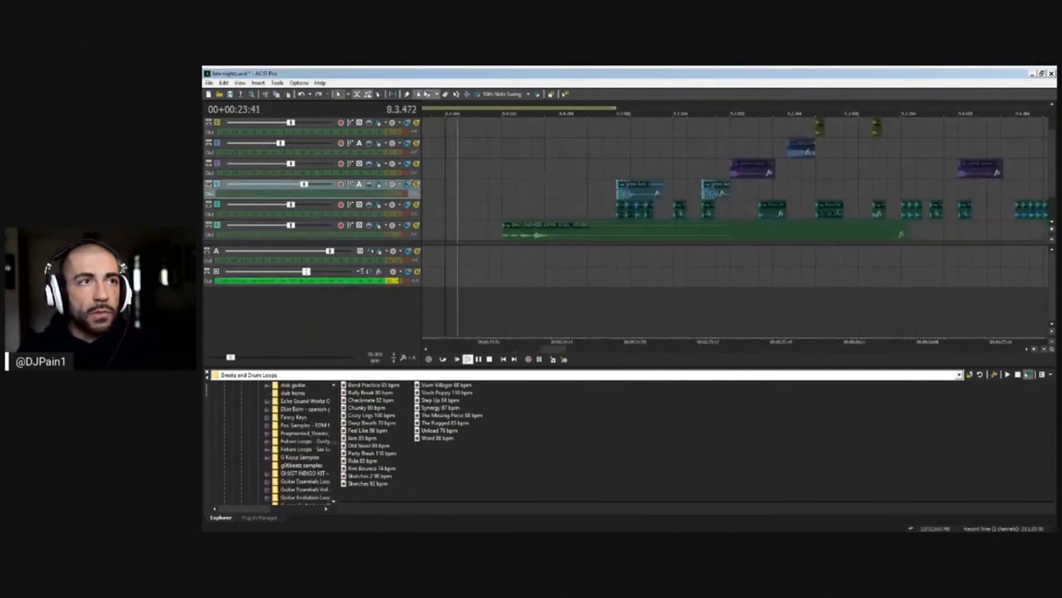
Move the green sample clip to start a quarter beat after 8.4 and play its lead-in to 9.1
{"action": "scroll", "coordinate": [587, 242], "scroll_direction": "down", "scroll_amount": 3}
{"action": "left_click", "coordinate": [522, 232]}
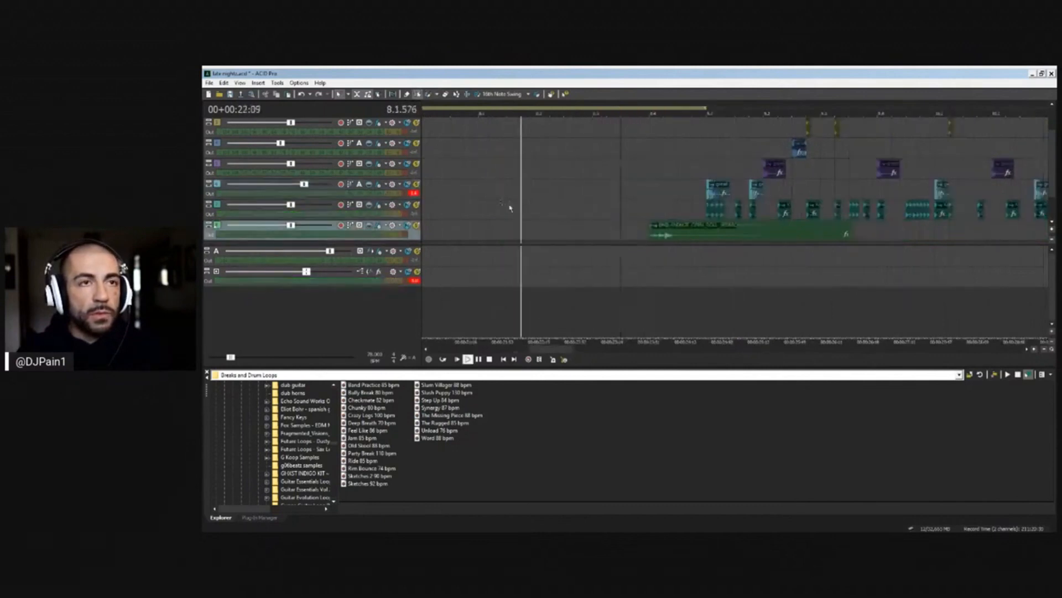
{"action": "left_click_drag", "start_coordinate": [673, 237], "coordinate": [688, 238]}
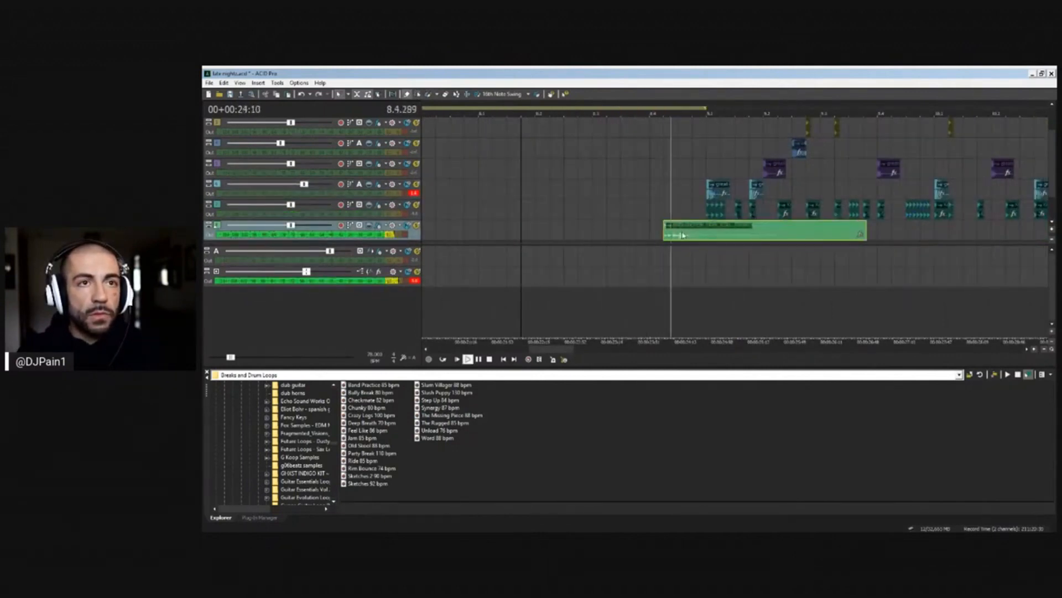
{"action": "left_click", "coordinate": [681, 237]}
{"action": "scroll", "coordinate": [619, 236], "scroll_direction": "up", "scroll_amount": 3}
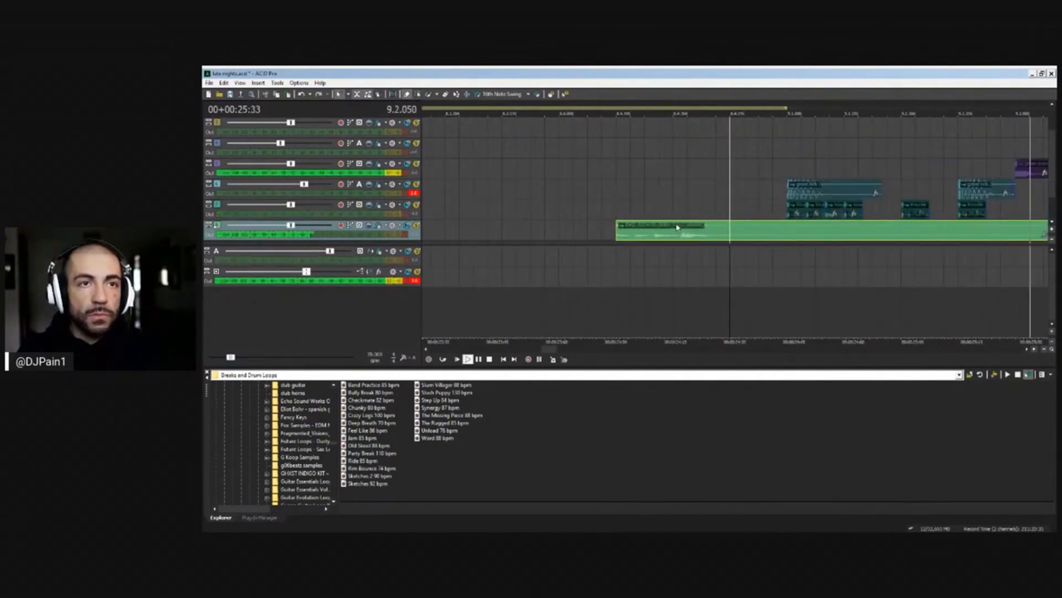
{"action": "left_click", "coordinate": [630, 237]}
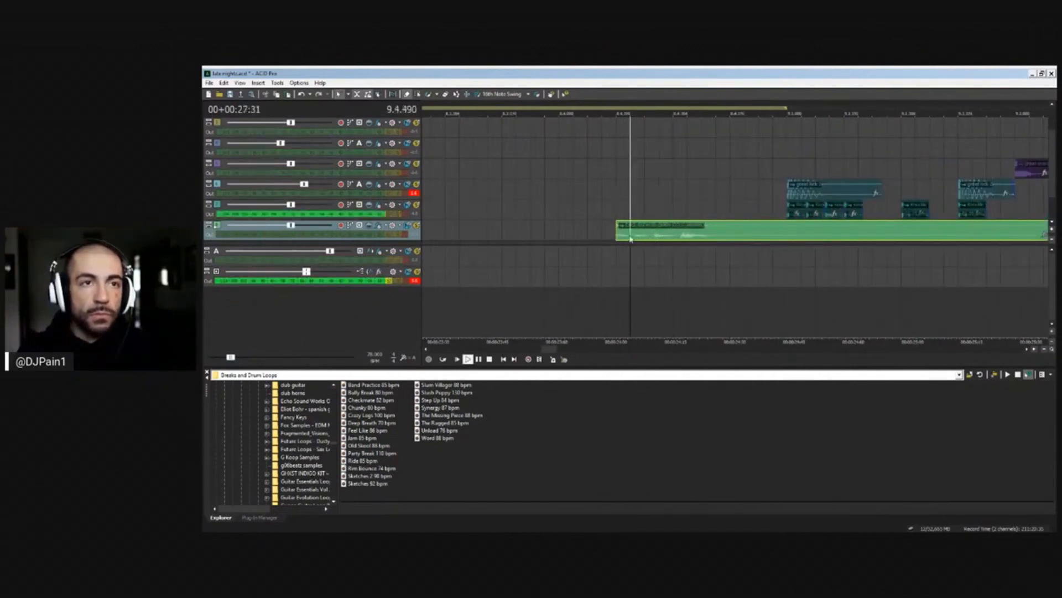
{"action": "left_click", "coordinate": [616, 231]}
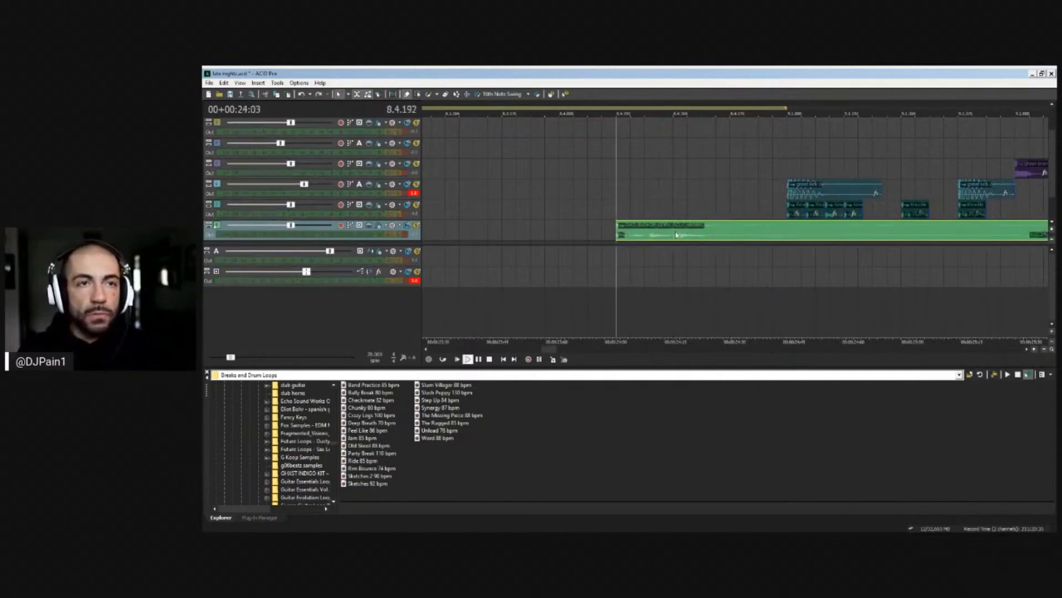
{"action": "scroll", "coordinate": [615, 231], "scroll_direction": "down", "scroll_amount": 3}
{"action": "left_click", "coordinate": [602, 222]}
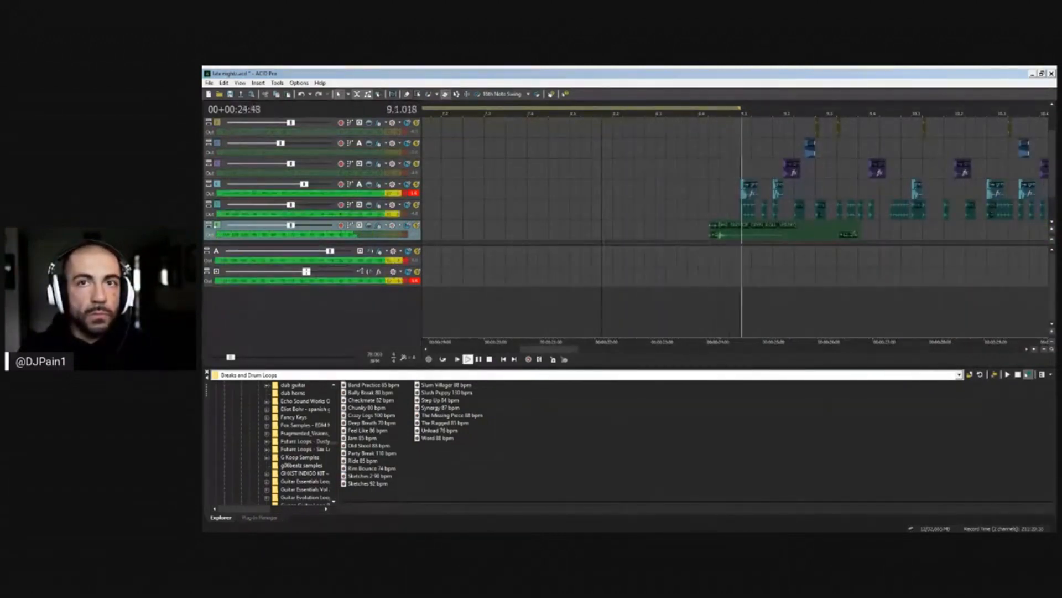
Cut the end of the blue sample loop back to half a beat before 9.1 and check the transition in playback
{"action": "scroll", "coordinate": [725, 143], "scroll_direction": "up", "scroll_amount": 2}
{"action": "key", "text": "space"}
{"action": "key", "text": "space"}
{"action": "left_click_drag", "start_coordinate": [735, 131], "coordinate": [720, 131]}
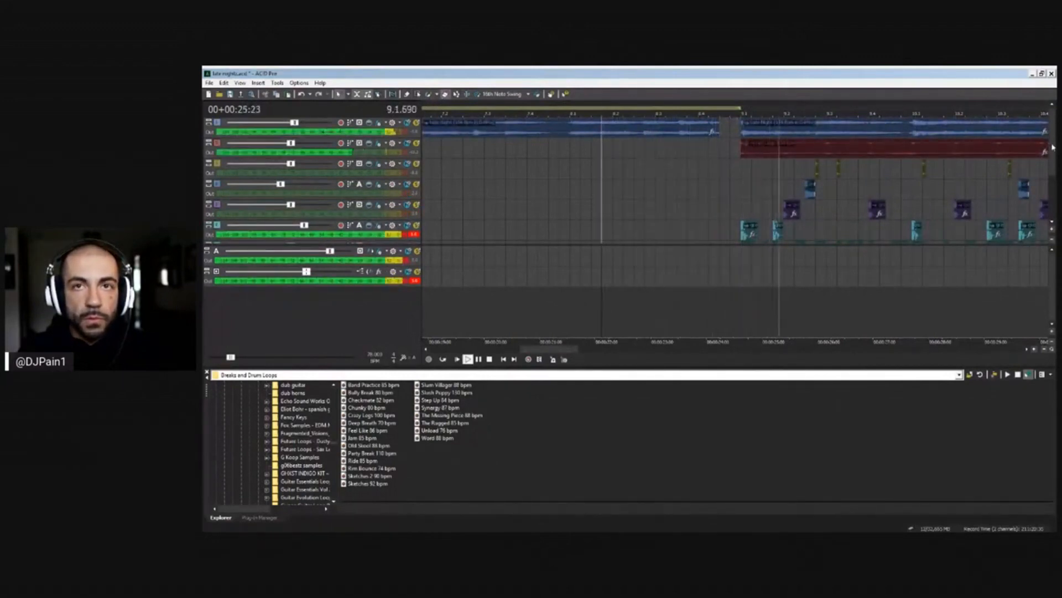
{"action": "scroll", "coordinate": [777, 189], "scroll_direction": "down", "scroll_amount": 3}
{"action": "key", "text": "space"}
{"action": "scroll", "coordinate": [1054, 204], "scroll_direction": "up", "scroll_amount": 3}
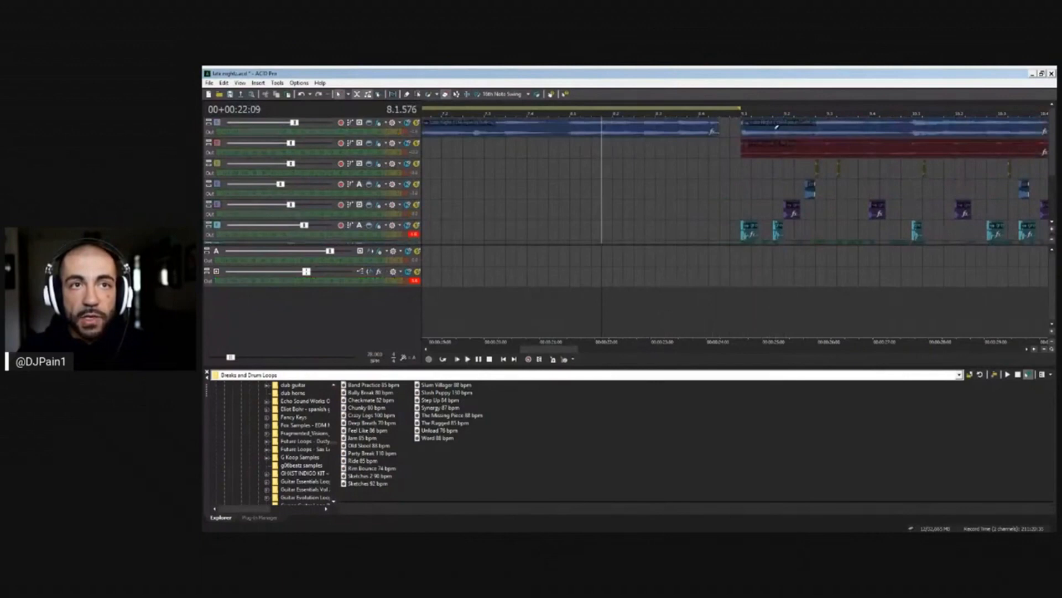
{"action": "scroll", "coordinate": [728, 237], "scroll_direction": "down", "scroll_amount": 3}
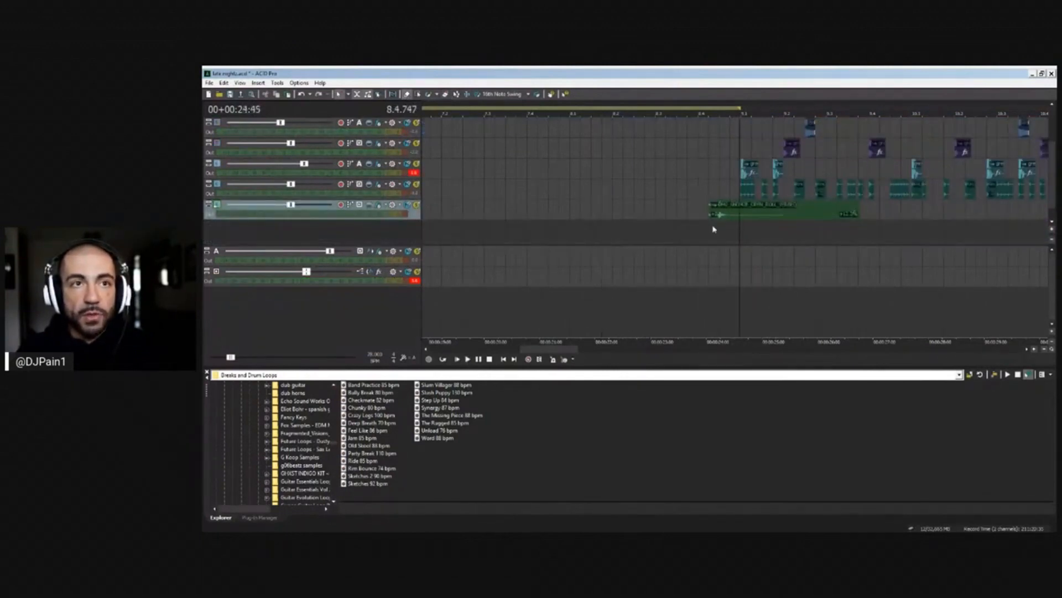
Find the Cymbals folder among the sample folders and audition its cymbal swell samples
{"action": "left_click", "coordinate": [687, 215]}
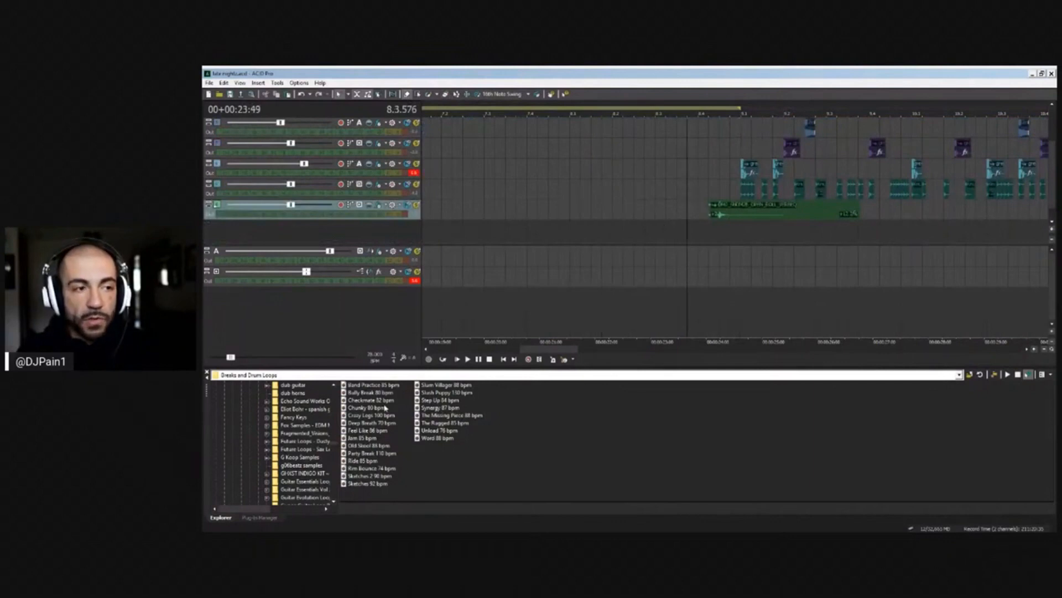
{"action": "scroll", "coordinate": [298, 424], "scroll_direction": "down", "scroll_amount": 10}
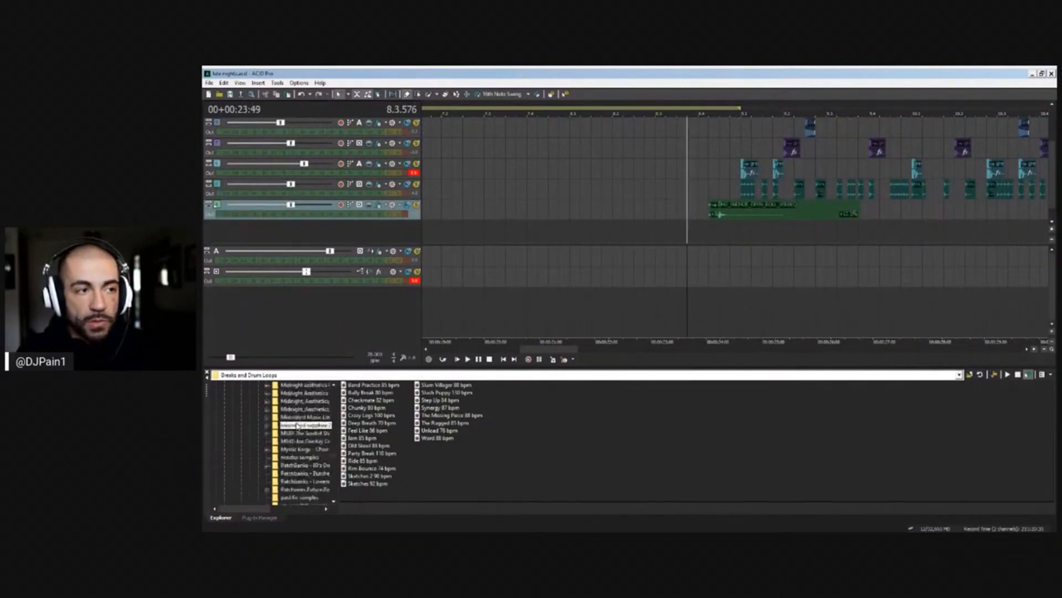
{"action": "scroll", "coordinate": [298, 424], "scroll_direction": "up", "scroll_amount": 5}
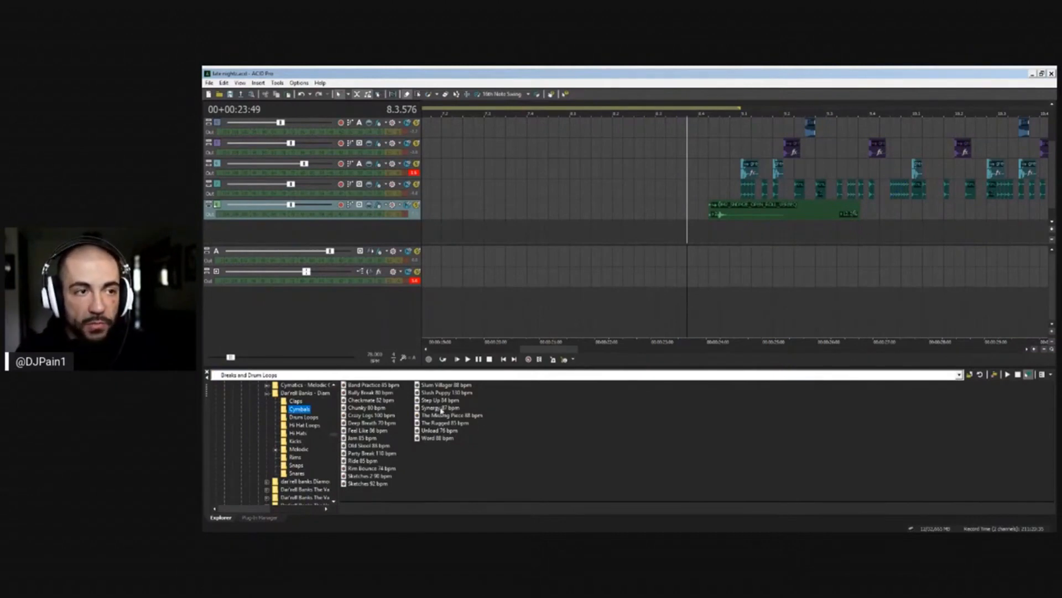
{"action": "left_click", "coordinate": [410, 399]}
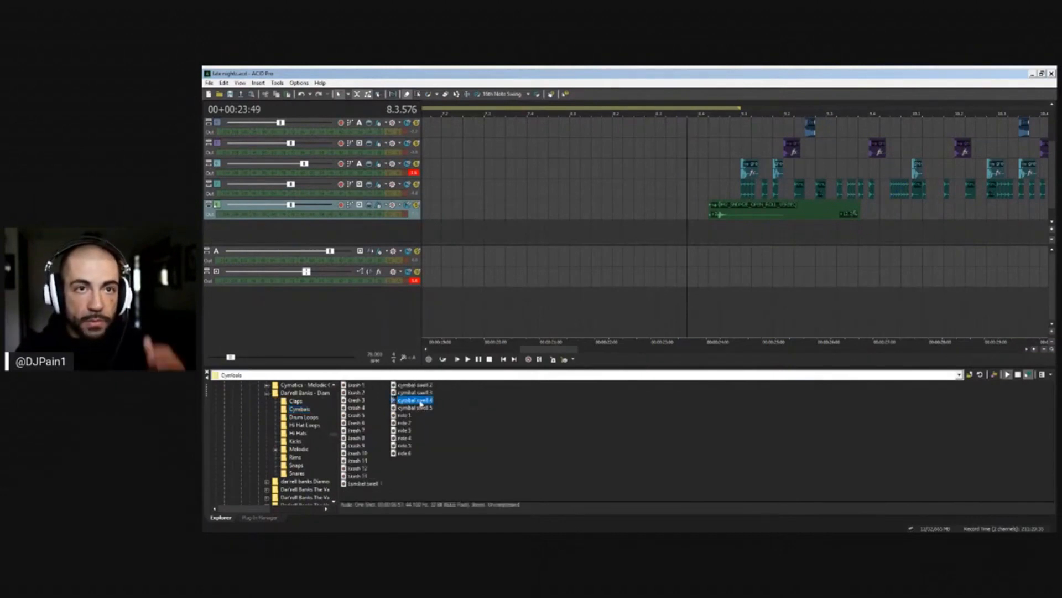
{"action": "left_click", "coordinate": [421, 386]}
{"action": "left_click", "coordinate": [377, 484]}
{"action": "left_click", "coordinate": [425, 409]}
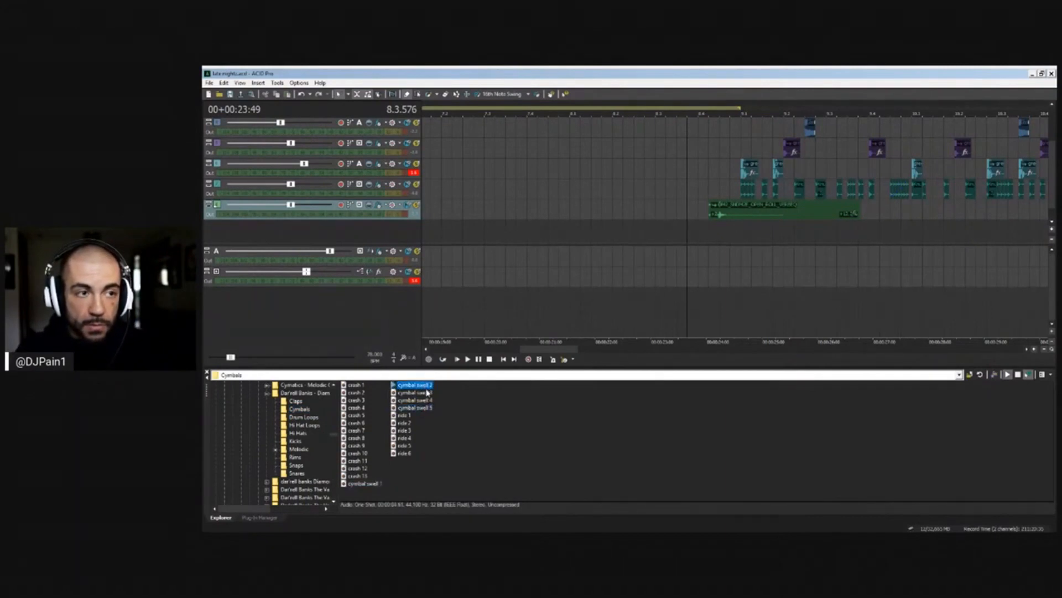
Place cymbal swell 4 on a new track starting just before 8.3, lower that track's volume and play into the drums
{"action": "left_click_drag", "start_coordinate": [422, 398], "coordinate": [707, 237]}
{"action": "key", "text": "space"}
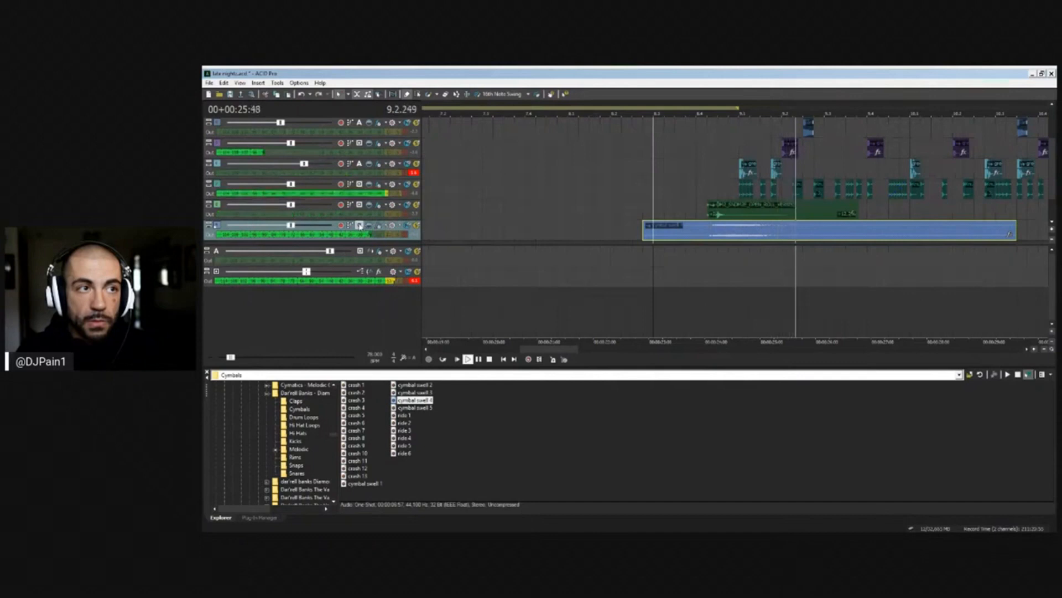
{"action": "left_click_drag", "start_coordinate": [291, 225], "coordinate": [278, 227]}
{"action": "key", "text": "space"}
{"action": "key", "text": "space"}
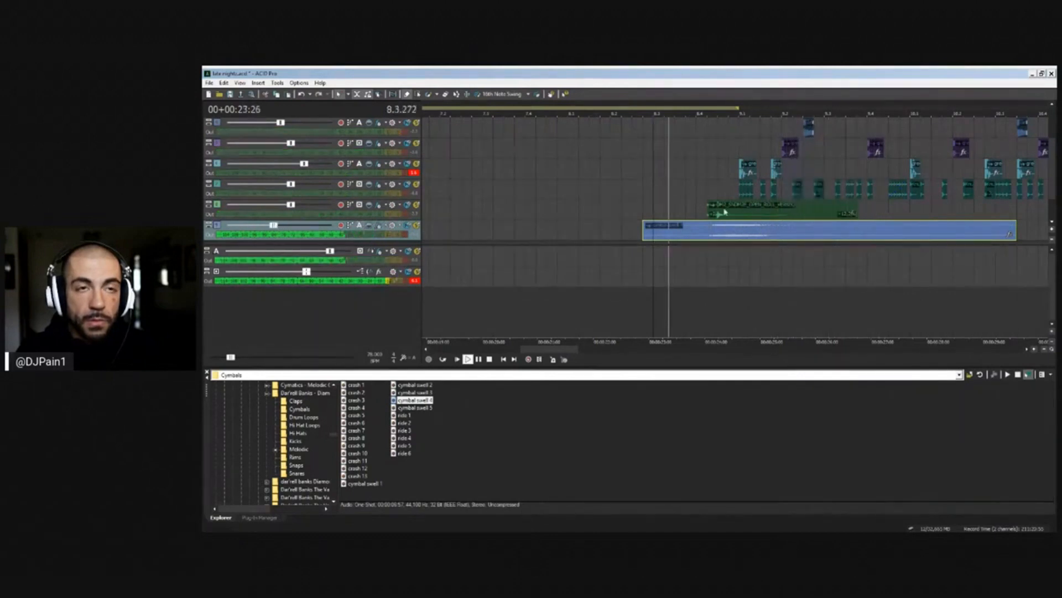
{"action": "scroll", "coordinate": [740, 203], "scroll_direction": "down", "scroll_amount": 1}
{"action": "scroll", "coordinate": [740, 203], "scroll_direction": "down", "scroll_amount": 4}
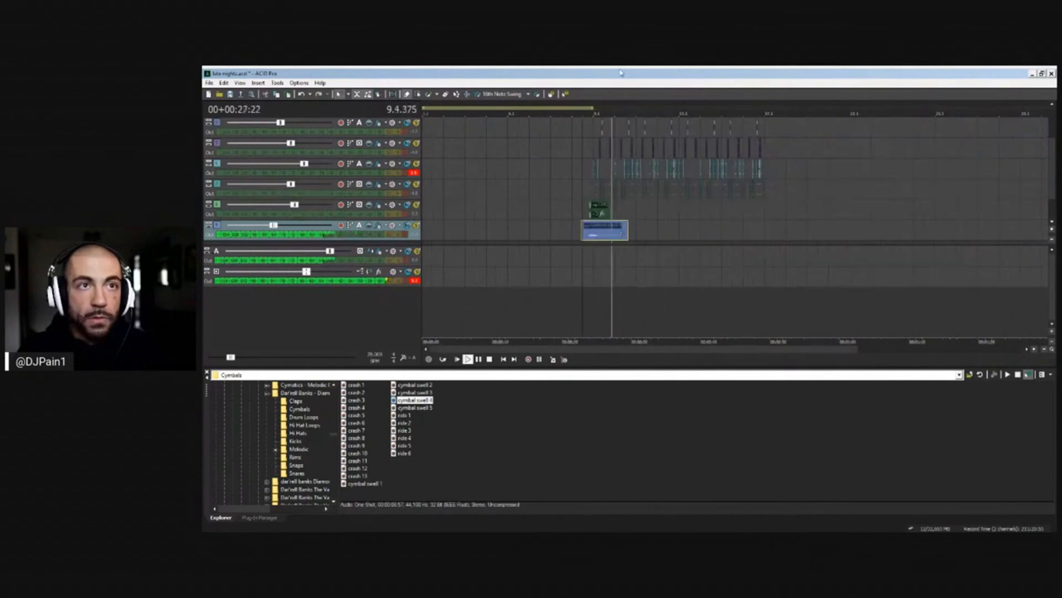
{"action": "scroll", "coordinate": [739, 169], "scroll_direction": "up", "scroll_amount": 1}
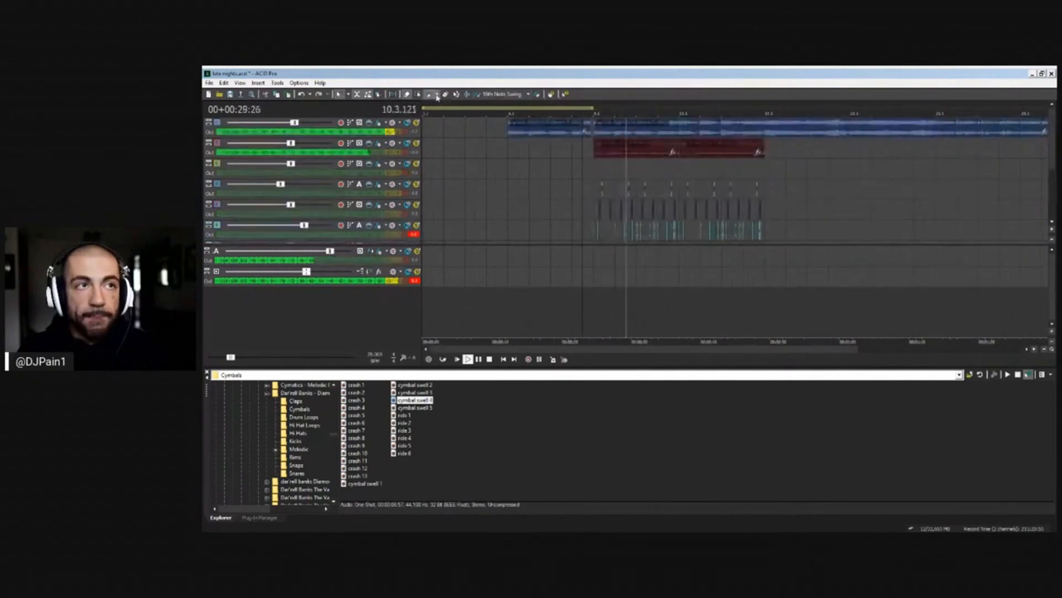
Examine the end of the drum pattern around 16.4 and play it from there
{"action": "left_click", "coordinate": [741, 188]}
{"action": "scroll", "coordinate": [963, 202], "scroll_direction": "up", "scroll_amount": 1}
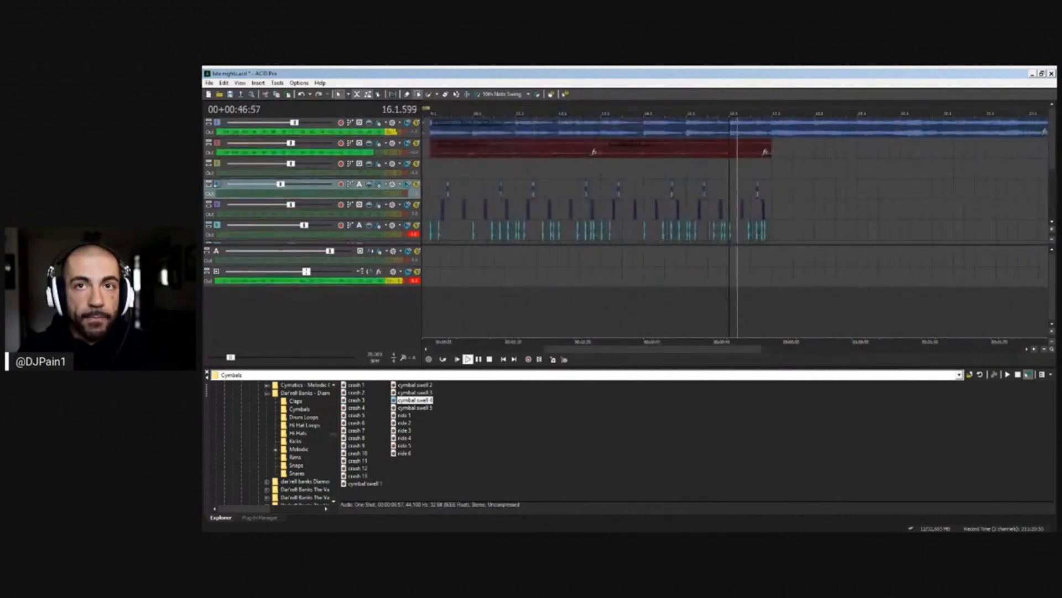
{"action": "scroll", "coordinate": [775, 185], "scroll_direction": "down", "scroll_amount": 2}
{"action": "left_click", "coordinate": [764, 168]}
{"action": "scroll", "coordinate": [765, 169], "scroll_direction": "up", "scroll_amount": 2}
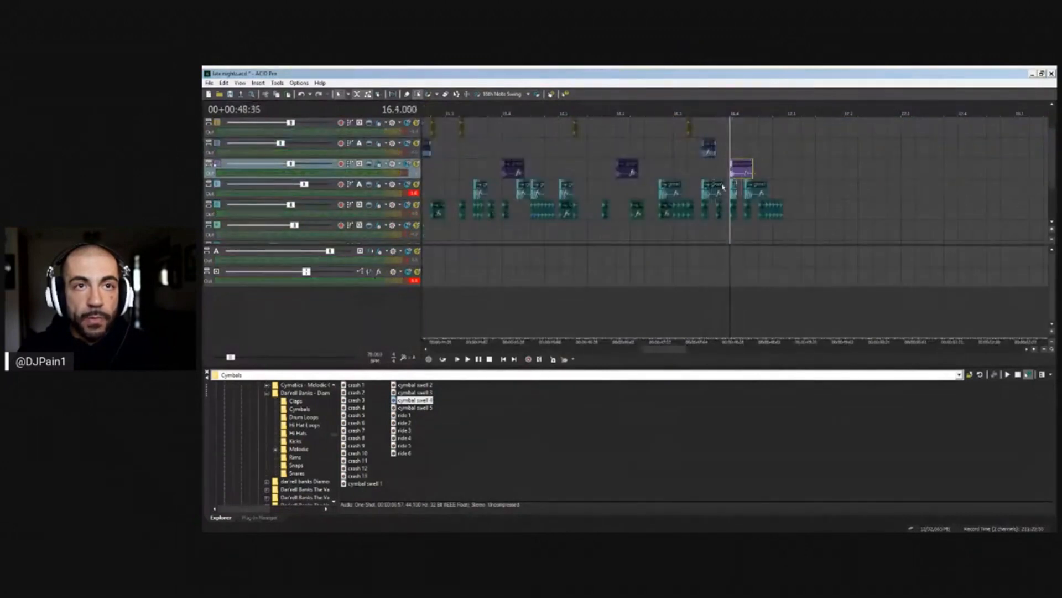
{"action": "scroll", "coordinate": [765, 168], "scroll_direction": "up", "scroll_amount": 3}
{"action": "key", "text": "space"}
{"action": "key", "text": "space"}
Paint three short snare hits on the purple snare track across the last half beat before 17.1 and play the fill
{"action": "left_click", "coordinate": [429, 95]}
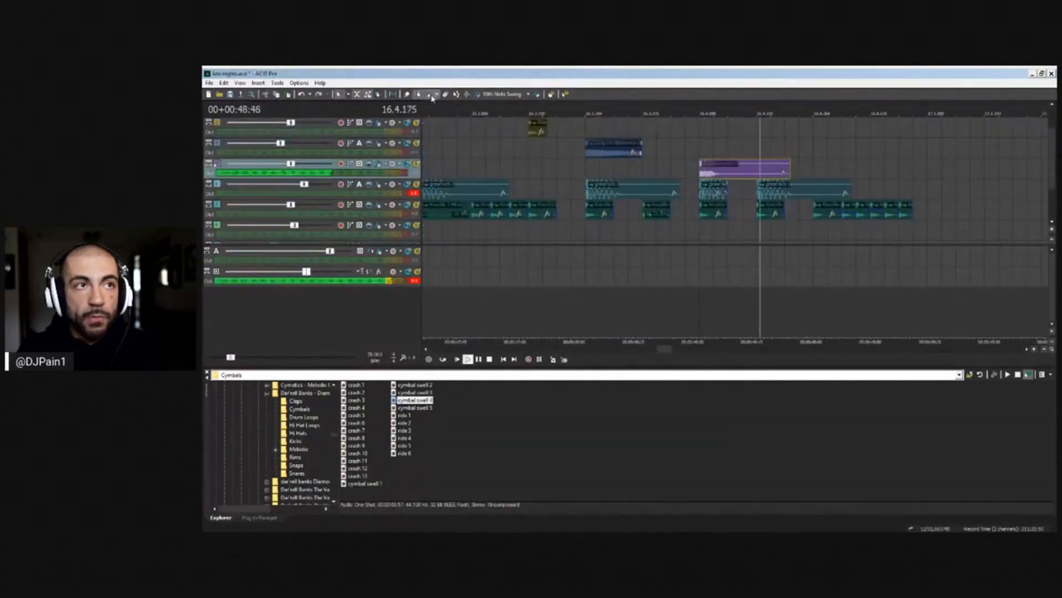
{"action": "scroll", "coordinate": [430, 95], "scroll_direction": "down", "scroll_amount": 2}
{"action": "key", "text": "space"}
{"action": "key", "text": "space"}
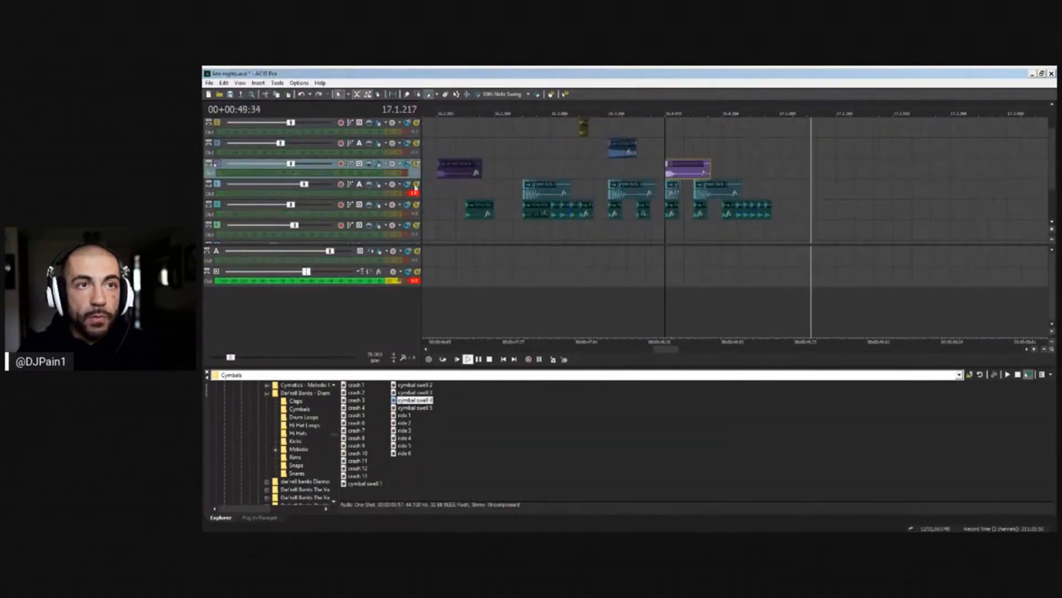
{"action": "key", "text": "space"}
{"action": "key", "text": "space"}
{"action": "left_click_drag", "start_coordinate": [734, 170], "coordinate": [772, 169]}
{"action": "key", "text": "space"}
{"action": "key", "text": "space"}
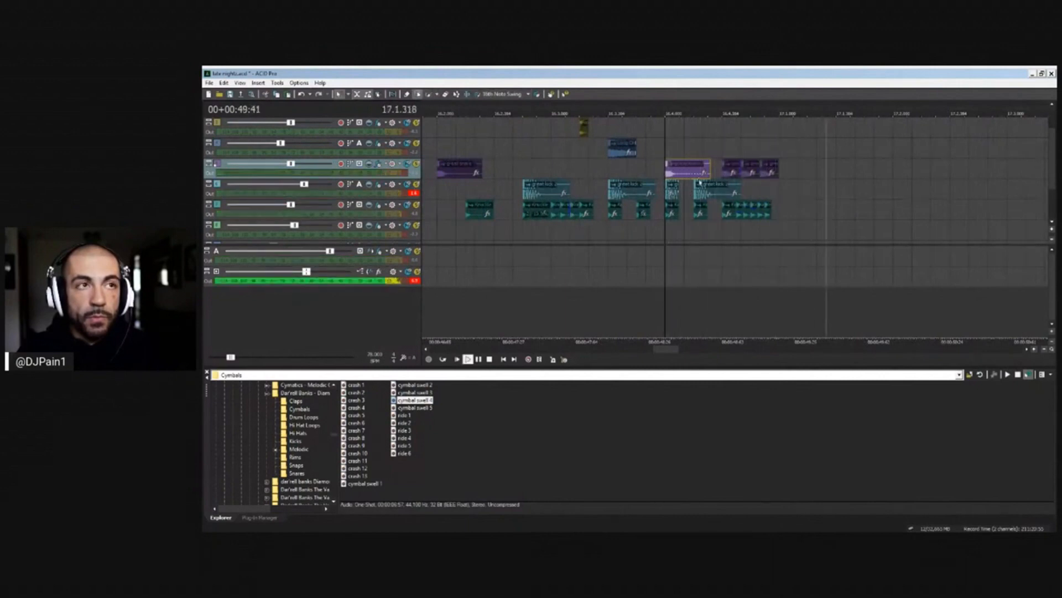
Lower the clip volume of the three short snare hits before 17.1 and check the fill in playback
{"action": "left_click", "coordinate": [406, 94]}
{"action": "key", "text": "space"}
{"action": "key", "text": "space"}
{"action": "left_click_drag", "start_coordinate": [732, 161], "coordinate": [735, 176]}
{"action": "key", "text": "space"}
{"action": "key", "text": "space"}
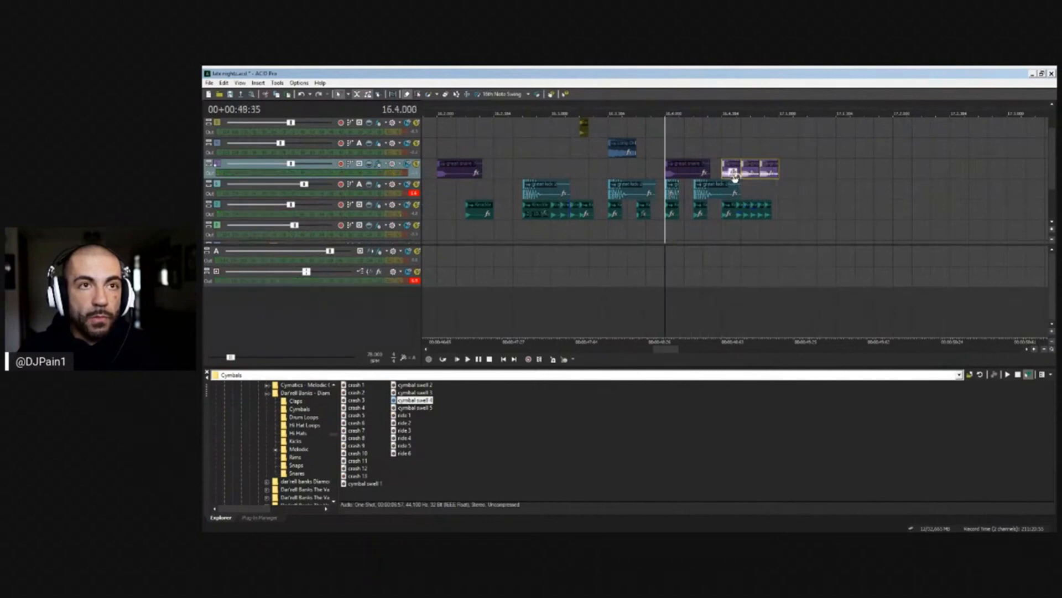
Copy the drum clips and red loop between 9.1 and 17.1 and paste them at 17.1
{"action": "scroll", "coordinate": [761, 155], "scroll_direction": "down", "scroll_amount": 5}
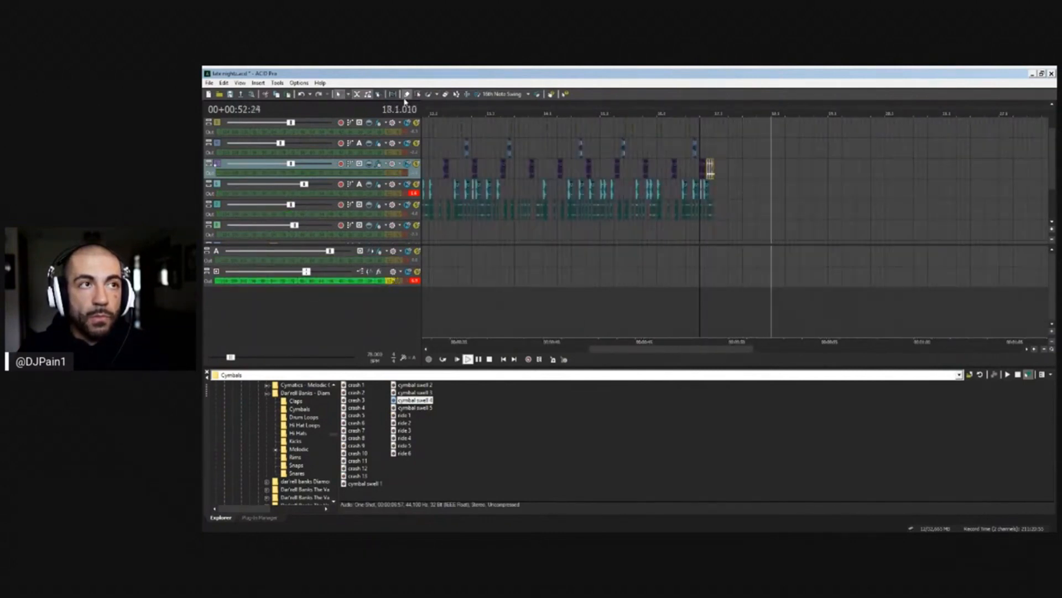
{"action": "scroll", "coordinate": [711, 168], "scroll_direction": "down", "scroll_amount": 3}
{"action": "left_click_drag", "start_coordinate": [695, 213], "coordinate": [458, 142]}
{"action": "left_click", "coordinate": [669, 145]}
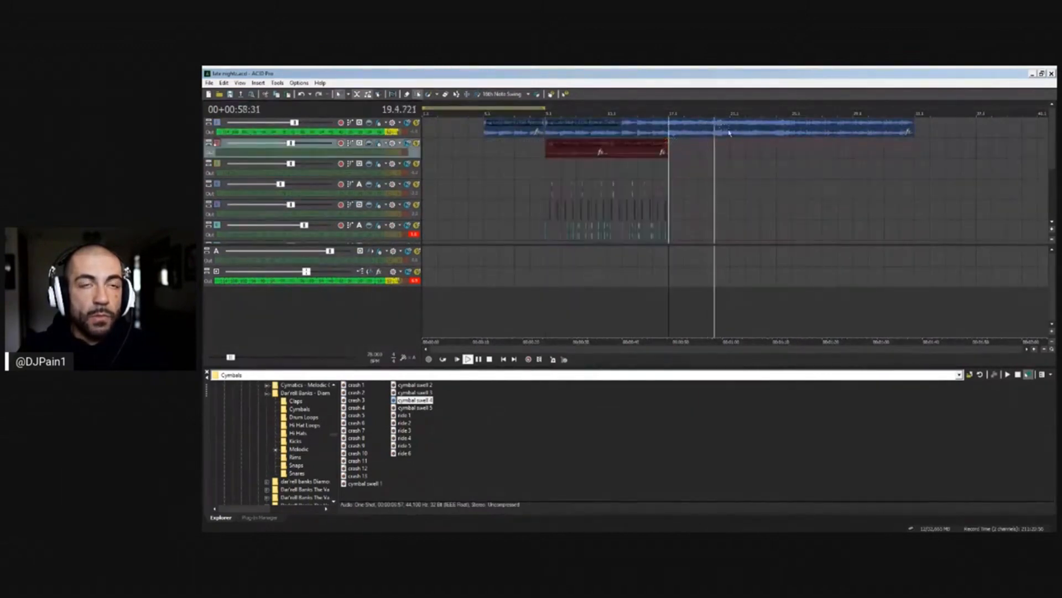
{"action": "key", "text": "ctrl+v"}
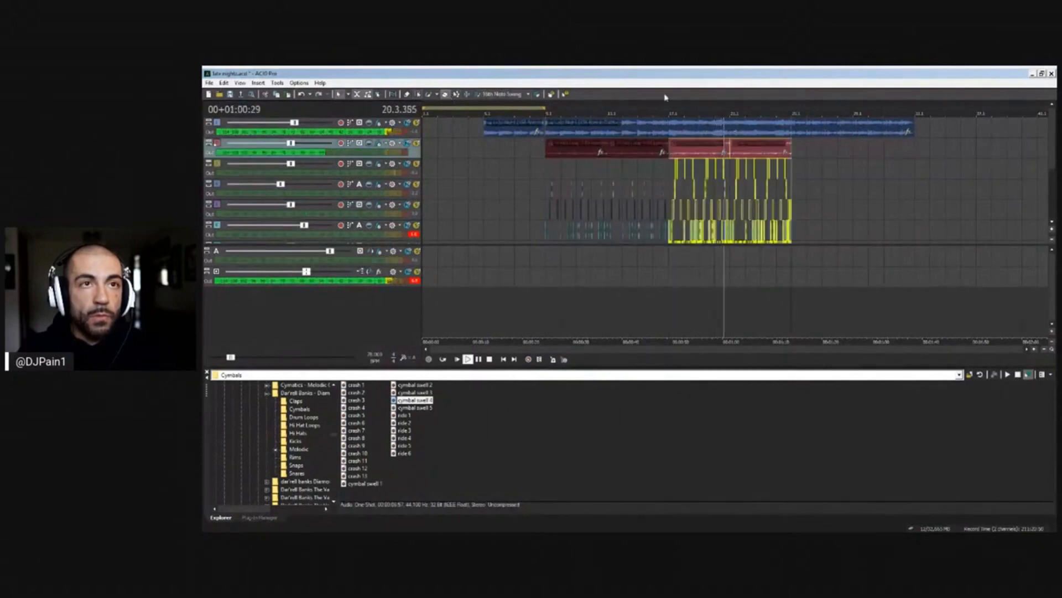
Erase the blue sample loop from 21.1 to 25.1 and fill the gap with a copy of the blue clip starting at 9.1
{"action": "left_click_drag", "start_coordinate": [736, 124], "coordinate": [781, 126]}
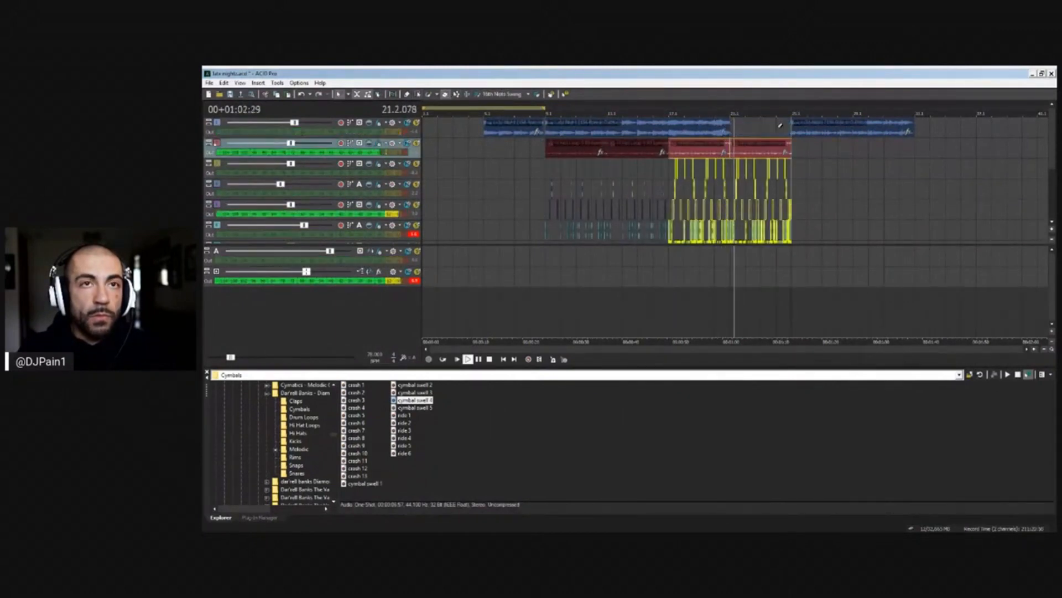
{"action": "key", "text": "space"}
{"action": "left_click", "coordinate": [559, 132]}
{"action": "key", "text": "ctrl+c"}
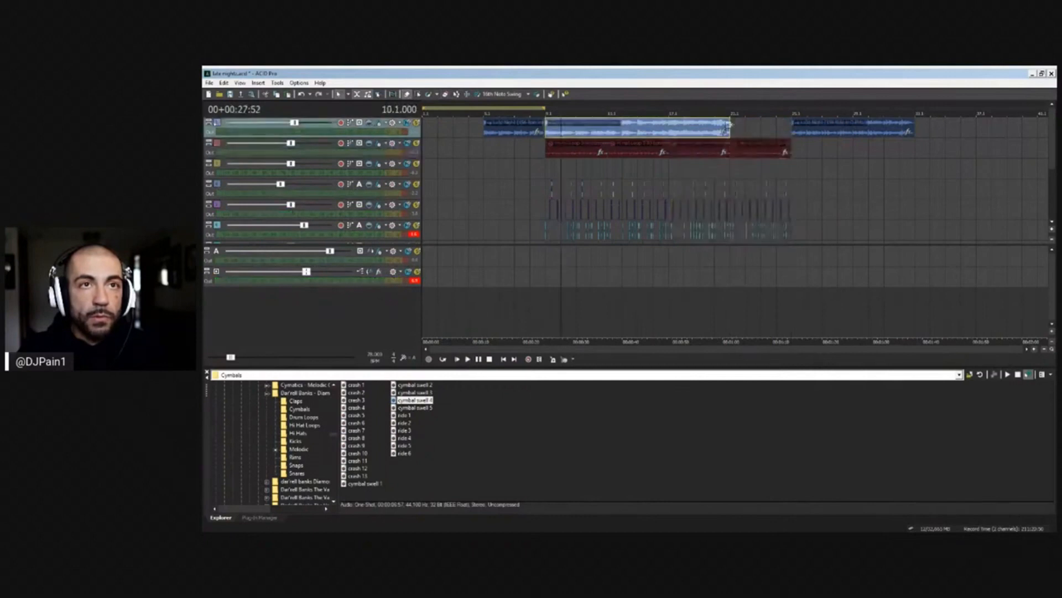
{"action": "left_click", "coordinate": [731, 129]}
{"action": "key", "text": "ctrl+v"}
Play the repeated section from 17.1 and review its loop and drum tracks
{"action": "left_click", "coordinate": [670, 112]}
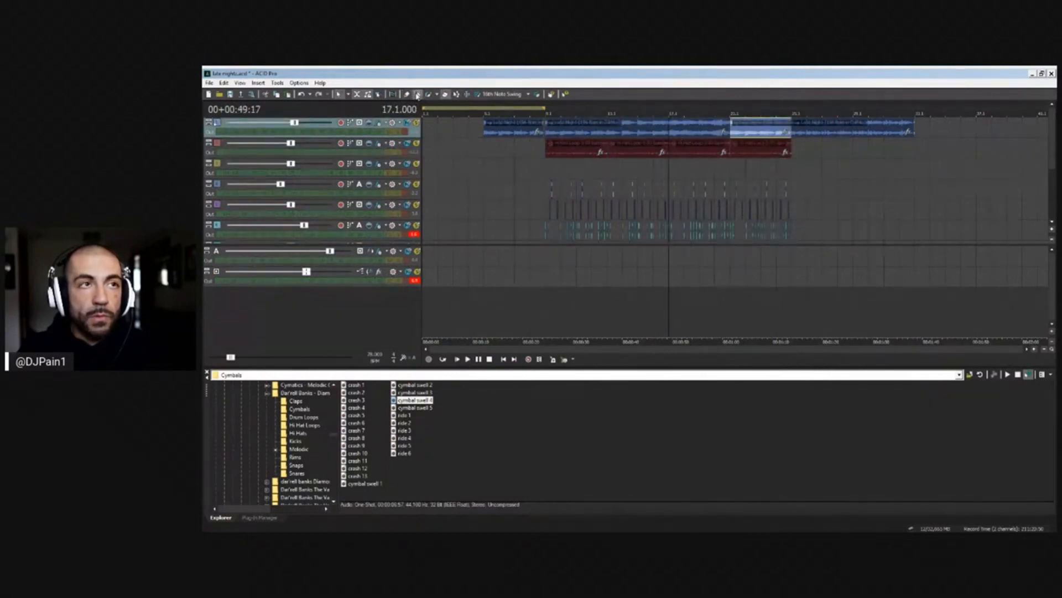
{"action": "key", "text": "space"}
{"action": "left_click", "coordinate": [675, 150]}
{"action": "scroll", "coordinate": [684, 152], "scroll_direction": "up", "scroll_amount": 3}
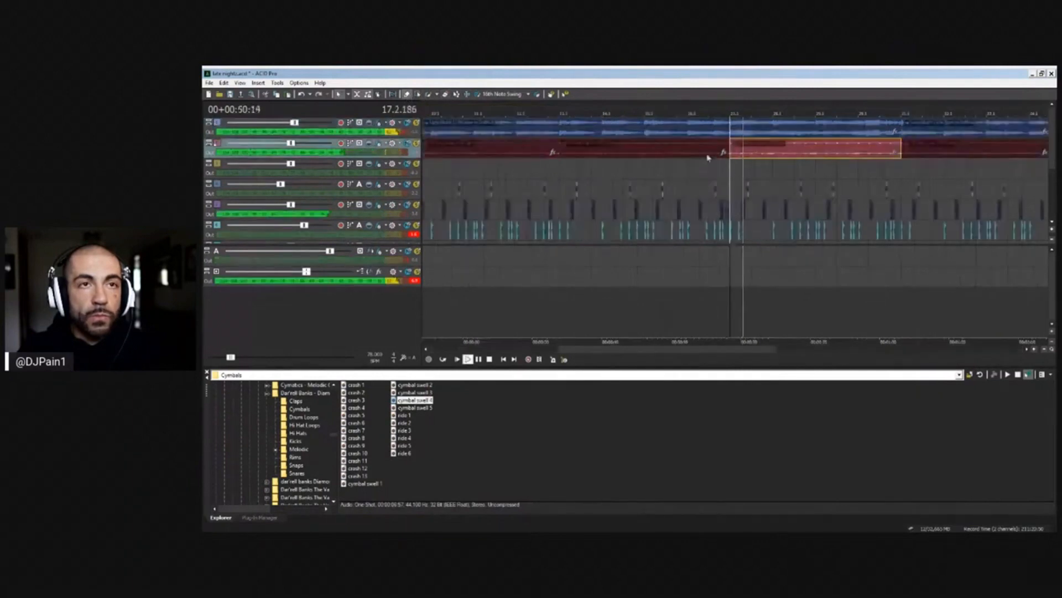
{"action": "key", "text": "space"}
{"action": "left_click", "coordinate": [748, 153]}
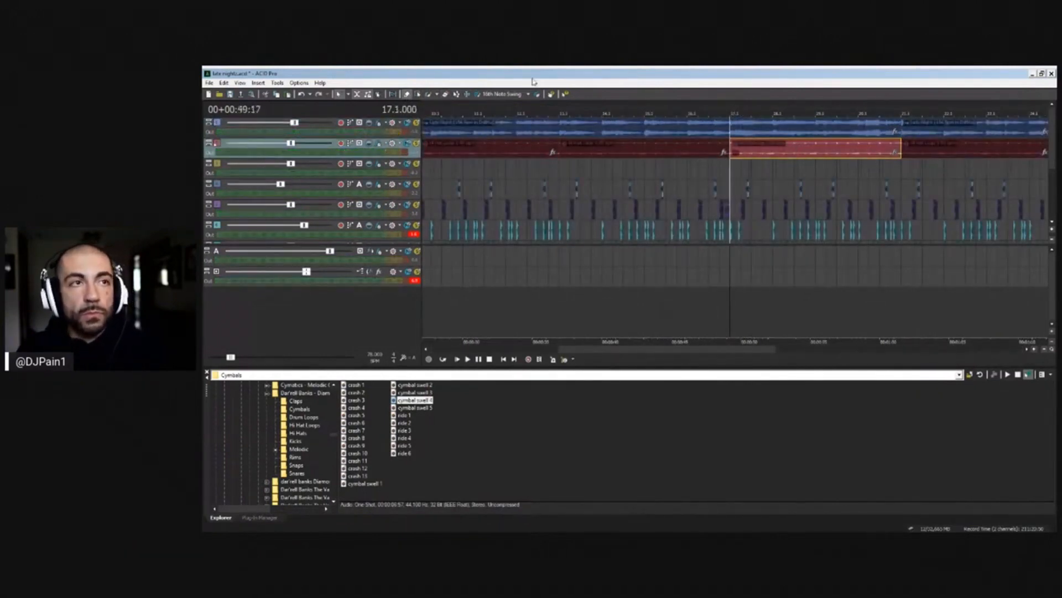
{"action": "key", "text": "space"}
{"action": "scroll", "coordinate": [1053, 173], "scroll_direction": "down", "scroll_amount": 1}
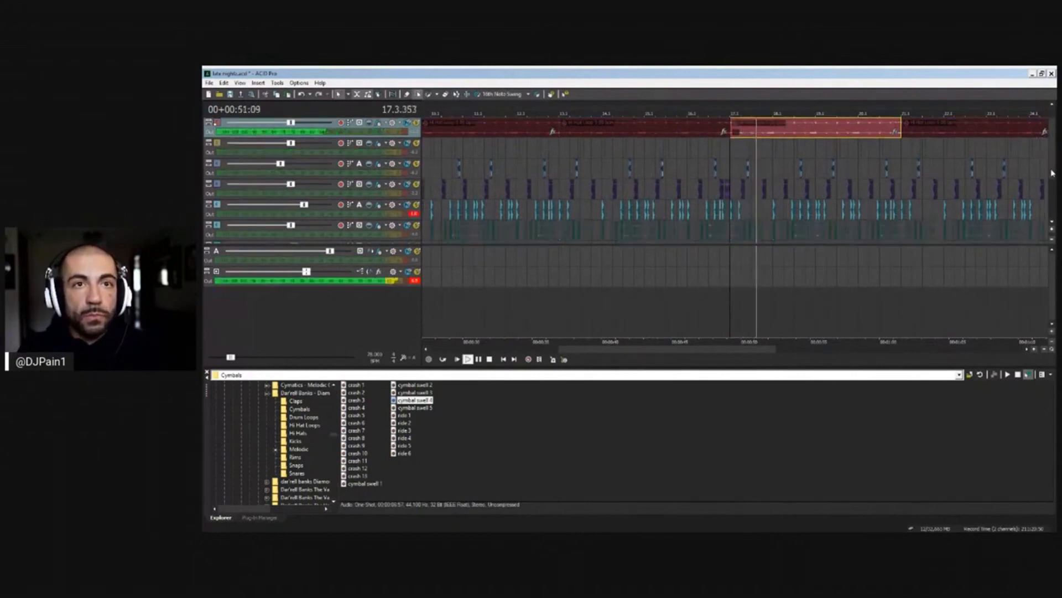
{"action": "scroll", "coordinate": [951, 179], "scroll_direction": "up", "scroll_amount": 1}
{"action": "key", "text": "space"}
{"action": "key", "text": "space"}
{"action": "scroll", "coordinate": [1053, 177], "scroll_direction": "down", "scroll_amount": 1}
{"action": "key", "text": "space"}
{"action": "key", "text": "space"}
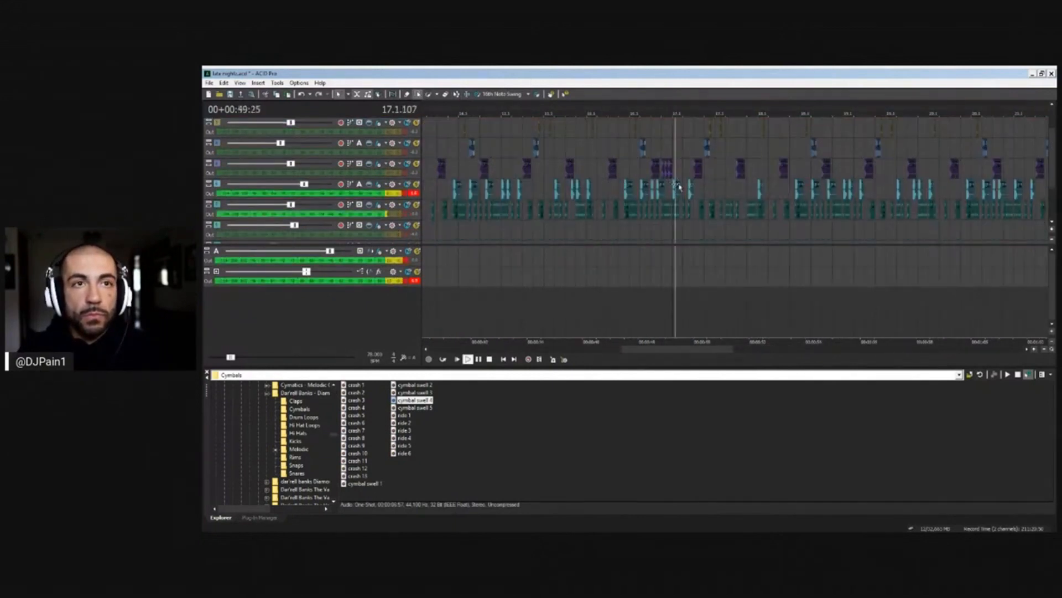
Erase the kick and hi-hat clips from 17.1 to 21.1 and play the thinned-out section
{"action": "key", "text": "space"}
{"action": "left_click", "coordinate": [692, 189]}
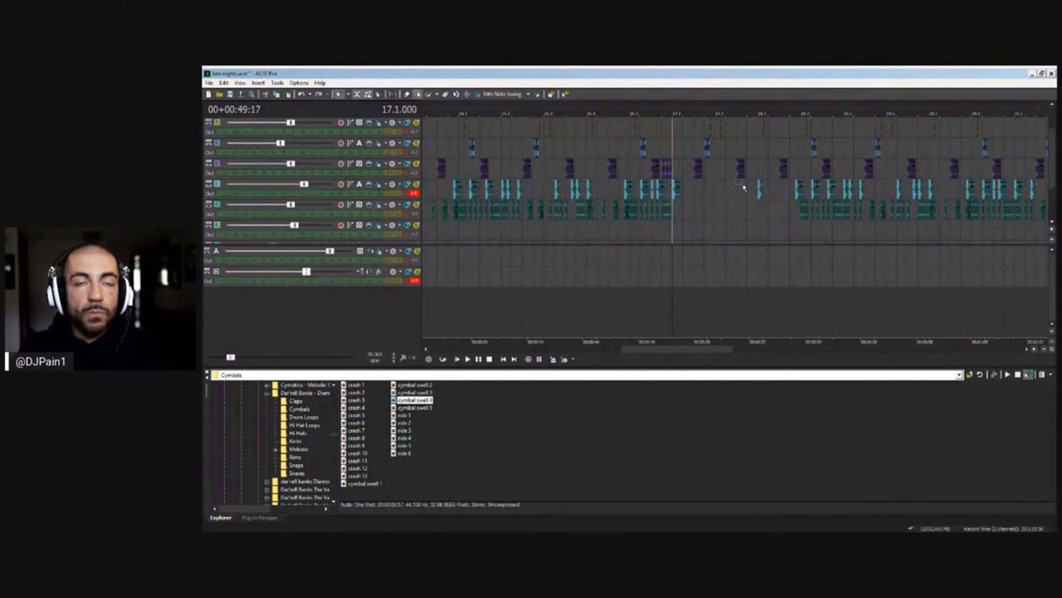
{"action": "scroll", "coordinate": [742, 182], "scroll_direction": "down", "scroll_amount": 1}
{"action": "key", "text": "space"}
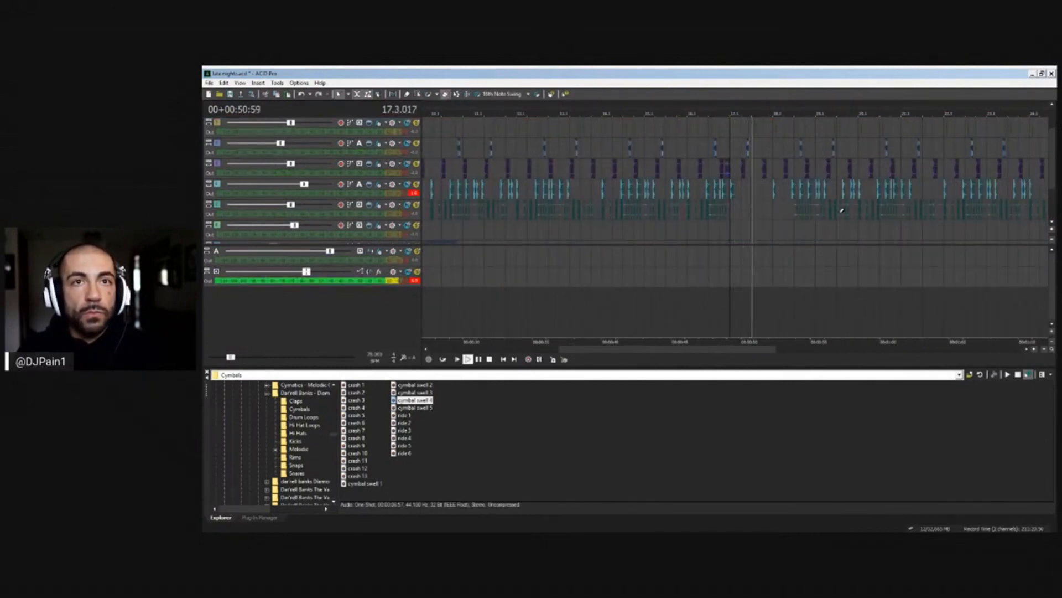
{"action": "scroll", "coordinate": [841, 209], "scroll_direction": "down", "scroll_amount": 1}
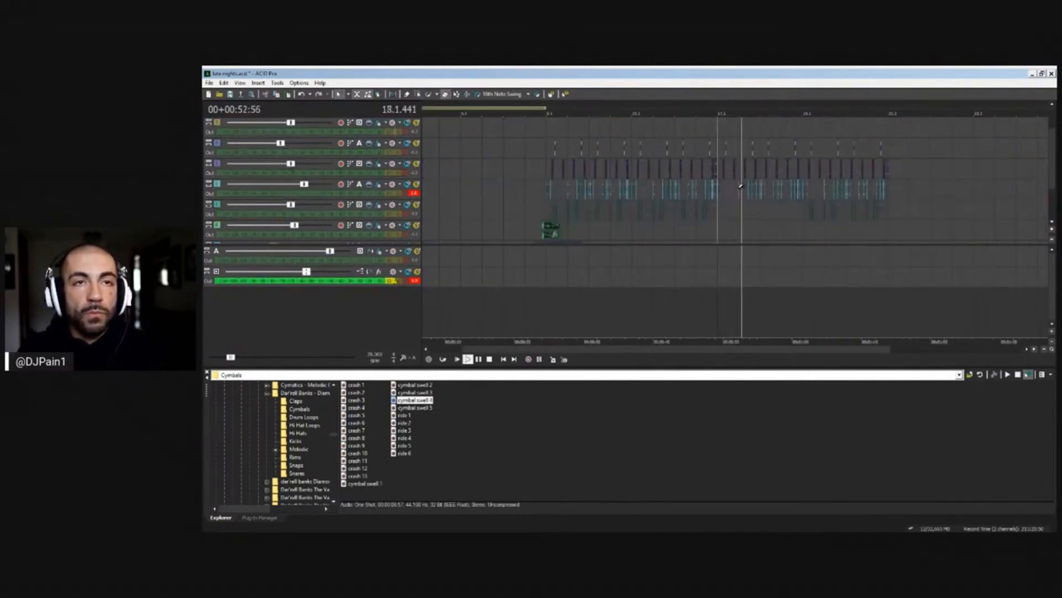
{"action": "key", "text": "space"}
{"action": "scroll", "coordinate": [684, 127], "scroll_direction": "up", "scroll_amount": 1}
{"action": "key", "text": "space"}
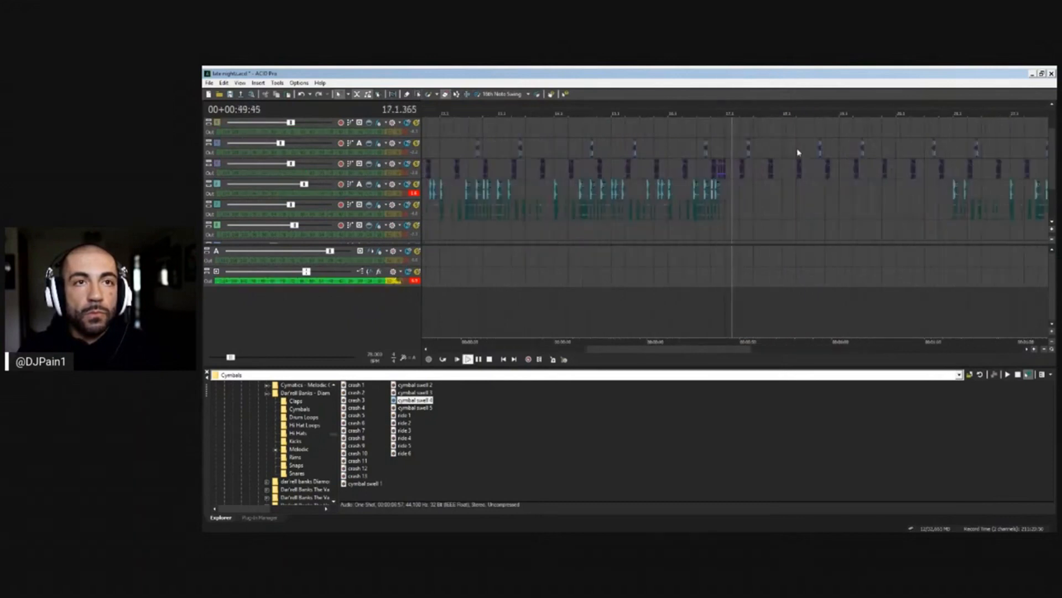
{"action": "scroll", "coordinate": [796, 155], "scroll_direction": "up", "scroll_amount": 1}
Move the first snare hit after 17.1 to 17.3 and delete the surrounding snare and blue percussion clips up to 18.3
{"action": "left_click", "coordinate": [419, 94]}
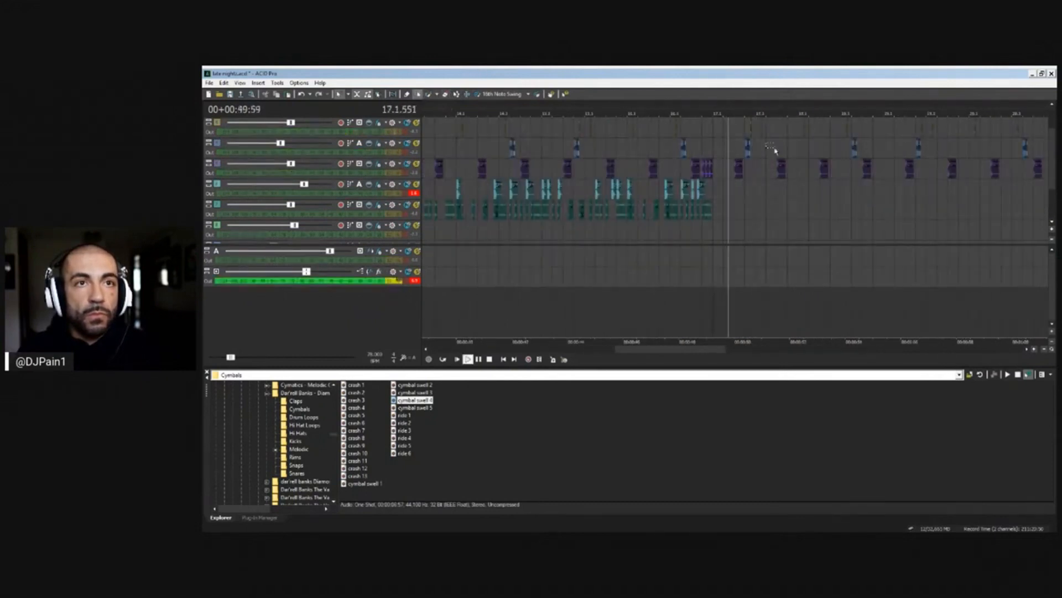
{"action": "key", "text": "space"}
{"action": "key", "text": "space"}
{"action": "left_click_drag", "start_coordinate": [739, 171], "coordinate": [759, 169]}
{"action": "left_click_drag", "start_coordinate": [742, 131], "coordinate": [837, 174]}
{"action": "key", "text": "Delete"}
{"action": "key", "text": "Delete"}
Paste a snare hit at 18.3 and delete the remaining snare and percussion clips after it up to 21.1
{"action": "left_click", "coordinate": [846, 171]}
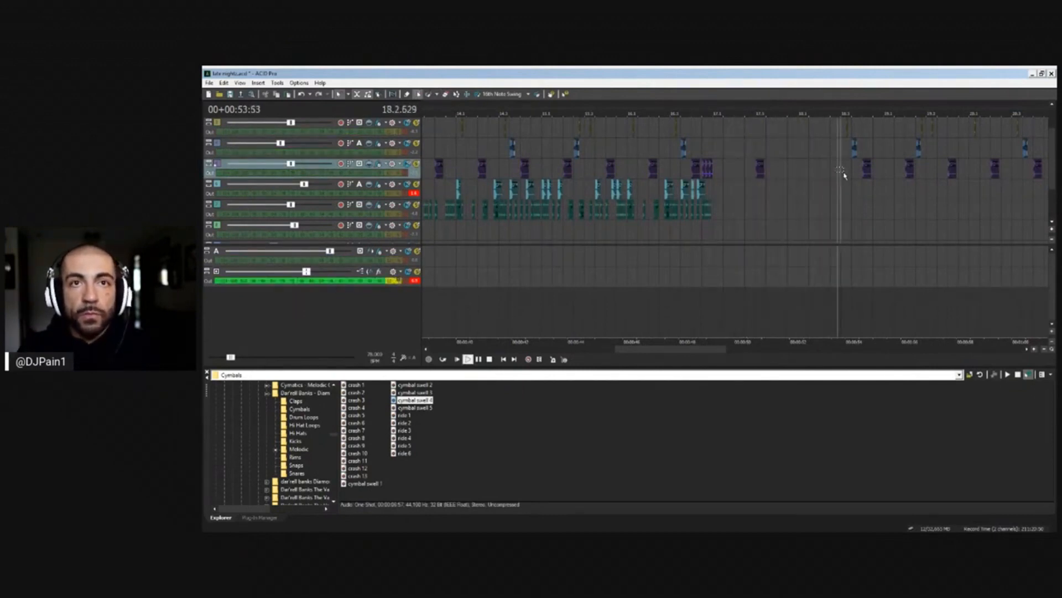
{"action": "key", "text": "space"}
{"action": "key", "text": "ctrl+v"}
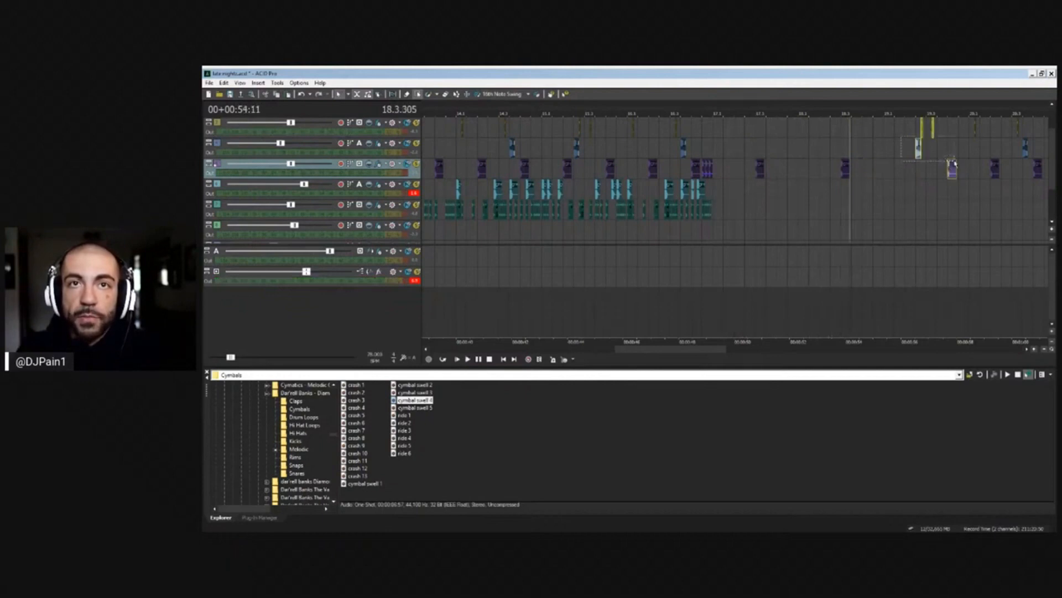
{"action": "left_click_drag", "start_coordinate": [955, 164], "coordinate": [955, 163]}
{"action": "scroll", "coordinate": [955, 164], "scroll_direction": "down", "scroll_amount": 1}
{"action": "key", "text": "Delete"}
{"action": "left_click_drag", "start_coordinate": [861, 146], "coordinate": [868, 155]}
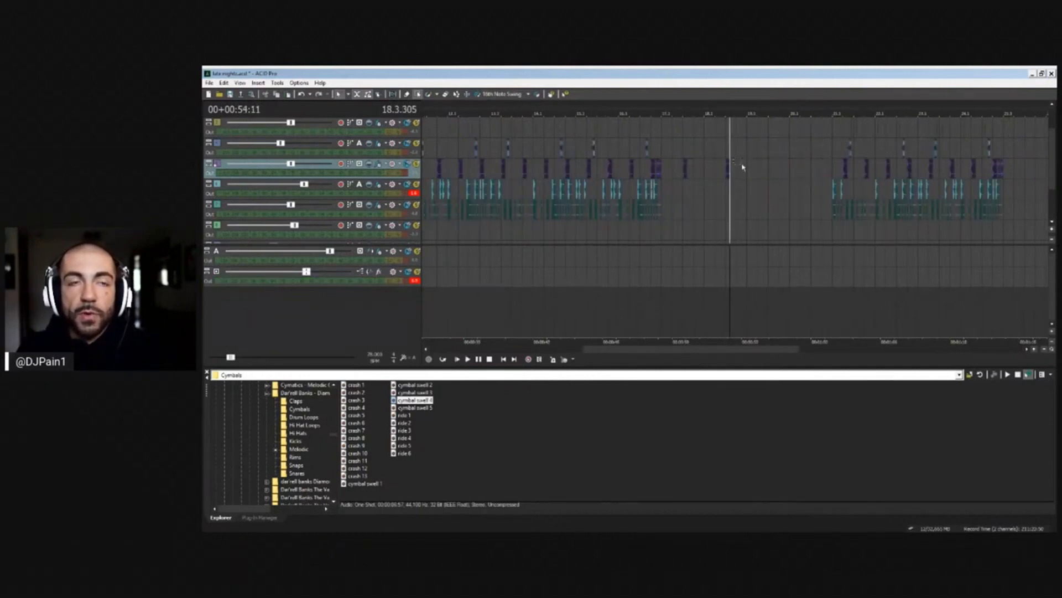
Copy the snare hits at 17.3 and 18.3 to 19.3 and 20.3, and place the playback cursor at 16.4
{"action": "key", "text": "space"}
{"action": "left_click_drag", "start_coordinate": [759, 165], "coordinate": [672, 164]}
{"action": "scroll", "coordinate": [764, 167], "scroll_direction": "up", "scroll_amount": 2}
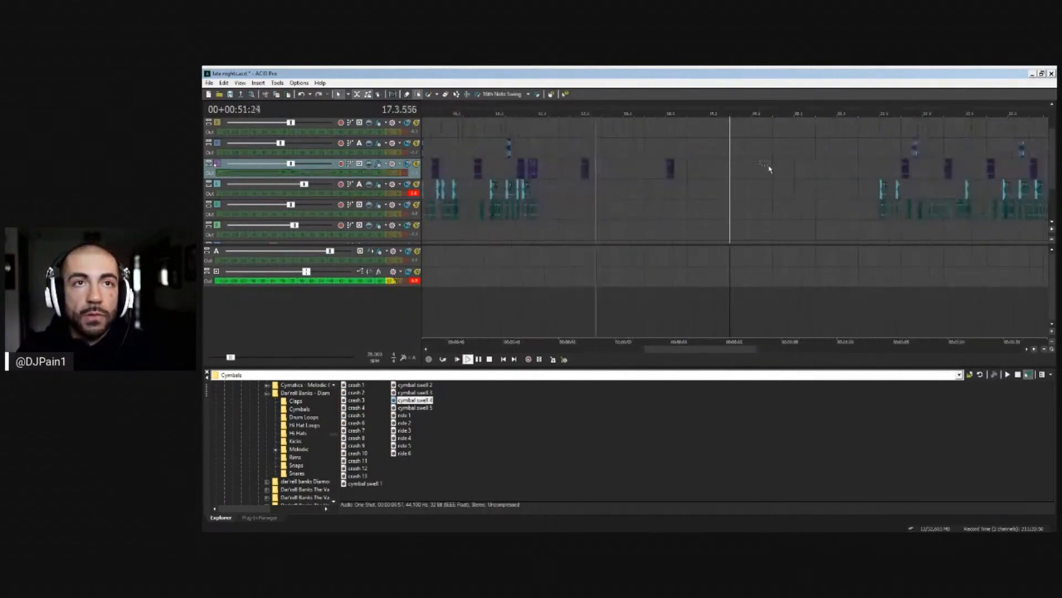
{"action": "scroll", "coordinate": [694, 176], "scroll_direction": "down", "scroll_amount": 1}
{"action": "key", "text": "ctrl+z"}
{"action": "left_click", "coordinate": [574, 189]}
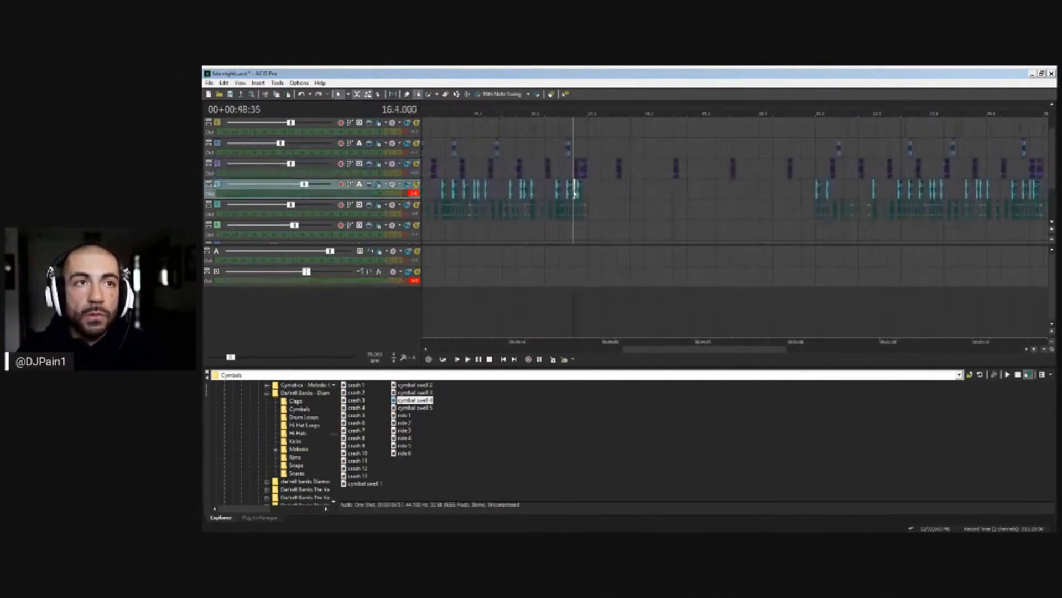
Paint kick hits at 17.1, midway between 17.2 and 17.3, and at 18.1, plus a quick pair starting at 18.2
{"action": "left_click", "coordinate": [429, 95]}
{"action": "key", "text": "space"}
{"action": "key", "text": "space"}
{"action": "left_click", "coordinate": [600, 190]}
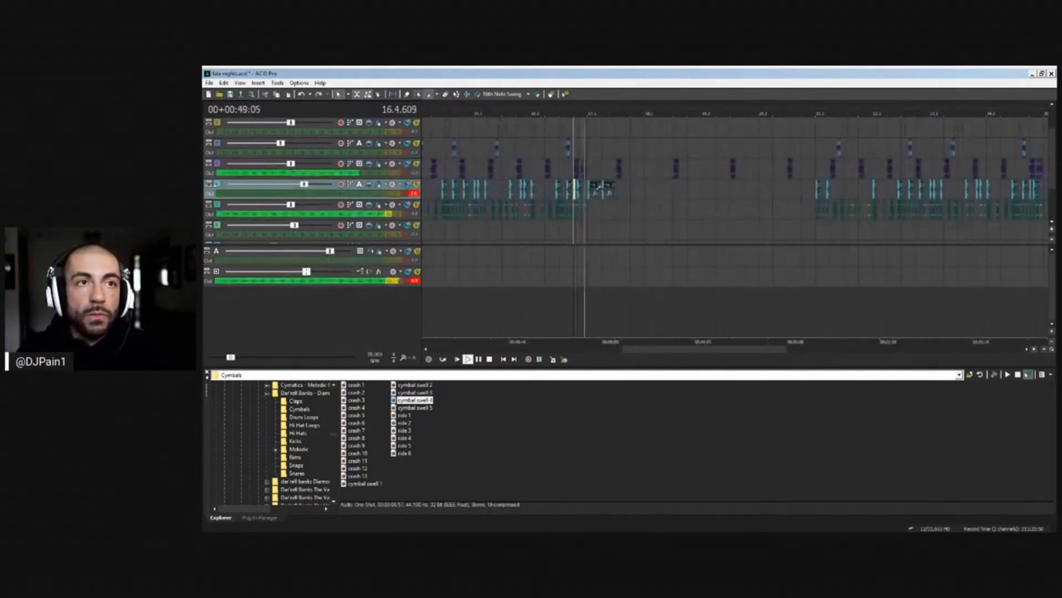
{"action": "scroll", "coordinate": [692, 187], "scroll_direction": "up", "scroll_amount": 1}
{"action": "left_click", "coordinate": [807, 190]}
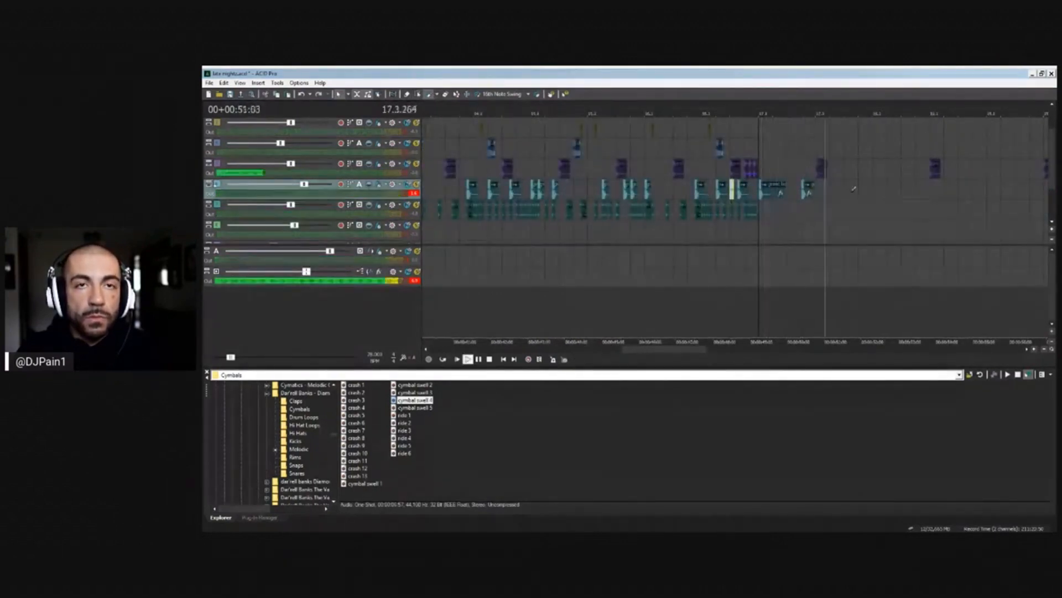
{"action": "left_click", "coordinate": [877, 189]}
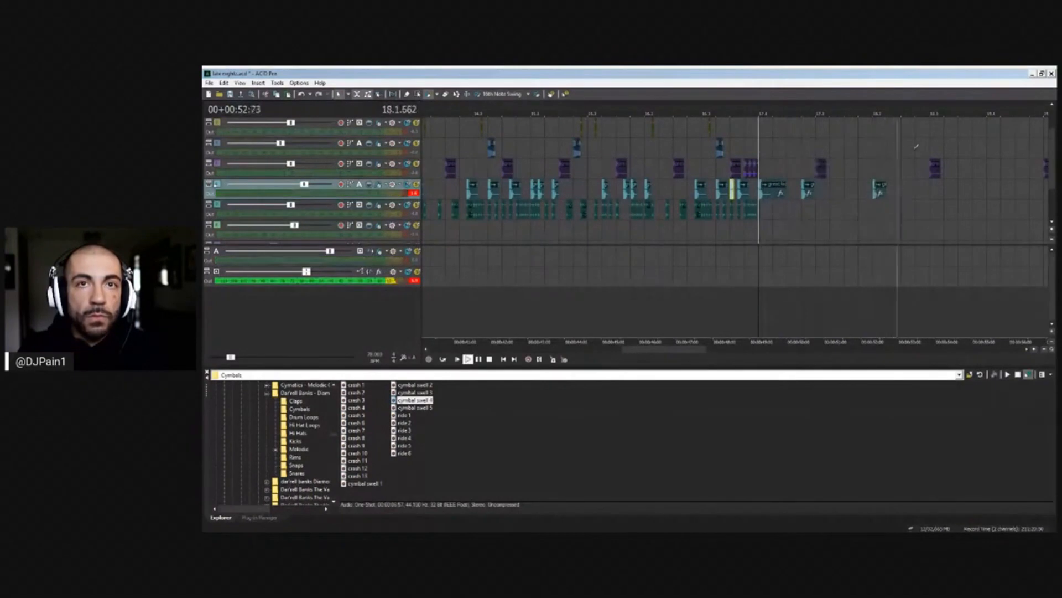
{"action": "left_click", "coordinate": [877, 115]}
{"action": "scroll", "coordinate": [817, 214], "scroll_direction": "down", "scroll_amount": 4}
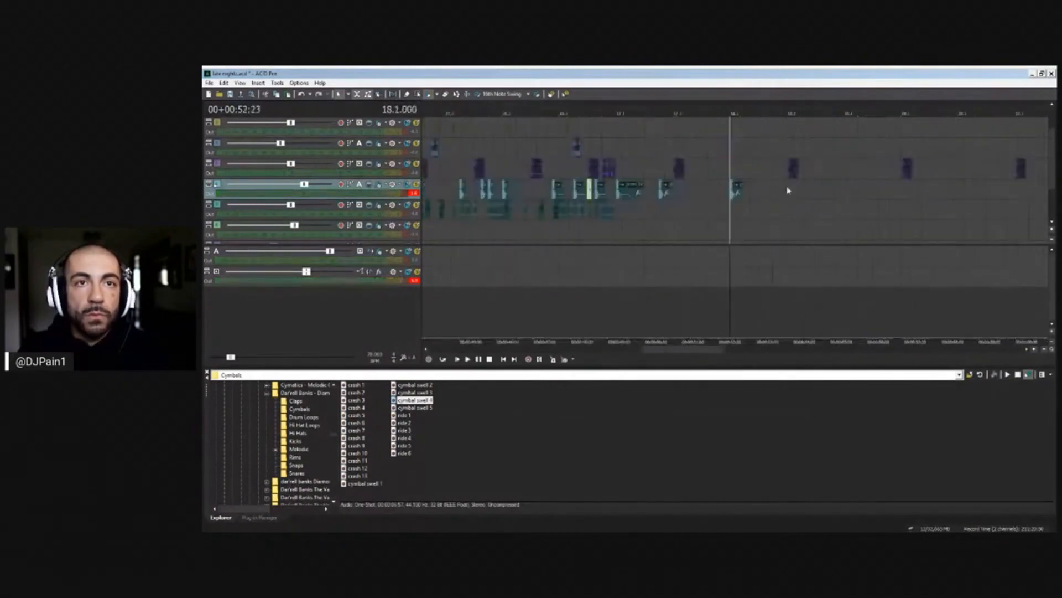
{"action": "scroll", "coordinate": [830, 202], "scroll_direction": "up", "scroll_amount": 2}
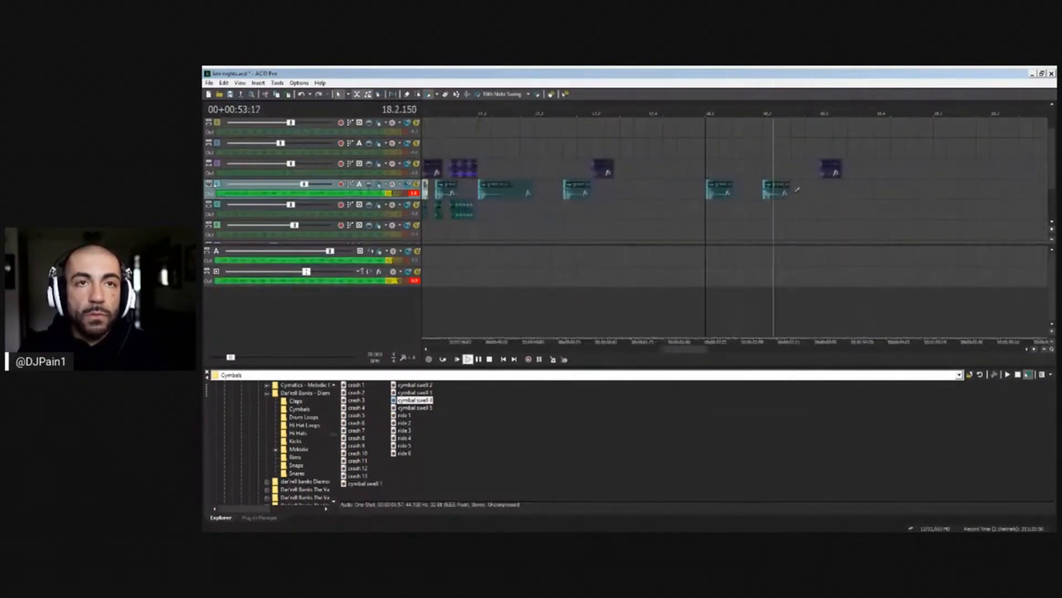
{"action": "scroll", "coordinate": [706, 159], "scroll_direction": "down", "scroll_amount": 2}
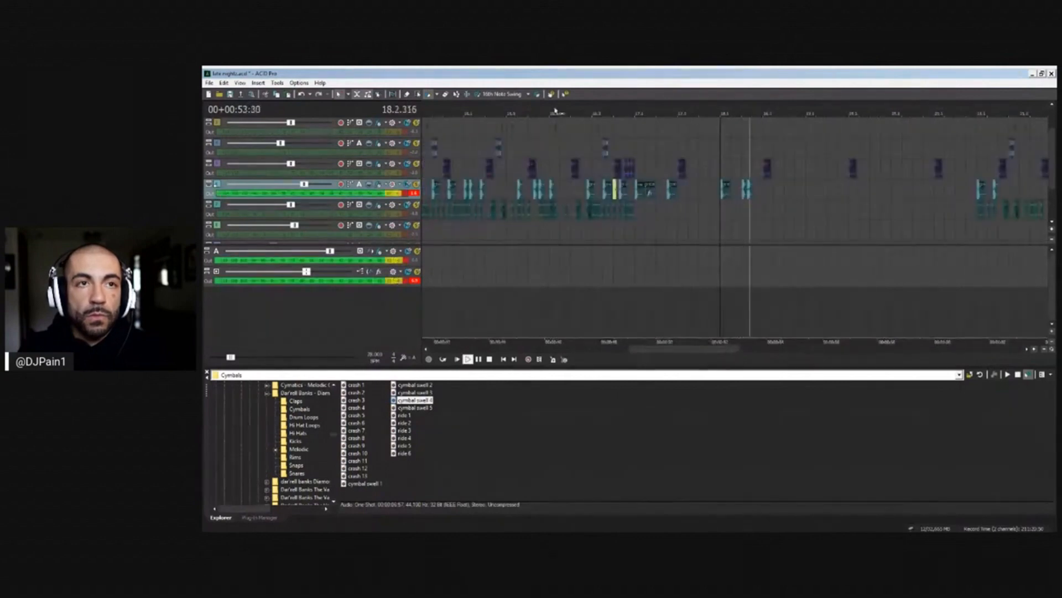
Copy the kick pattern from 17.1 to 18.2 and paste it at 19.1
{"action": "left_click_drag", "start_coordinate": [771, 188], "coordinate": [650, 192]}
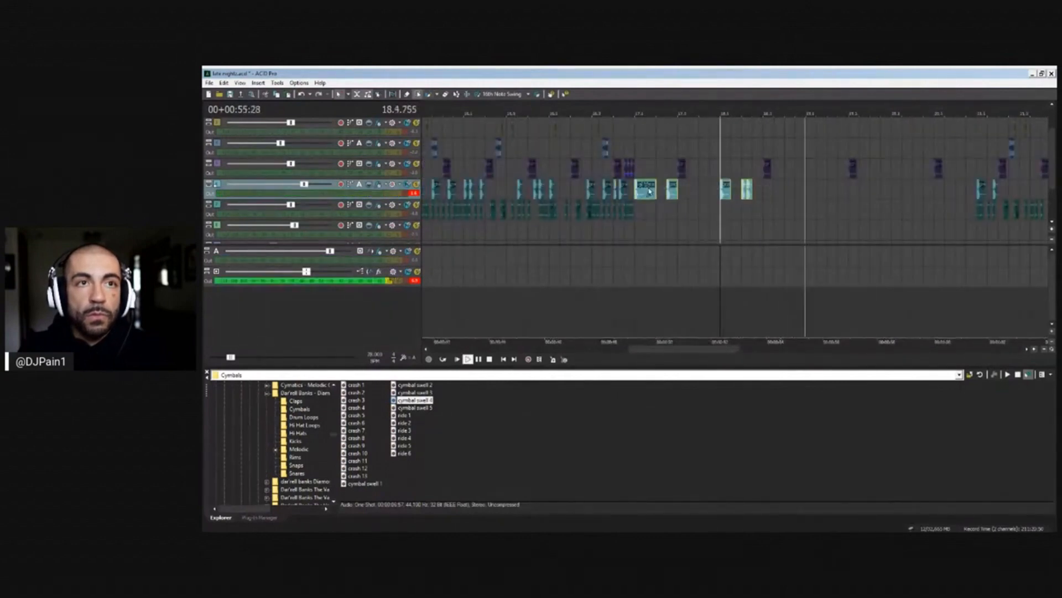
{"action": "left_click", "coordinate": [806, 192]}
{"action": "scroll", "coordinate": [806, 191], "scroll_direction": "down", "scroll_amount": 4}
{"action": "key", "text": "ctrl+v"}
{"action": "scroll", "coordinate": [807, 191], "scroll_direction": "up", "scroll_amount": 3}
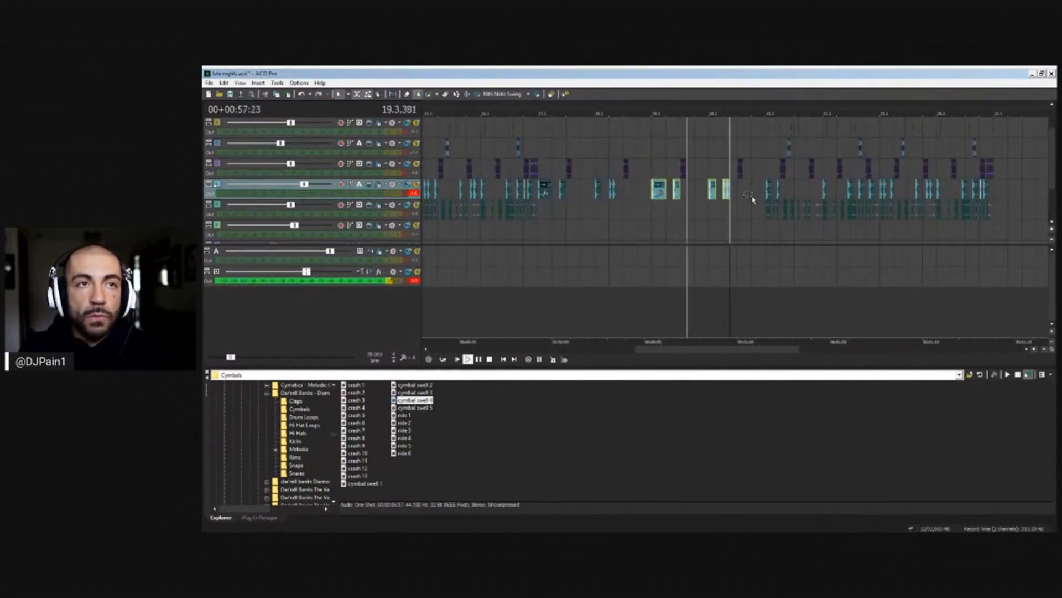
Select the kick and snare hits from 17.1 to 20.3 and play the breakdown from 17.1 through 21.1
{"action": "key", "text": "space"}
{"action": "left_click_drag", "start_coordinate": [752, 195], "coordinate": [545, 163]}
{"action": "scroll", "coordinate": [671, 180], "scroll_direction": "up", "scroll_amount": 5}
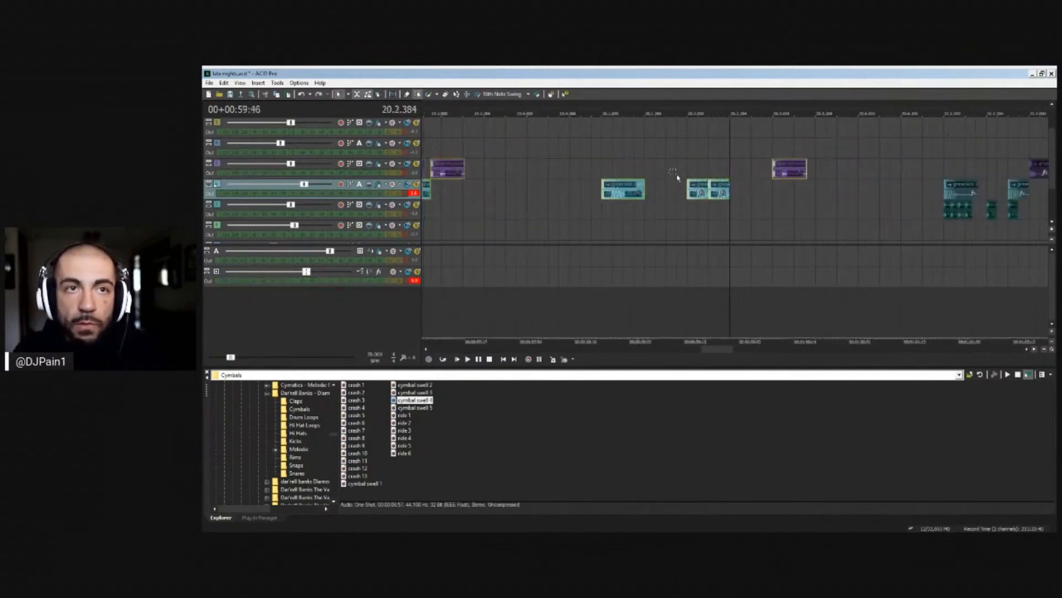
{"action": "scroll", "coordinate": [664, 157], "scroll_direction": "down", "scroll_amount": 5}
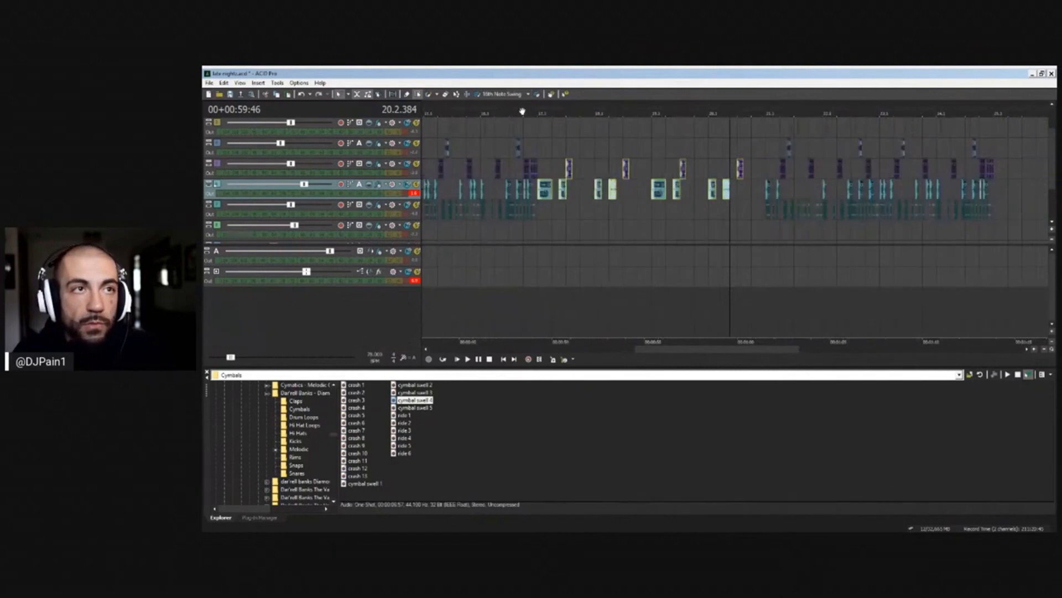
{"action": "scroll", "coordinate": [620, 183], "scroll_direction": "up", "scroll_amount": 4}
{"action": "key", "text": "space"}
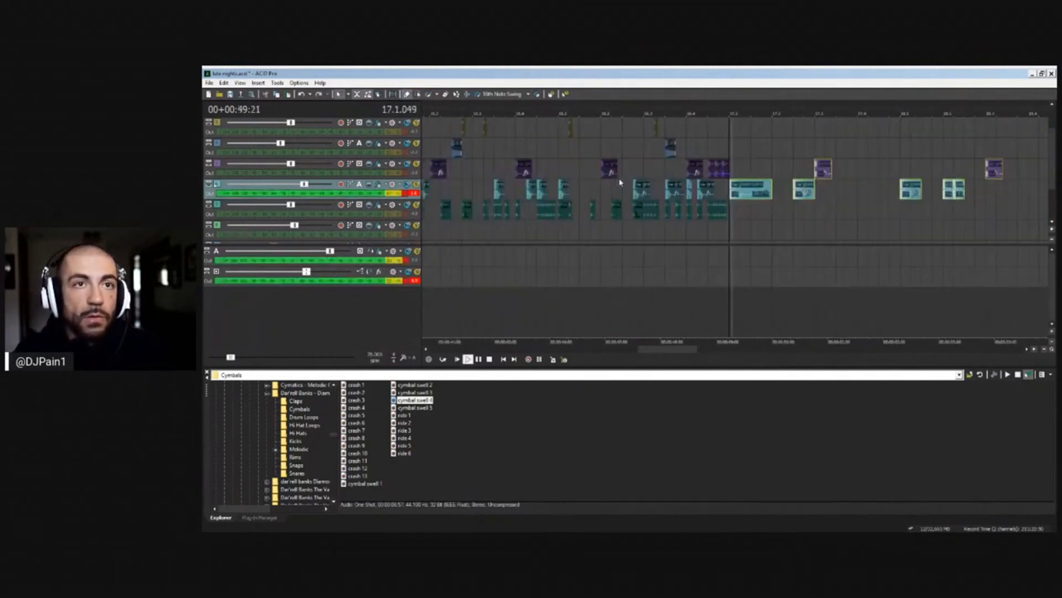
{"action": "scroll", "coordinate": [620, 183], "scroll_direction": "up", "scroll_amount": 2}
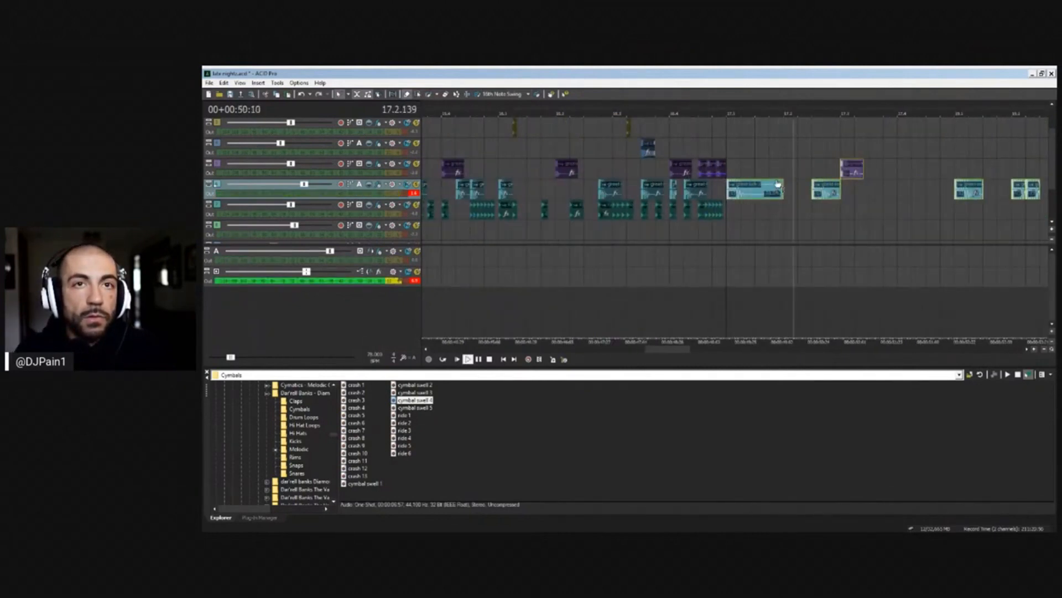
{"action": "scroll", "coordinate": [772, 182], "scroll_direction": "down", "scroll_amount": 1}
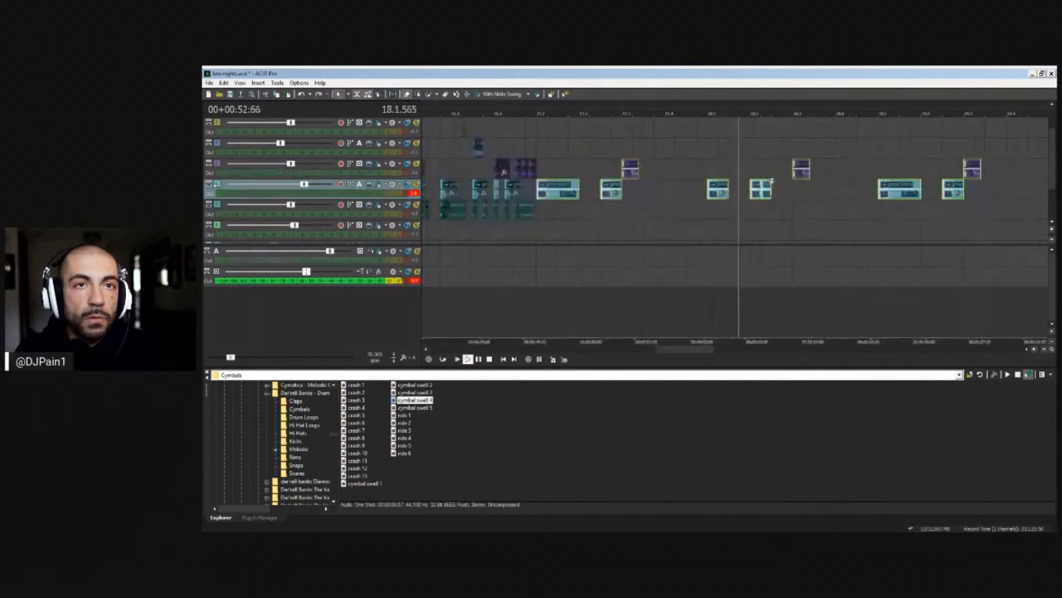
{"action": "scroll", "coordinate": [780, 180], "scroll_direction": "down", "scroll_amount": 2}
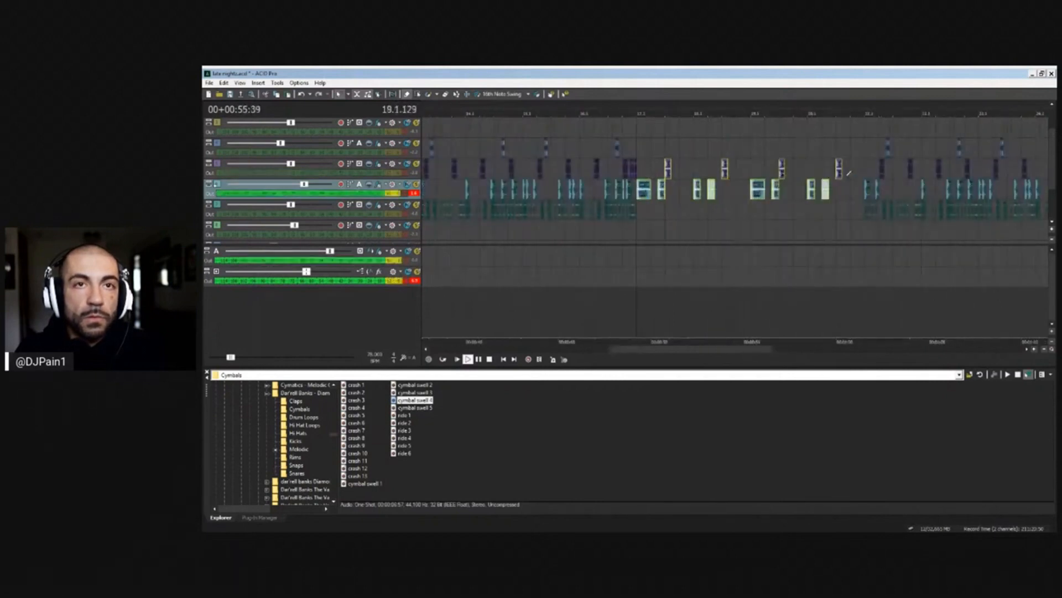
{"action": "scroll", "coordinate": [1055, 172], "scroll_direction": "up", "scroll_amount": 2}
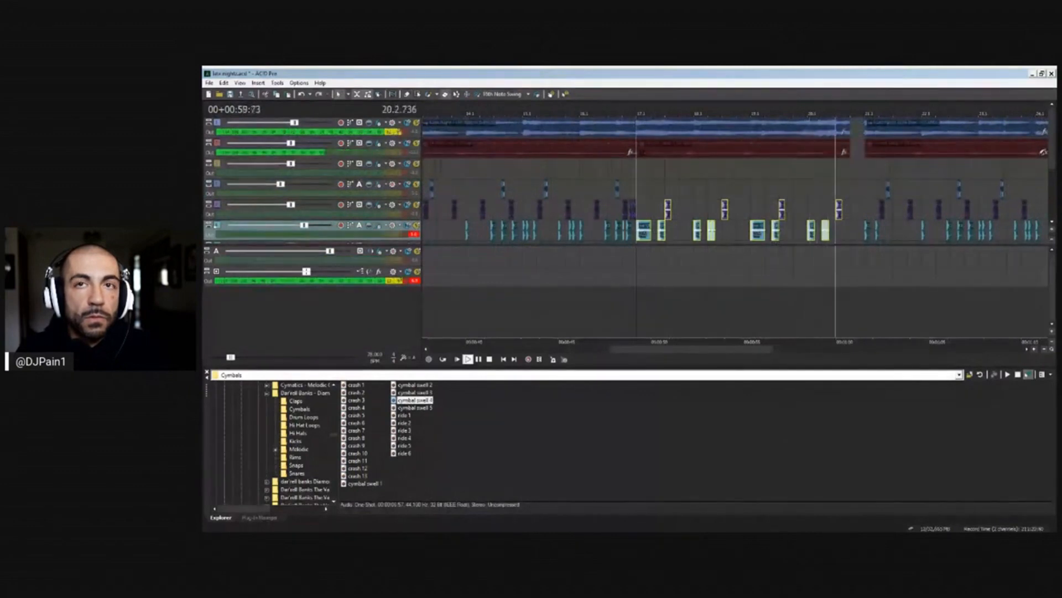
{"action": "scroll", "coordinate": [1055, 148], "scroll_direction": "down", "scroll_amount": 2}
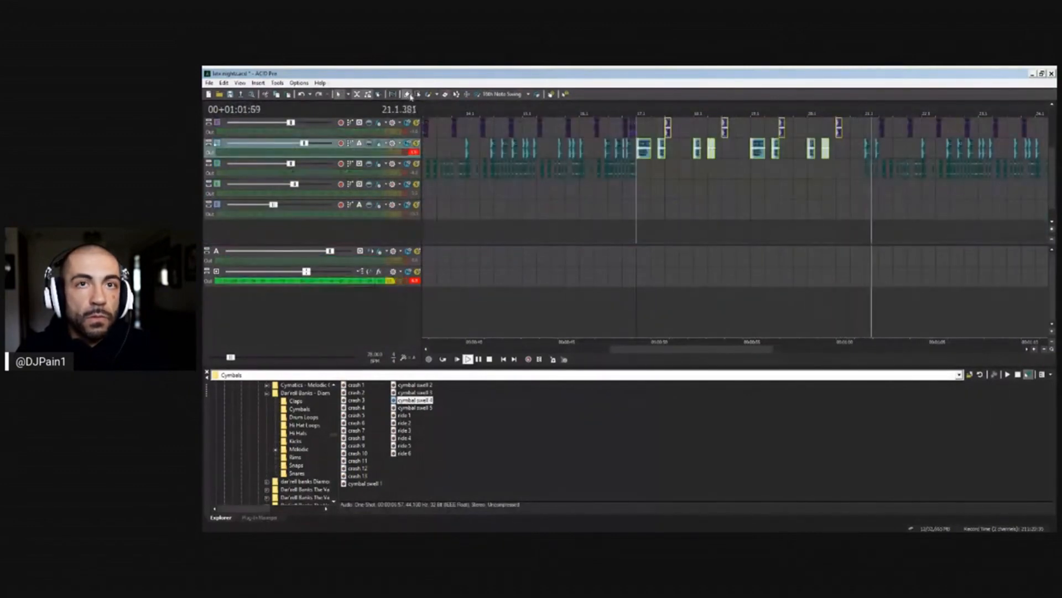
Place a copy of the kick hit at 21.1 between 20.4 and 21.1 on the same track
{"action": "left_click", "coordinate": [865, 144]}
{"action": "scroll", "coordinate": [865, 143], "scroll_direction": "up", "scroll_amount": 3}
{"action": "left_click_drag", "start_coordinate": [698, 148], "coordinate": [720, 148]}
{"action": "left_click", "coordinate": [707, 152]}
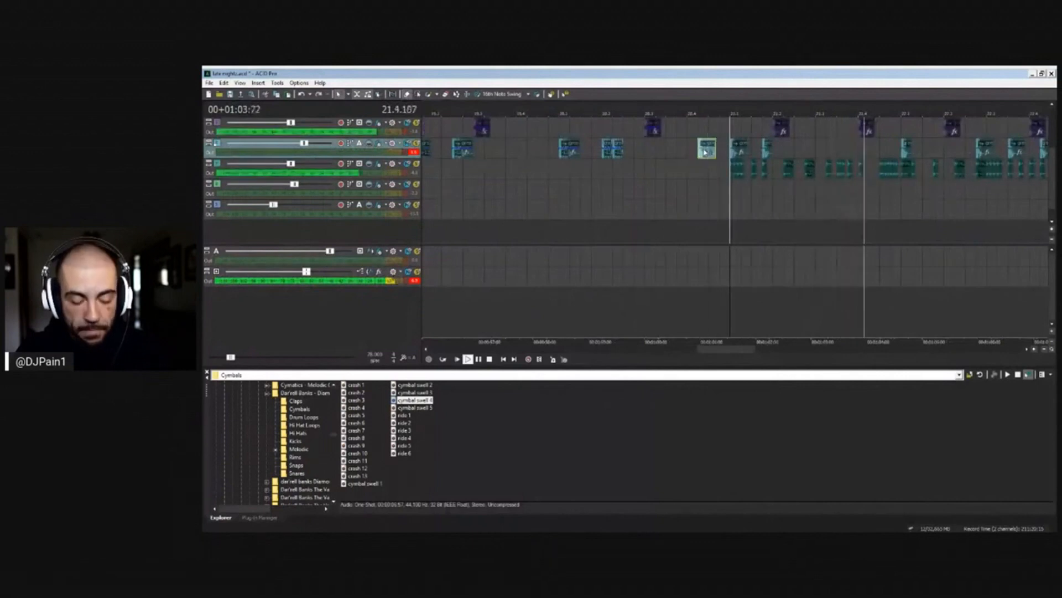
Reverse the added kick hit and shift it to finish just before 21.1, and play the transition from 20.4
{"action": "scroll", "coordinate": [708, 157], "scroll_direction": "up", "scroll_amount": 3}
{"action": "scroll", "coordinate": [707, 158], "scroll_direction": "up", "scroll_amount": 2}
{"action": "left_click_drag", "start_coordinate": [738, 154], "coordinate": [781, 151]}
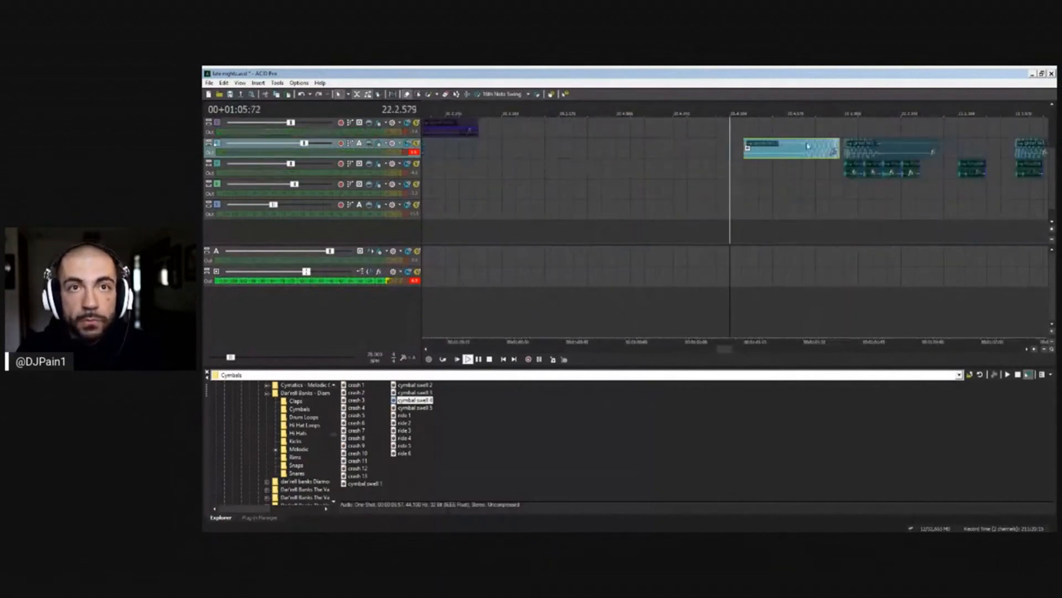
{"action": "left_click", "coordinate": [801, 149]}
{"action": "scroll", "coordinate": [802, 150], "scroll_direction": "up", "scroll_amount": 3}
{"action": "key", "text": "space"}
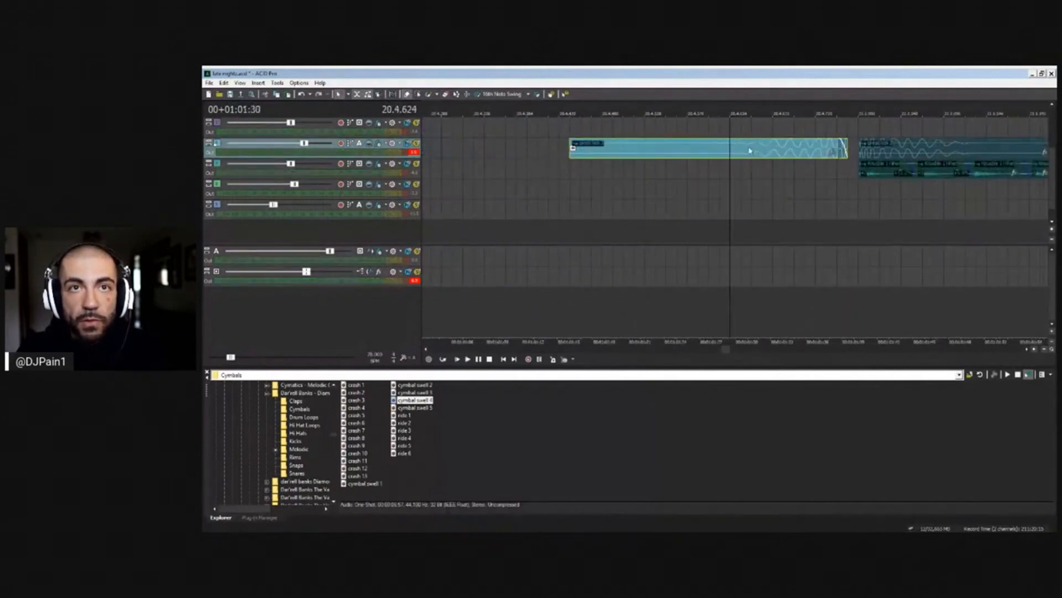
{"action": "scroll", "coordinate": [756, 149], "scroll_direction": "down", "scroll_amount": 5}
{"action": "left_click", "coordinate": [718, 180]}
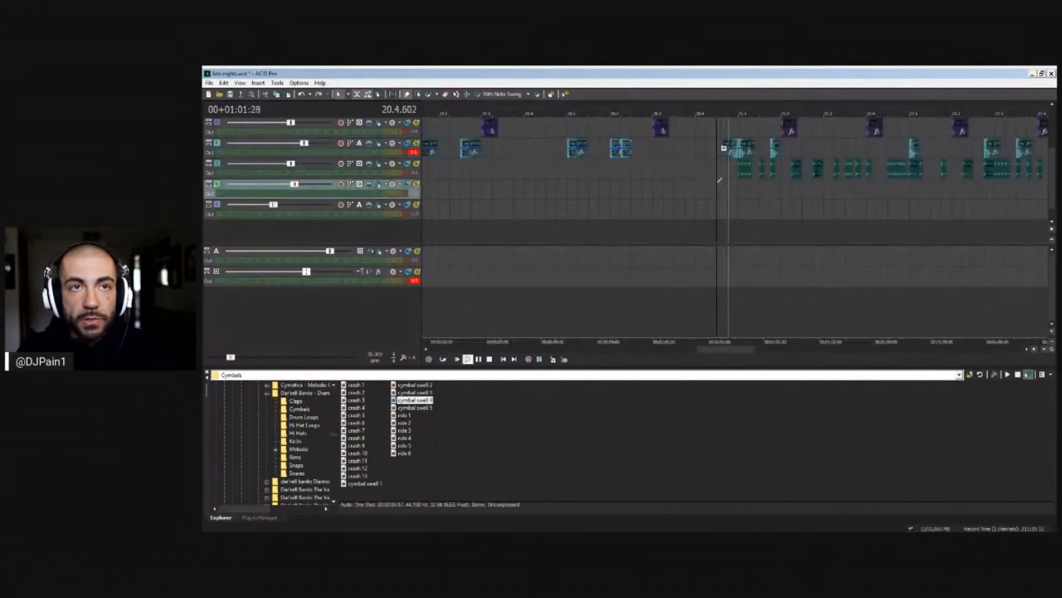
{"action": "key", "text": "space"}
Copy the cymbal swell near 9.1 to the end of the breakdown and move it to start at about 20.2
{"action": "scroll", "coordinate": [671, 166], "scroll_direction": "down", "scroll_amount": 3}
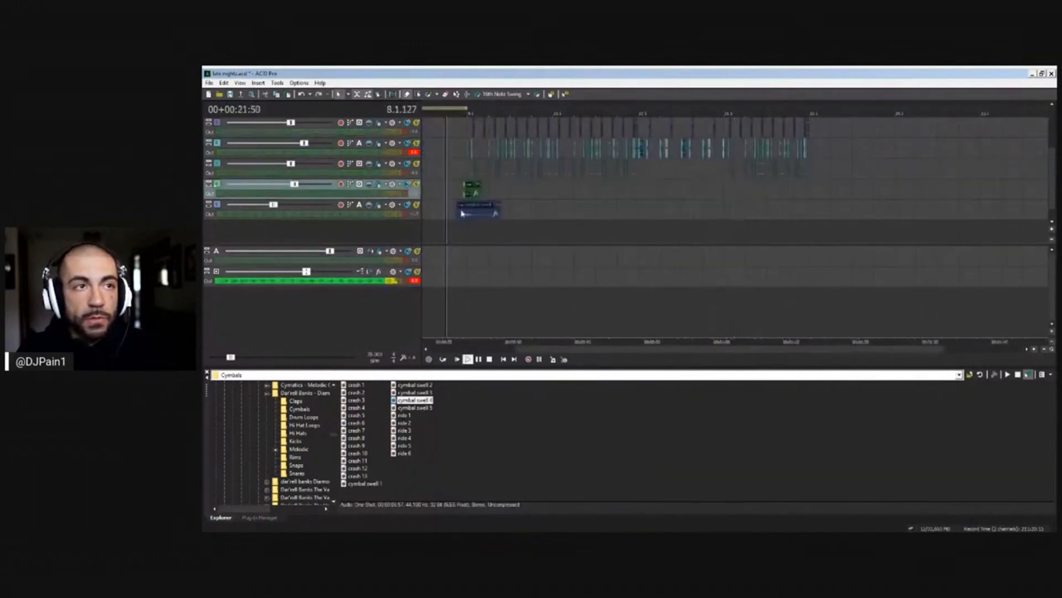
{"action": "left_click", "coordinate": [468, 214]}
{"action": "left_click", "coordinate": [726, 200]}
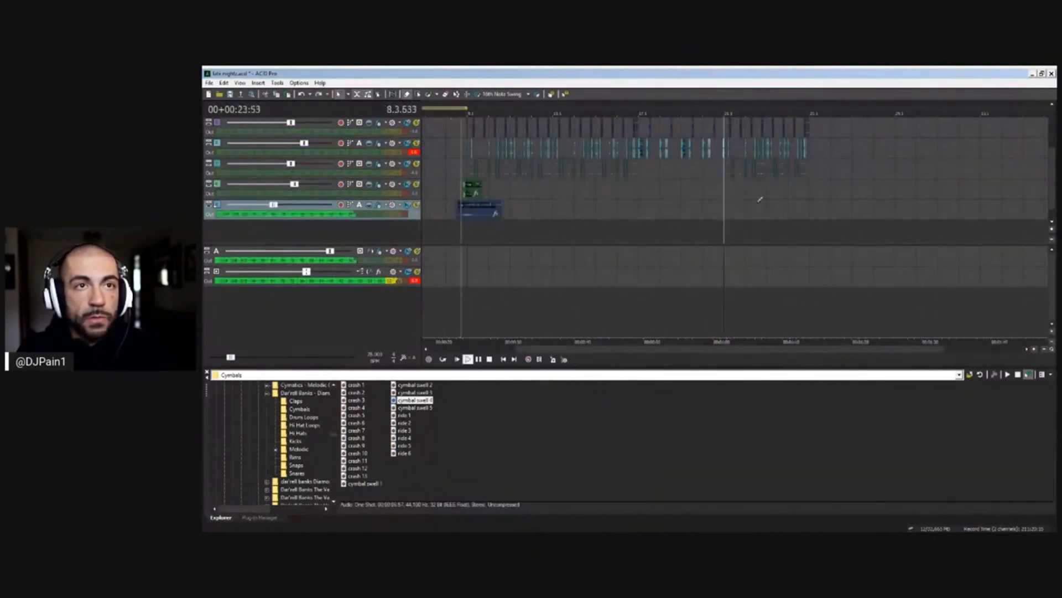
{"action": "scroll", "coordinate": [706, 230], "scroll_direction": "up", "scroll_amount": 3}
{"action": "left_click", "coordinate": [730, 211]}
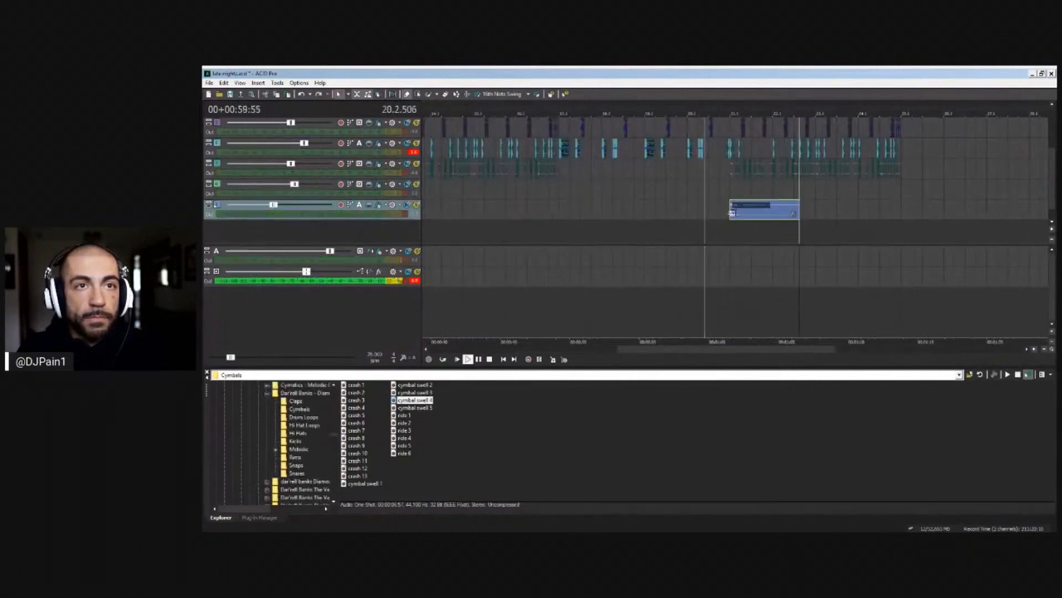
{"action": "scroll", "coordinate": [736, 212], "scroll_direction": "up", "scroll_amount": 3}
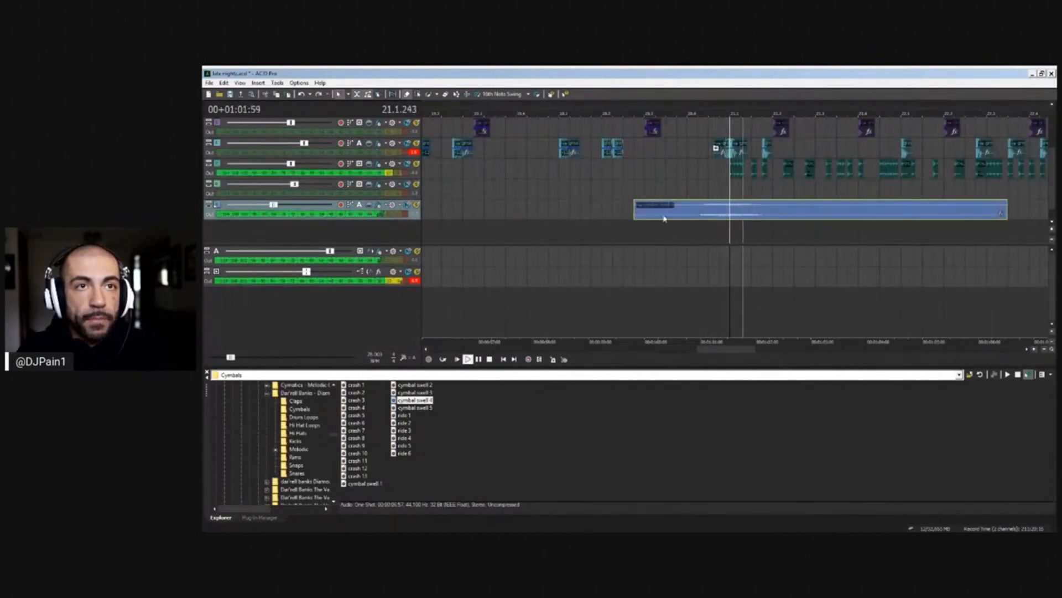
{"action": "left_click_drag", "start_coordinate": [664, 217], "coordinate": [632, 218]}
Split the copied cymbal swell at 20.4 and shortly before 21.1, and delete the piece between the cuts
{"action": "left_click", "coordinate": [613, 237]}
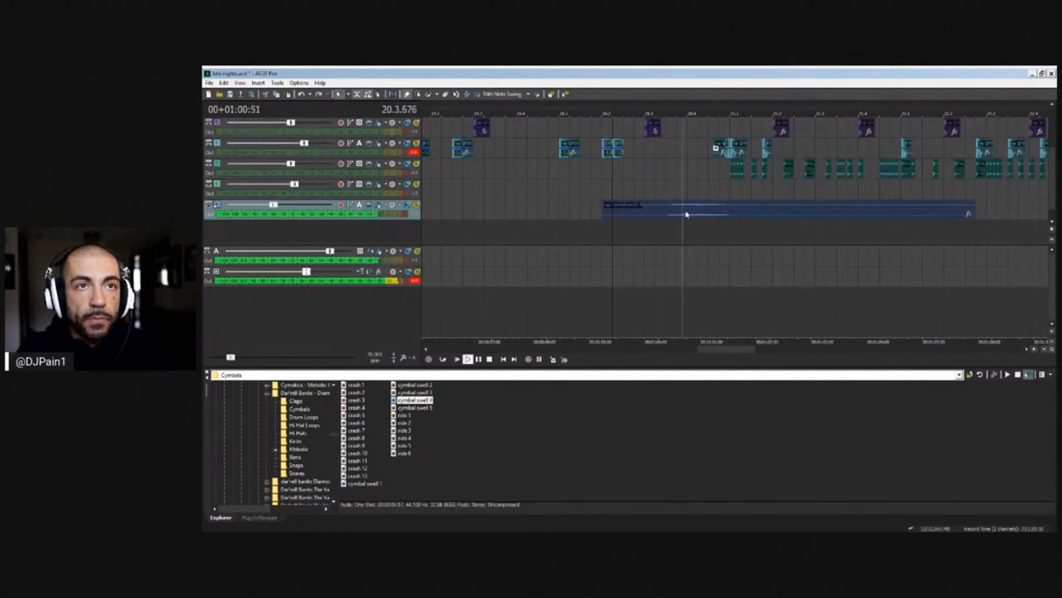
{"action": "left_click", "coordinate": [687, 215]}
{"action": "key", "text": "s"}
{"action": "left_click", "coordinate": [722, 211]}
{"action": "key", "text": "s"}
{"action": "left_click", "coordinate": [708, 214]}
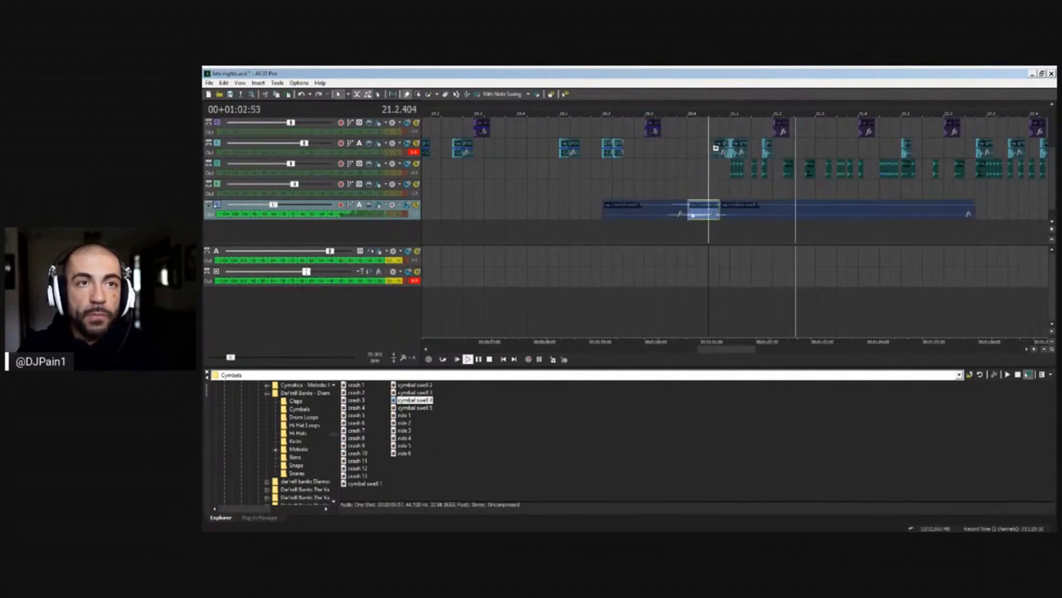
{"action": "key", "text": "Delete"}
Play the gapped cymbal swell from 20.2 and listen to the section following 21.1 across all tracks
{"action": "left_click", "coordinate": [623, 234]}
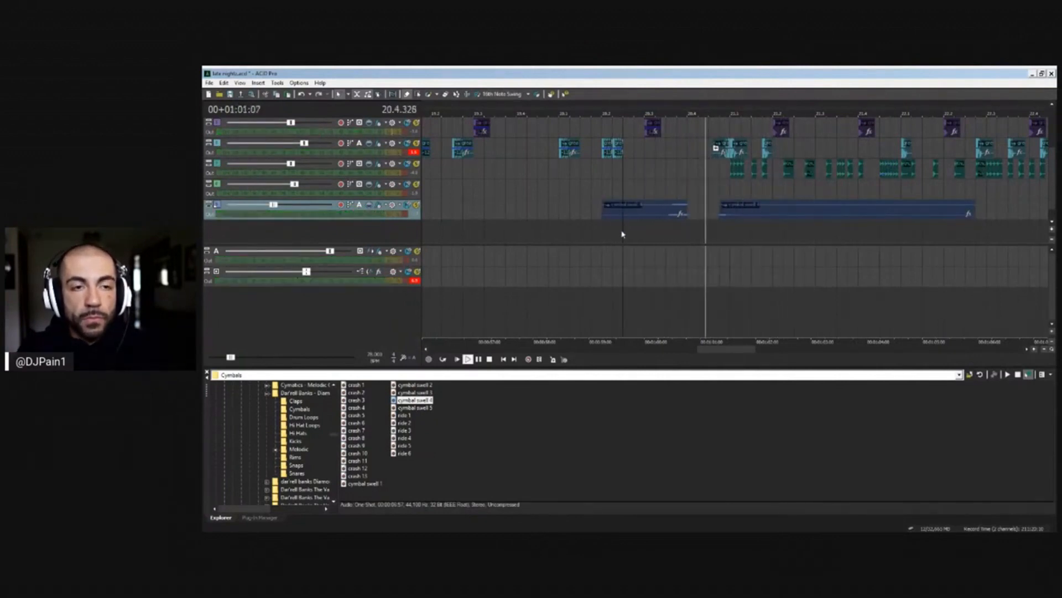
{"action": "left_click", "coordinate": [731, 214]}
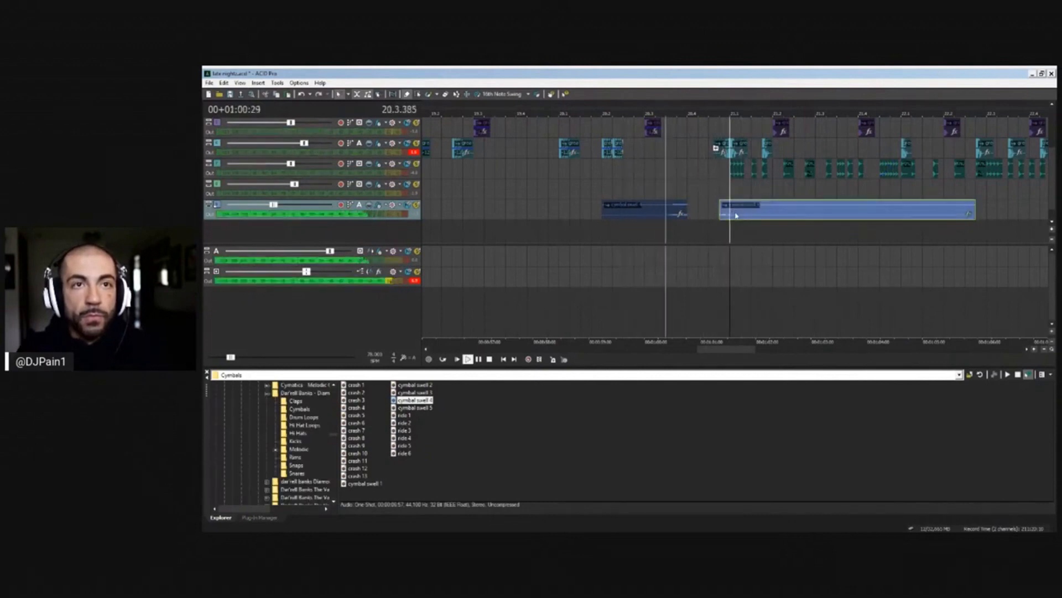
{"action": "scroll", "coordinate": [775, 199], "scroll_direction": "down", "scroll_amount": 5}
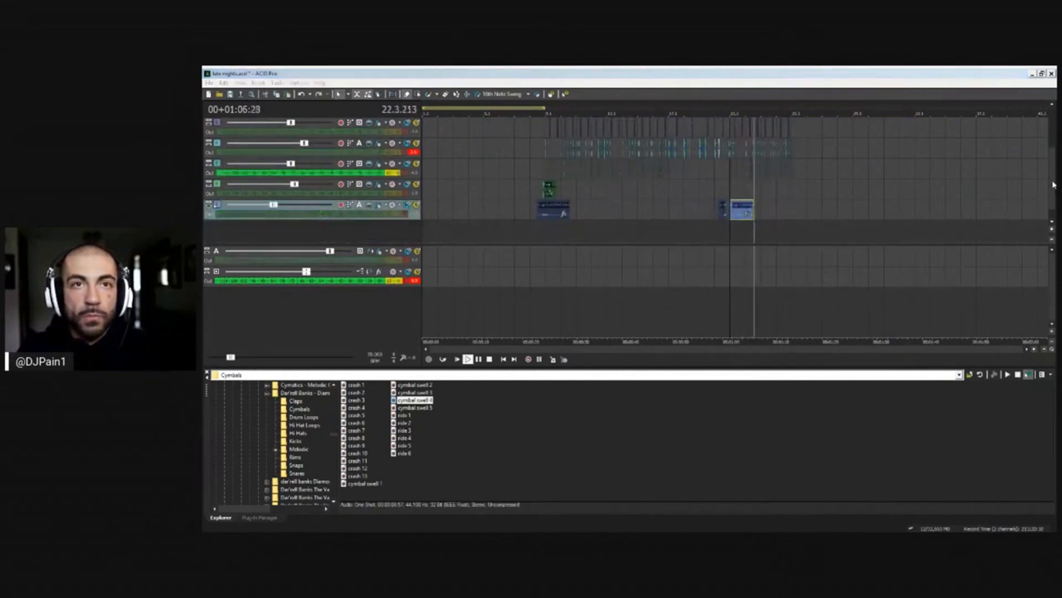
{"action": "scroll", "coordinate": [987, 158], "scroll_direction": "up", "scroll_amount": 4}
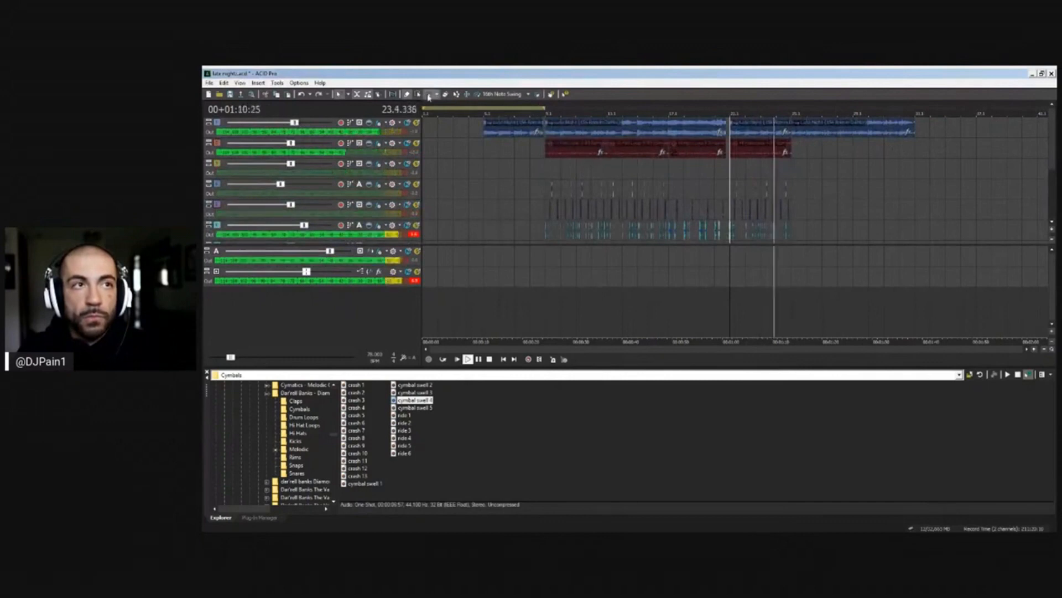
{"action": "scroll", "coordinate": [751, 174], "scroll_direction": "up", "scroll_amount": 2}
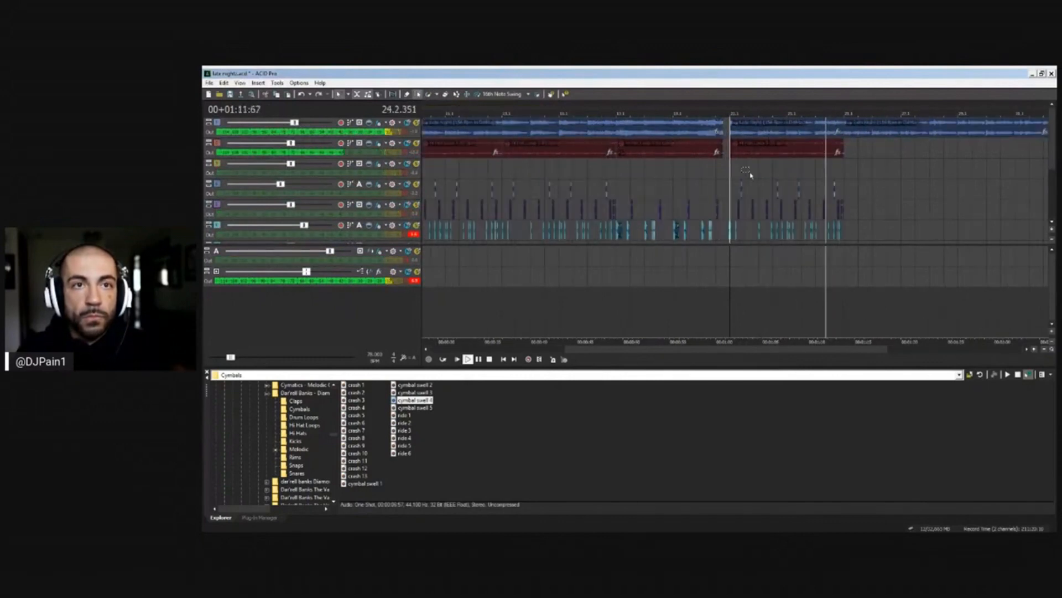
{"action": "key", "text": "space"}
Try removing the second kick hit after 23.1 and play that part
{"action": "left_click", "coordinate": [791, 207]}
{"action": "scroll", "coordinate": [763, 200], "scroll_direction": "up", "scroll_amount": 6}
{"action": "scroll", "coordinate": [885, 204], "scroll_direction": "down", "scroll_amount": 4}
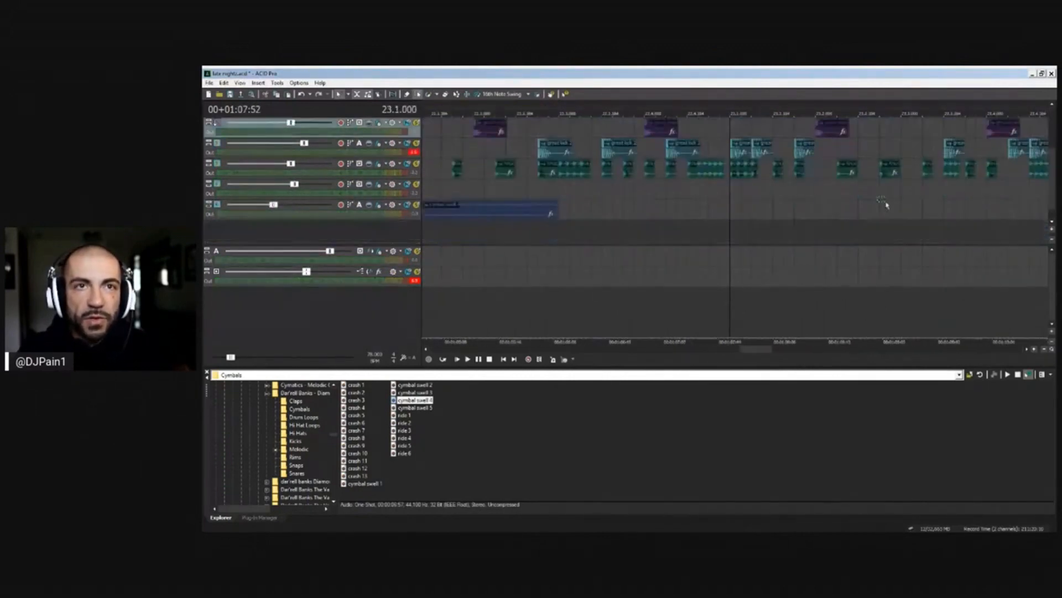
{"action": "left_click", "coordinate": [762, 154]}
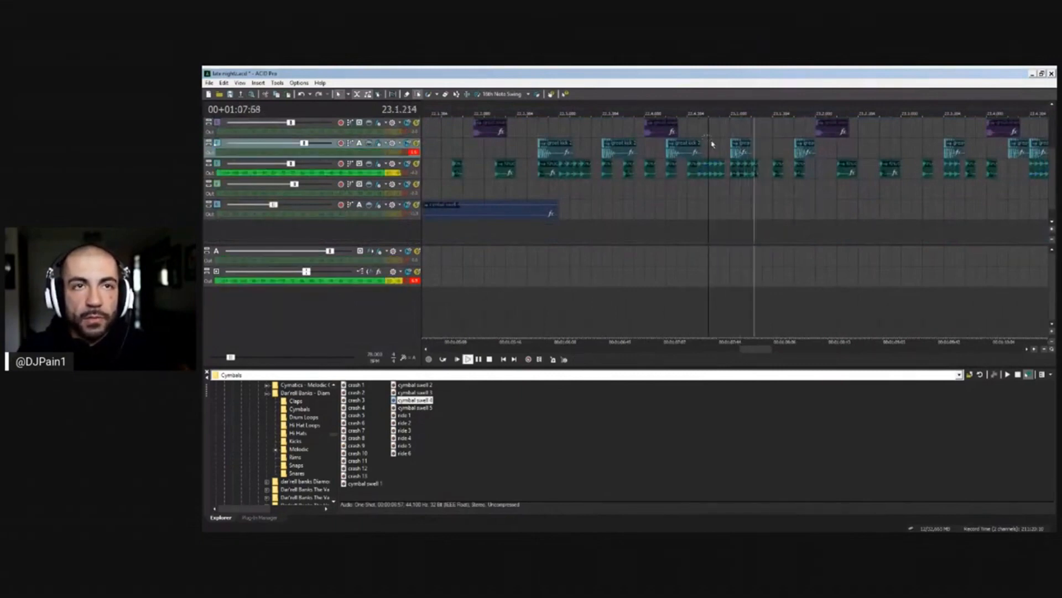
{"action": "scroll", "coordinate": [608, 182], "scroll_direction": "down", "scroll_amount": 4}
{"action": "scroll", "coordinate": [498, 227], "scroll_direction": "up", "scroll_amount": 4}
{"action": "scroll", "coordinate": [735, 154], "scroll_direction": "up", "scroll_amount": 4}
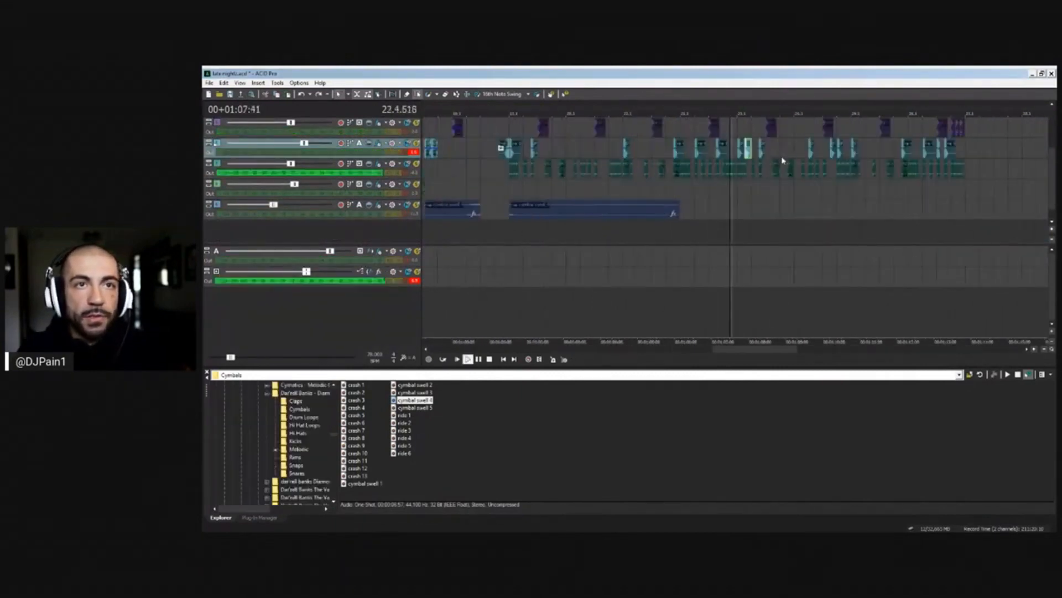
Delete the kick hit just before 24.1 and check the matching kick just before 12.1 in the first section
{"action": "left_click", "coordinate": [839, 150]}
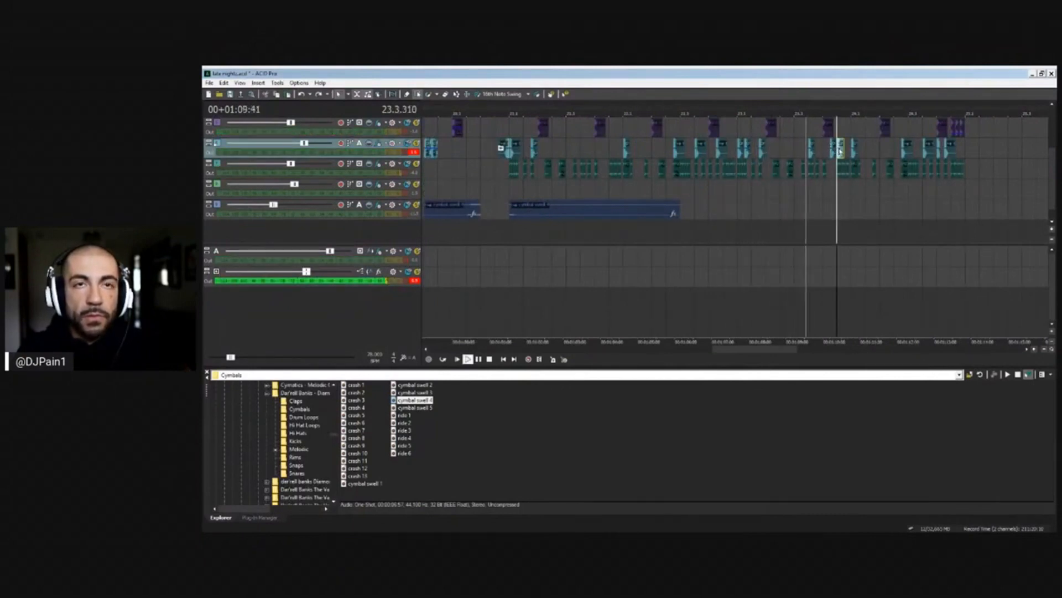
{"action": "key", "text": "Delete"}
{"action": "scroll", "coordinate": [812, 146], "scroll_direction": "down", "scroll_amount": 5}
{"action": "left_click", "coordinate": [600, 222]}
{"action": "scroll", "coordinate": [653, 225], "scroll_direction": "up", "scroll_amount": 4}
{"action": "left_click", "coordinate": [705, 224]}
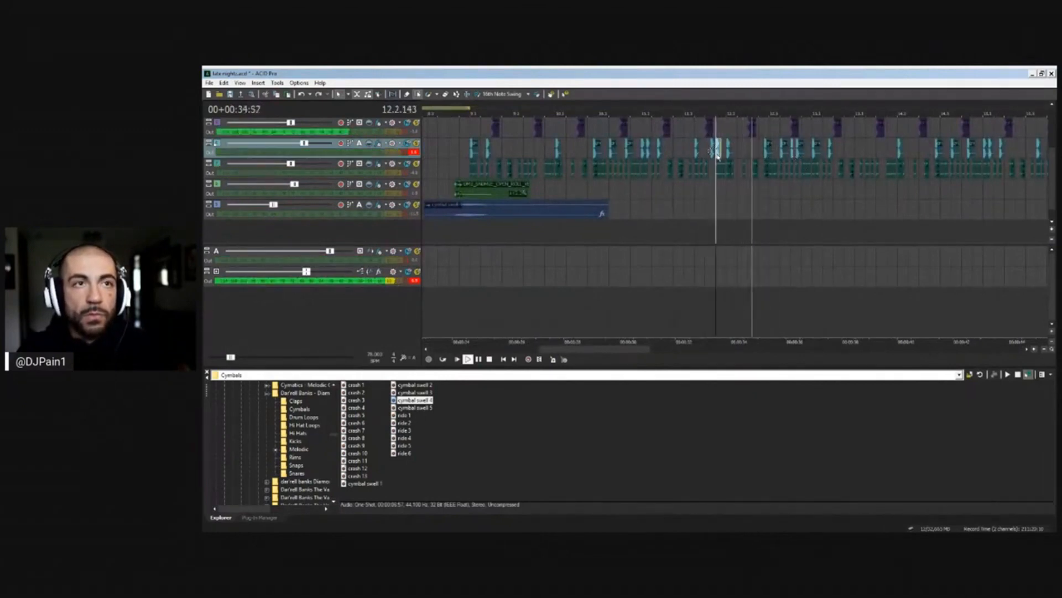
Copy all drum events from 9.1 to 17.1 and paste them at 25.1
{"action": "scroll", "coordinate": [715, 153], "scroll_direction": "down", "scroll_amount": 4}
{"action": "left_click_drag", "start_coordinate": [576, 166], "coordinate": [747, 169]}
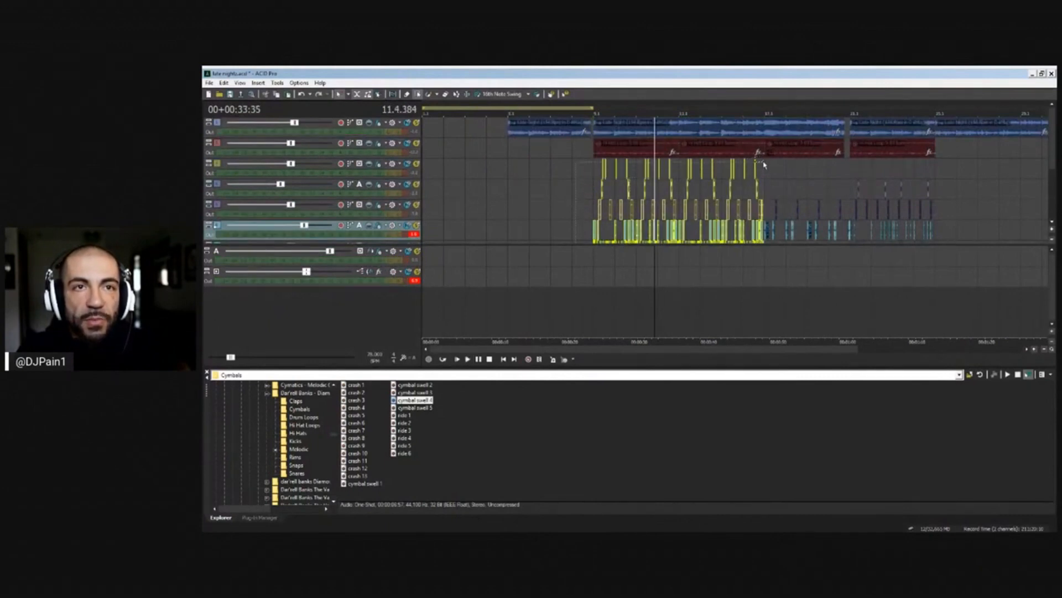
{"action": "scroll", "coordinate": [721, 178], "scroll_direction": "down", "scroll_amount": 1}
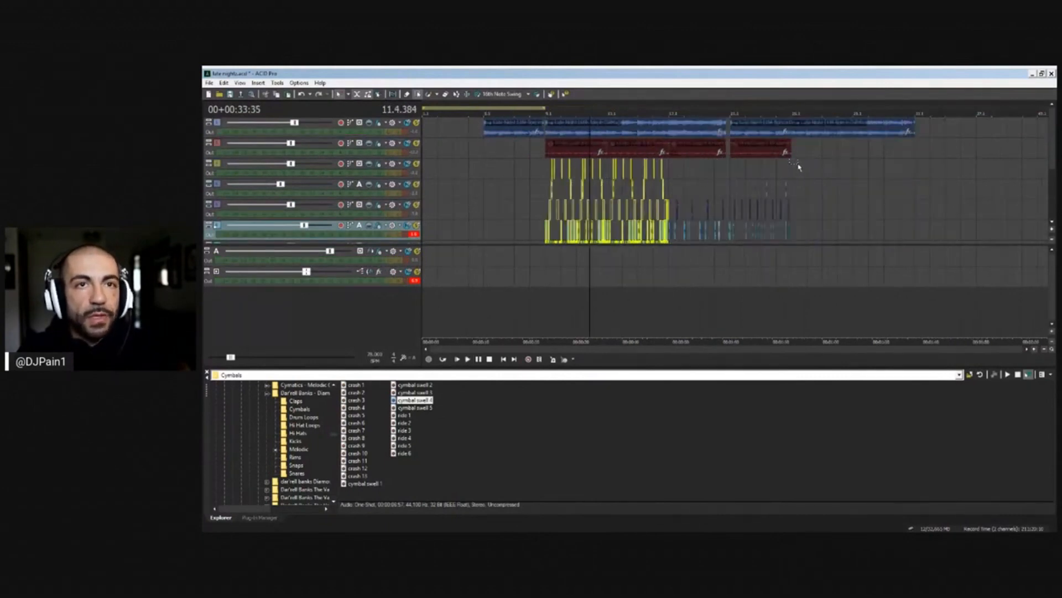
{"action": "left_click", "coordinate": [797, 167]}
{"action": "key", "text": "ctrl+v"}
{"action": "scroll", "coordinate": [926, 177], "scroll_direction": "up", "scroll_amount": 1}
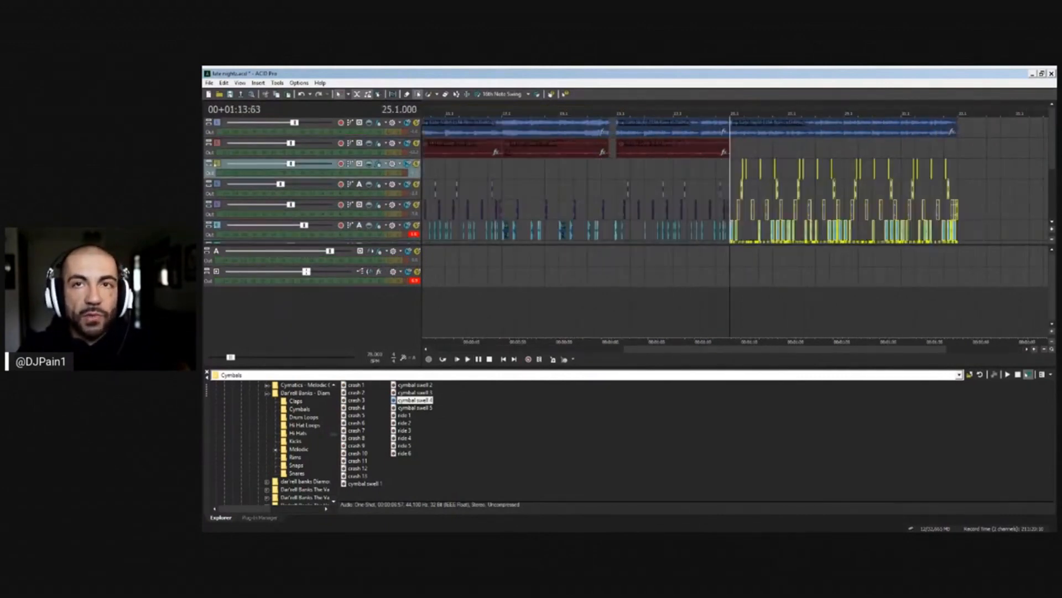
Play the pasted drums from 25.1 and again from about 29.2, checking them across all tracks
{"action": "left_click_drag", "start_coordinate": [1053, 139], "coordinate": [1051, 172]}
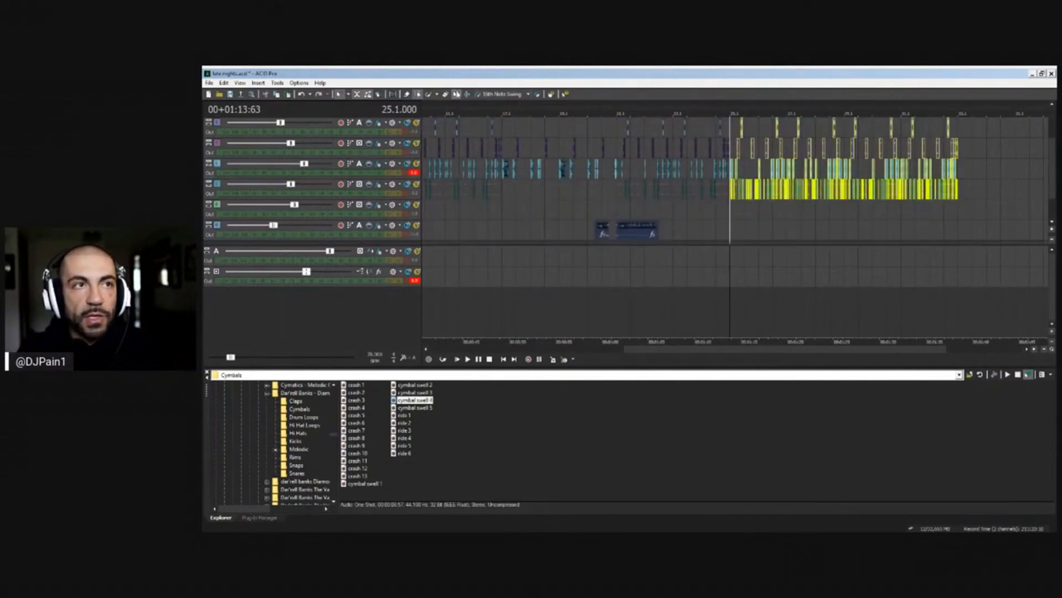
{"action": "scroll", "coordinate": [765, 164], "scroll_direction": "up", "scroll_amount": 1}
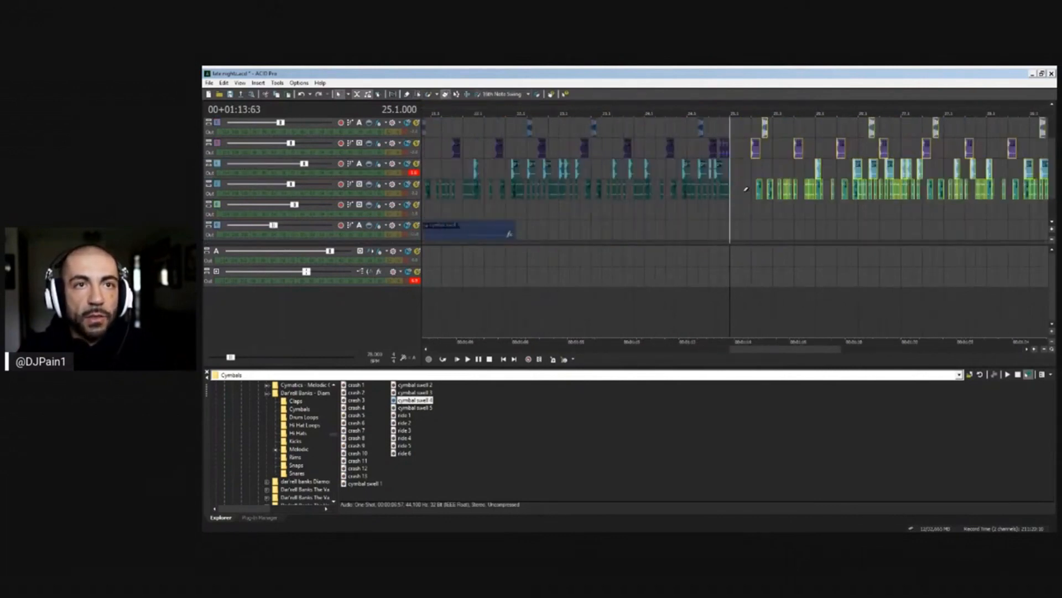
{"action": "key", "text": "space"}
{"action": "mouse_move", "coordinate": [1052, 167]}
{"action": "left_mouse_down"}
{"action": "mouse_move", "coordinate": [1052, 137]}
{"action": "mouse_move", "coordinate": [1053, 180]}
{"action": "left_mouse_up"}
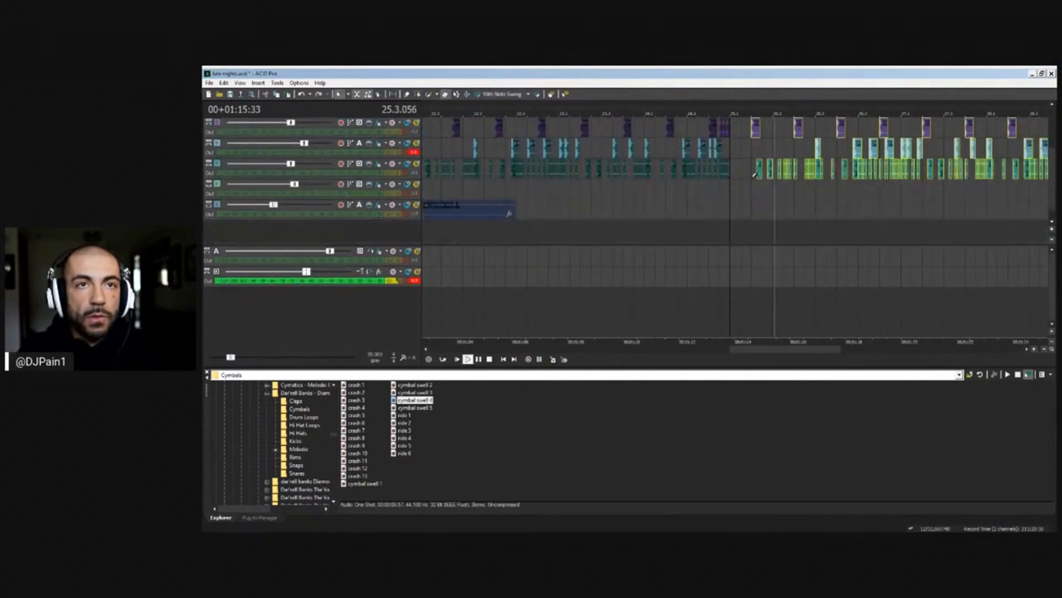
{"action": "scroll", "coordinate": [836, 156], "scroll_direction": "down", "scroll_amount": 2}
{"action": "key", "text": "space"}
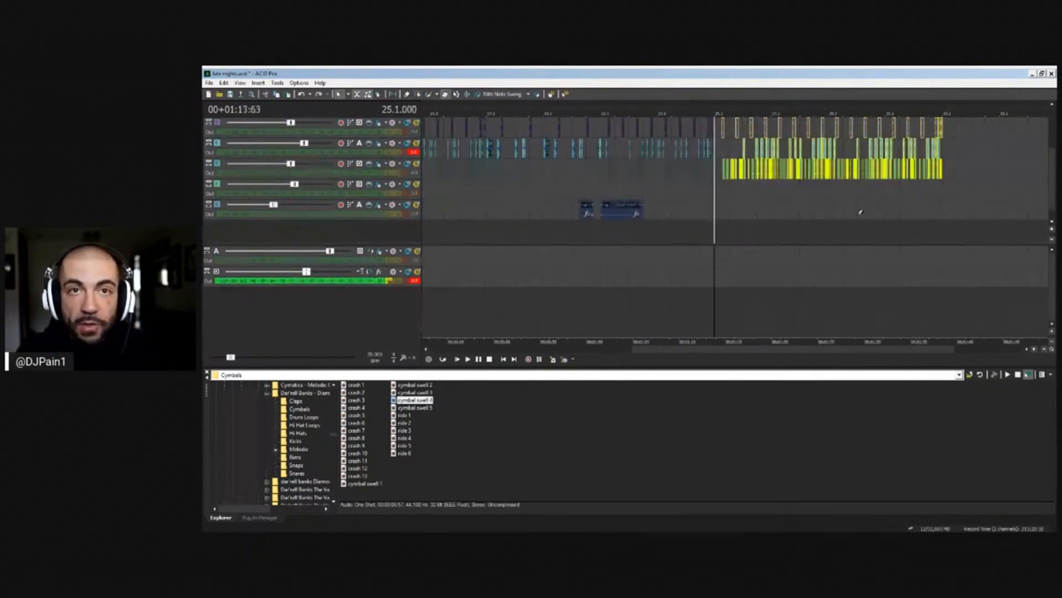
{"action": "key", "text": "space"}
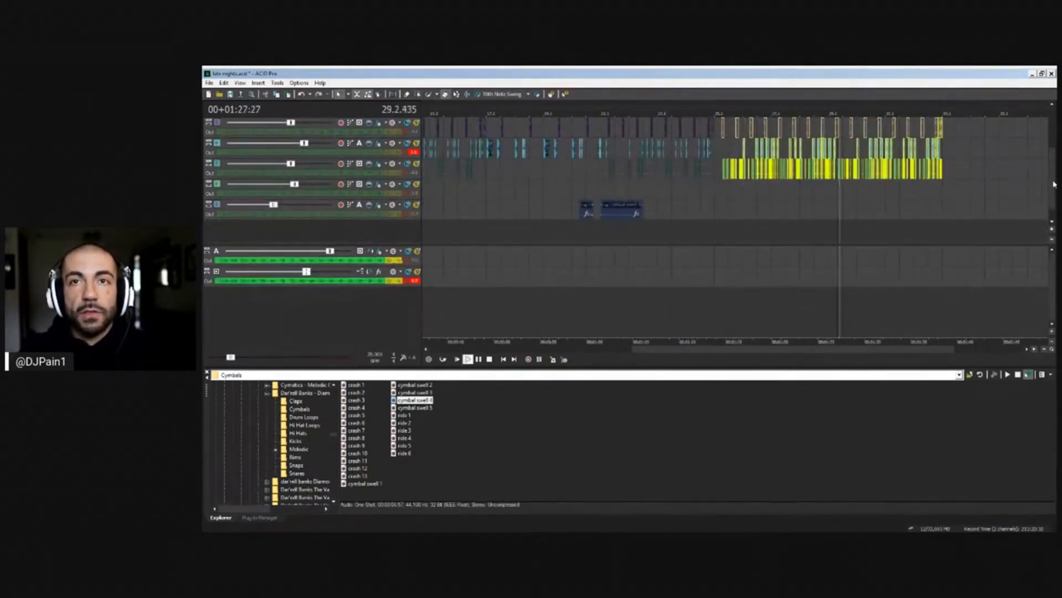
{"action": "left_click_drag", "start_coordinate": [1052, 182], "coordinate": [1053, 146]}
{"action": "scroll", "coordinate": [945, 175], "scroll_direction": "down", "scroll_amount": 1}
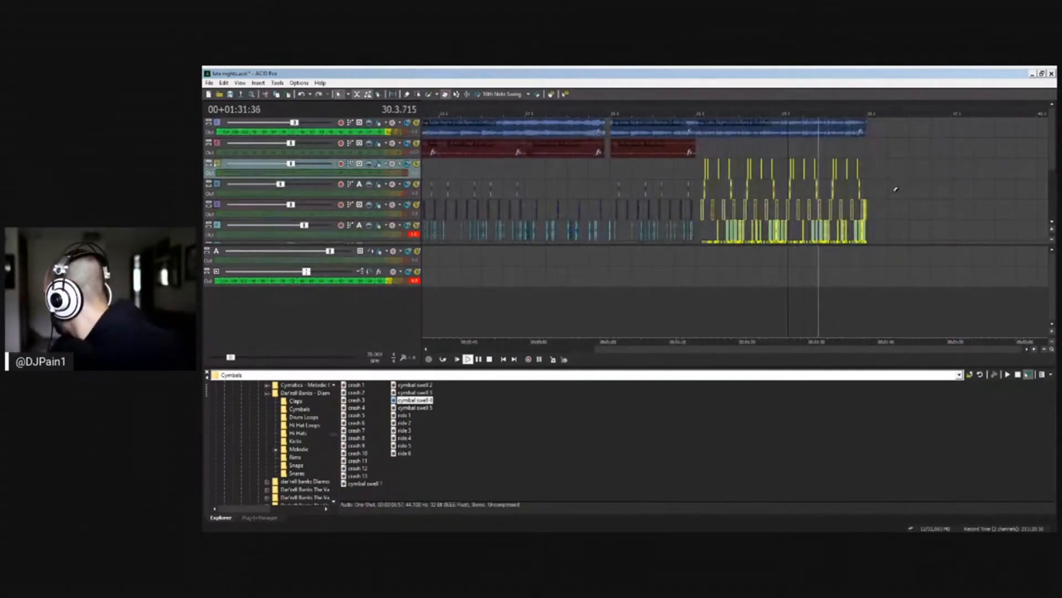
{"action": "key", "text": "space"}
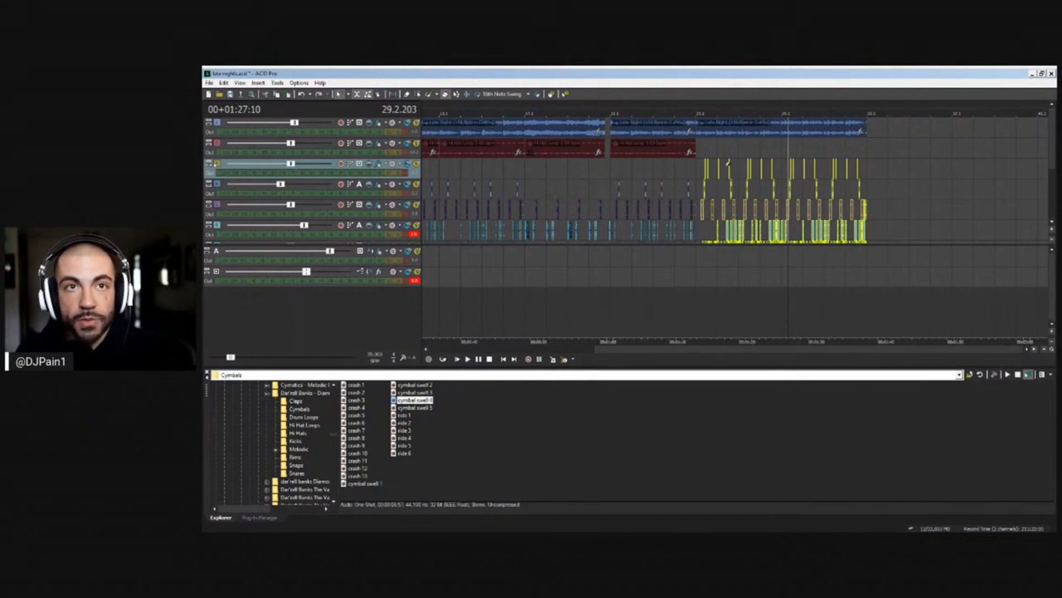
{"action": "key", "text": "space"}
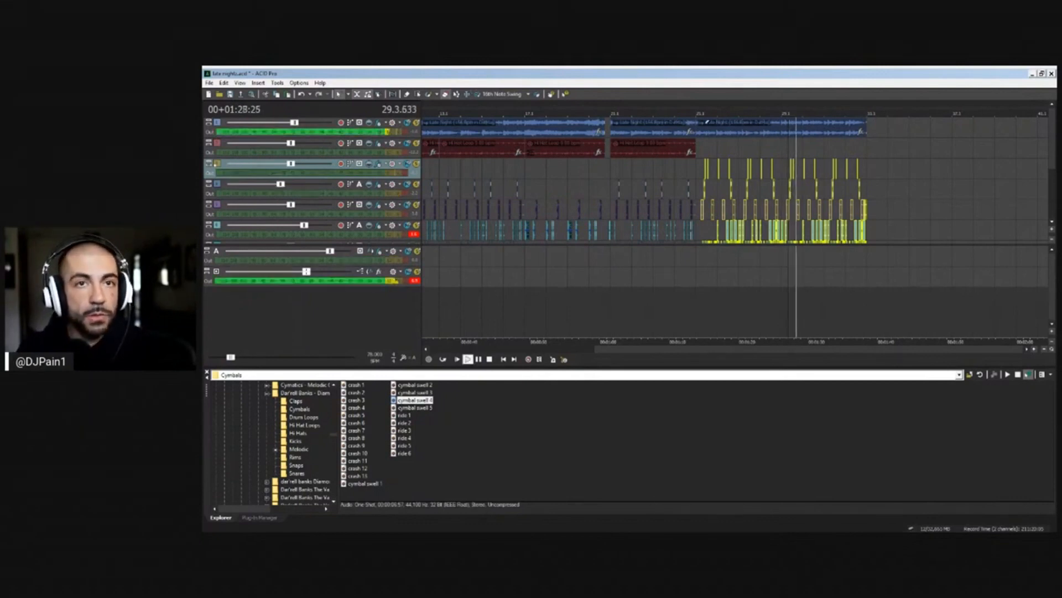
{"action": "scroll", "coordinate": [848, 182], "scroll_direction": "up", "scroll_amount": 2}
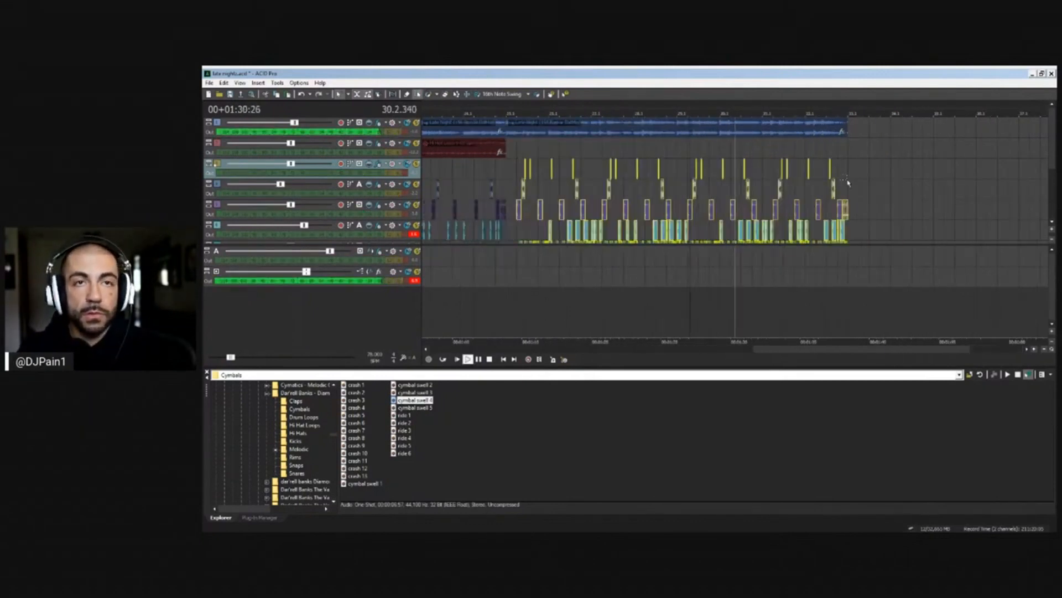
Save the project and raise the sample loop track's volume slightly
{"action": "scroll", "coordinate": [847, 182], "scroll_direction": "down", "scroll_amount": 3}
{"action": "mouse_move", "coordinate": [1052, 160]}
{"action": "left_mouse_down"}
{"action": "mouse_move", "coordinate": [1051, 199]}
{"action": "mouse_move", "coordinate": [1051, 159]}
{"action": "left_mouse_up"}
{"action": "key", "text": "ctrl+s"}
{"action": "left_click_drag", "start_coordinate": [294, 123], "coordinate": [302, 127]}
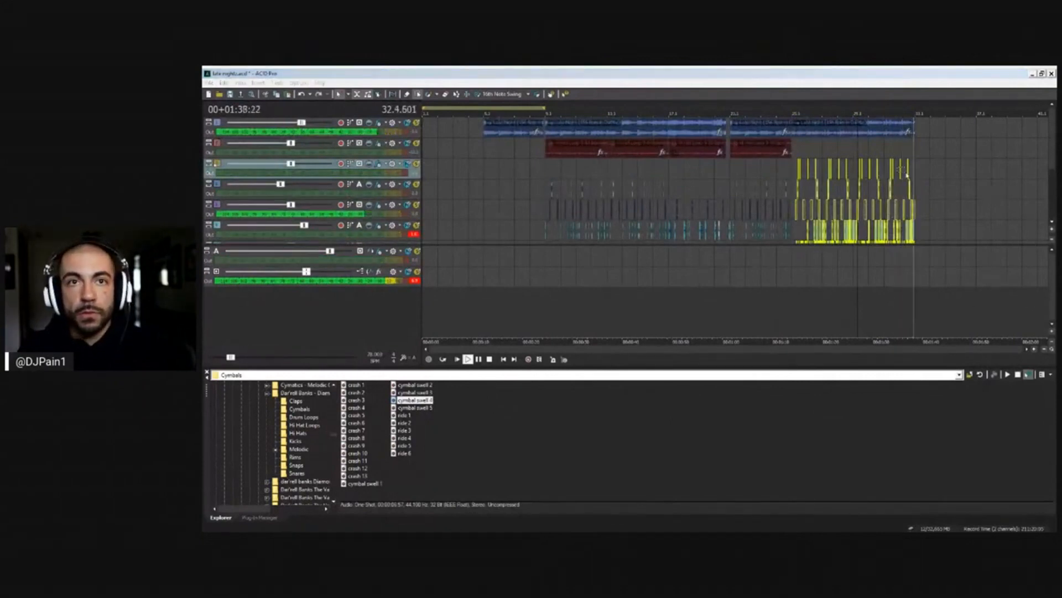
Clear the event selection and listen to the last bar from 32.1
{"action": "left_click", "coordinate": [895, 184]}
{"action": "scroll", "coordinate": [826, 193], "scroll_direction": "up", "scroll_amount": 2}
{"action": "scroll", "coordinate": [830, 191], "scroll_direction": "up", "scroll_amount": 3}
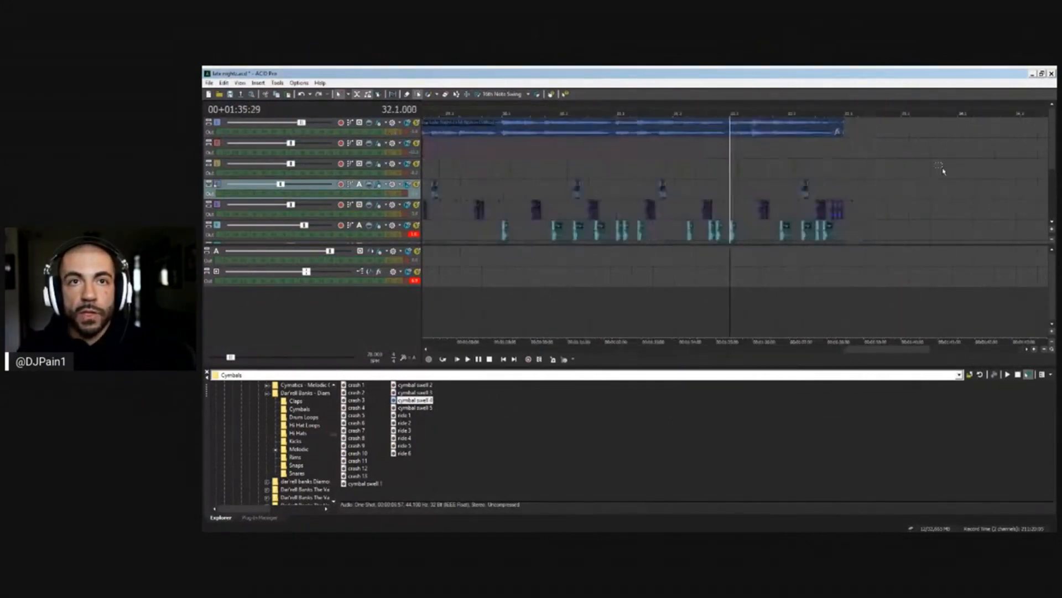
{"action": "key", "text": "space"}
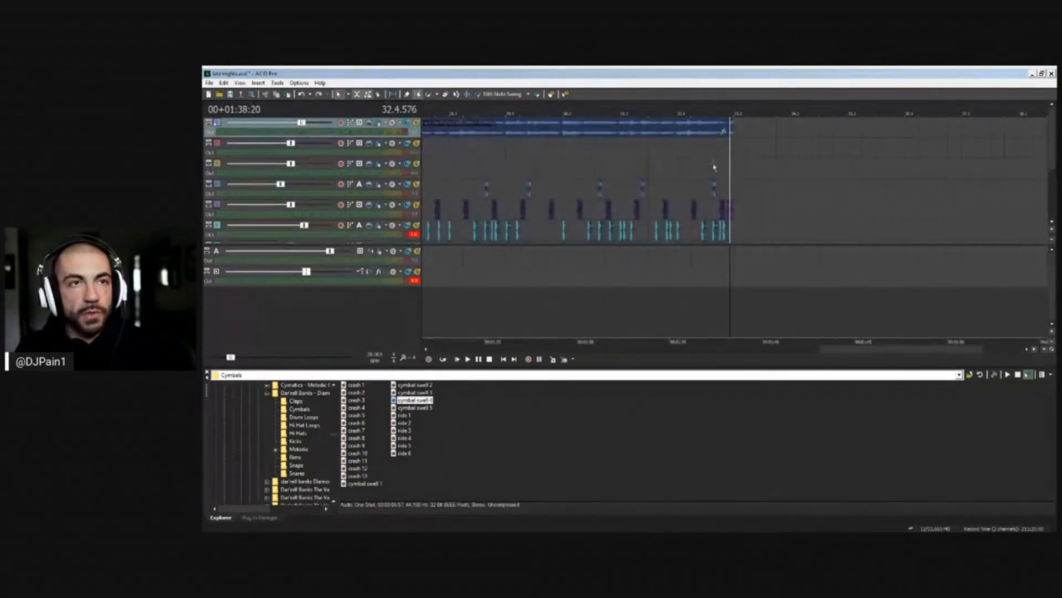
Erase the drum hits after about 32.1.5 on all drum tracks, keeping the kick at that point
{"action": "left_click", "coordinate": [610, 172]}
{"action": "left_click", "coordinate": [446, 96]}
{"action": "key", "text": "space"}
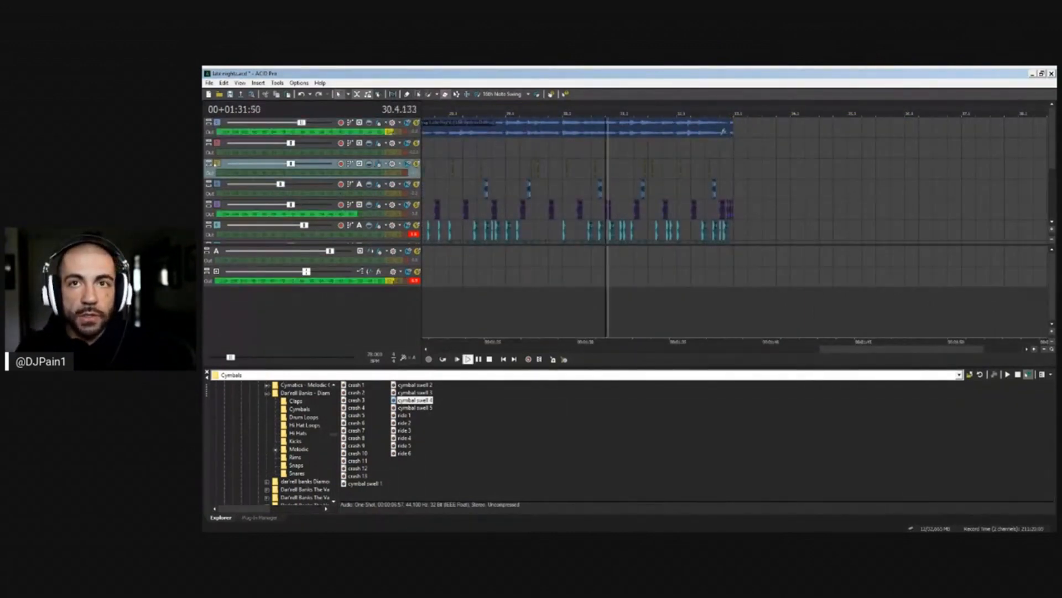
{"action": "scroll", "coordinate": [774, 154], "scroll_direction": "down", "scroll_amount": 1}
{"action": "scroll", "coordinate": [774, 154], "scroll_direction": "down", "scroll_amount": 2}
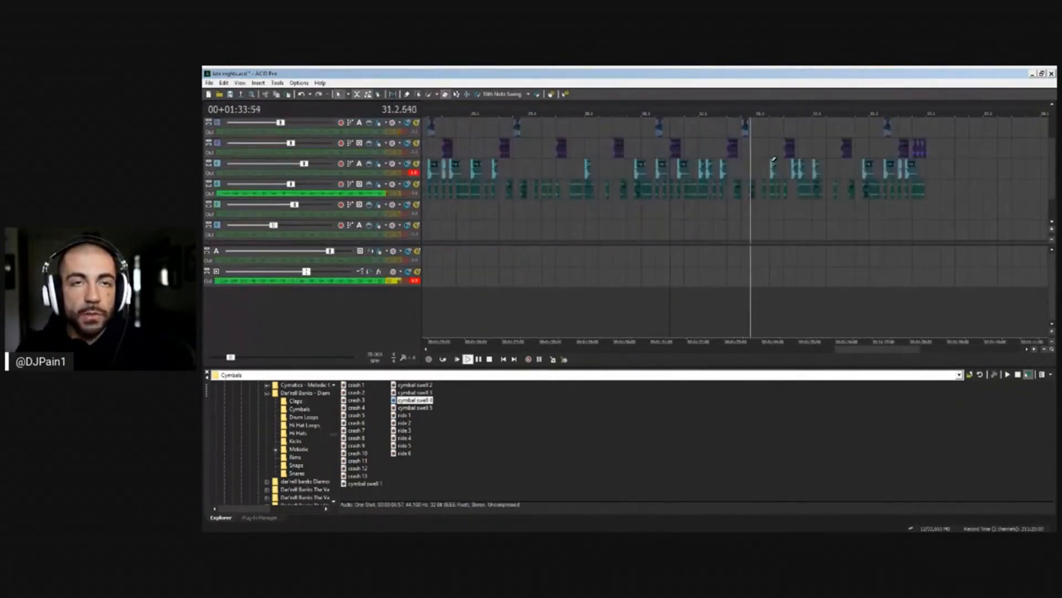
{"action": "mouse_move", "coordinate": [812, 169]}
{"action": "left_mouse_down"}
{"action": "mouse_move", "coordinate": [851, 168]}
{"action": "mouse_move", "coordinate": [795, 150]}
{"action": "mouse_move", "coordinate": [759, 166]}
{"action": "left_mouse_up"}
{"action": "key", "text": "space"}
{"action": "key", "text": "space"}
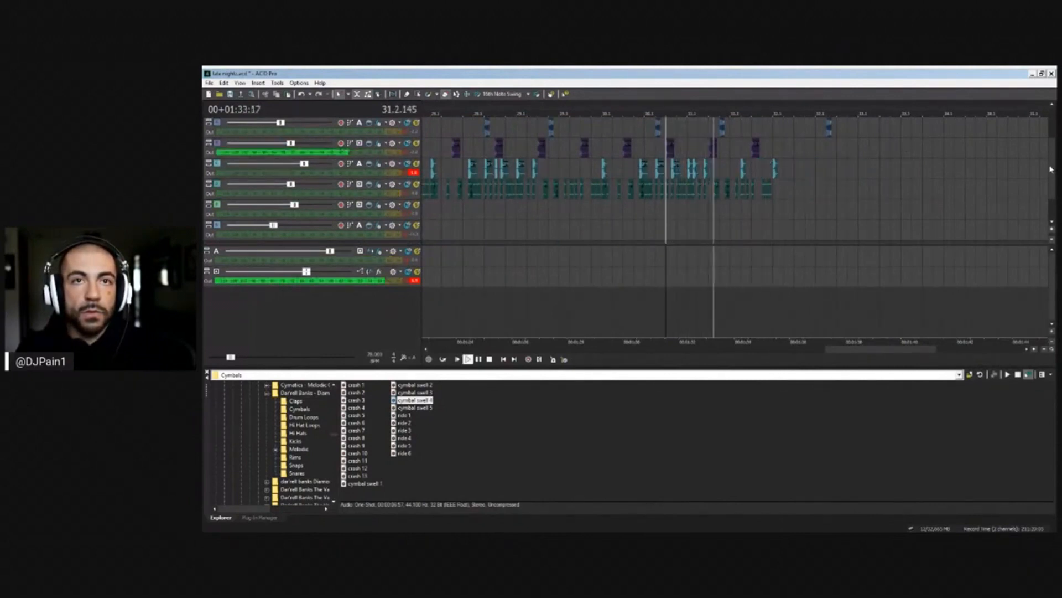
{"action": "scroll", "coordinate": [823, 161], "scroll_direction": "up", "scroll_amount": 1}
Paint two quick kick hits right after the last kick at 32.1.508 and play the ending
{"action": "left_click", "coordinate": [429, 94]}
{"action": "key", "text": "space"}
{"action": "key", "text": "space"}
{"action": "left_click", "coordinate": [771, 111]}
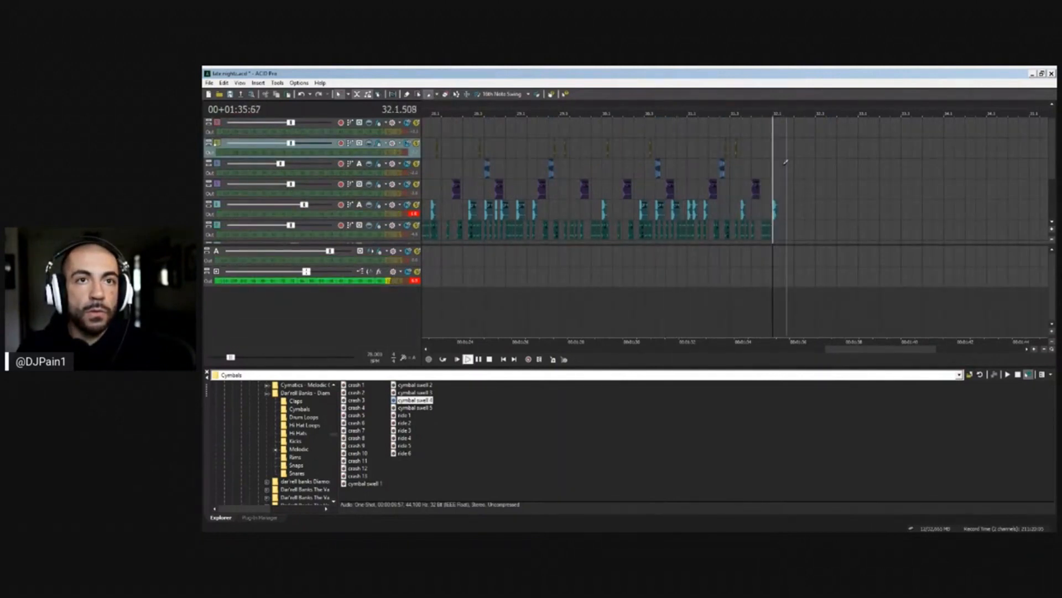
{"action": "scroll", "coordinate": [781, 154], "scroll_direction": "up", "scroll_amount": 2}
{"action": "key", "text": "space"}
{"action": "key", "text": "space"}
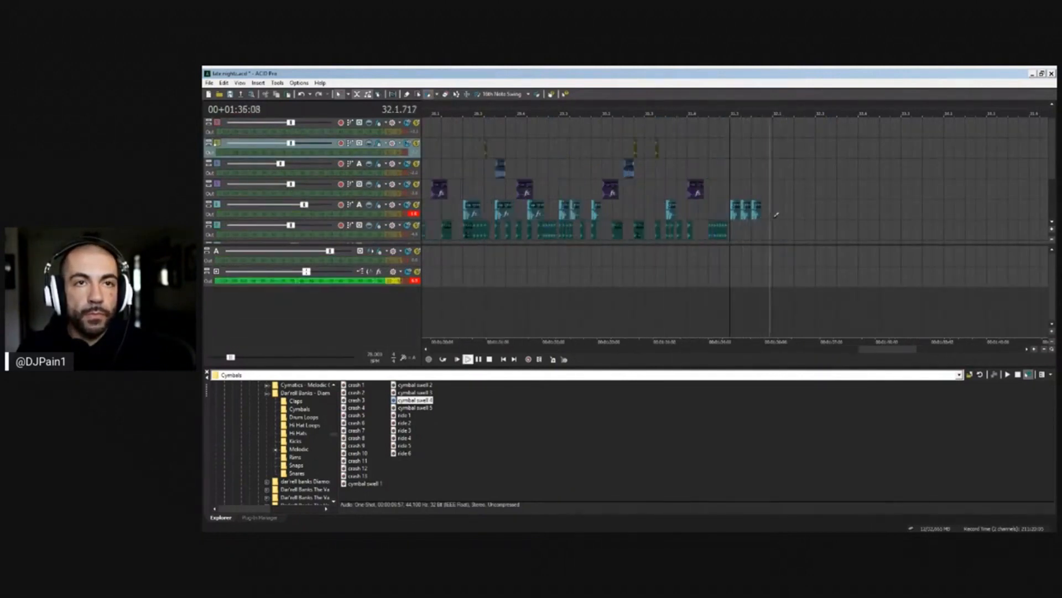
Copy the cymbal swell and the percussion roll above it near 9.1 to the song's end, starting at about 32.3
{"action": "scroll", "coordinate": [535, 139], "scroll_direction": "down", "scroll_amount": 3}
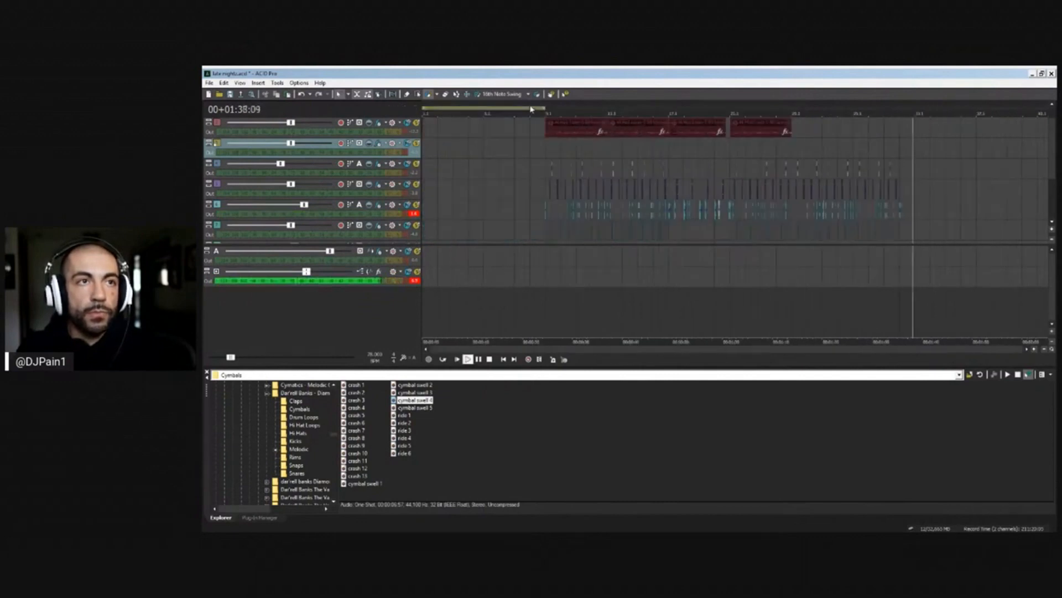
{"action": "scroll", "coordinate": [1034, 182], "scroll_direction": "up", "scroll_amount": 3}
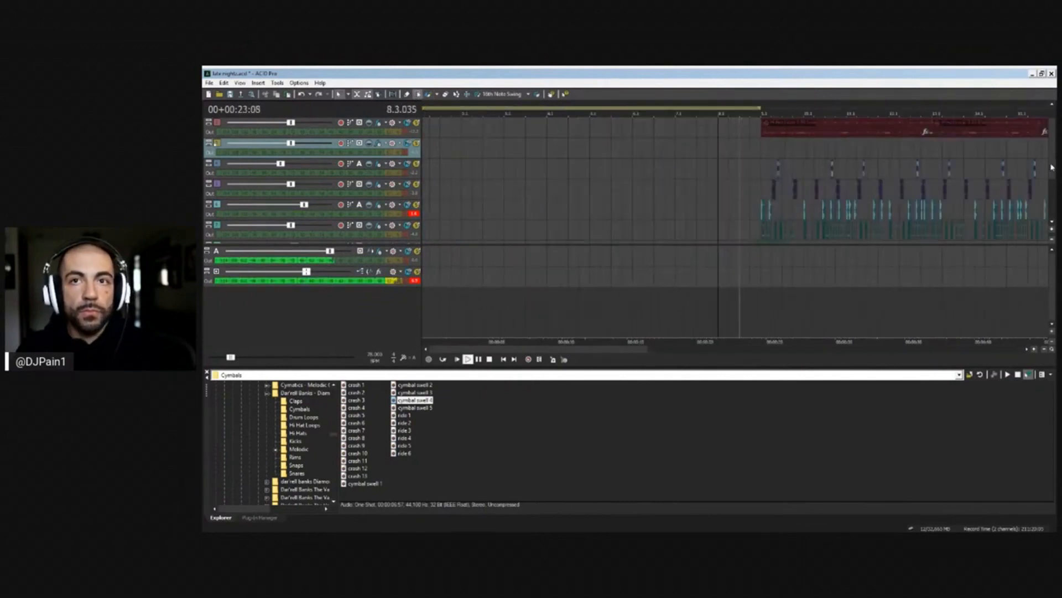
{"action": "left_click_drag", "start_coordinate": [1052, 167], "coordinate": [1052, 209]}
{"action": "left_click_drag", "start_coordinate": [736, 188], "coordinate": [733, 187]}
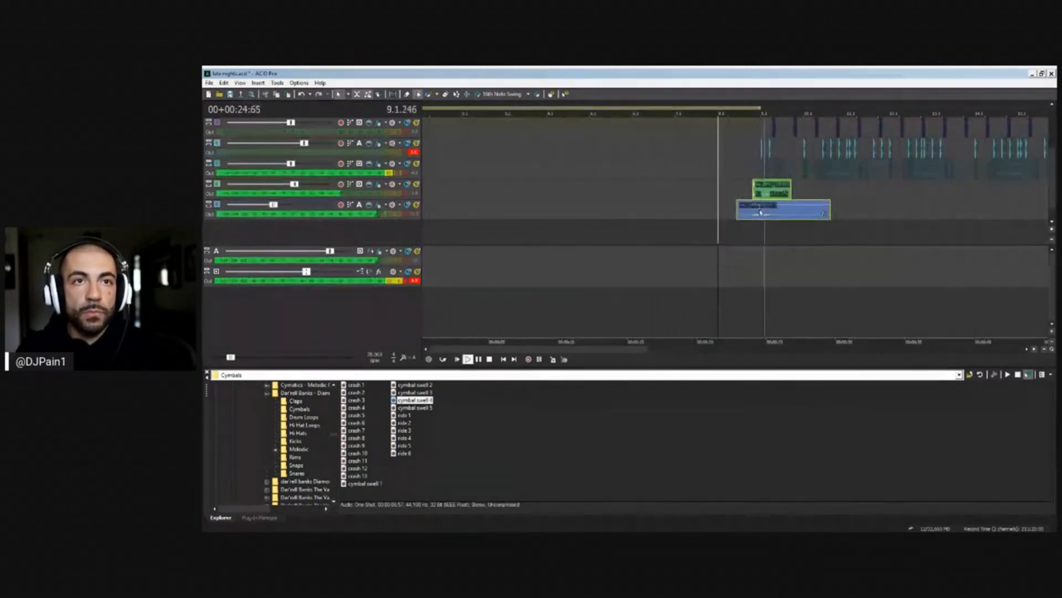
{"action": "left_click", "coordinate": [762, 214]}
{"action": "left_click_drag", "start_coordinate": [778, 239], "coordinate": [722, 192]}
{"action": "scroll", "coordinate": [719, 192], "scroll_direction": "down", "scroll_amount": 3}
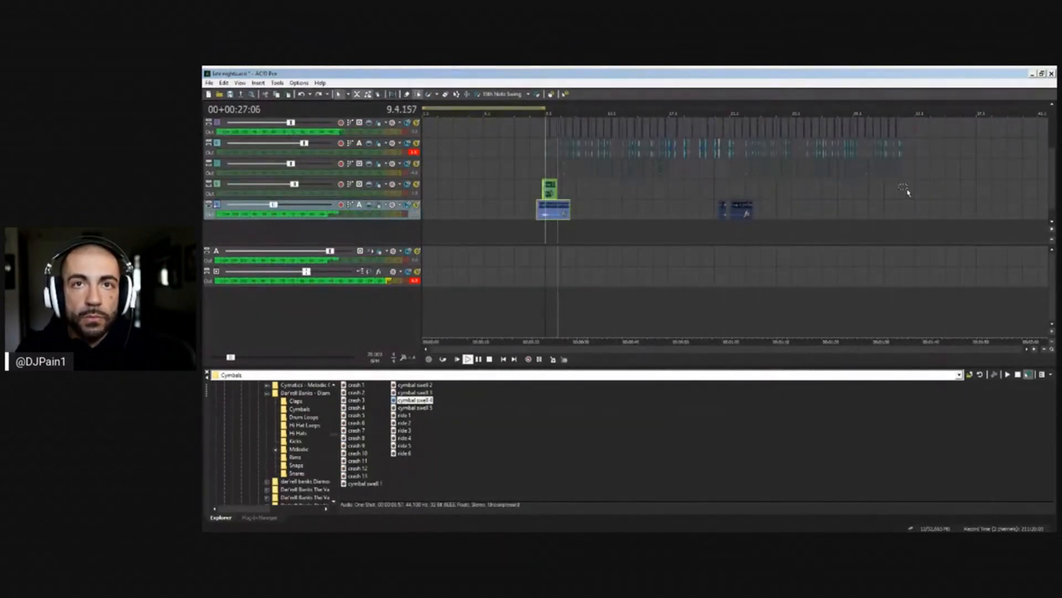
{"action": "left_click", "coordinate": [904, 188]}
{"action": "key", "text": "ctrl+v"}
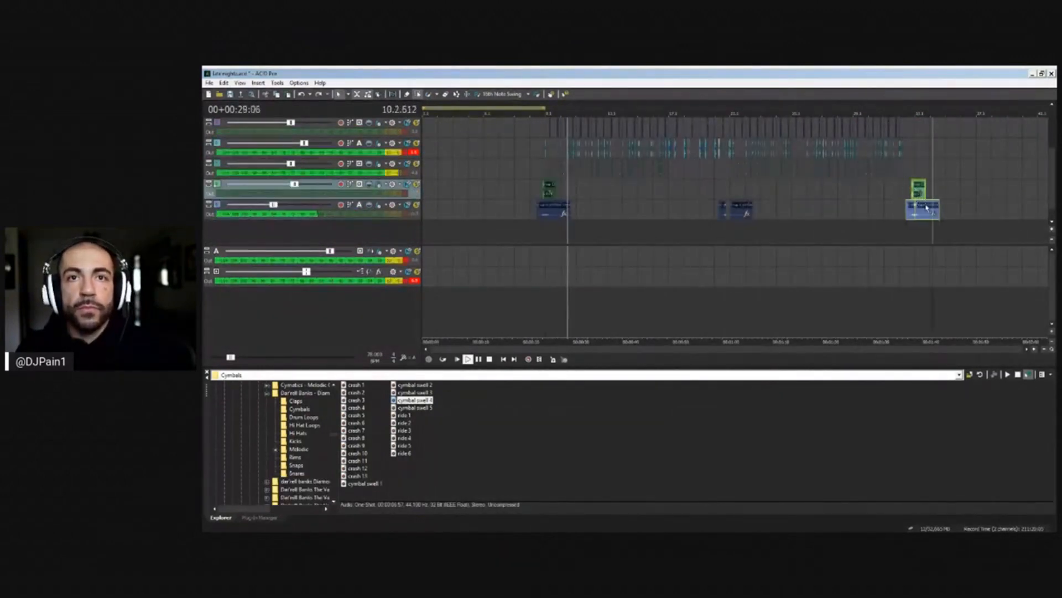
Split the pasted cymbal swell around 33.1 and play the ending from the swell's start
{"action": "left_click", "coordinate": [905, 207]}
{"action": "scroll", "coordinate": [906, 207], "scroll_direction": "up", "scroll_amount": 4}
{"action": "key", "text": "space"}
{"action": "key", "text": "space"}
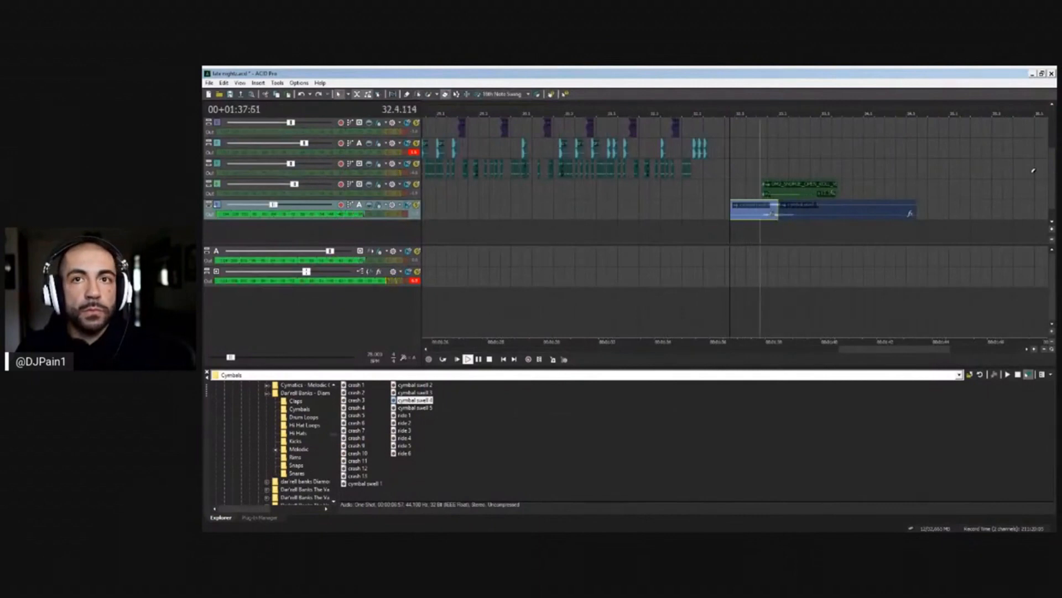
{"action": "scroll", "coordinate": [795, 129], "scroll_direction": "up", "scroll_amount": 3}
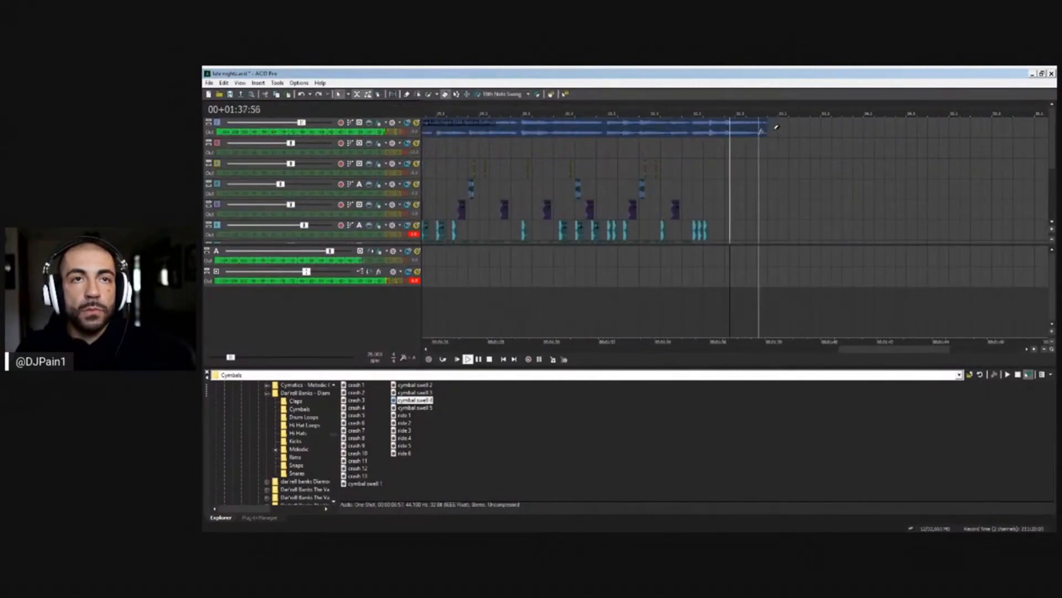
Redraw the final cymbal swell as one longer event reaching about 36.1 while playing the song from 9.1
{"action": "scroll", "coordinate": [775, 136], "scroll_direction": "down", "scroll_amount": 4}
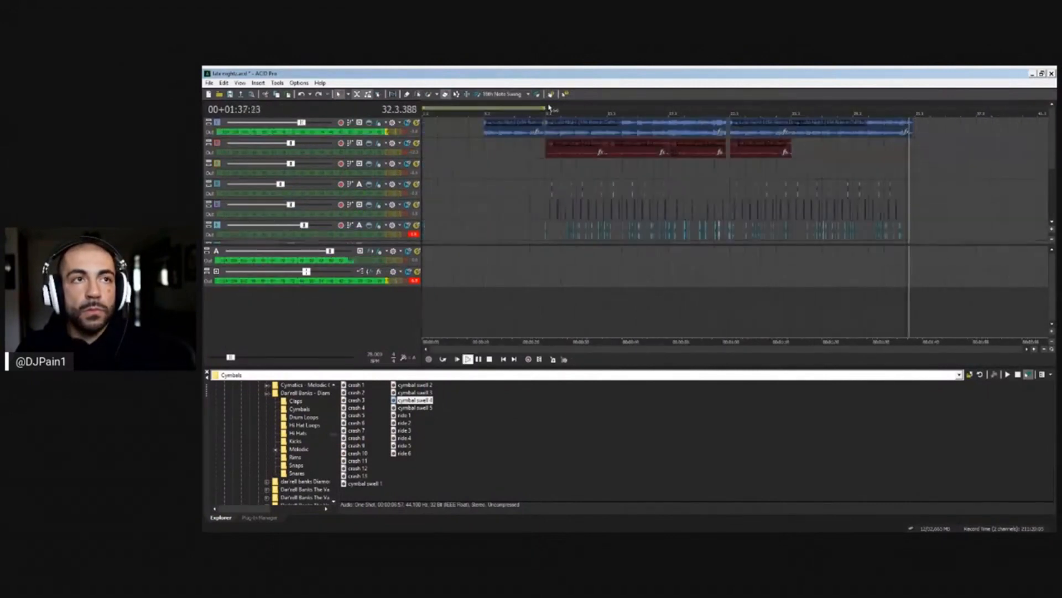
{"action": "left_click", "coordinate": [549, 109]}
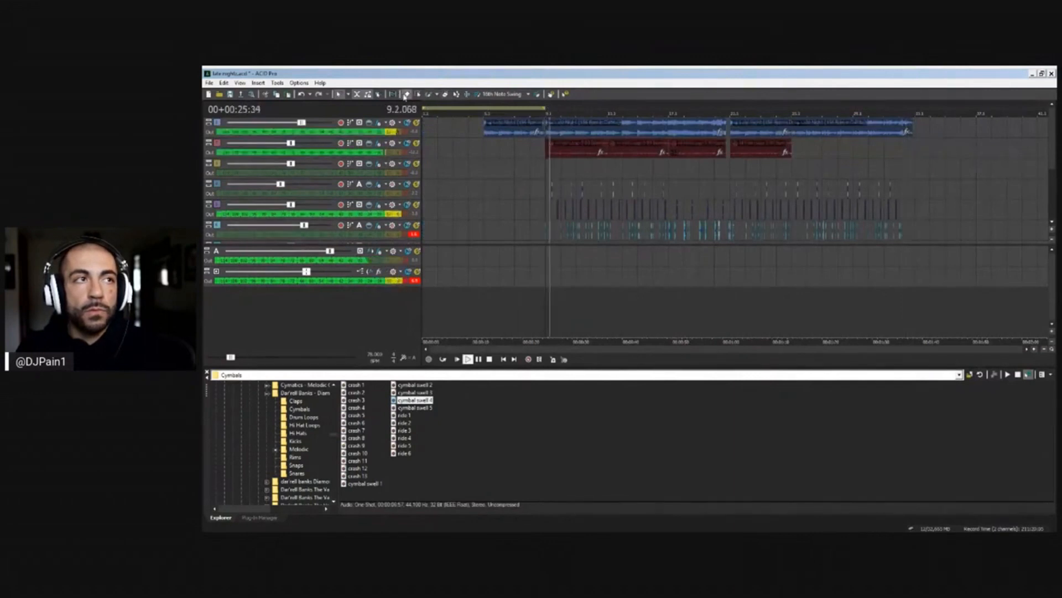
{"action": "scroll", "coordinate": [1053, 155], "scroll_direction": "down", "scroll_amount": 3}
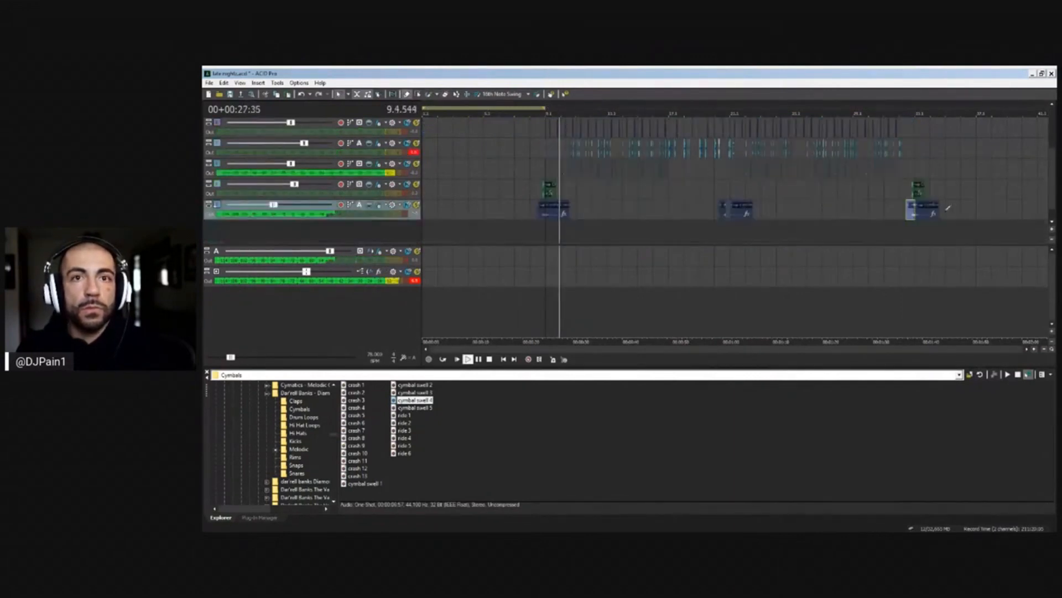
{"action": "left_click", "coordinate": [929, 209]}
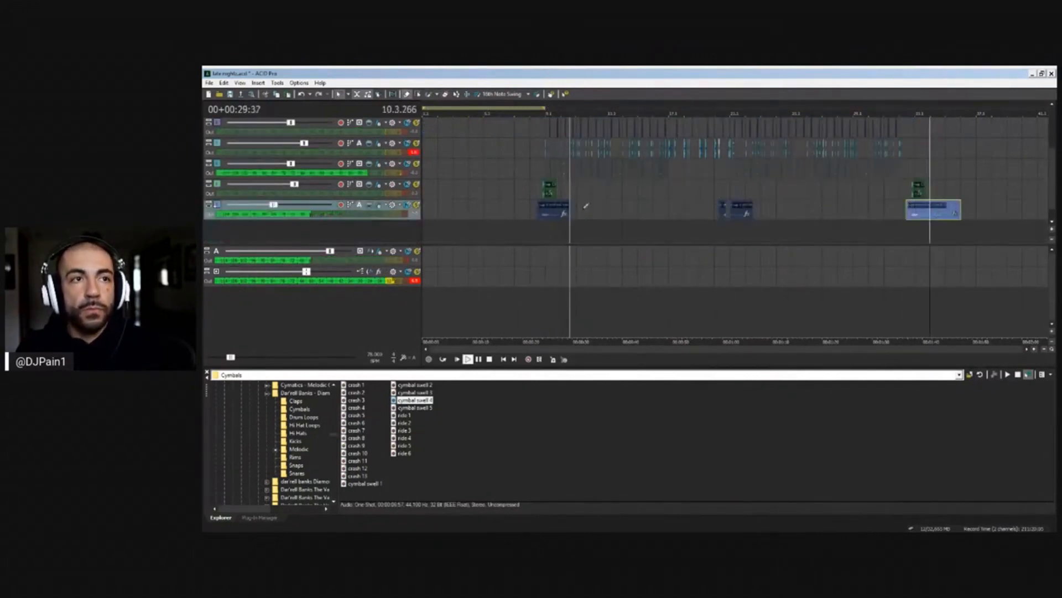
Place the cursor at 9.1, insert a soft synth track and move its properties window aside
{"action": "left_click", "coordinate": [541, 228]}
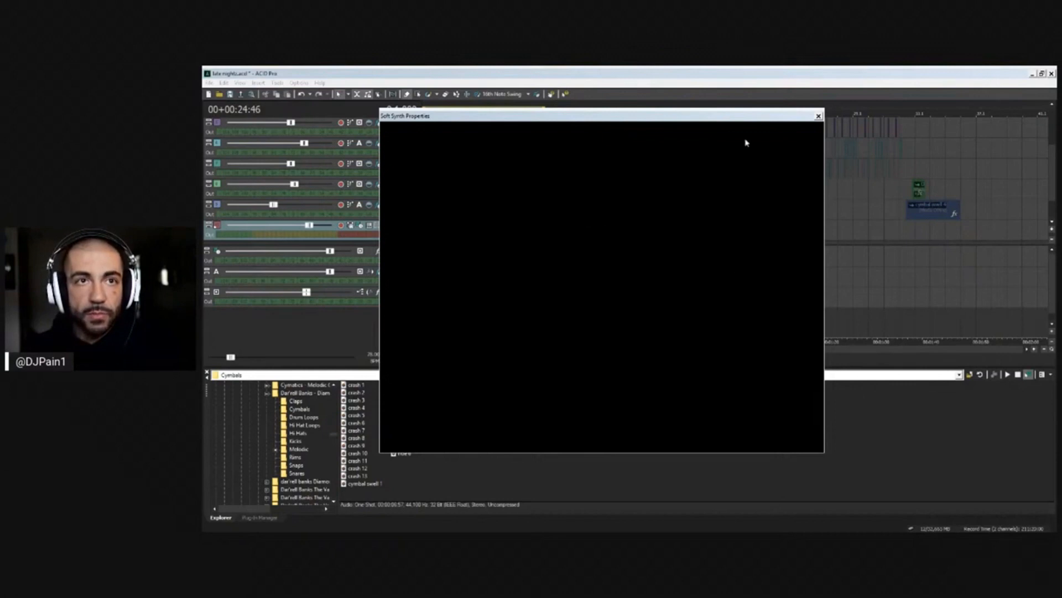
{"action": "left_click_drag", "start_coordinate": [740, 118], "coordinate": [595, 131]}
{"action": "left_click", "coordinate": [645, 72]}
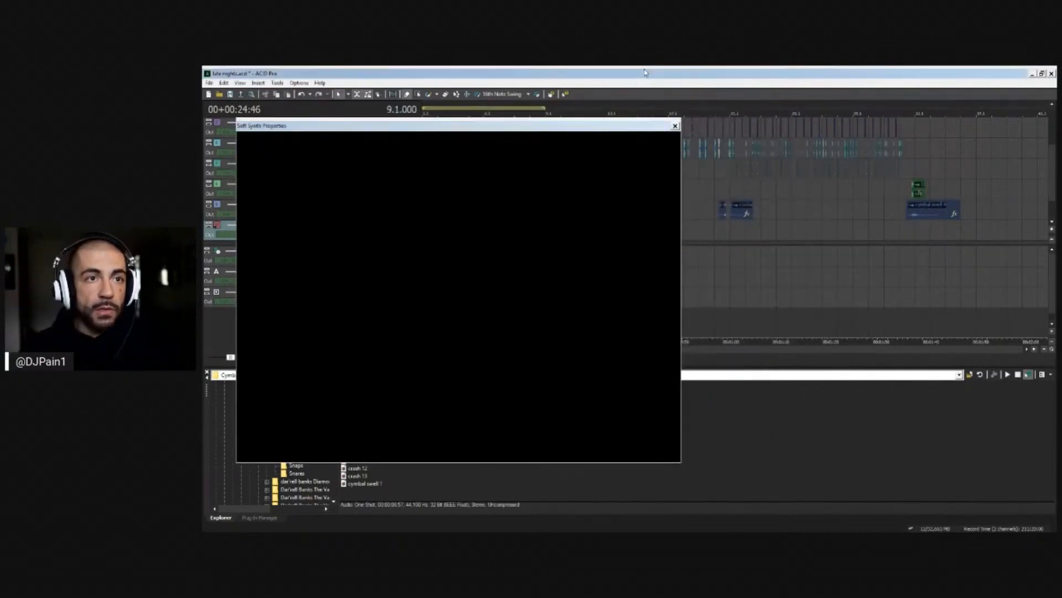
Widen the soft synth's properties window and close it
{"action": "left_click_drag", "start_coordinate": [682, 308], "coordinate": [758, 313]}
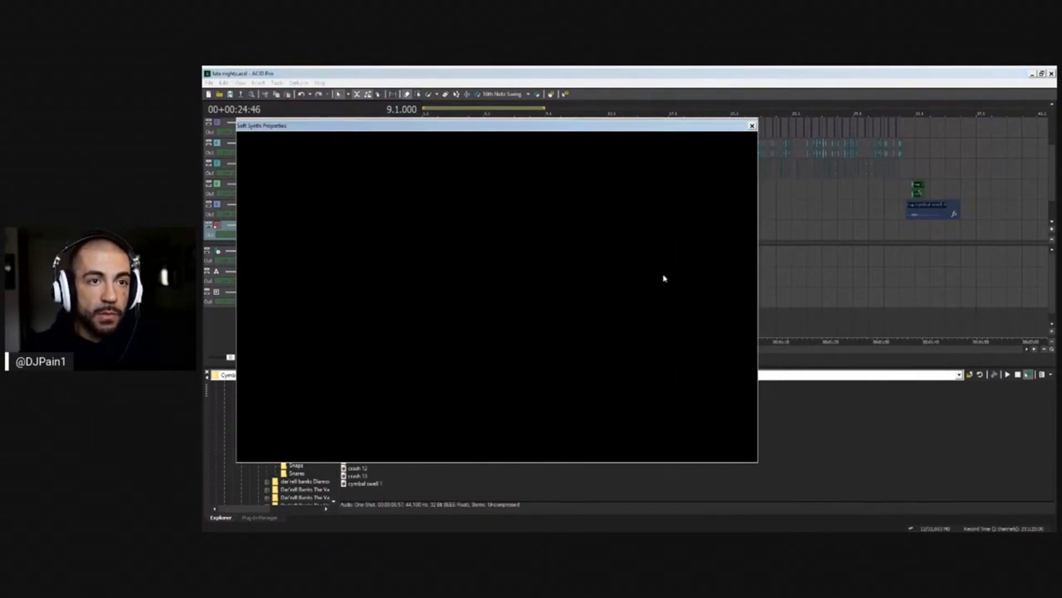
{"action": "left_click", "coordinate": [626, 86]}
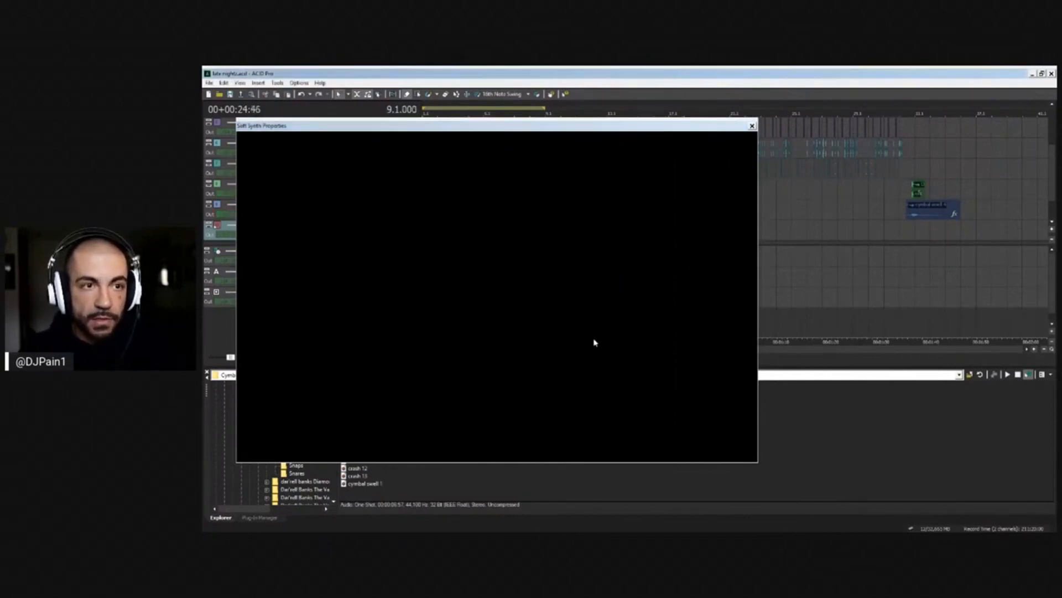
{"action": "left_click", "coordinate": [608, 326]}
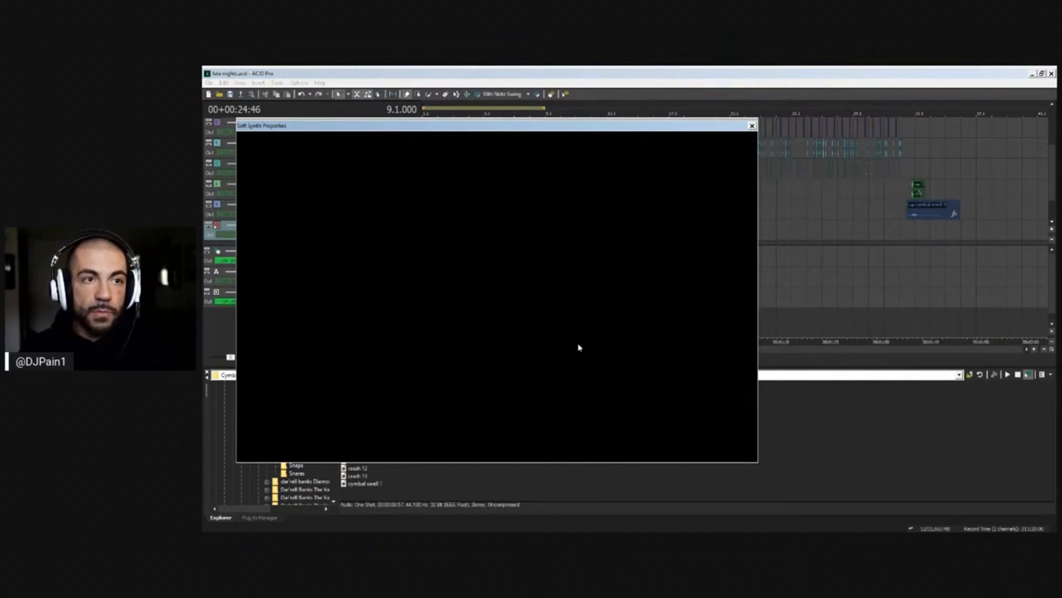
{"action": "left_click", "coordinate": [752, 126]}
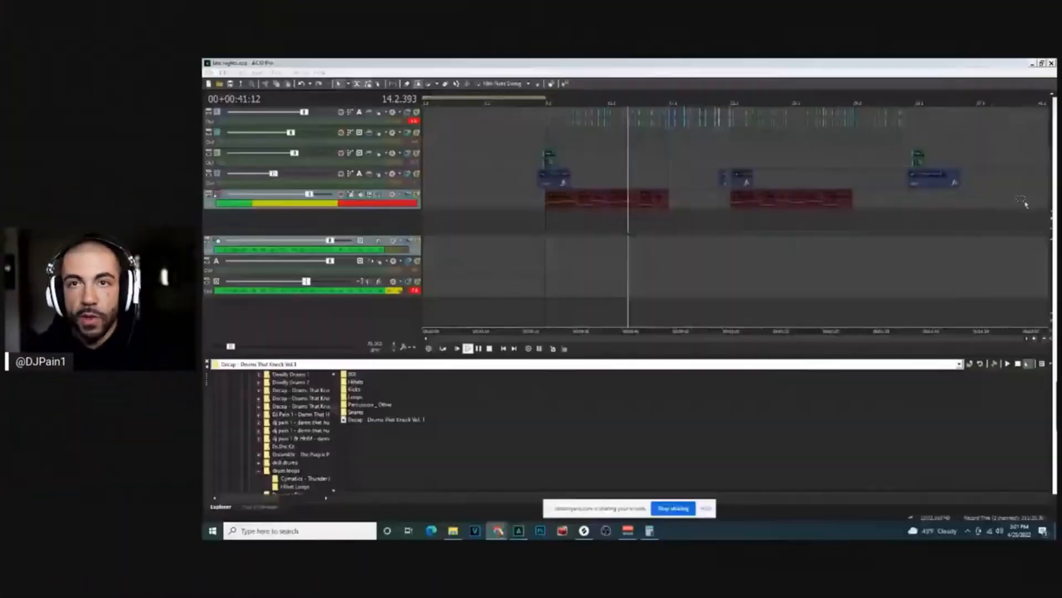
Play the soft synth part from 16.1 to check how it fits with the sample and drums
{"action": "left_click_drag", "start_coordinate": [1052, 163], "coordinate": [1052, 112]}
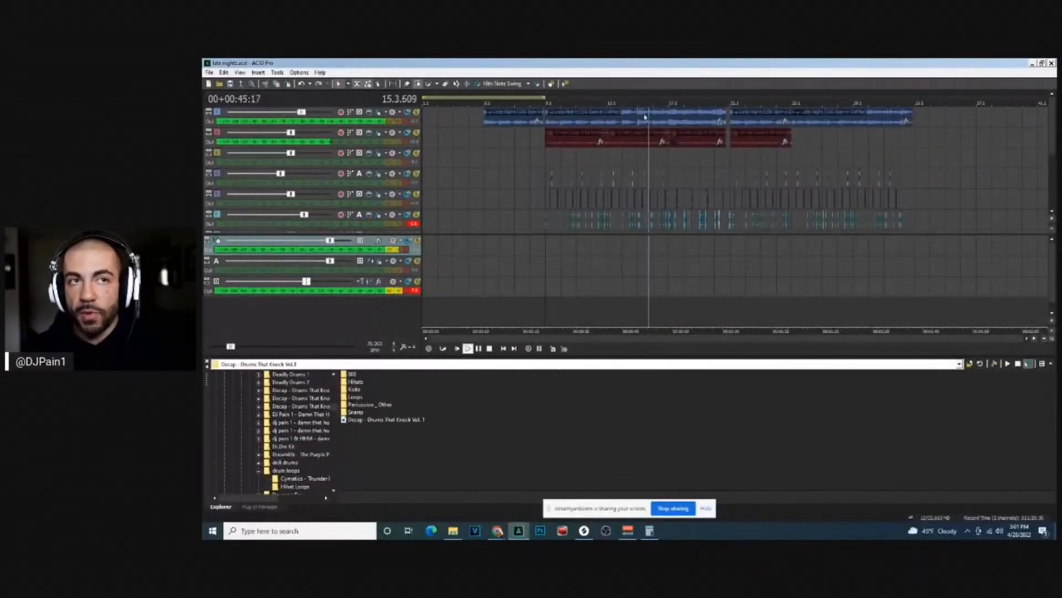
{"action": "left_click", "coordinate": [661, 118]}
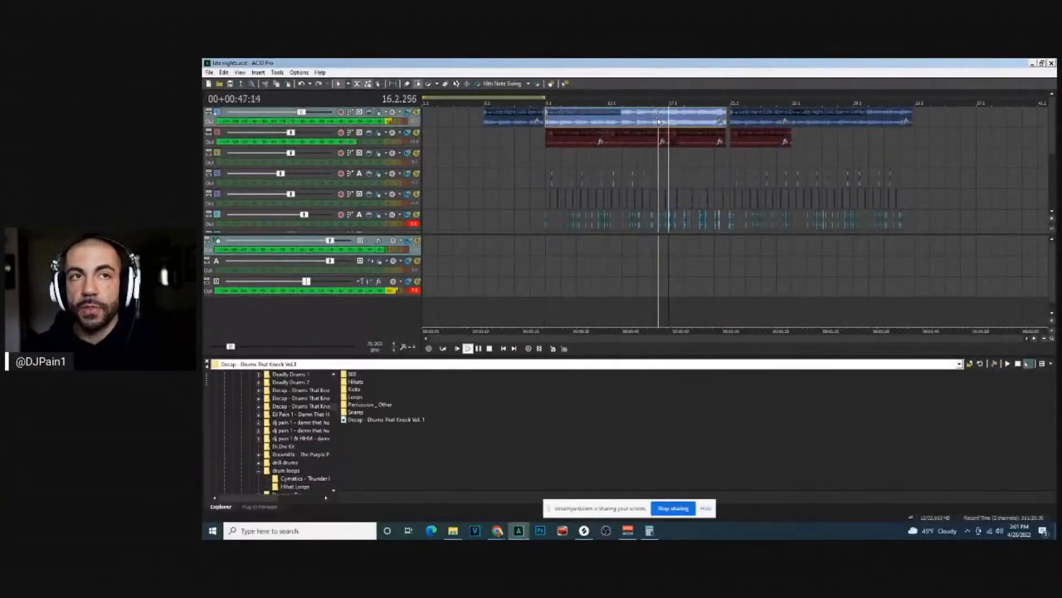
{"action": "left_click_drag", "start_coordinate": [1052, 132], "coordinate": [1042, 238]}
{"action": "scroll", "coordinate": [758, 201], "scroll_direction": "up", "scroll_amount": 4}
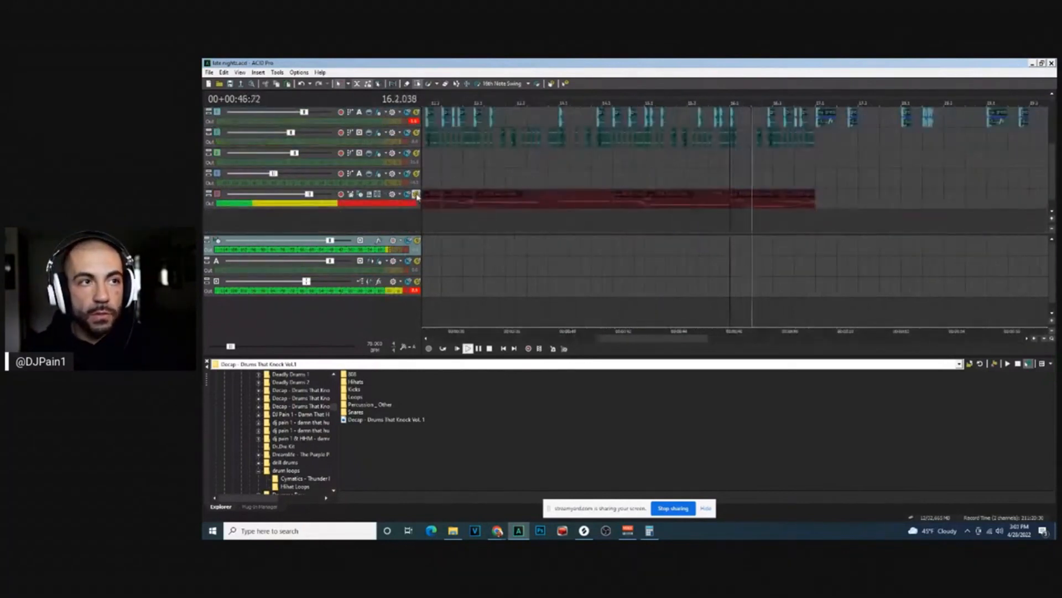
{"action": "left_click", "coordinate": [734, 206]}
{"action": "key", "text": "space"}
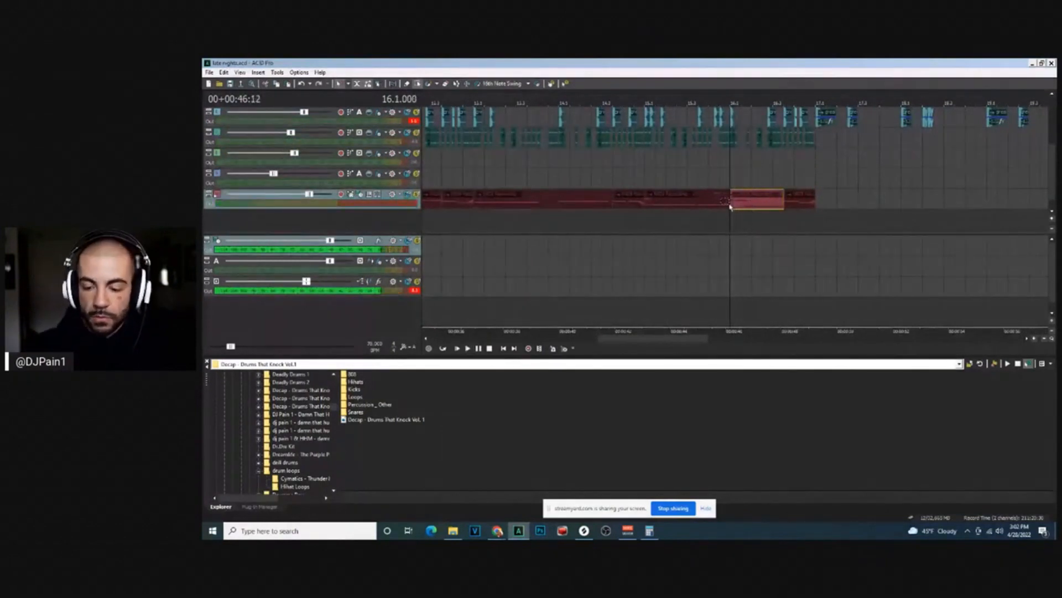
{"action": "key", "text": "space"}
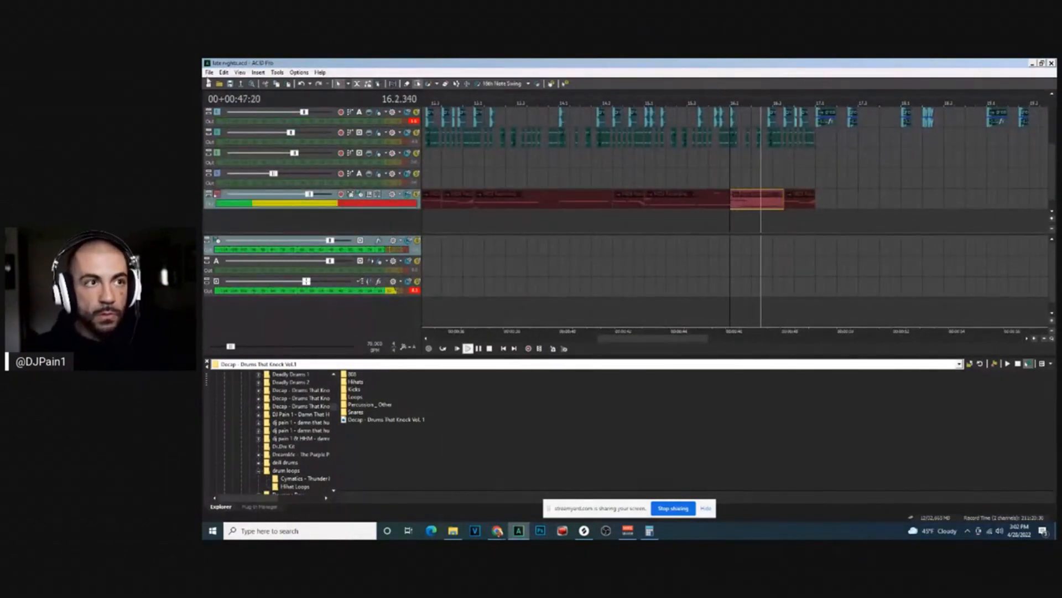
Arm the synth track for recording and erase its last repeated part from 31.1 onward
{"action": "left_click", "coordinate": [341, 194]}
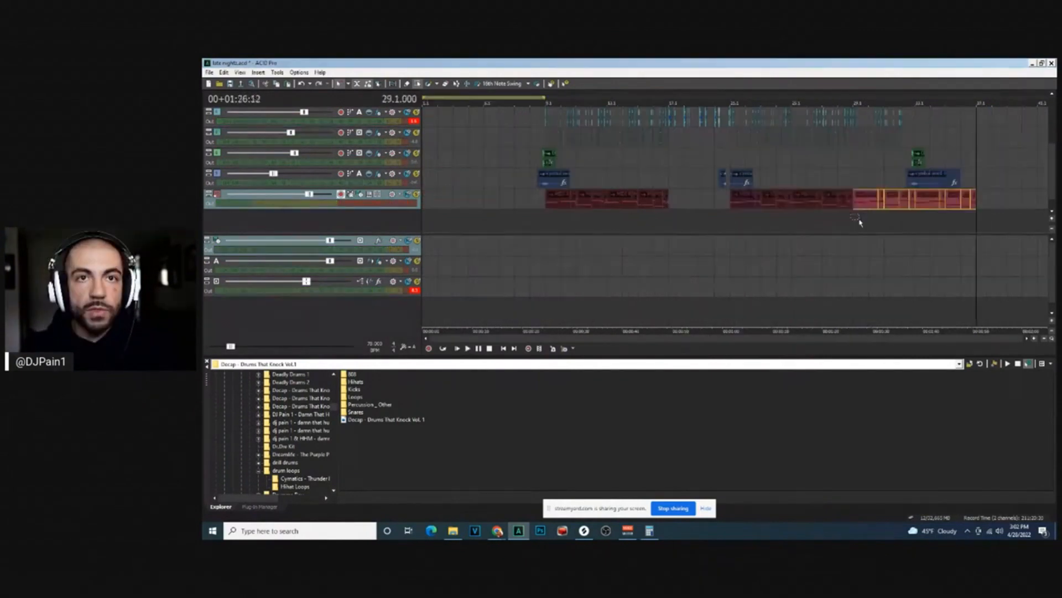
{"action": "left_click", "coordinate": [445, 84]}
{"action": "scroll", "coordinate": [837, 233], "scroll_direction": "up", "scroll_amount": 3}
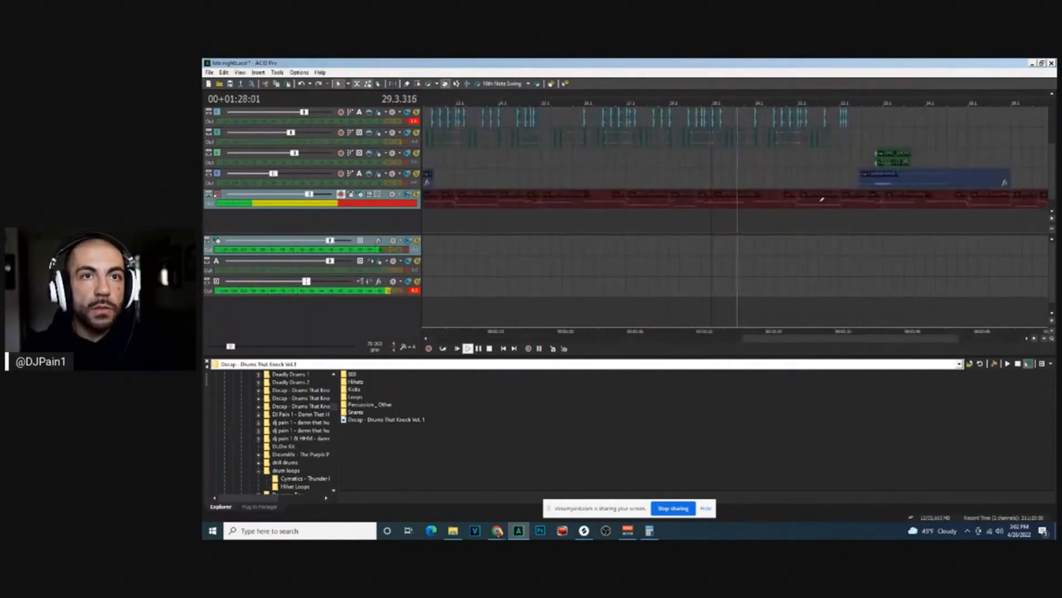
{"action": "scroll", "coordinate": [771, 201], "scroll_direction": "down", "scroll_amount": 2}
{"action": "left_click_drag", "start_coordinate": [834, 199], "coordinate": [940, 206]}
{"action": "scroll", "coordinate": [917, 206], "scroll_direction": "up", "scroll_amount": 3}
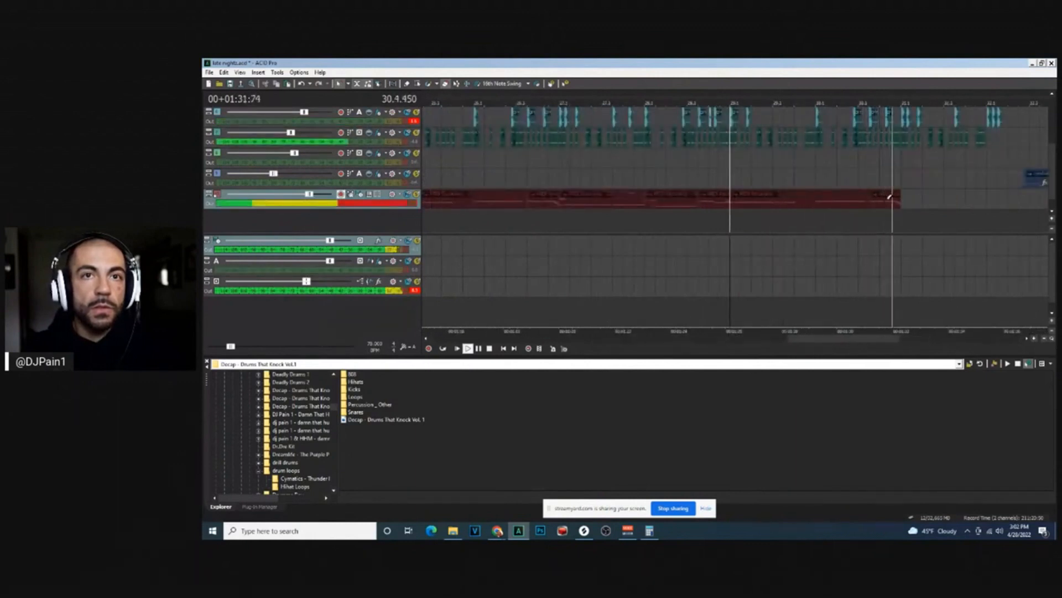
{"action": "scroll", "coordinate": [885, 200], "scroll_direction": "down", "scroll_amount": 2}
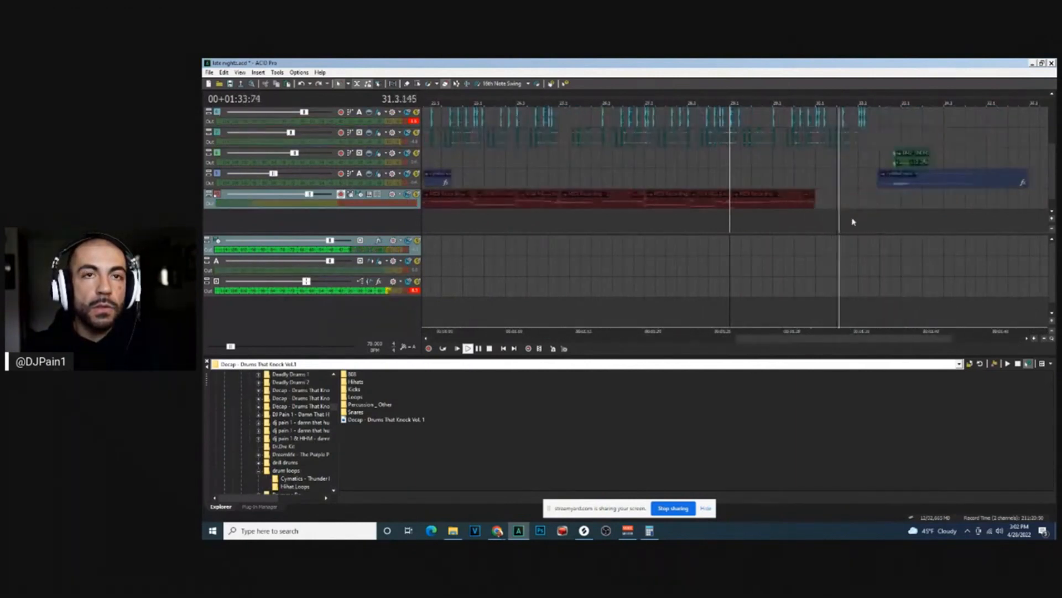
{"action": "scroll", "coordinate": [627, 198], "scroll_direction": "down", "scroll_amount": 3}
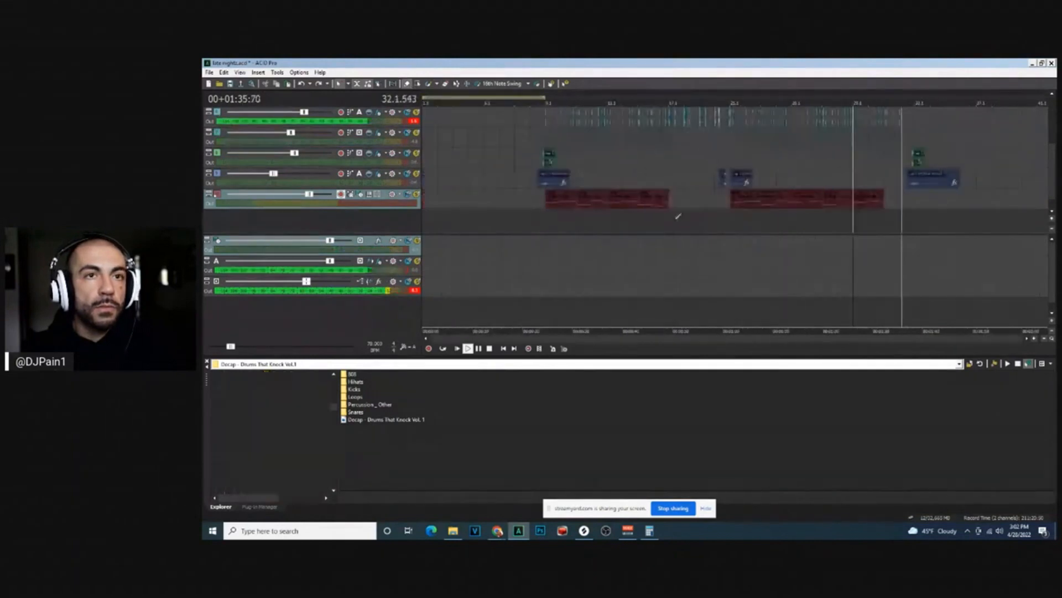
Play from 9.1 and select all events from there to the song's end on every track, leaving out the intro sample
{"action": "left_click", "coordinate": [546, 220]}
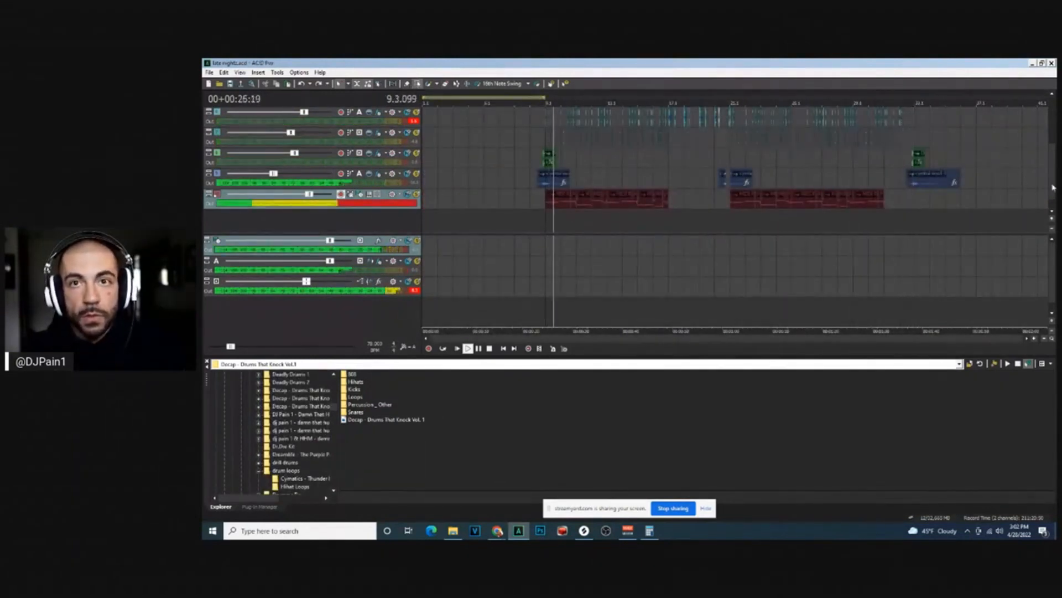
{"action": "key", "text": "ctrl+a"}
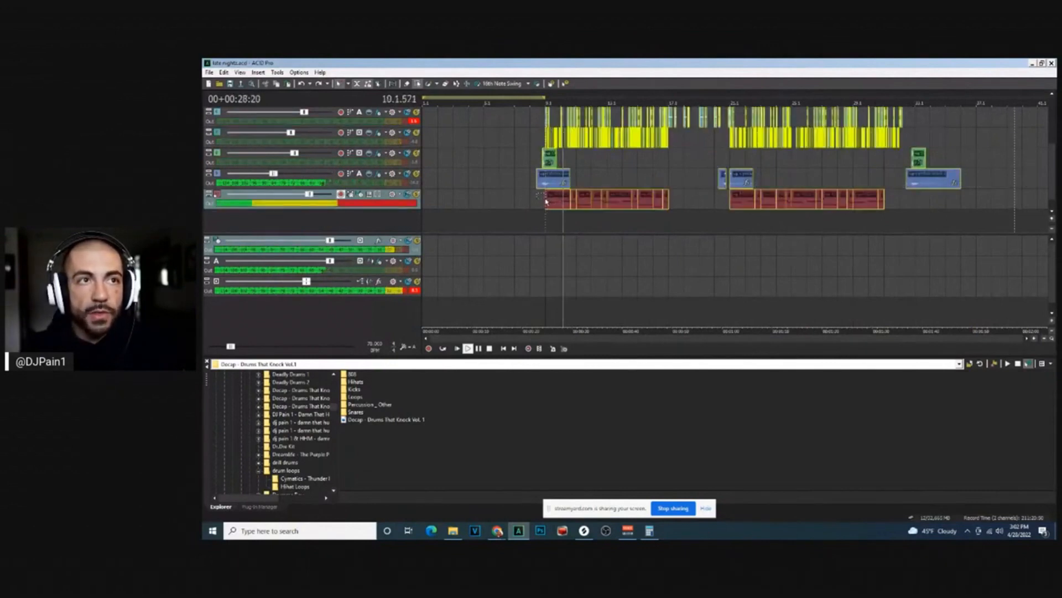
{"action": "scroll", "coordinate": [546, 202], "scroll_direction": "up", "scroll_amount": 5}
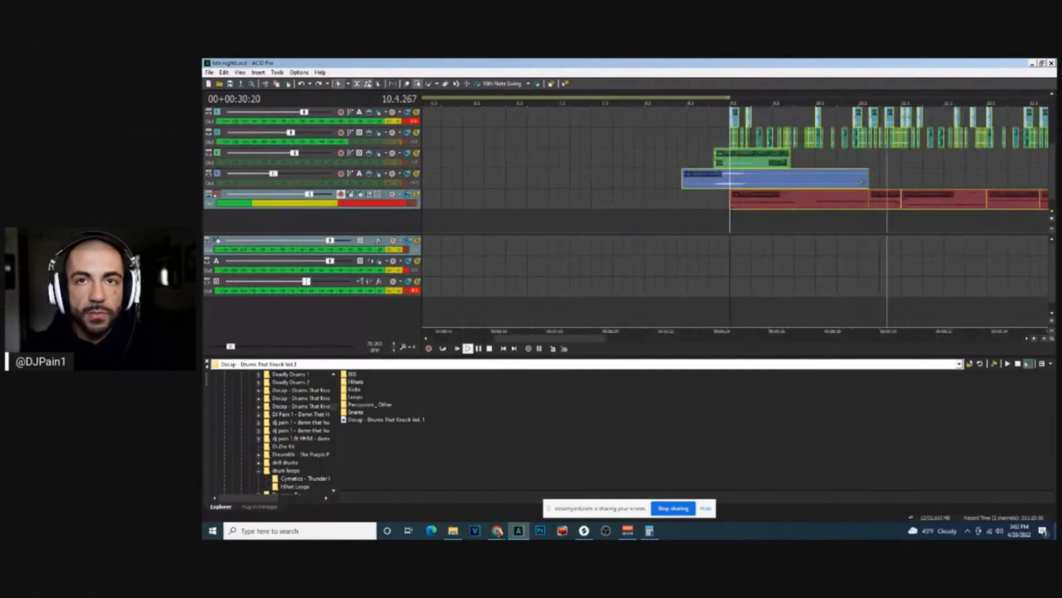
{"action": "left_click_drag", "start_coordinate": [1051, 176], "coordinate": [1051, 125]}
{"action": "key", "text": "space"}
{"action": "scroll", "coordinate": [835, 169], "scroll_direction": "down", "scroll_amount": 5}
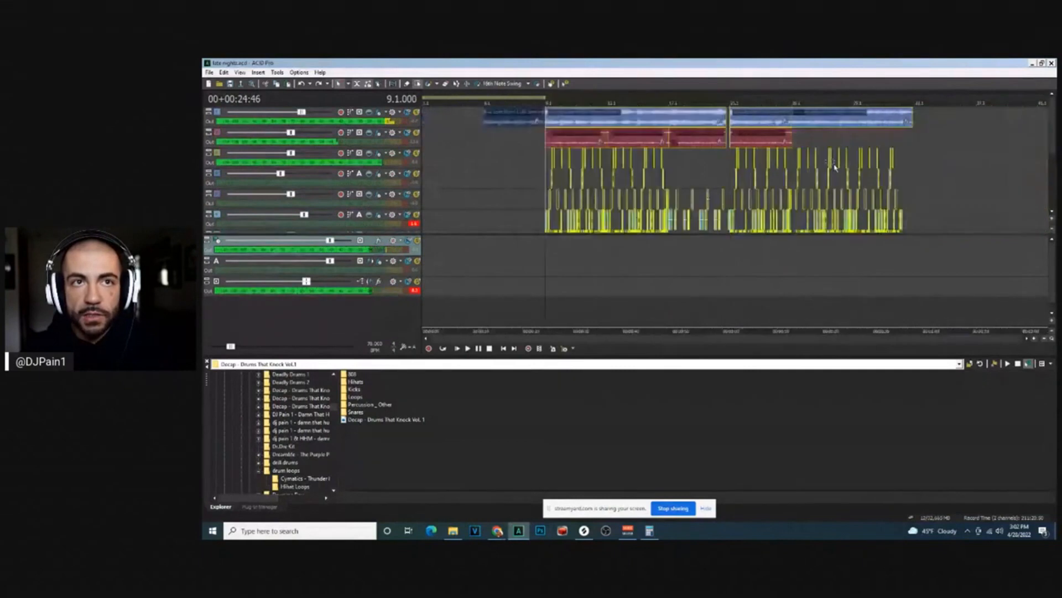
Paste the copied section after the song's end and align its sample with 33.1
{"action": "left_click", "coordinate": [922, 117]}
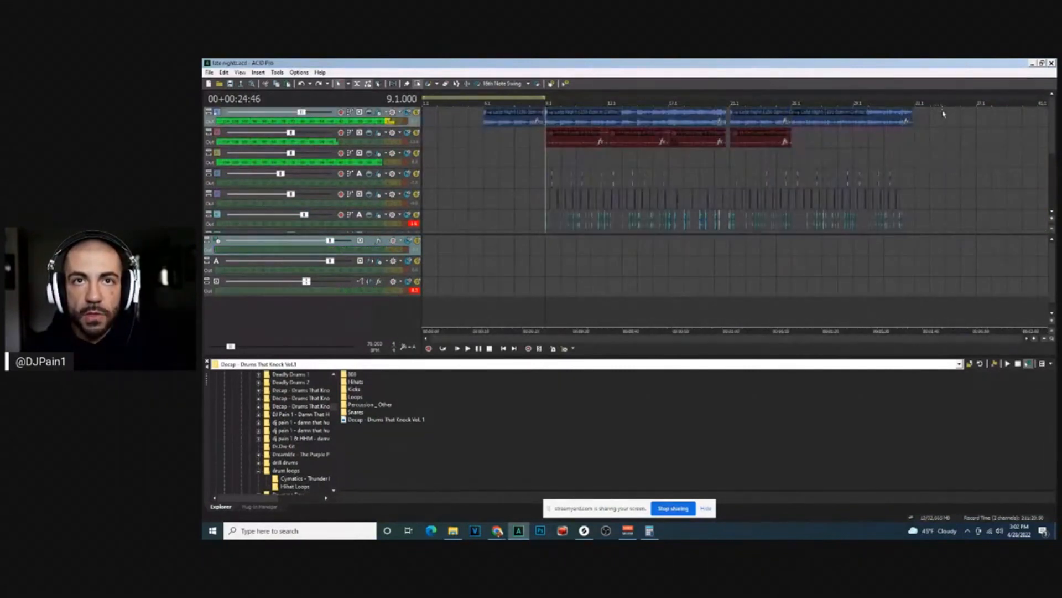
{"action": "key", "text": "ctrl+v"}
{"action": "left_click_drag", "start_coordinate": [638, 113], "coordinate": [624, 115]}
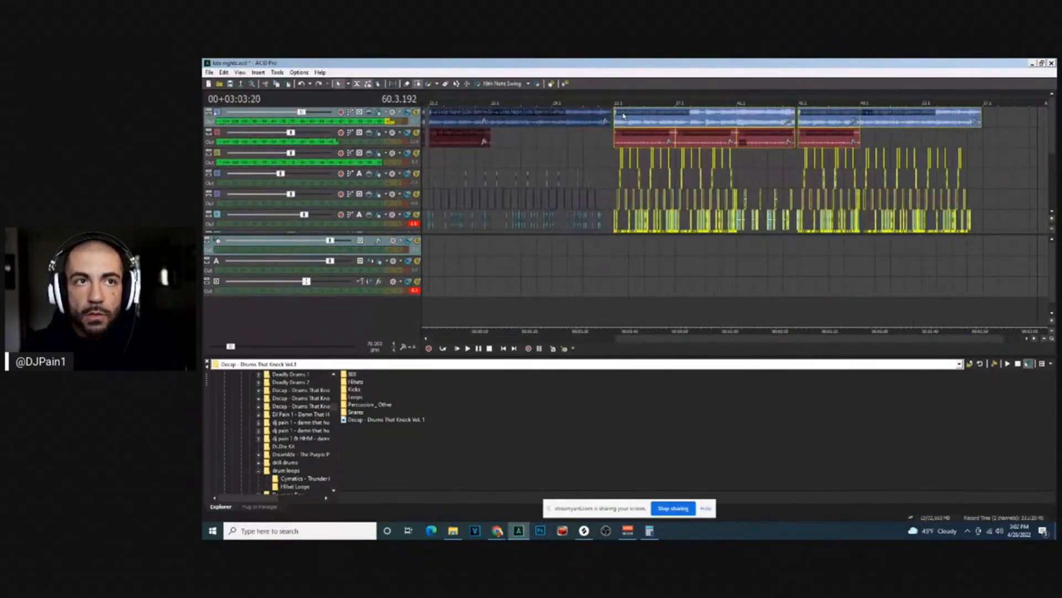
Paste the same full section once more at 57.1
{"action": "left_click_drag", "start_coordinate": [1054, 119], "coordinate": [1057, 84]}
{"action": "left_click", "coordinate": [995, 105]}
{"action": "scroll", "coordinate": [1028, 127], "scroll_direction": "down", "scroll_amount": 2}
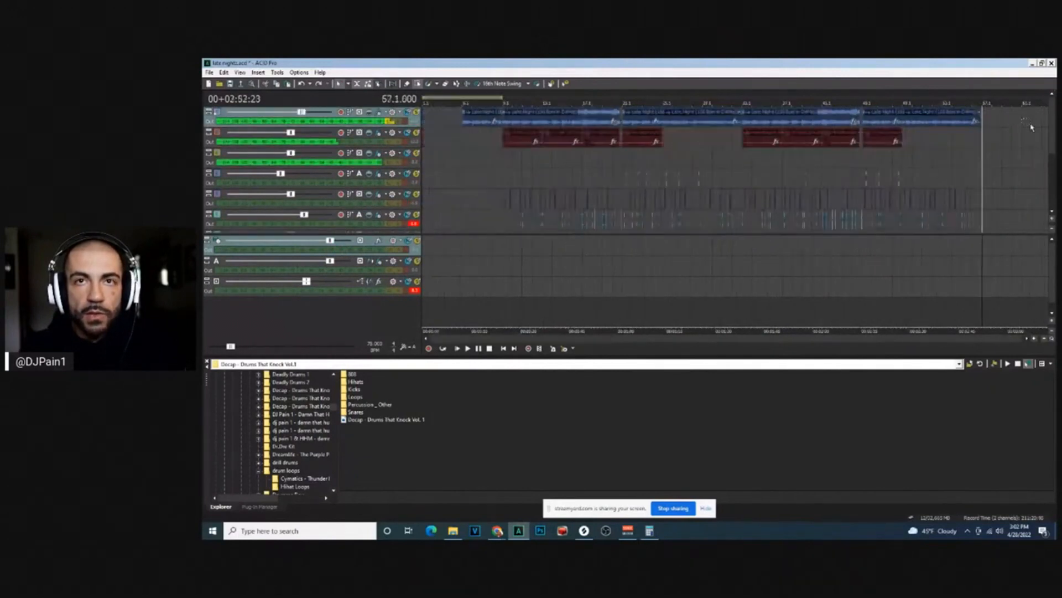
{"action": "key", "text": "ctrl+v"}
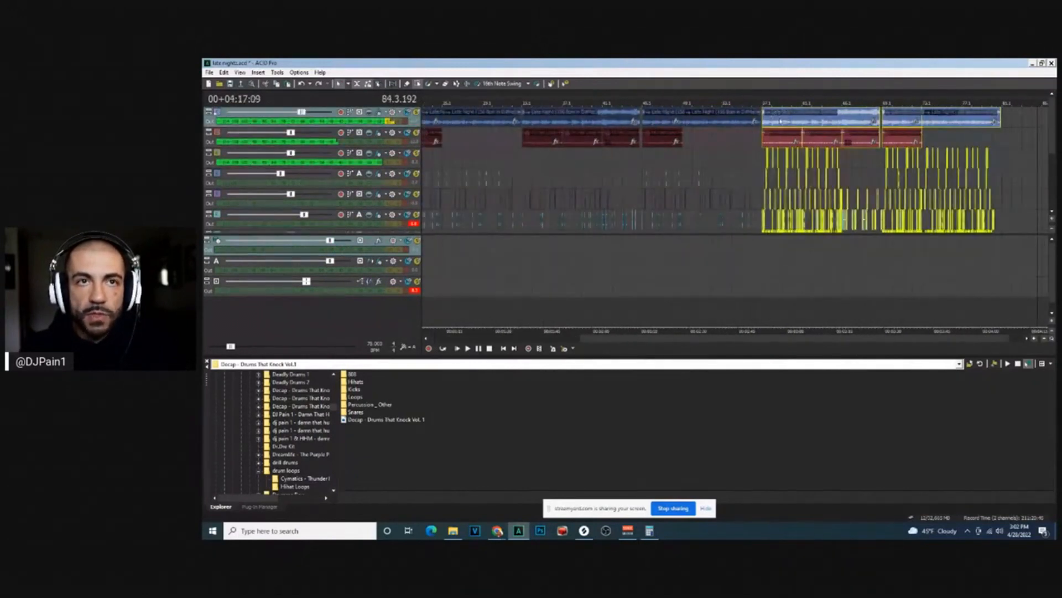
{"action": "key", "text": "ctrl+z"}
Play through the newly pasted section and delete all events from 65.1 onward on every track
{"action": "key", "text": "space"}
{"action": "left_click", "coordinate": [843, 103]}
{"action": "scroll", "coordinate": [902, 147], "scroll_direction": "up", "scroll_amount": 3}
{"action": "left_click", "coordinate": [681, 102]}
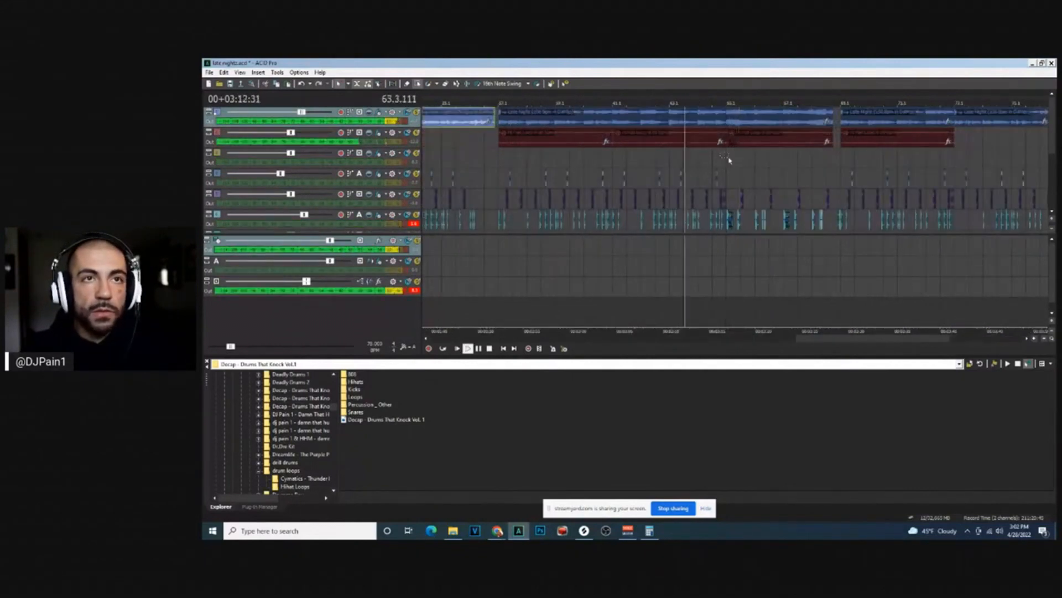
{"action": "left_click", "coordinate": [728, 160]}
{"action": "key", "text": "ctrl+v"}
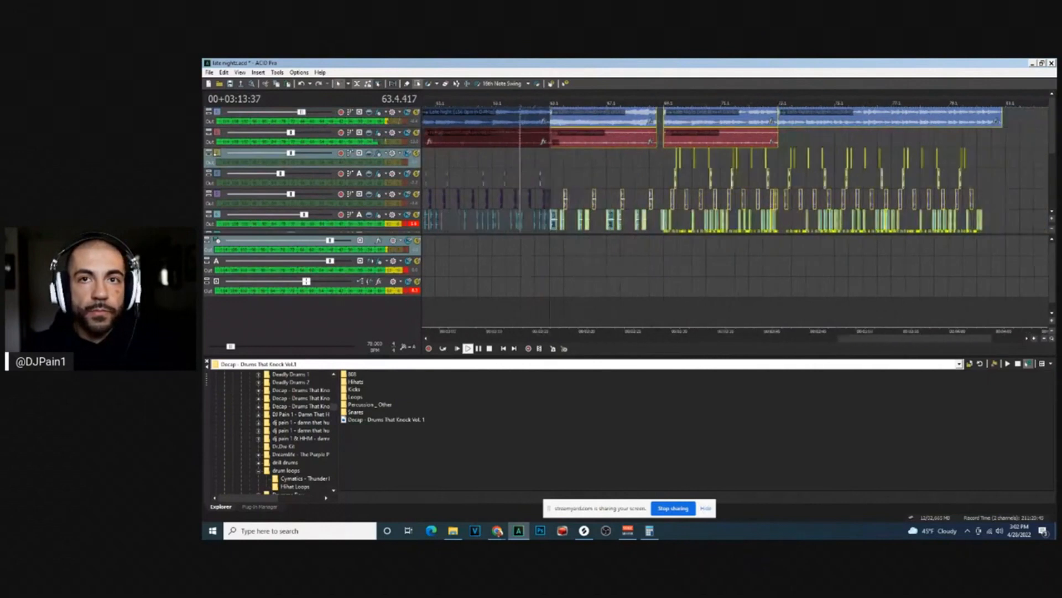
{"action": "key", "text": "space"}
{"action": "key", "text": "ctrl+z"}
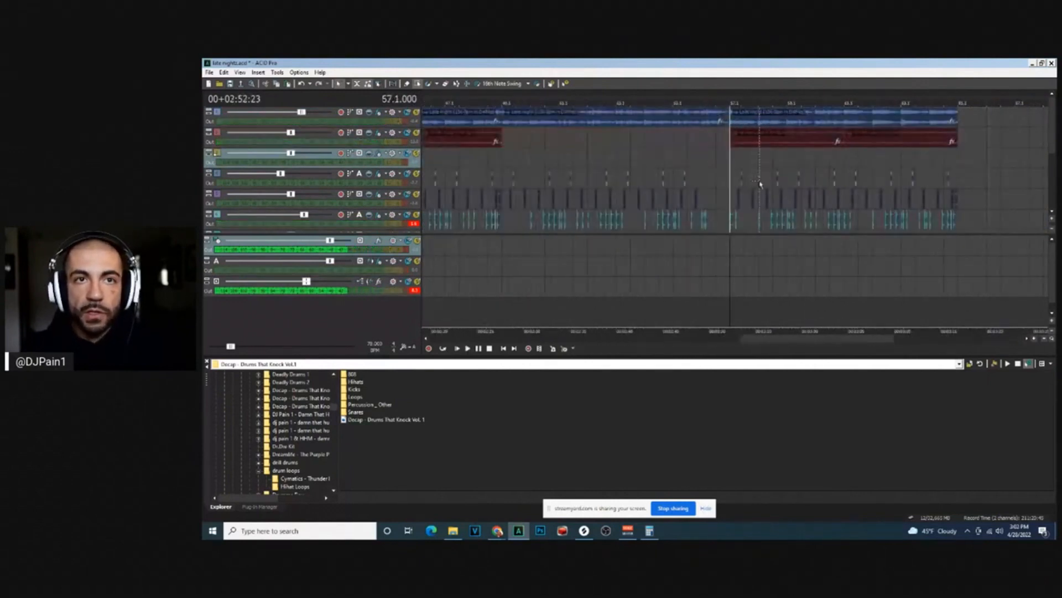
Duplicate the section between 57.1 and 65.1 directly after itself, aligning the copy's start with 65.1
{"action": "key", "text": "ctrl+v"}
{"action": "left_click", "coordinate": [959, 119]}
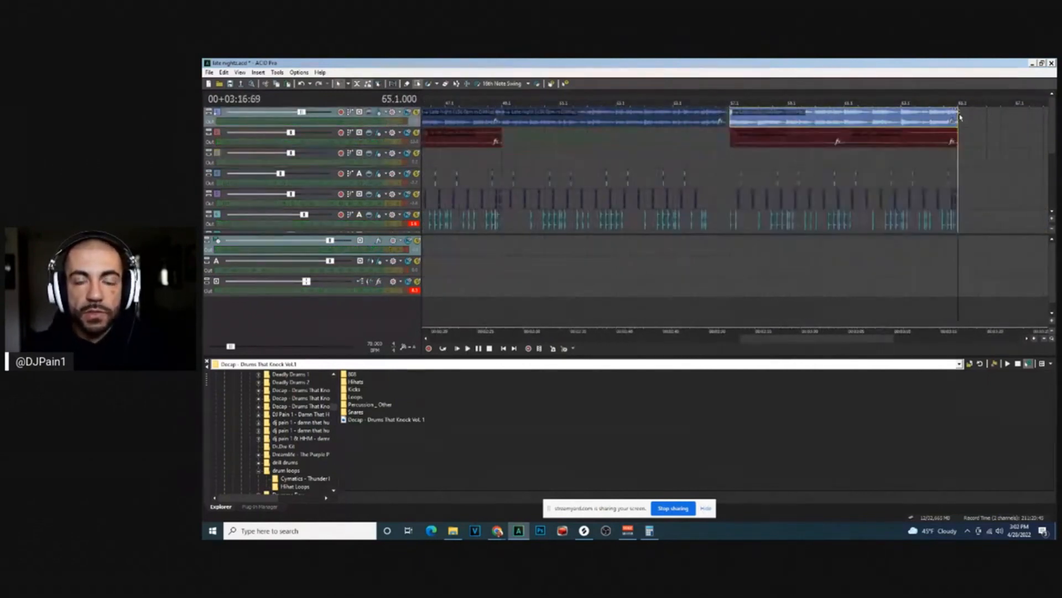
{"action": "scroll", "coordinate": [959, 117], "scroll_direction": "down", "scroll_amount": 1}
{"action": "key", "text": "ctrl+v"}
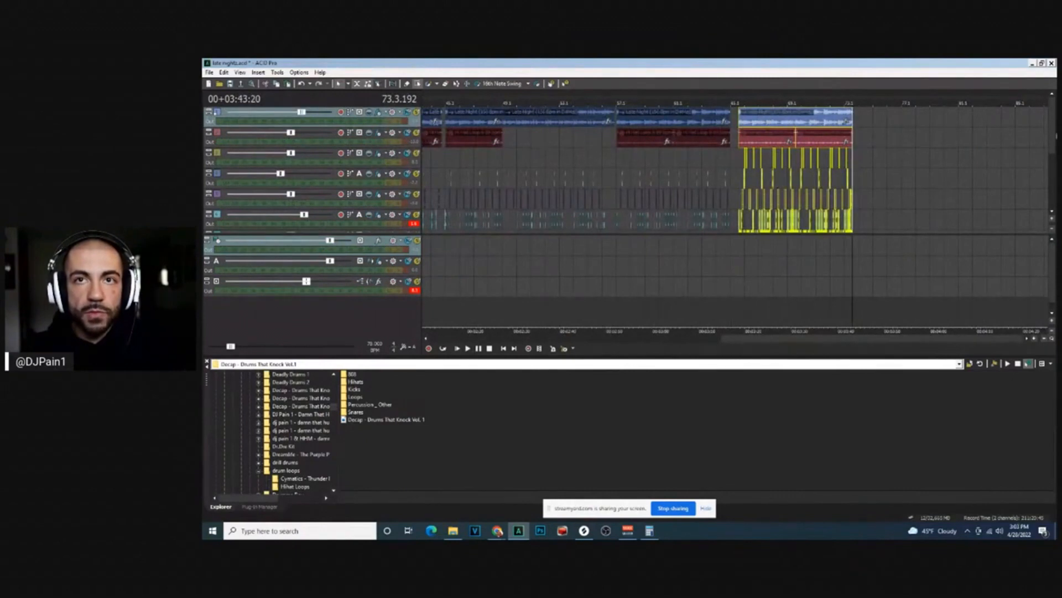
{"action": "scroll", "coordinate": [747, 194], "scroll_direction": "down", "scroll_amount": 5}
{"action": "left_click_drag", "start_coordinate": [754, 200], "coordinate": [747, 197]}
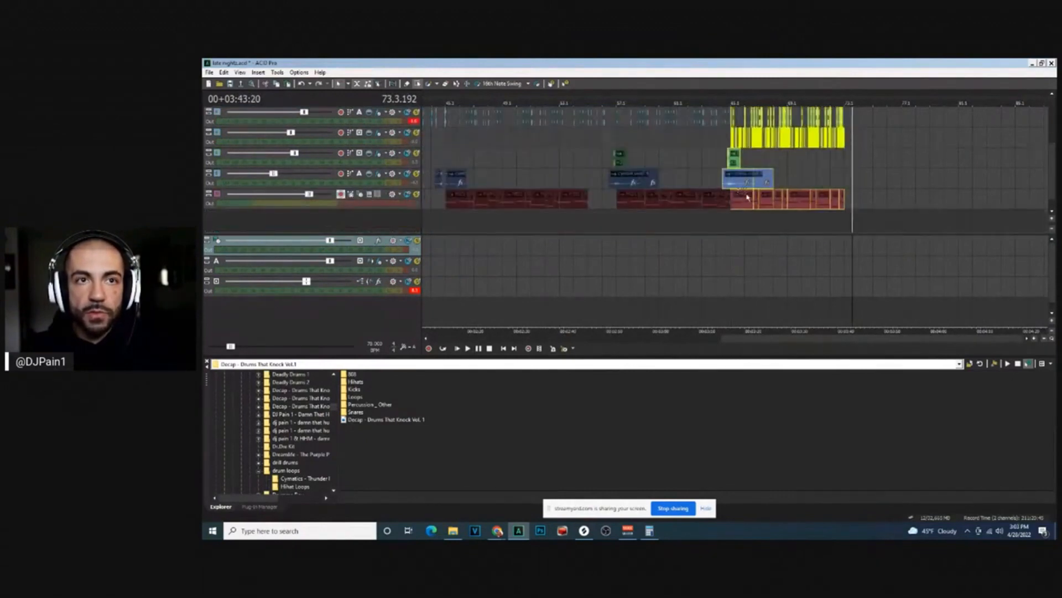
Play the ending from 71.1 and extend the last synth event to about 76.1
{"action": "left_click", "coordinate": [817, 163]}
{"action": "key", "text": "space"}
{"action": "left_click_drag", "start_coordinate": [1052, 171], "coordinate": [1052, 119]}
{"action": "scroll", "coordinate": [866, 218], "scroll_direction": "up", "scroll_amount": 3}
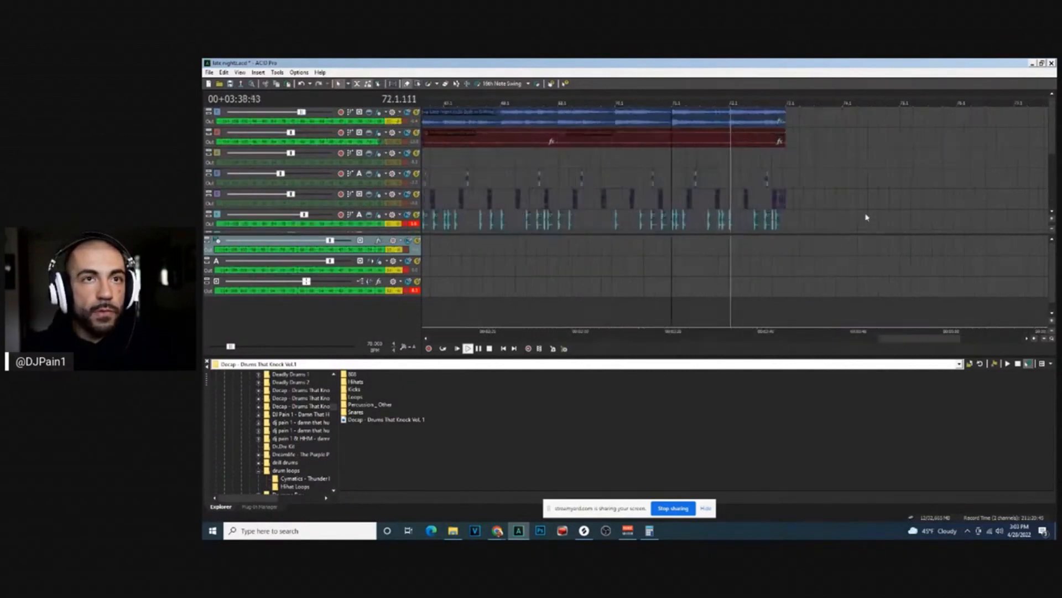
{"action": "left_click_drag", "start_coordinate": [1053, 135], "coordinate": [1052, 185]}
{"action": "scroll", "coordinate": [833, 169], "scroll_direction": "down", "scroll_amount": 2}
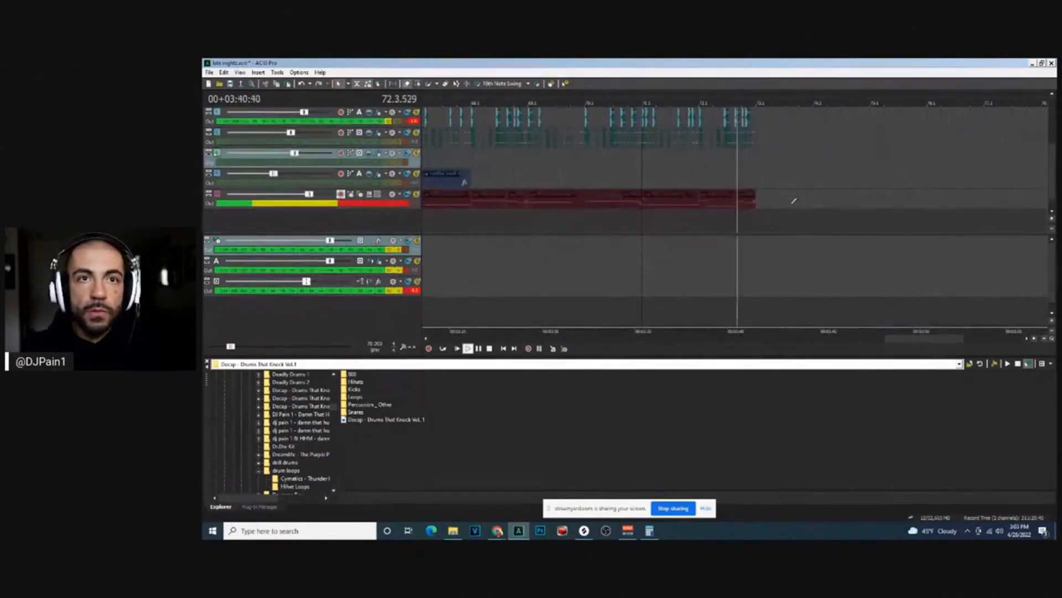
{"action": "left_click_drag", "start_coordinate": [754, 203], "coordinate": [928, 200]}
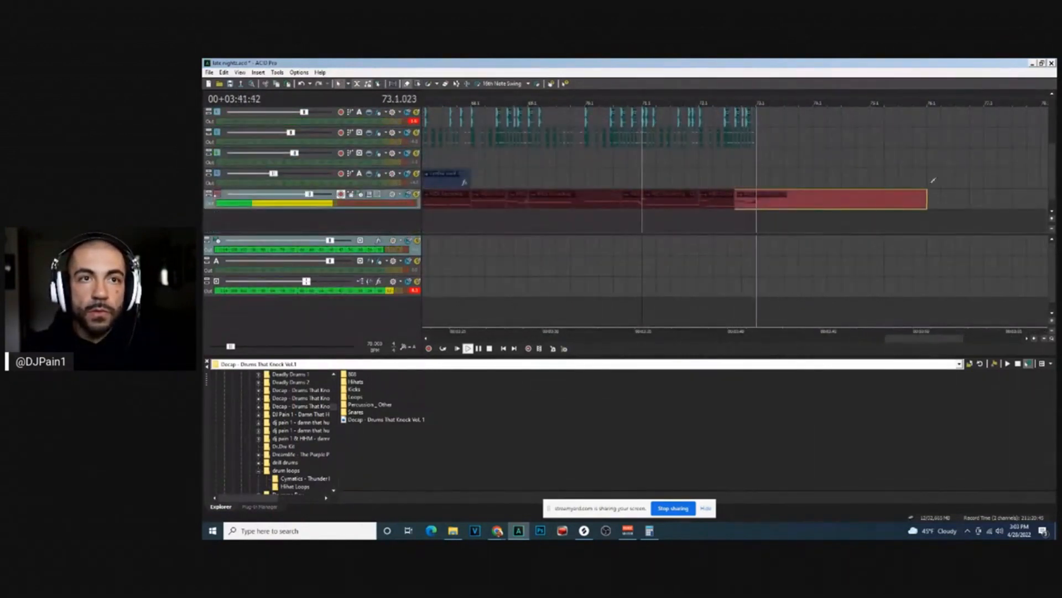
Split the last synth event just before 73.1 and delete the remainder after the split
{"action": "left_click", "coordinate": [716, 223]}
{"action": "key", "text": "space"}
{"action": "key", "text": "space"}
{"action": "scroll", "coordinate": [766, 223], "scroll_direction": "up", "scroll_amount": 2}
{"action": "left_click", "coordinate": [811, 204]}
{"action": "left_click", "coordinate": [797, 207]}
{"action": "scroll", "coordinate": [805, 208], "scroll_direction": "up", "scroll_amount": 3}
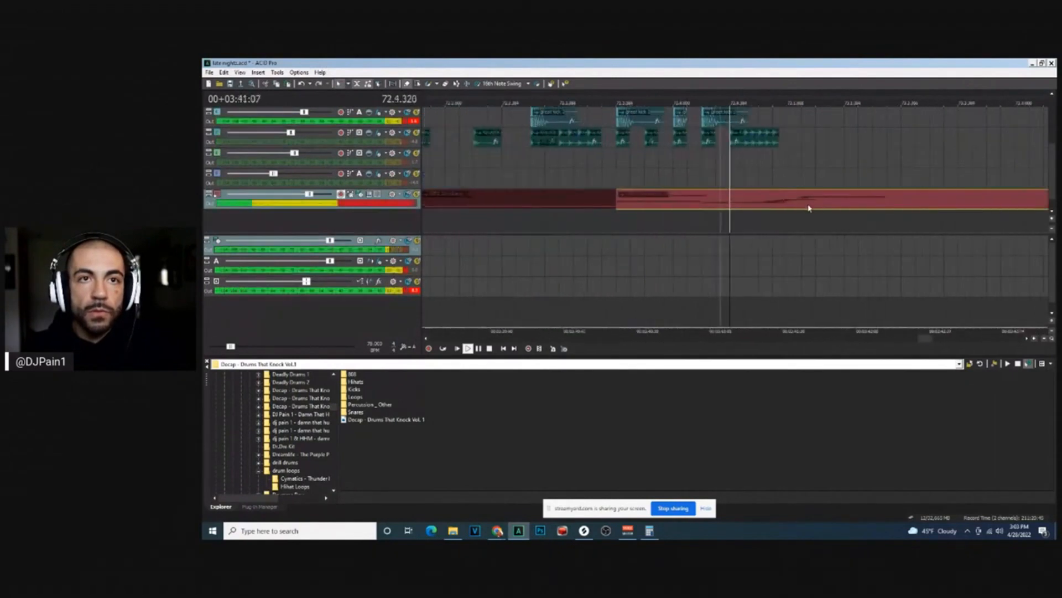
{"action": "left_click", "coordinate": [758, 209]}
{"action": "key", "text": "s"}
{"action": "scroll", "coordinate": [730, 208], "scroll_direction": "down", "scroll_amount": 2}
{"action": "key", "text": "Delete"}
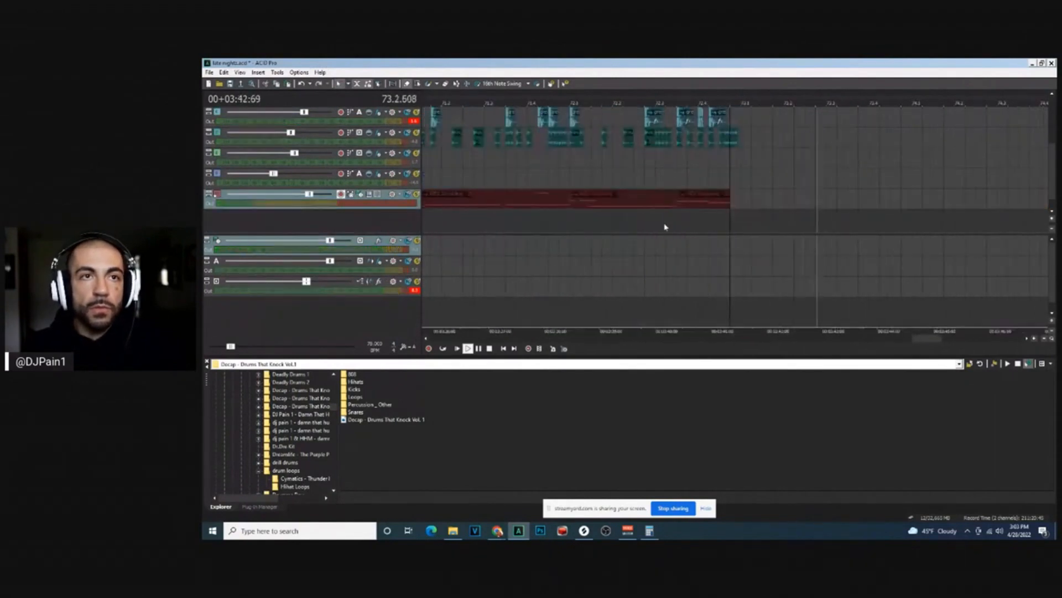
Play the trimmed ending from about 72.3 and save the project
{"action": "left_click", "coordinate": [666, 224]}
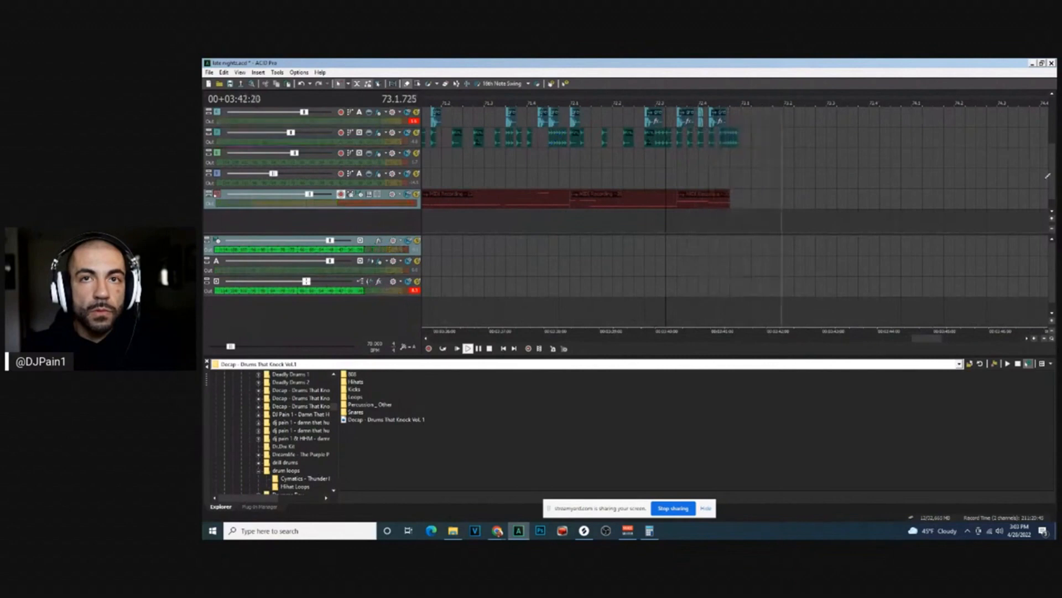
{"action": "scroll", "coordinate": [1047, 176], "scroll_direction": "up", "scroll_amount": 3}
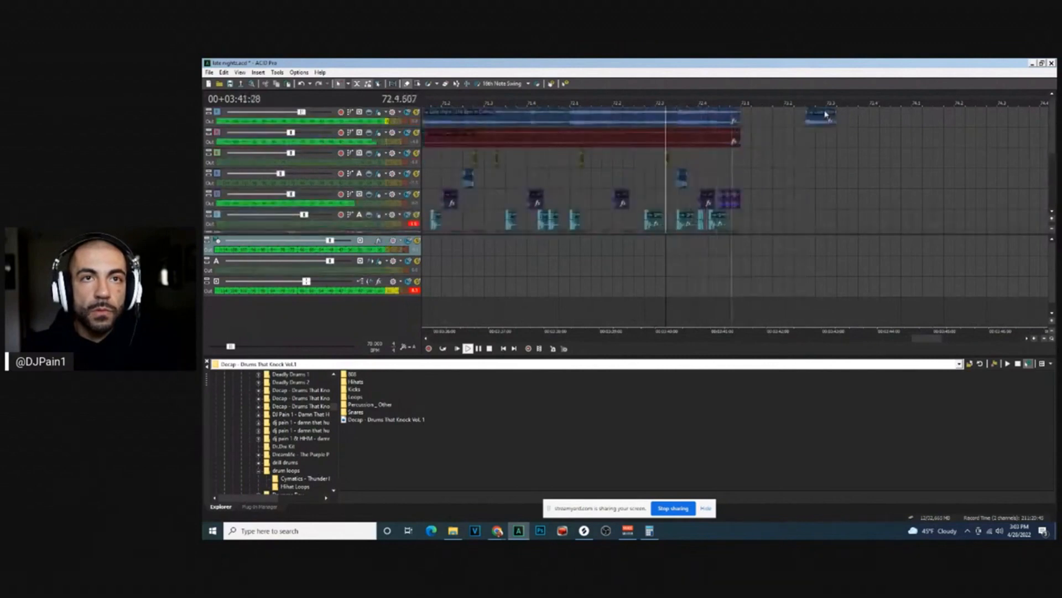
{"action": "scroll", "coordinate": [785, 158], "scroll_direction": "down", "scroll_amount": 5}
{"action": "key", "text": "ctrl+s"}
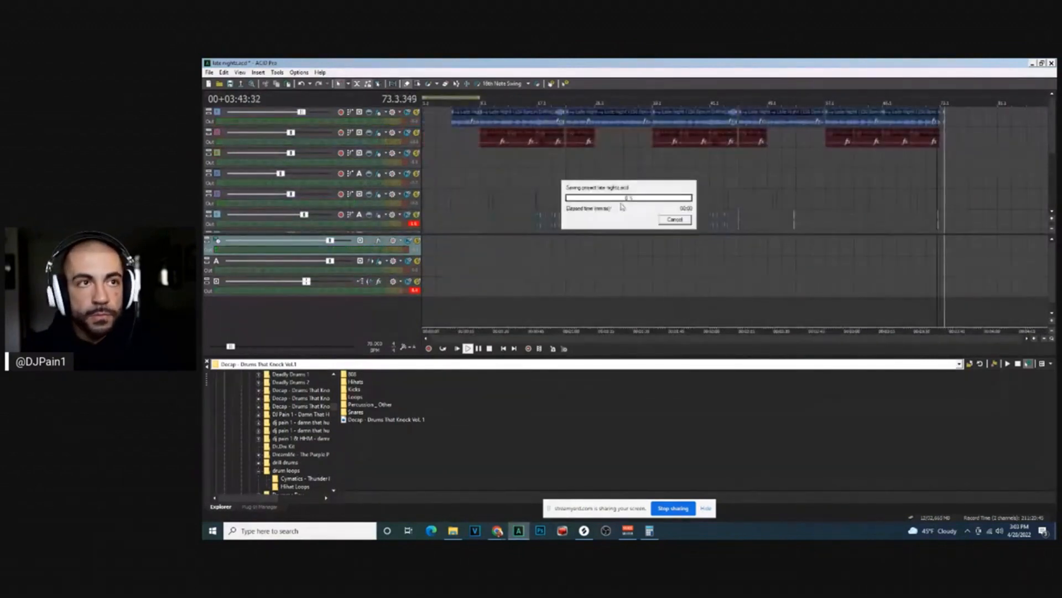